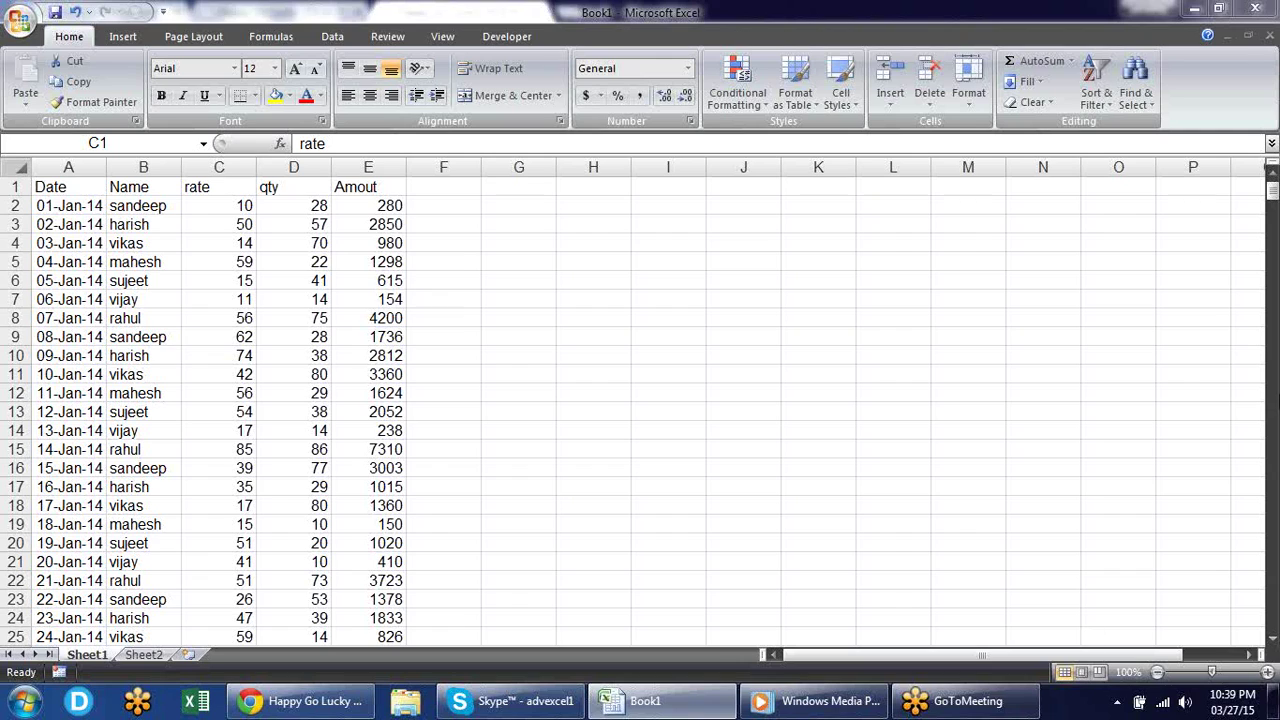
Start a new conditional formatting rule, then cancel it without saving.
left_click(1250, 52)
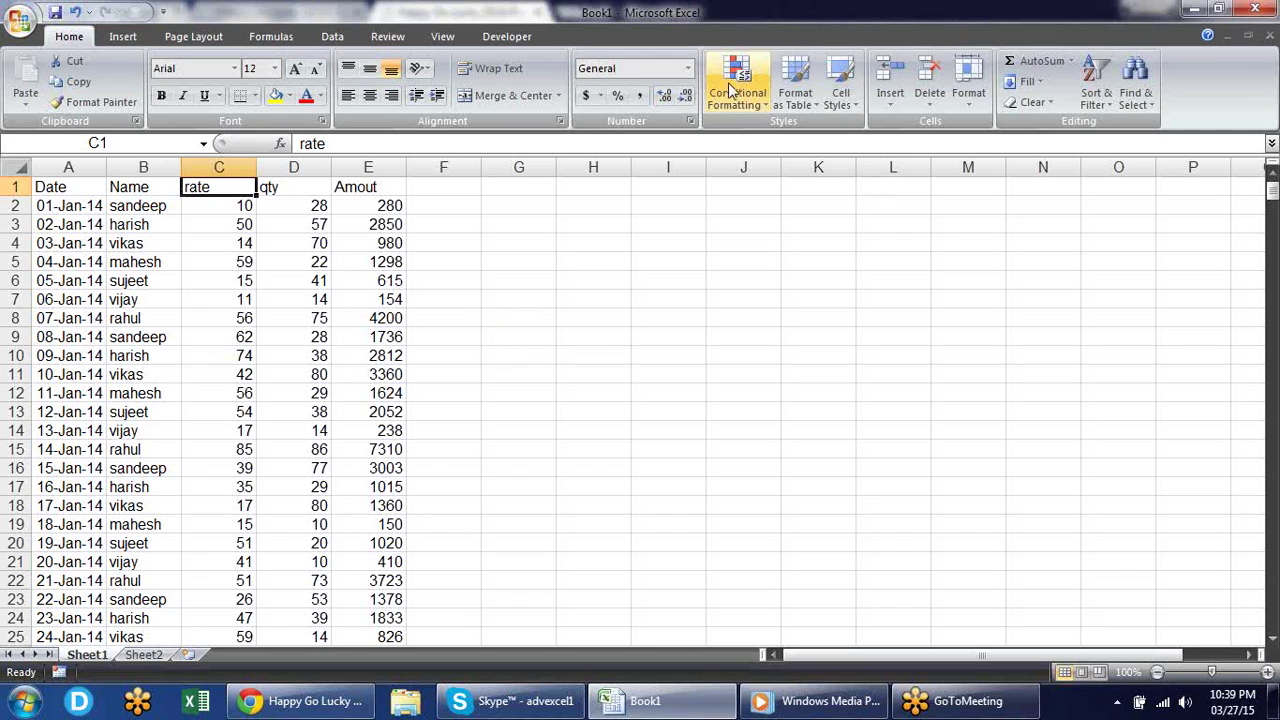
left_click(757, 100)
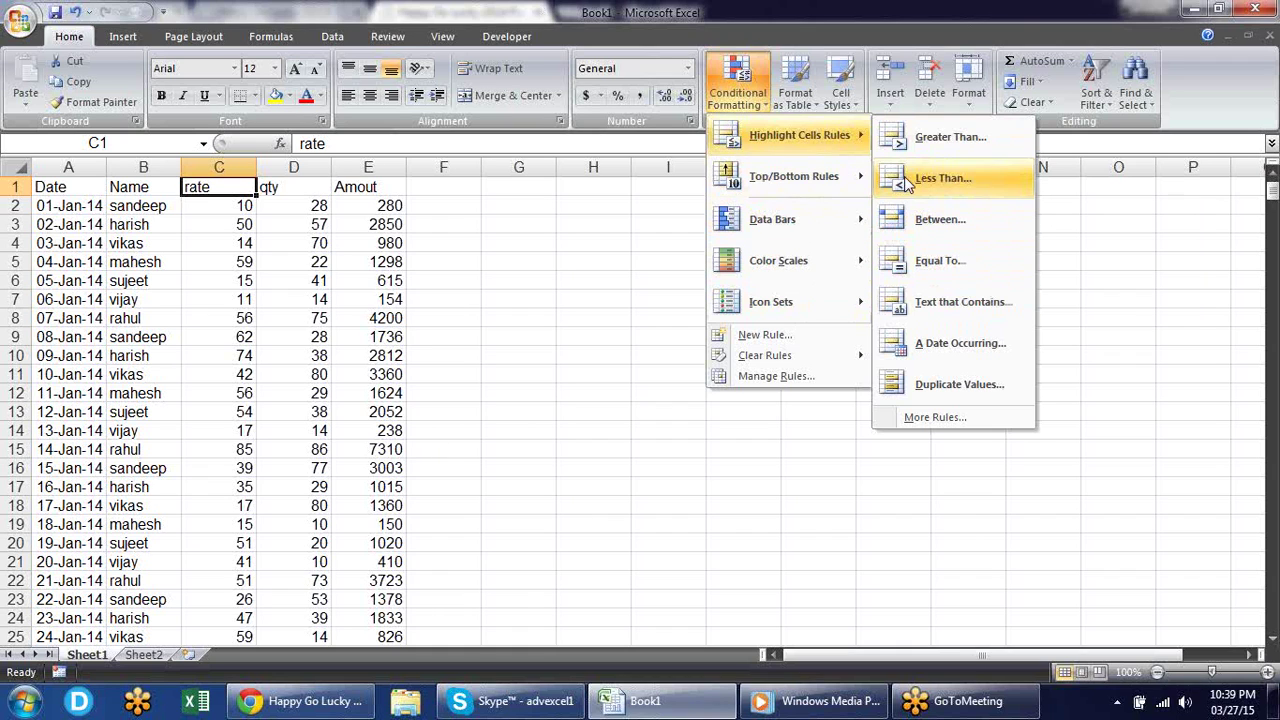
mouse_move(790, 219)
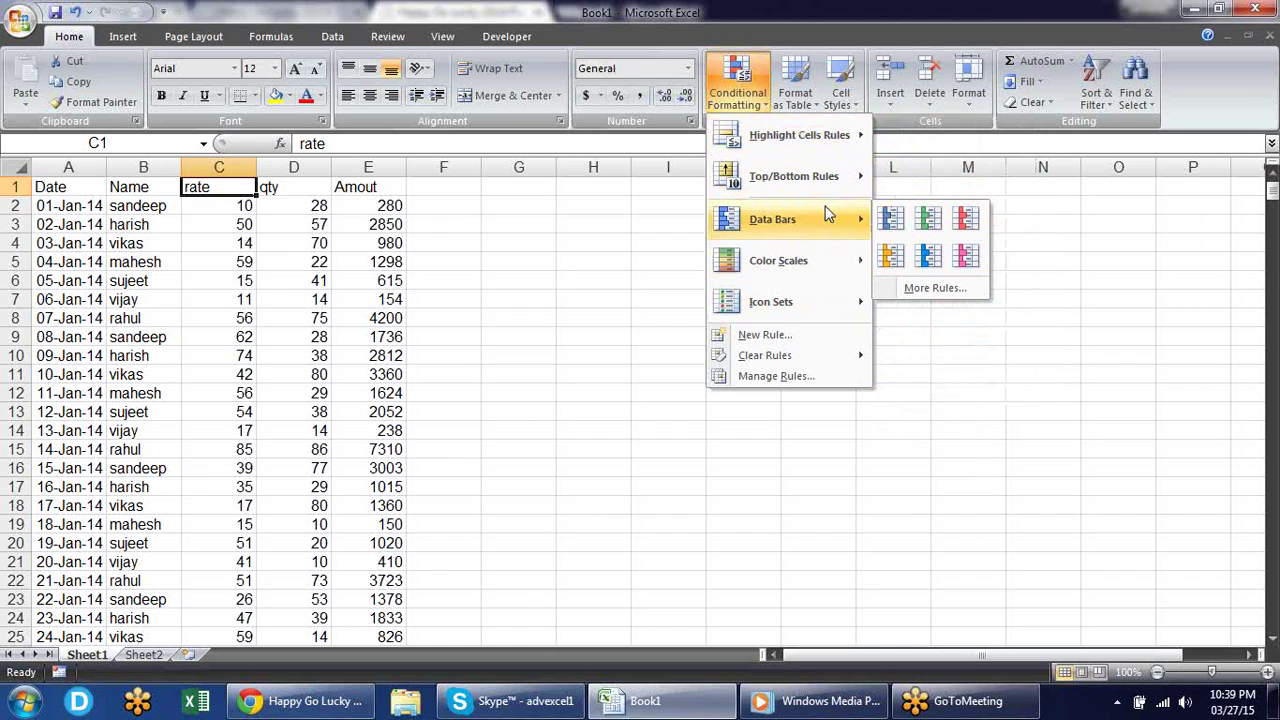
left_click(820, 338)
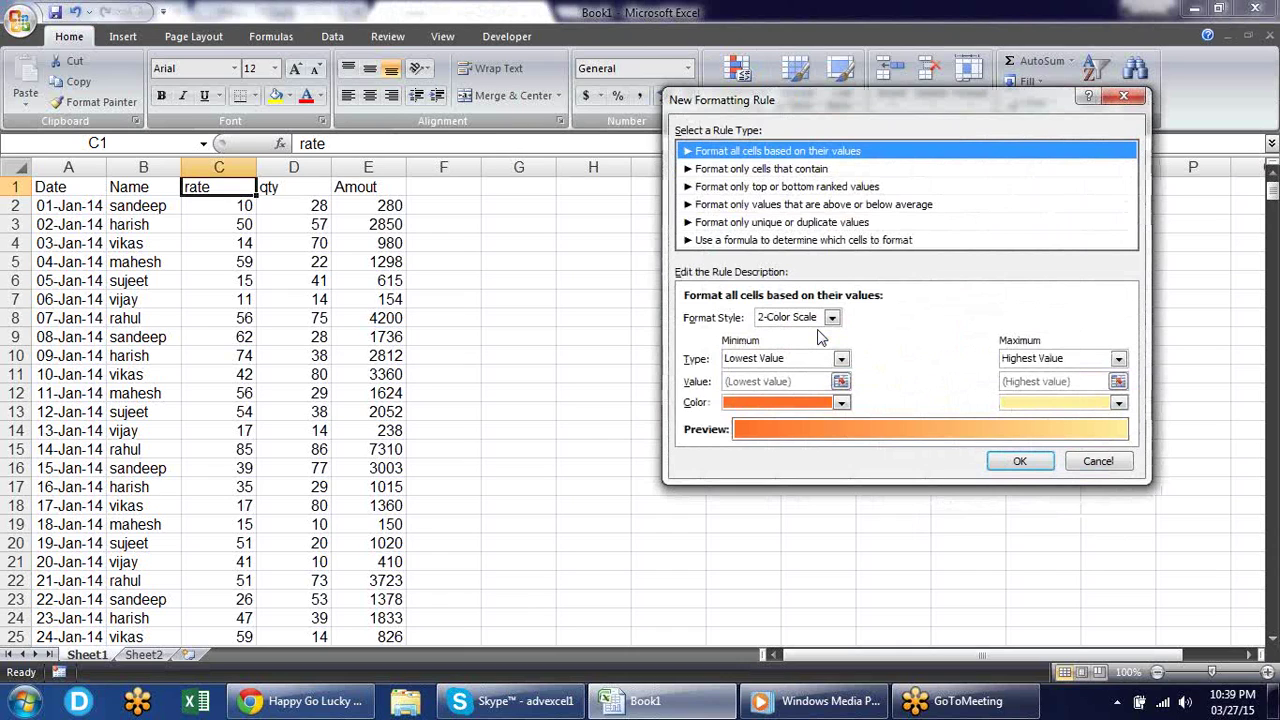
key("Escape")
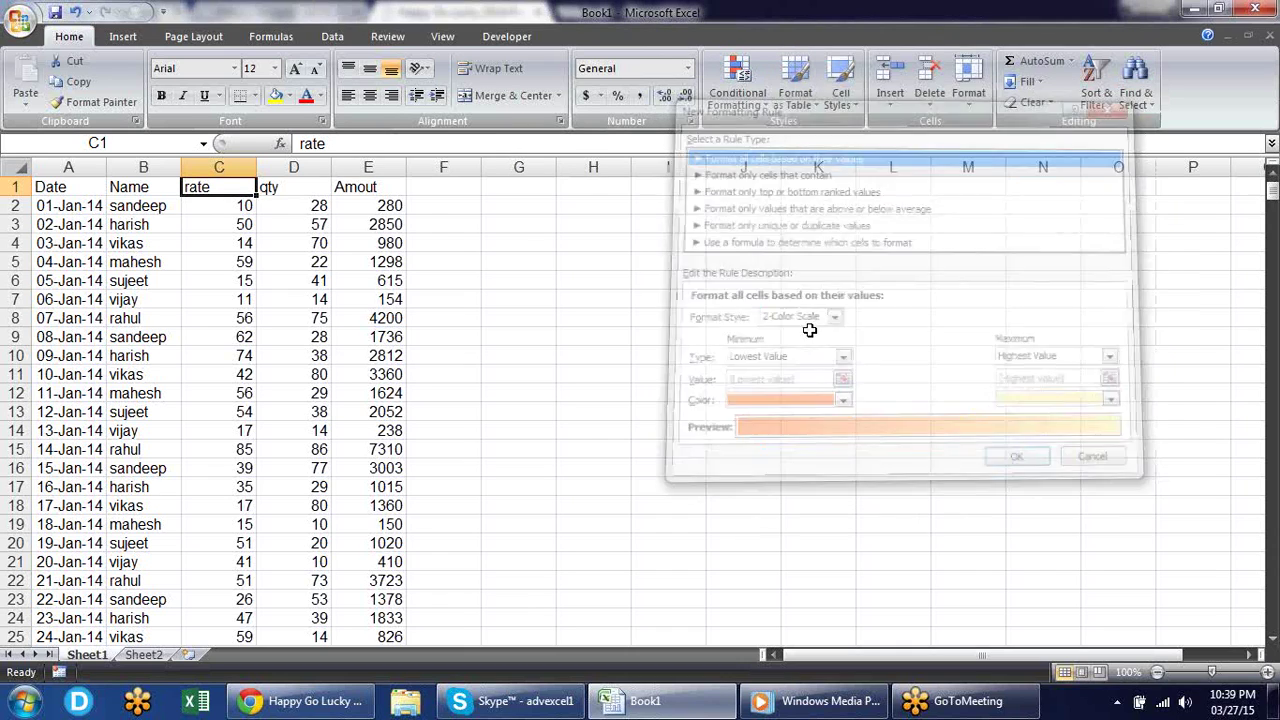
Select qty cells D2:D558 and apply the 3 Symbols (Uncircled) icon set.
left_click(327, 206)
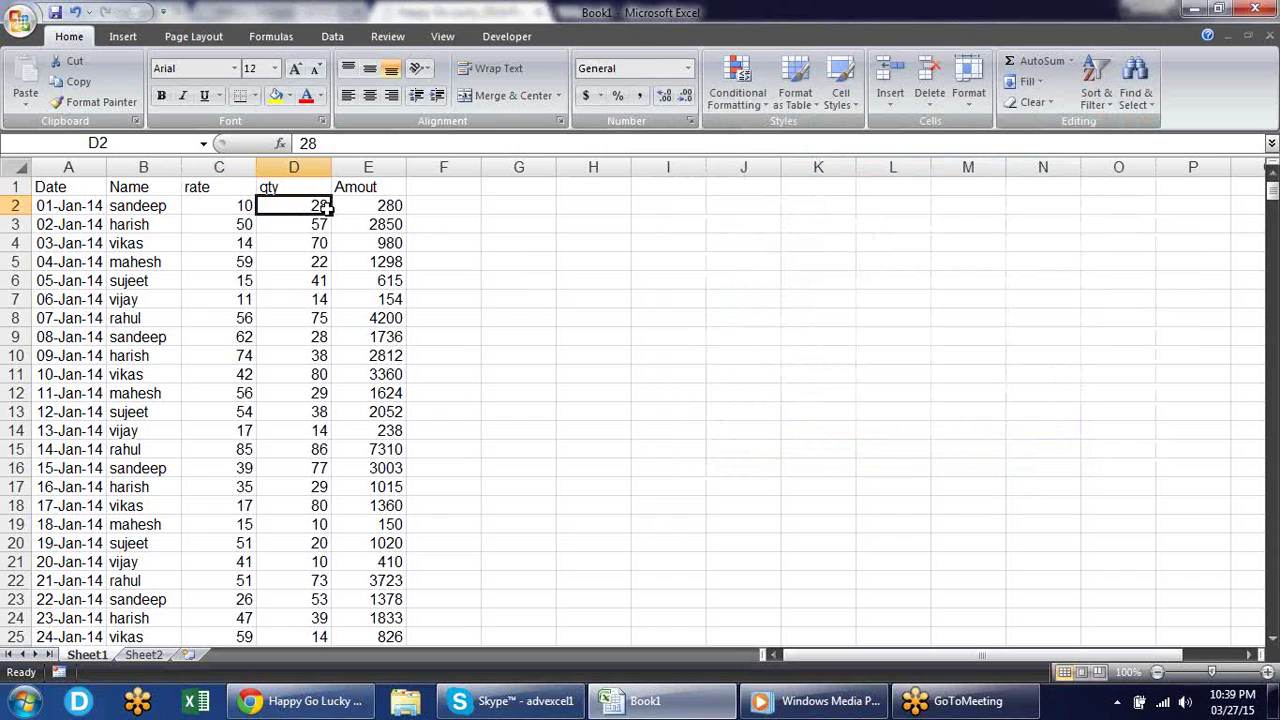
key("ctrl+shift+Down")
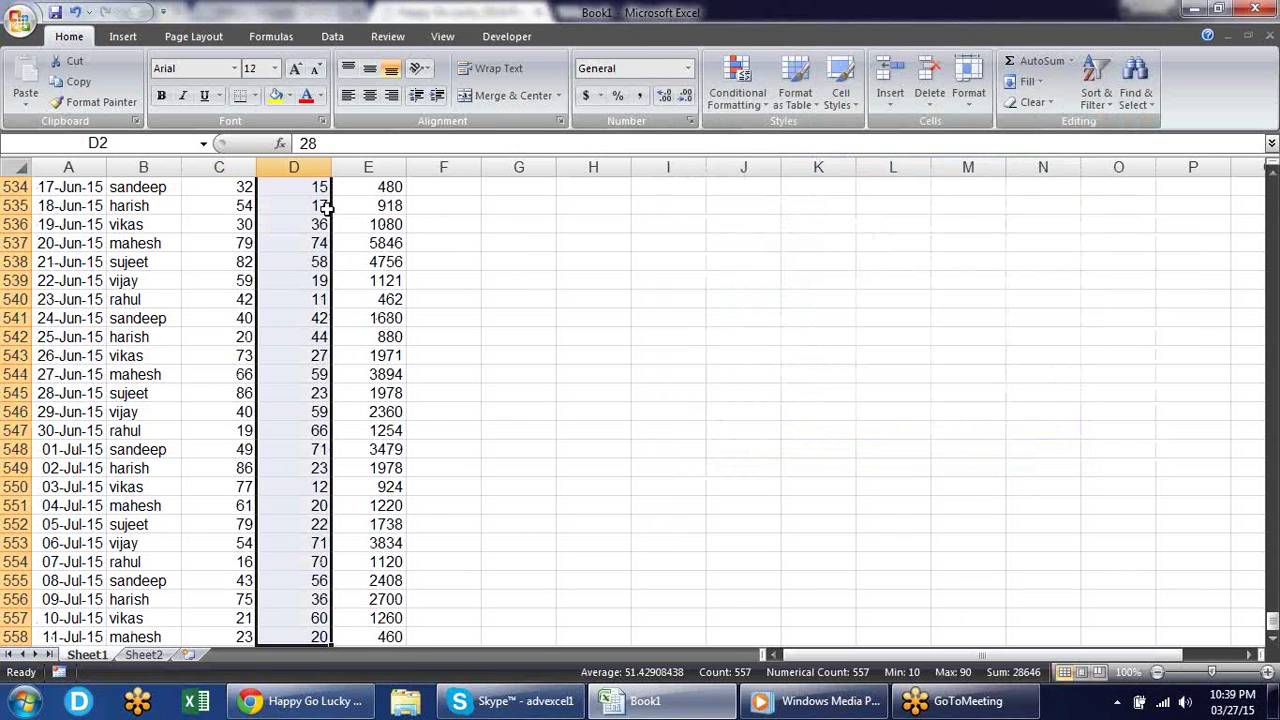
left_click(737, 88)
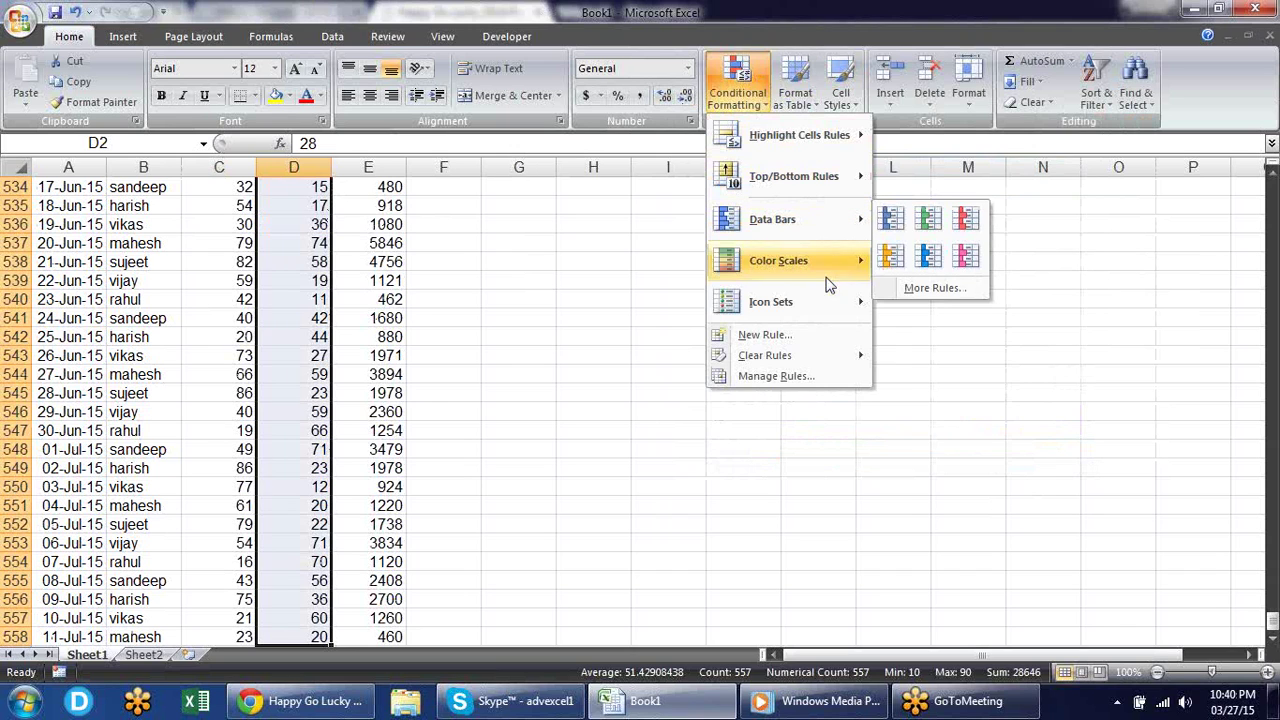
mouse_move(771, 301)
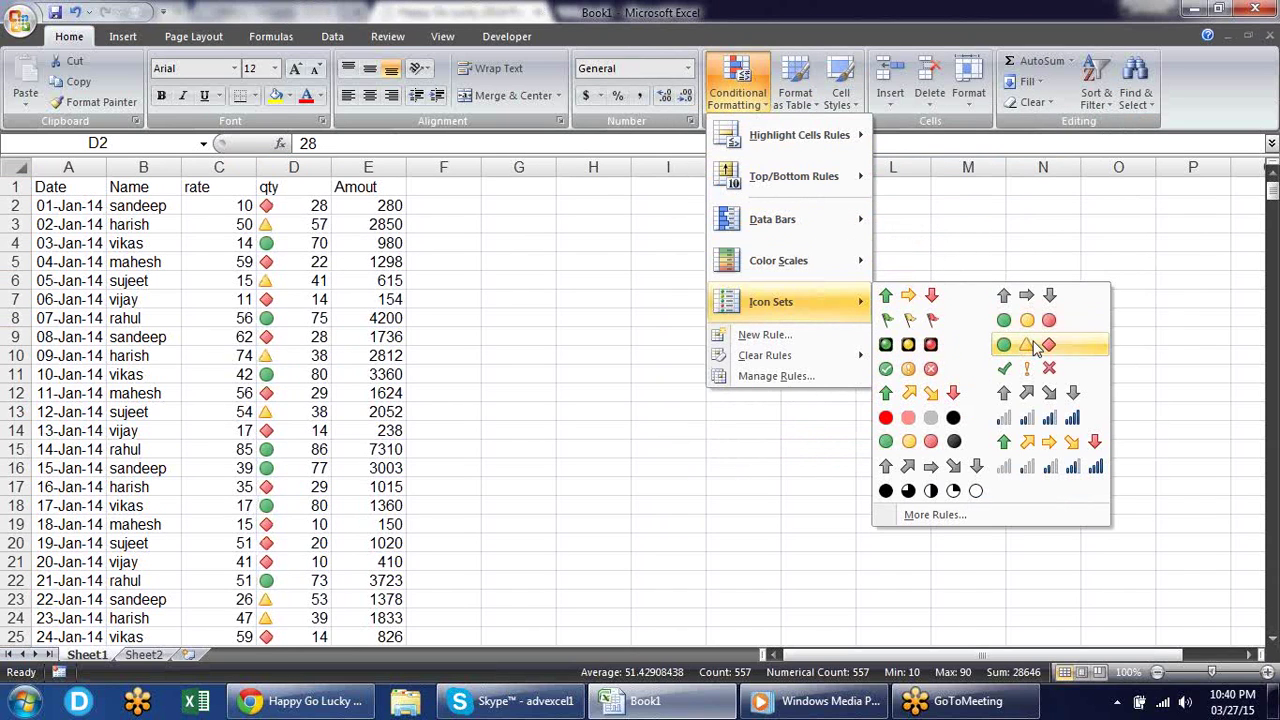
left_click(1026, 369)
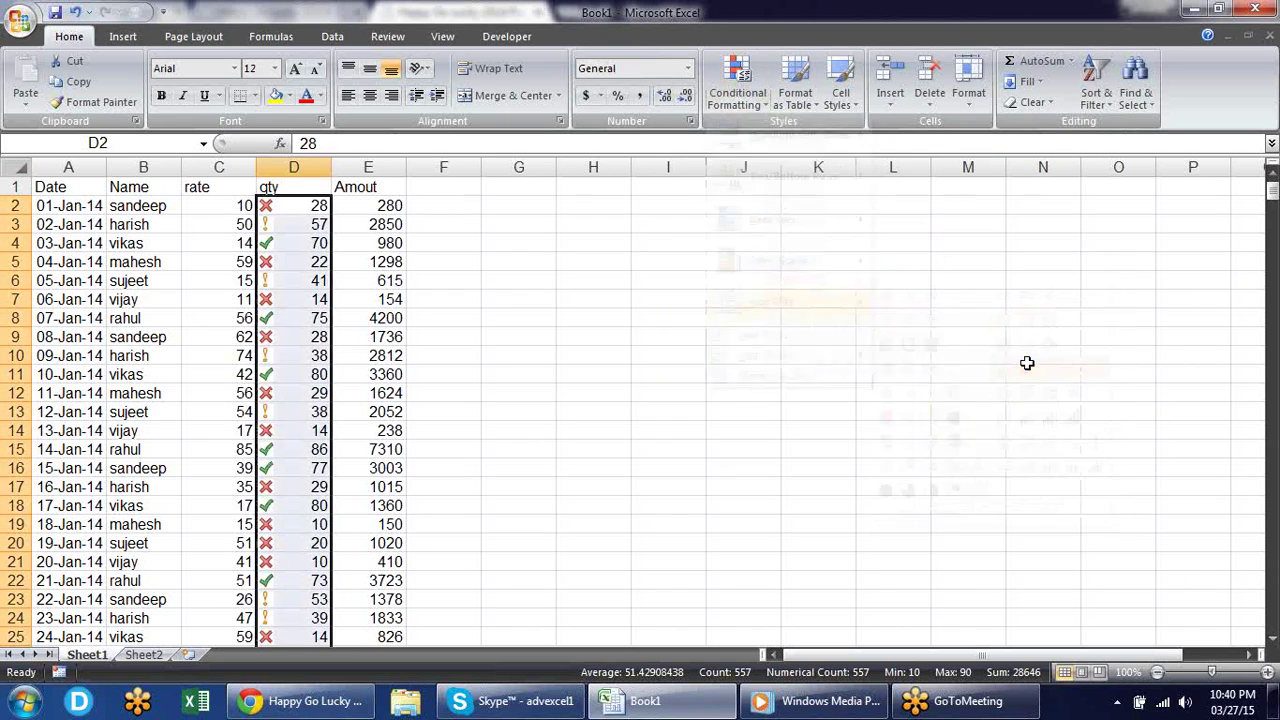
left_click(752, 100)
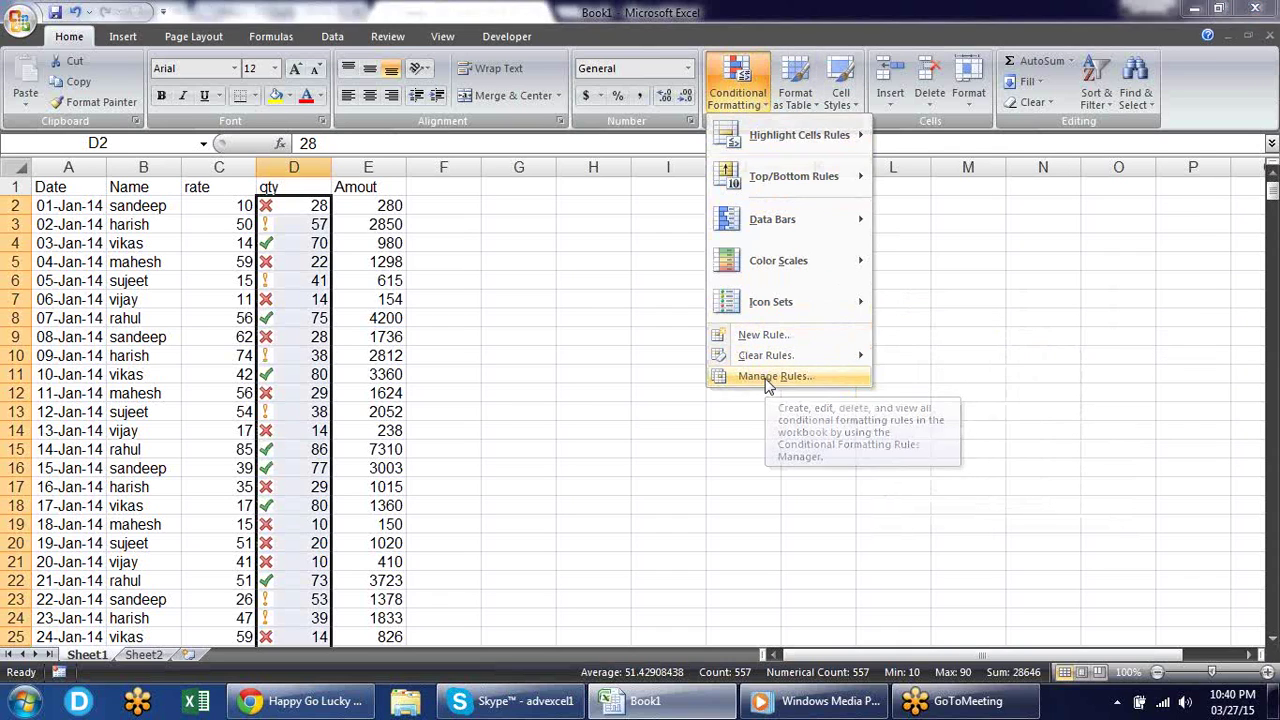
Edit the qty Icon Set rule in the Rules Manager, changing its format style to 2-Color Scale.
left_click(768, 380)
left_click(732, 265)
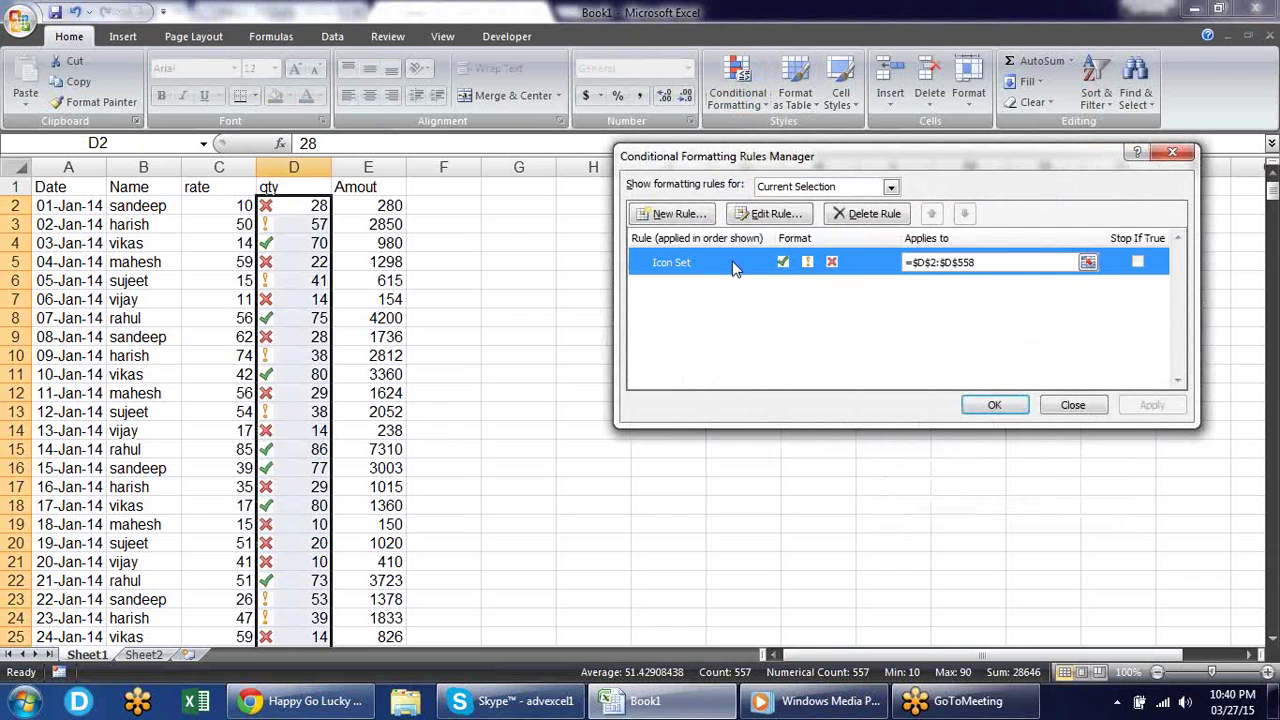
left_click(775, 215)
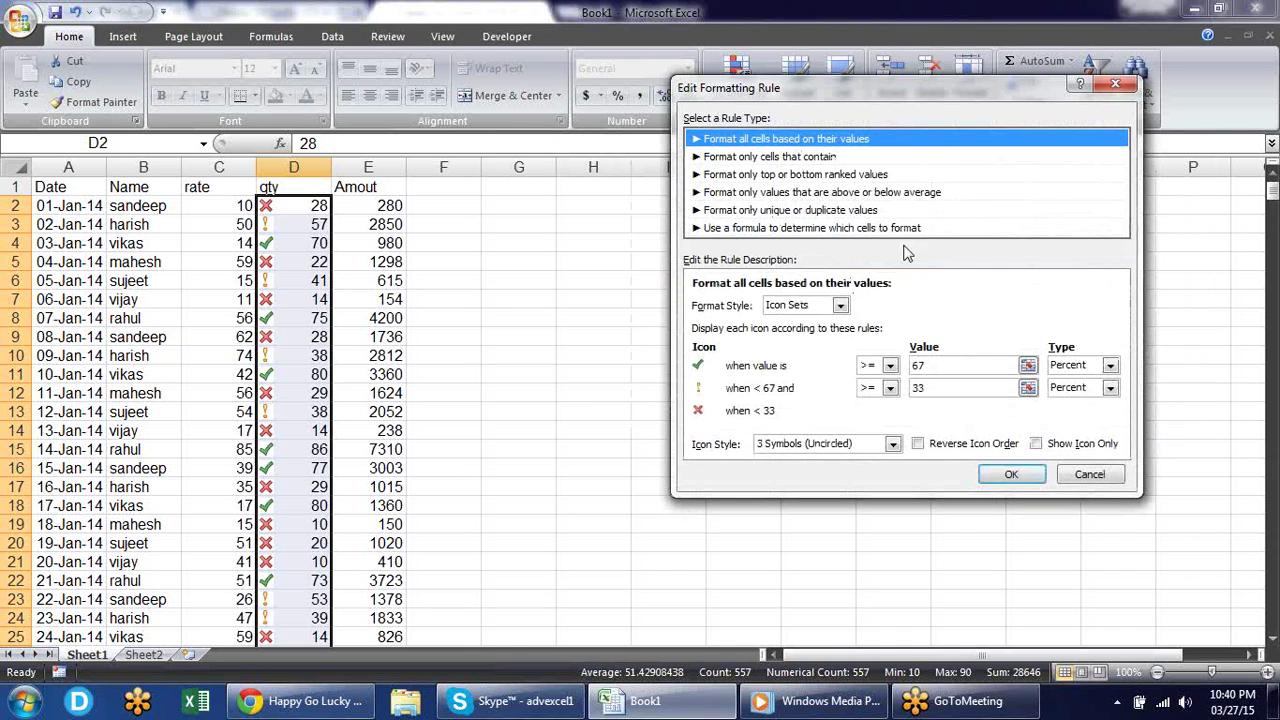
left_click_drag(898, 94, 740, 163)
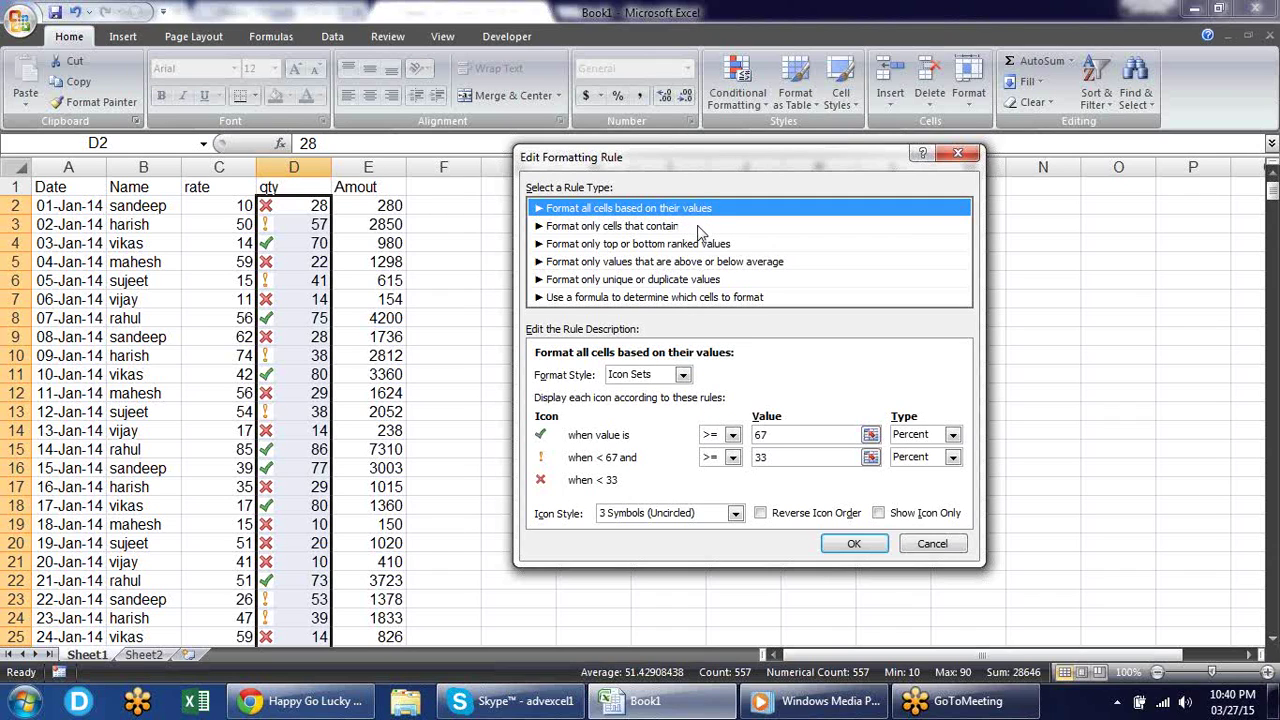
left_click(683, 375)
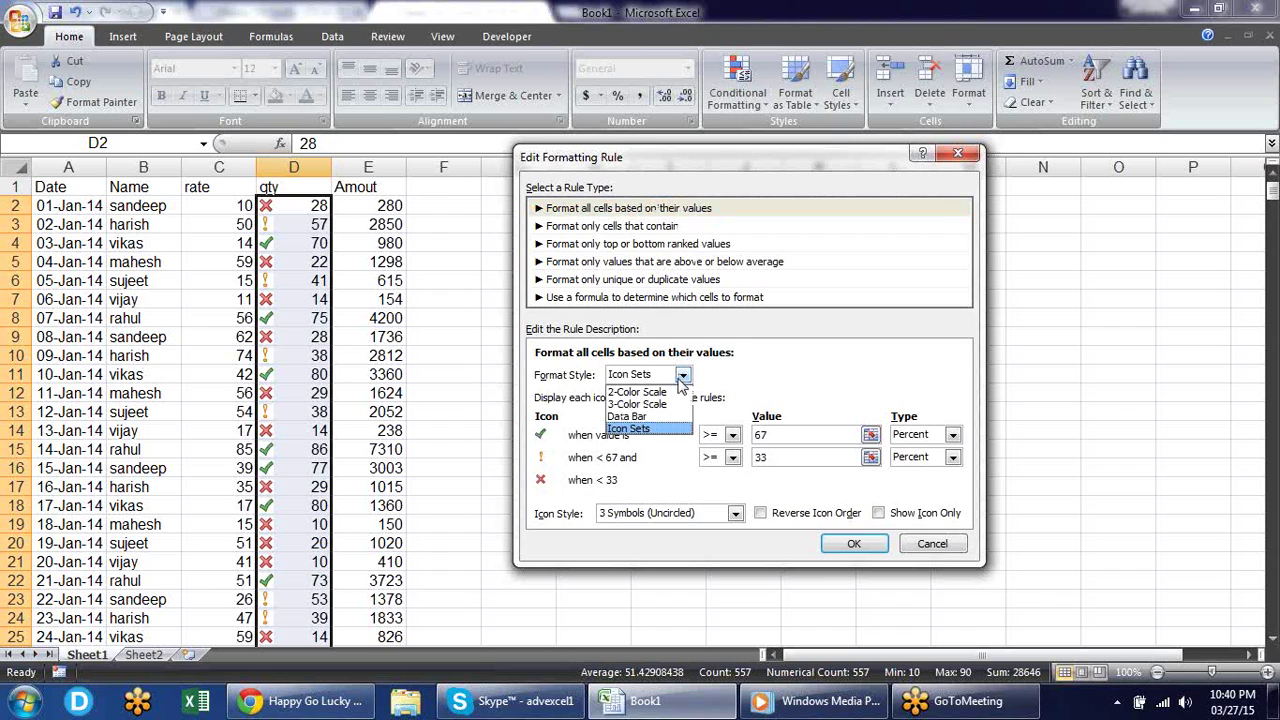
left_click(677, 392)
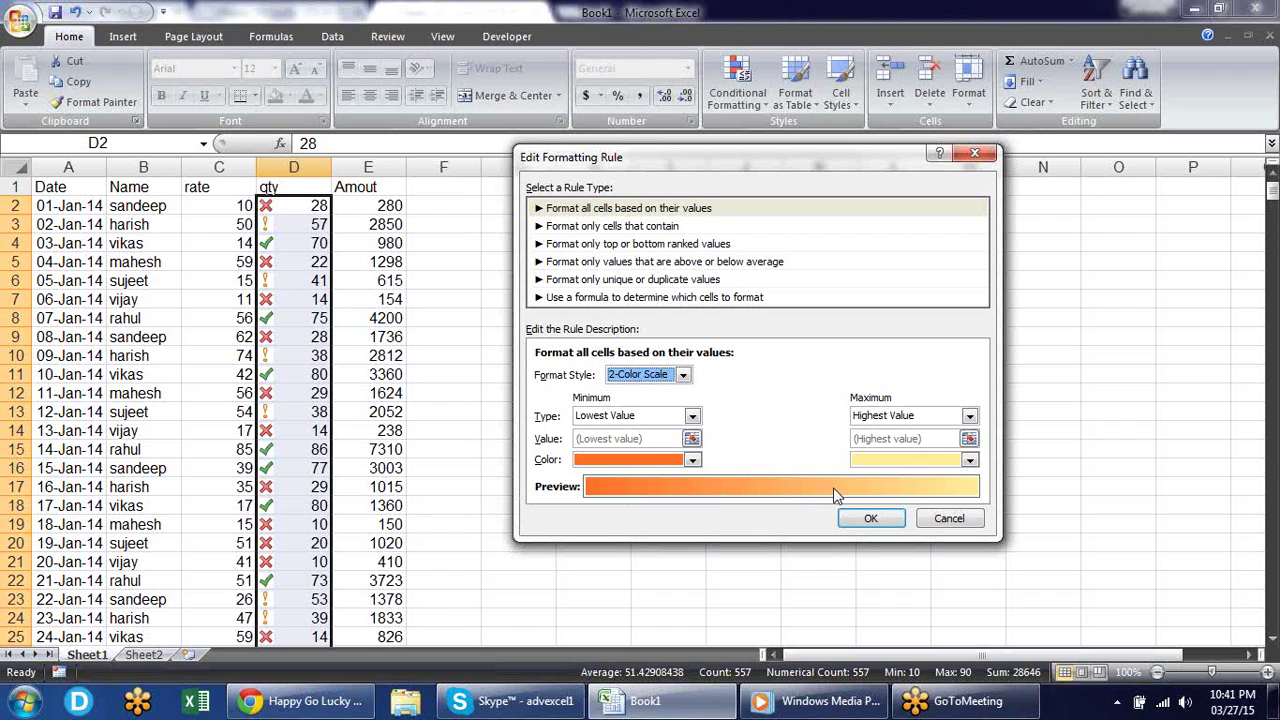
left_click(872, 527)
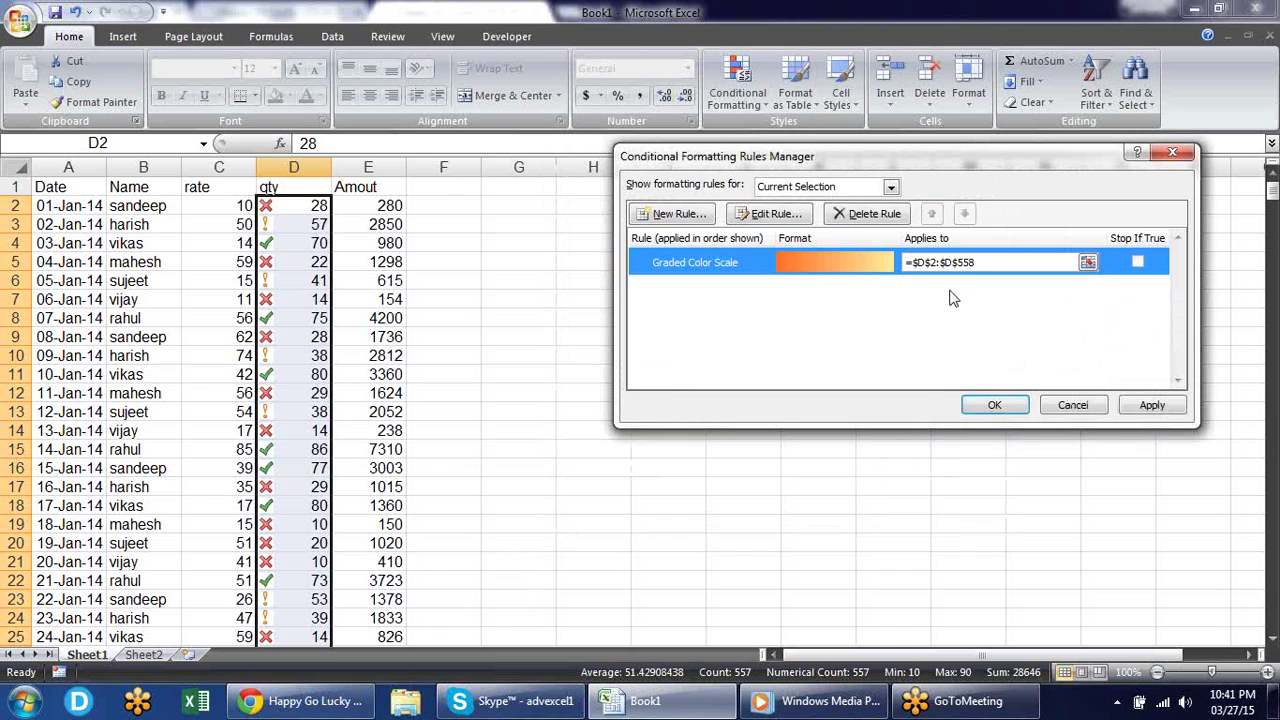
Apply the colour scale, then change D2's qty to 10 and then to 90.
left_click(1152, 406)
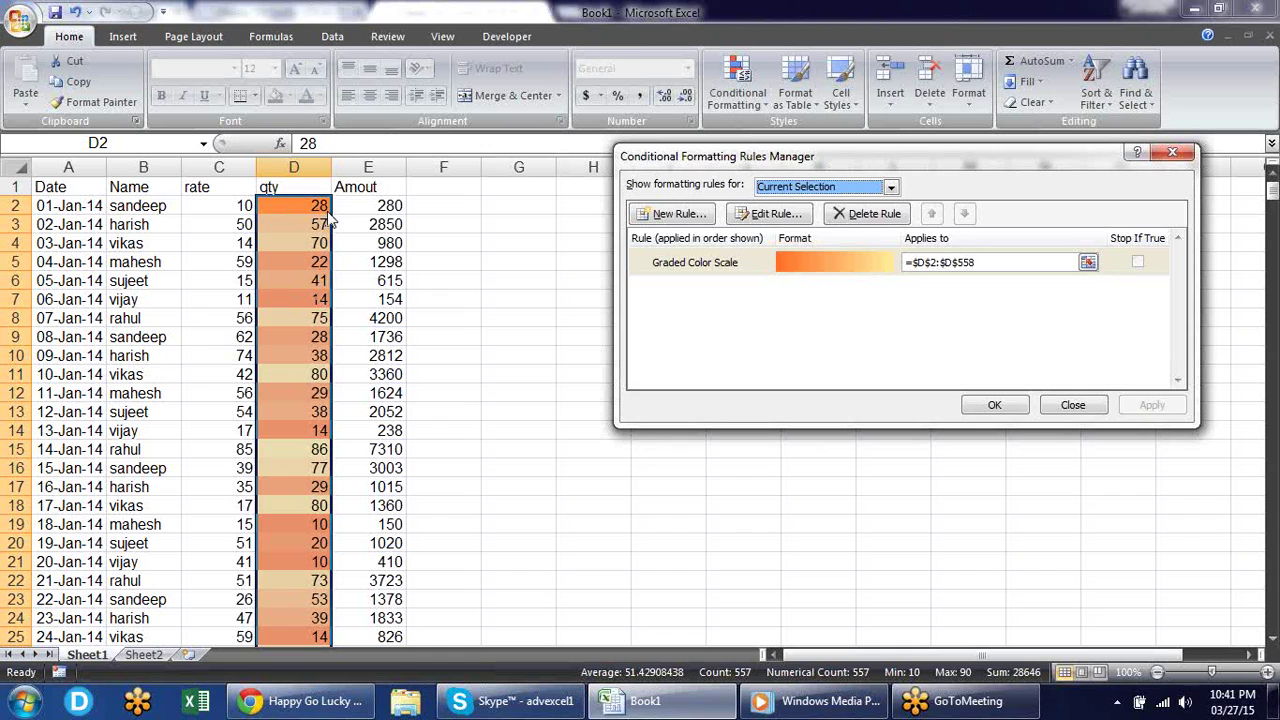
key("Escape")
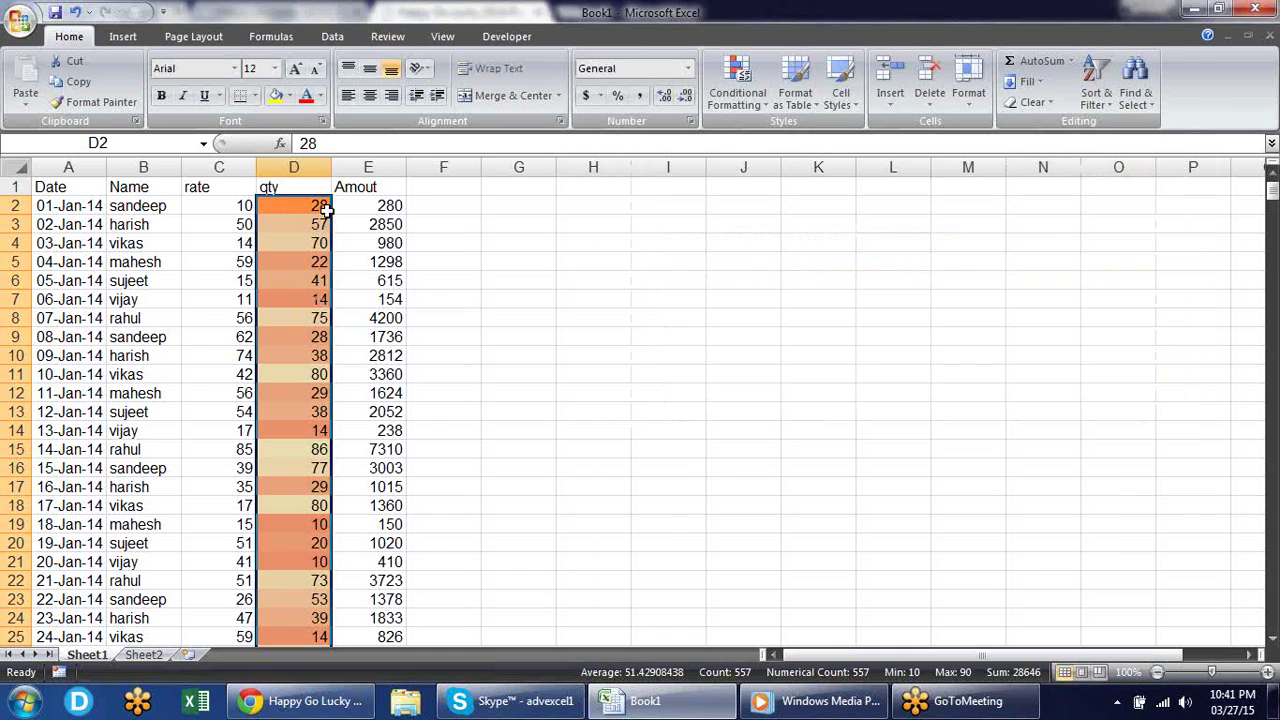
left_click(314, 212)
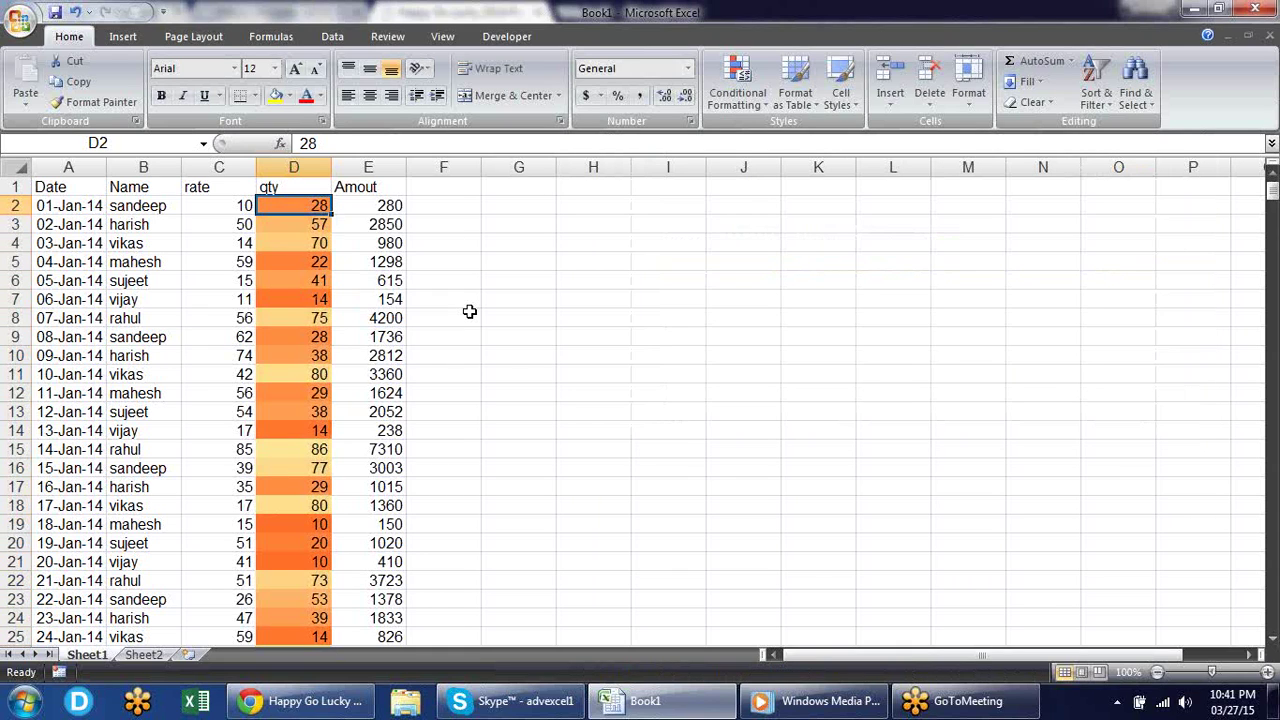
type("10")
key("Return")
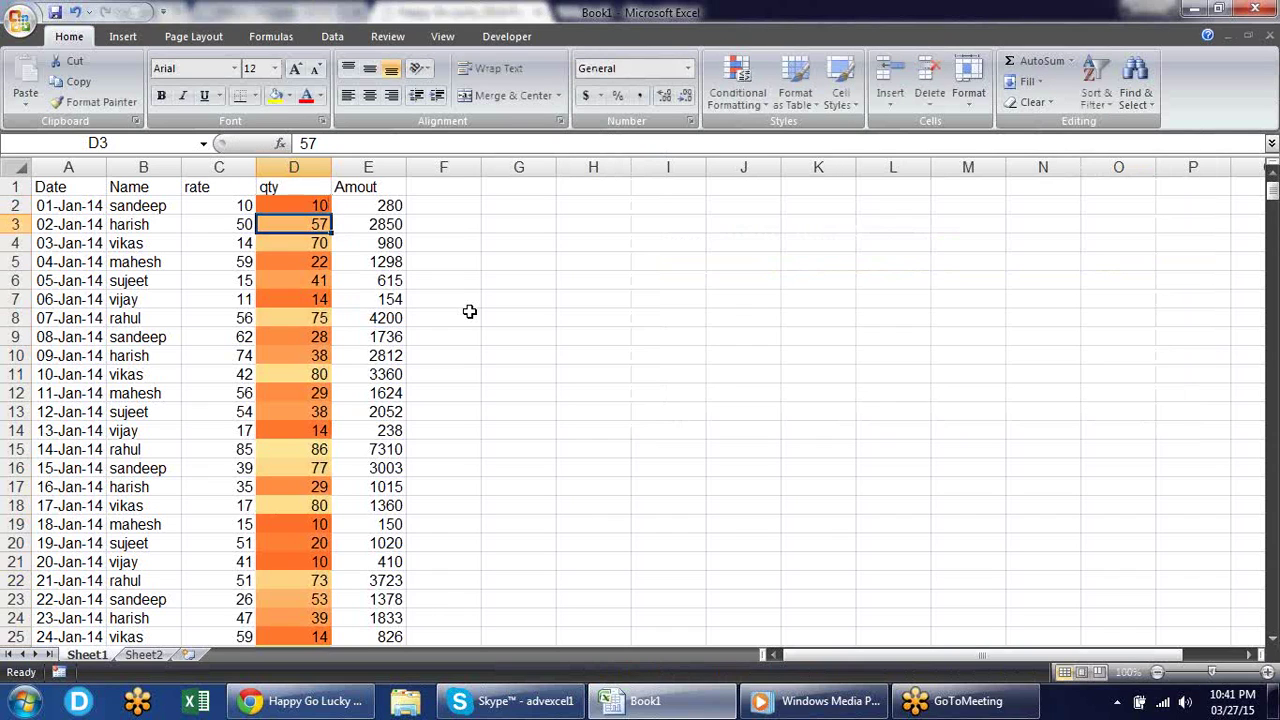
key("Up")
type("90")
key("Return")
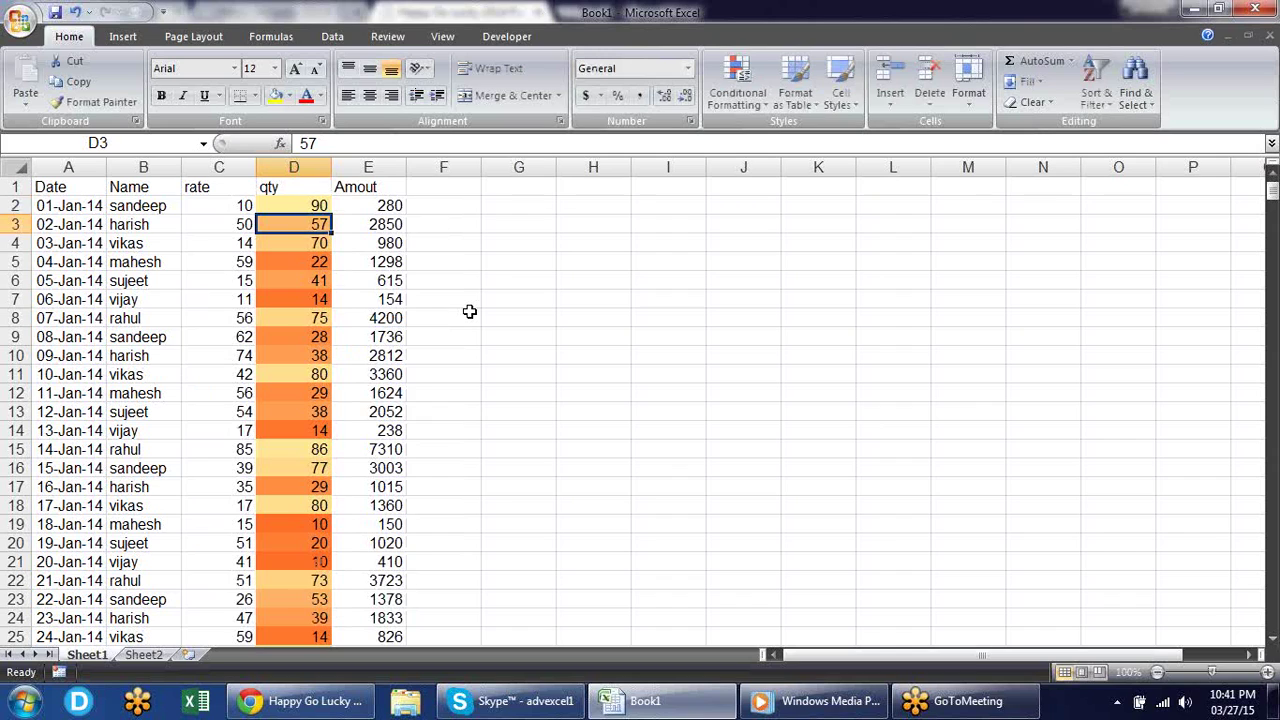
key("Up")
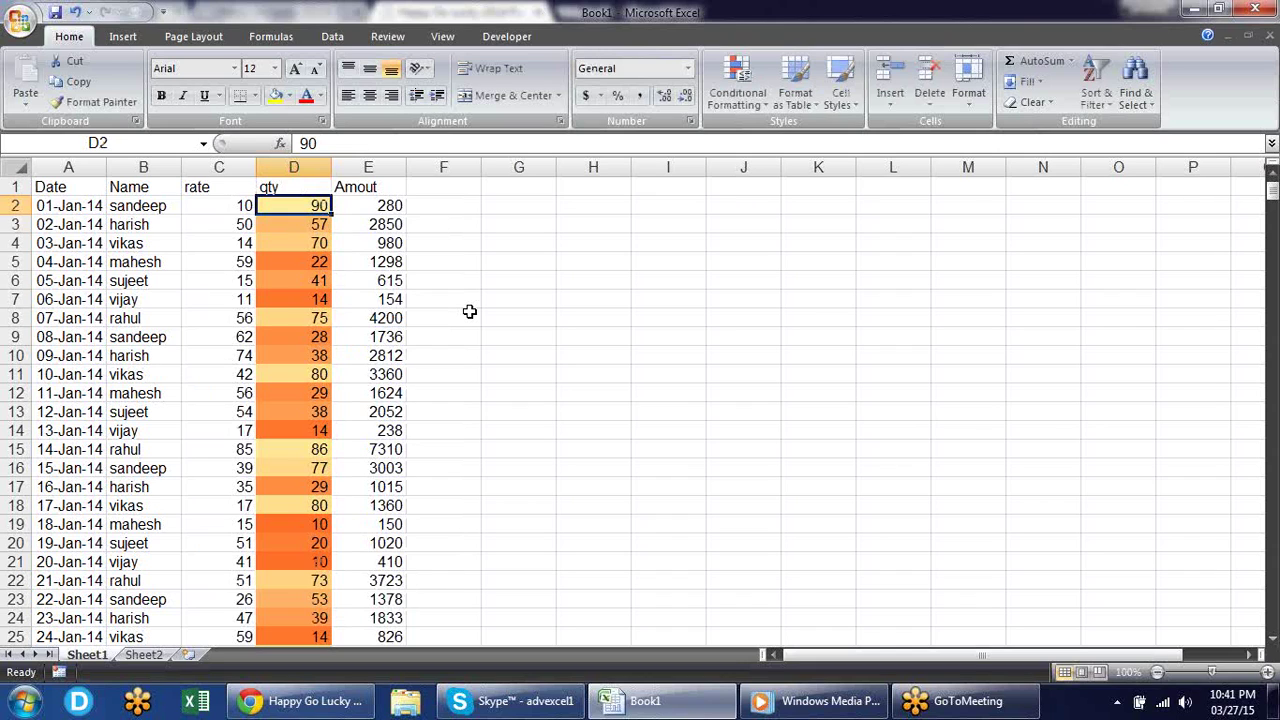
Compare the shading in nearby cells and reselect the qty range D2:D558.
key("Down")
key("Down")
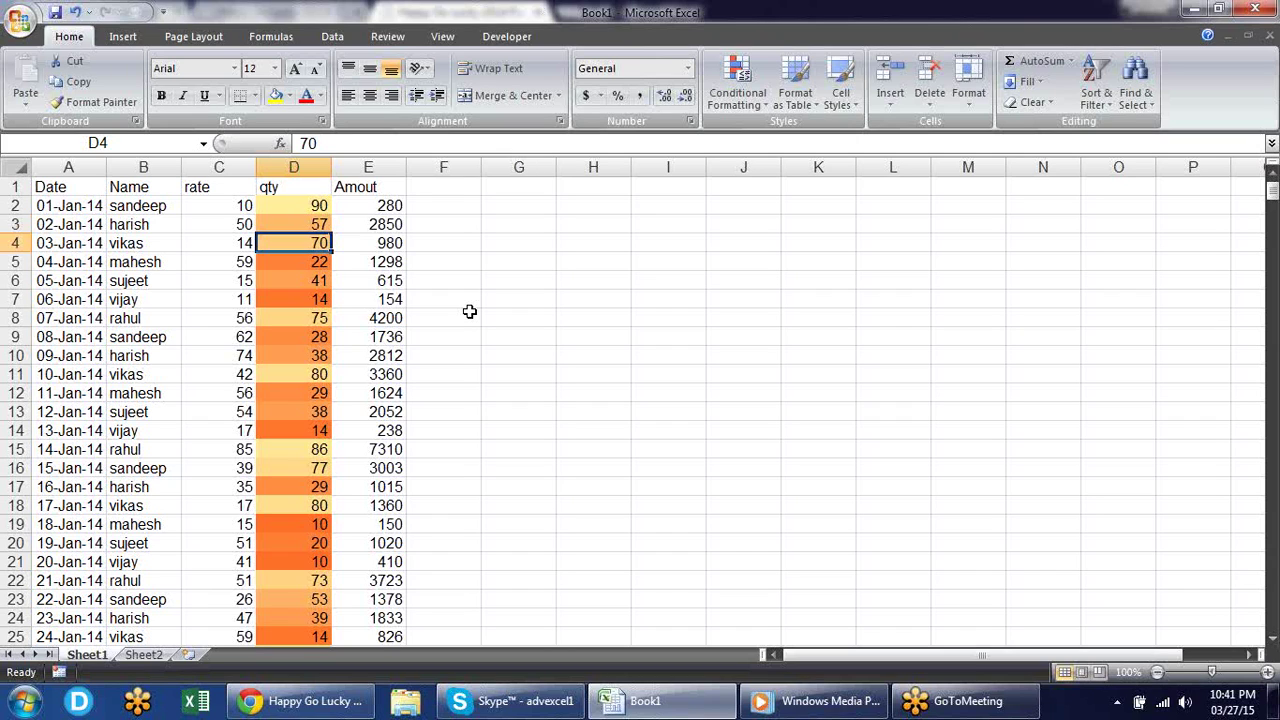
key("Up")
key("Up")
key("ctrl+shift+Down")
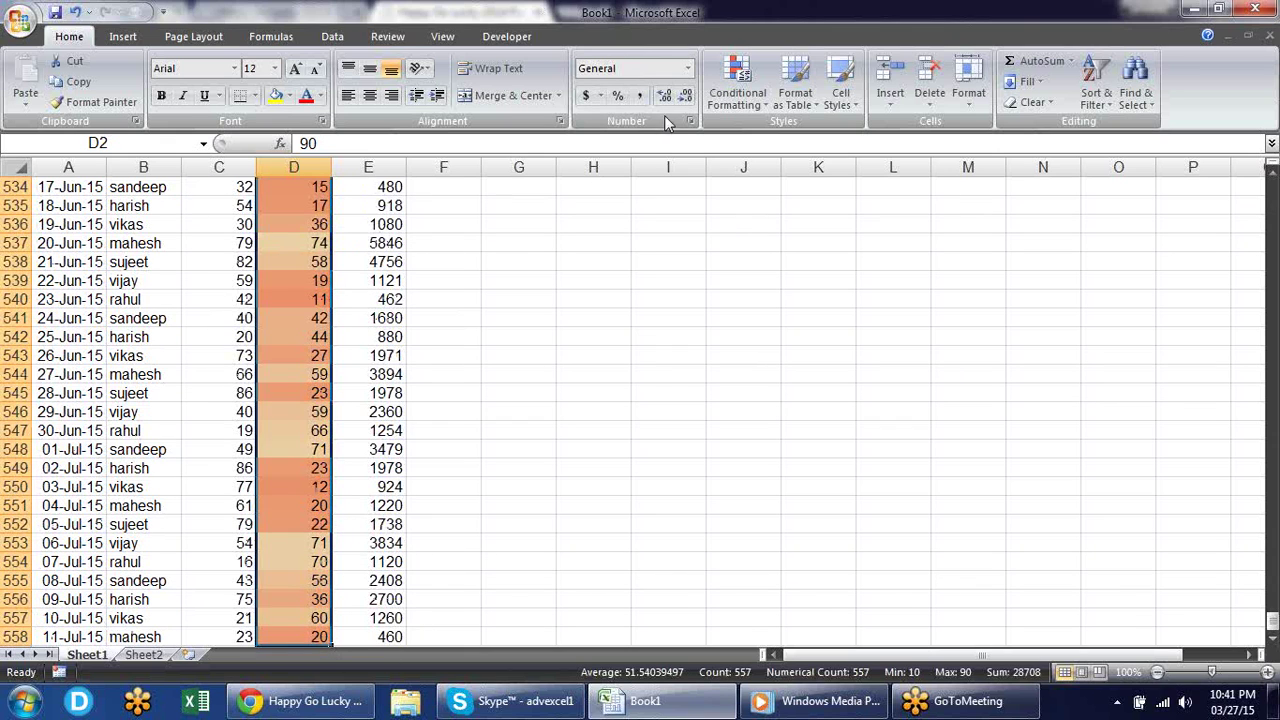
Add a new 2-Color Scale rule with a blue minimum and yellow maximum to the qty column.
left_click(742, 104)
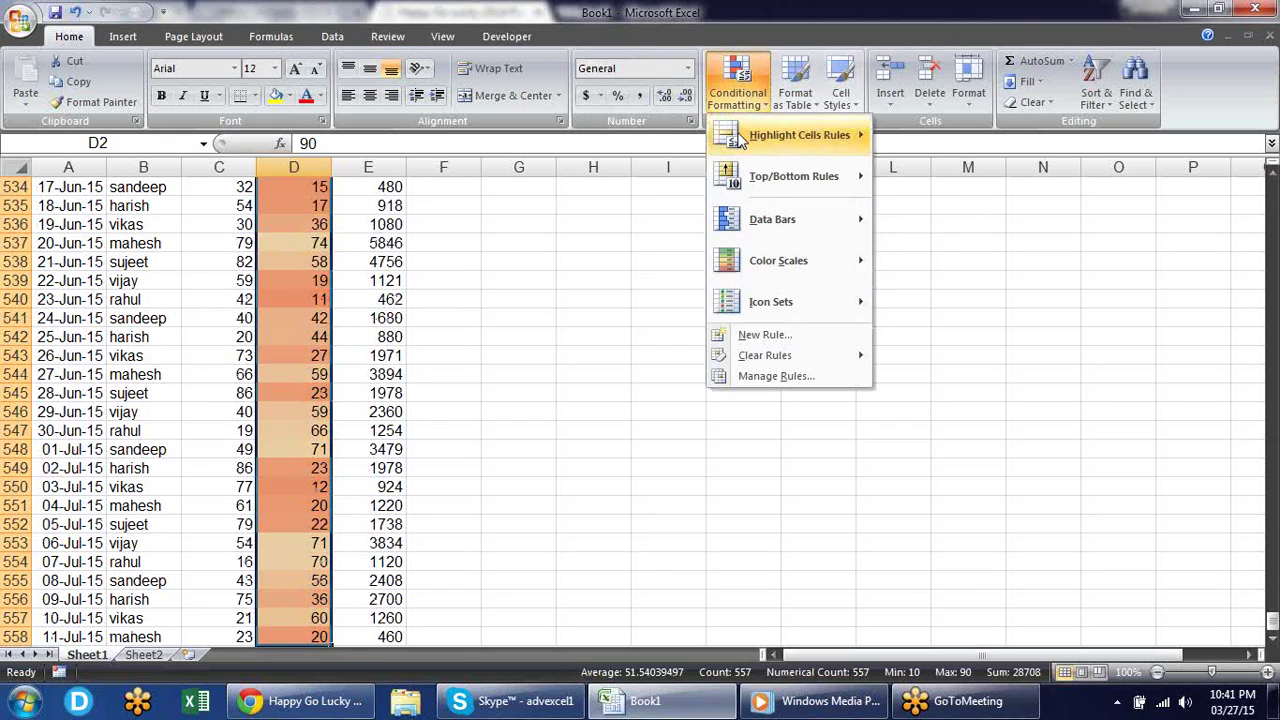
left_click(763, 334)
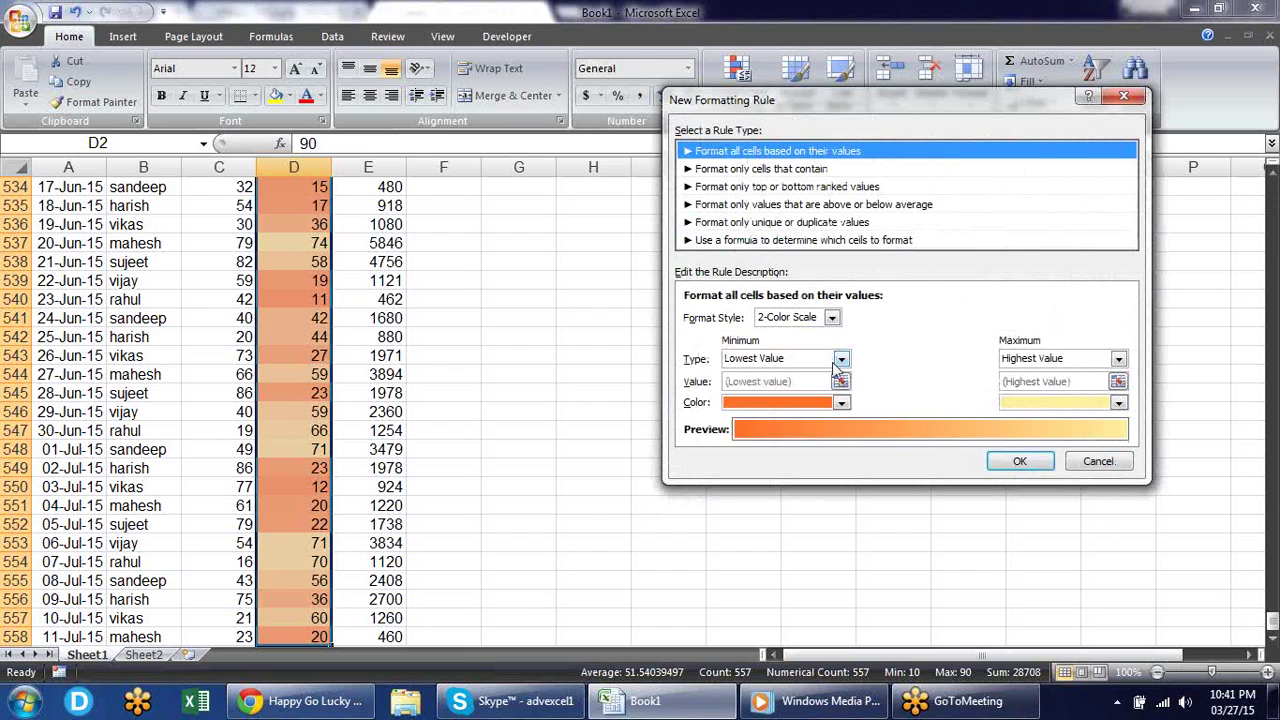
left_click(843, 402)
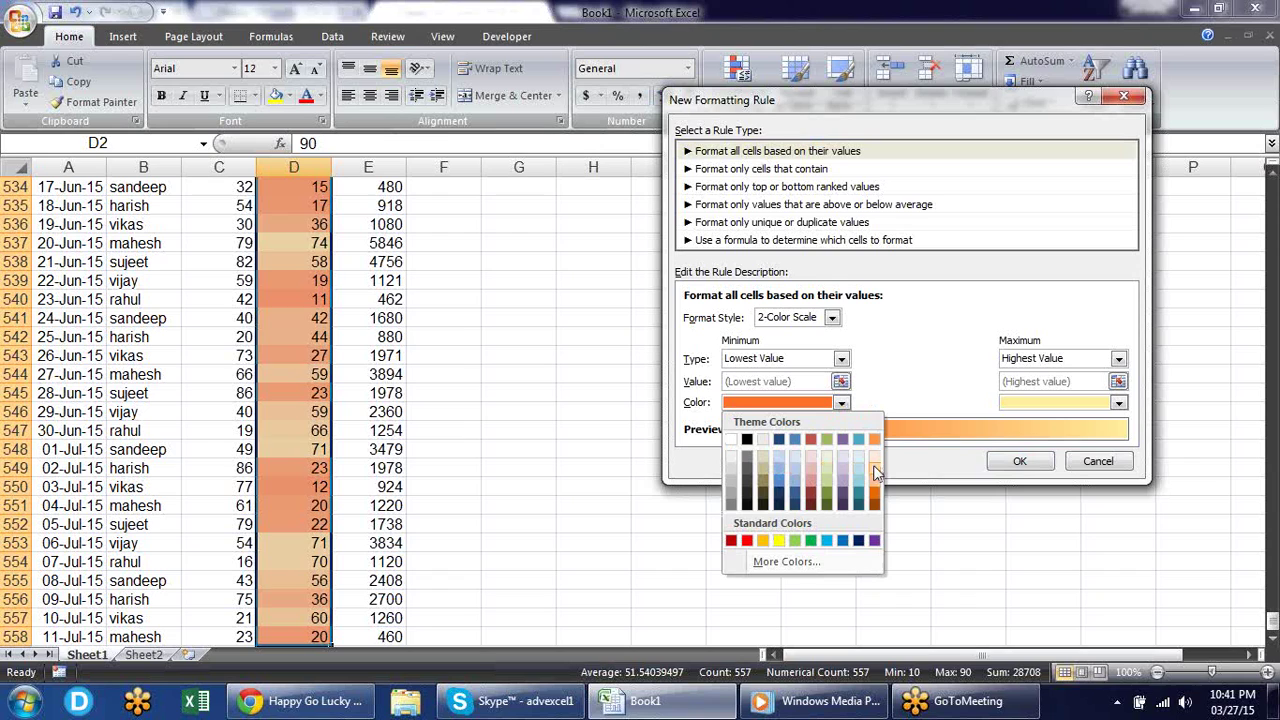
left_click(780, 484)
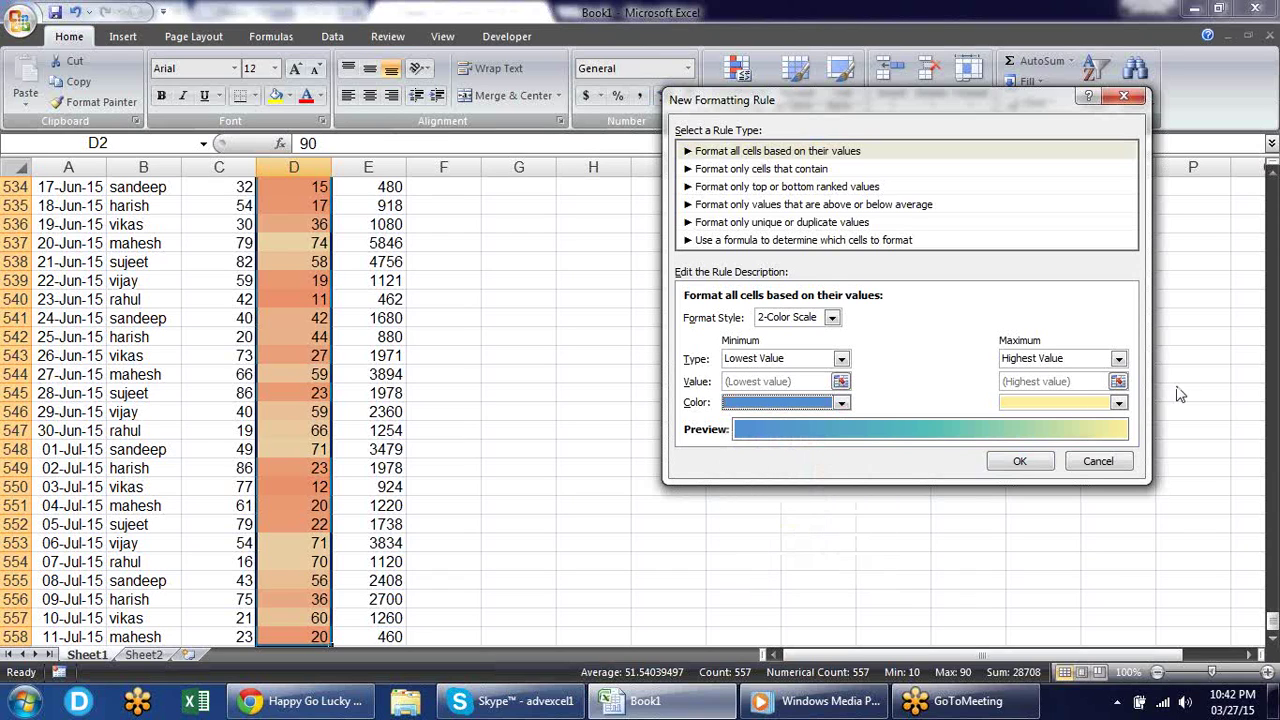
left_click(1119, 403)
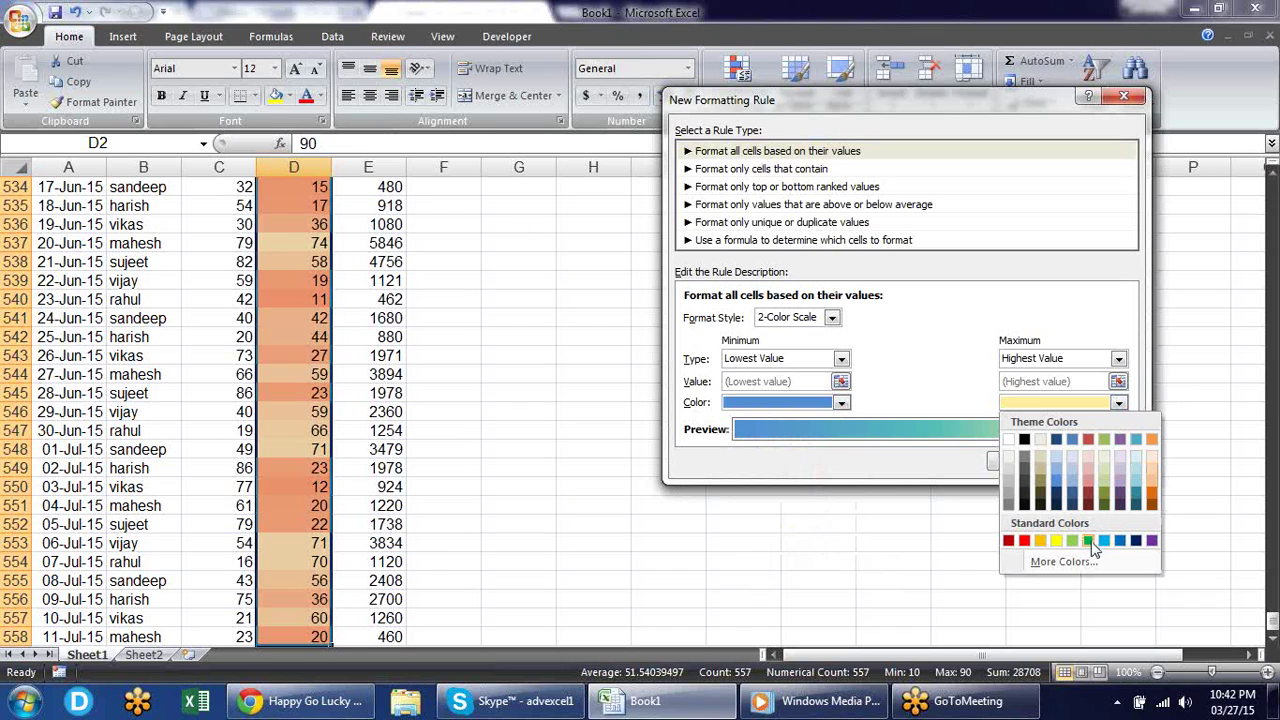
left_click(1060, 541)
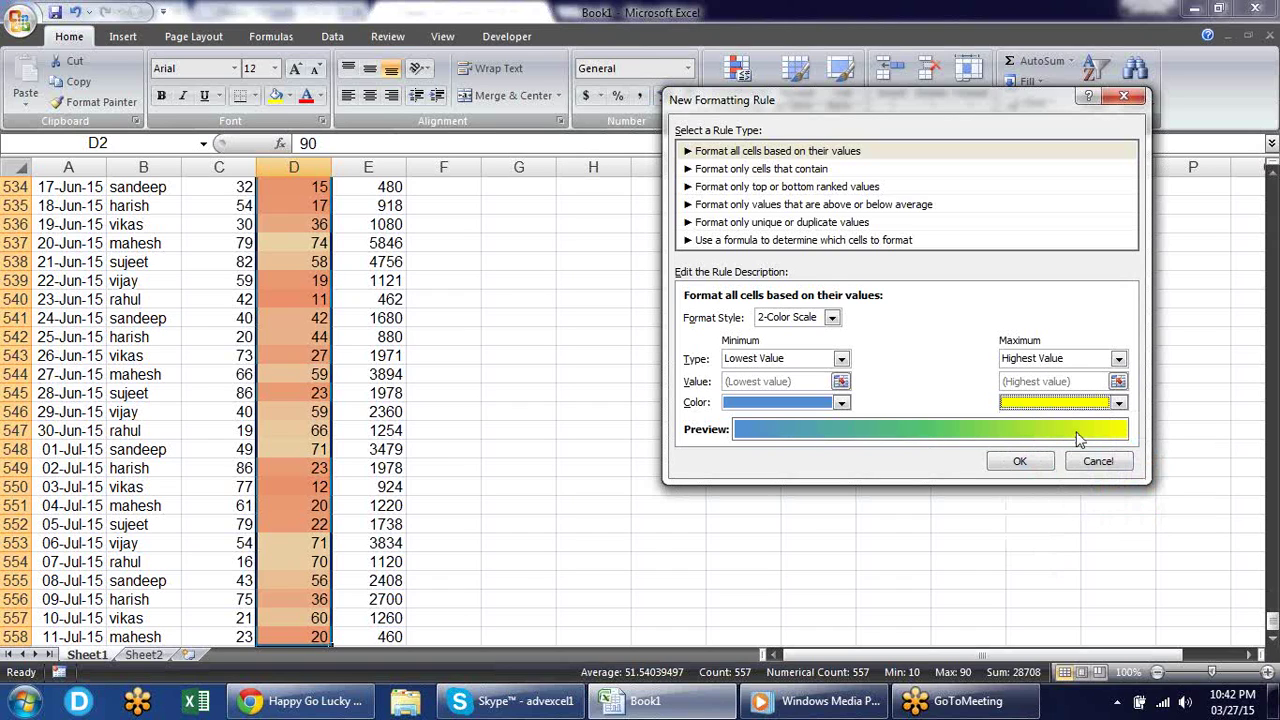
left_click(1020, 461)
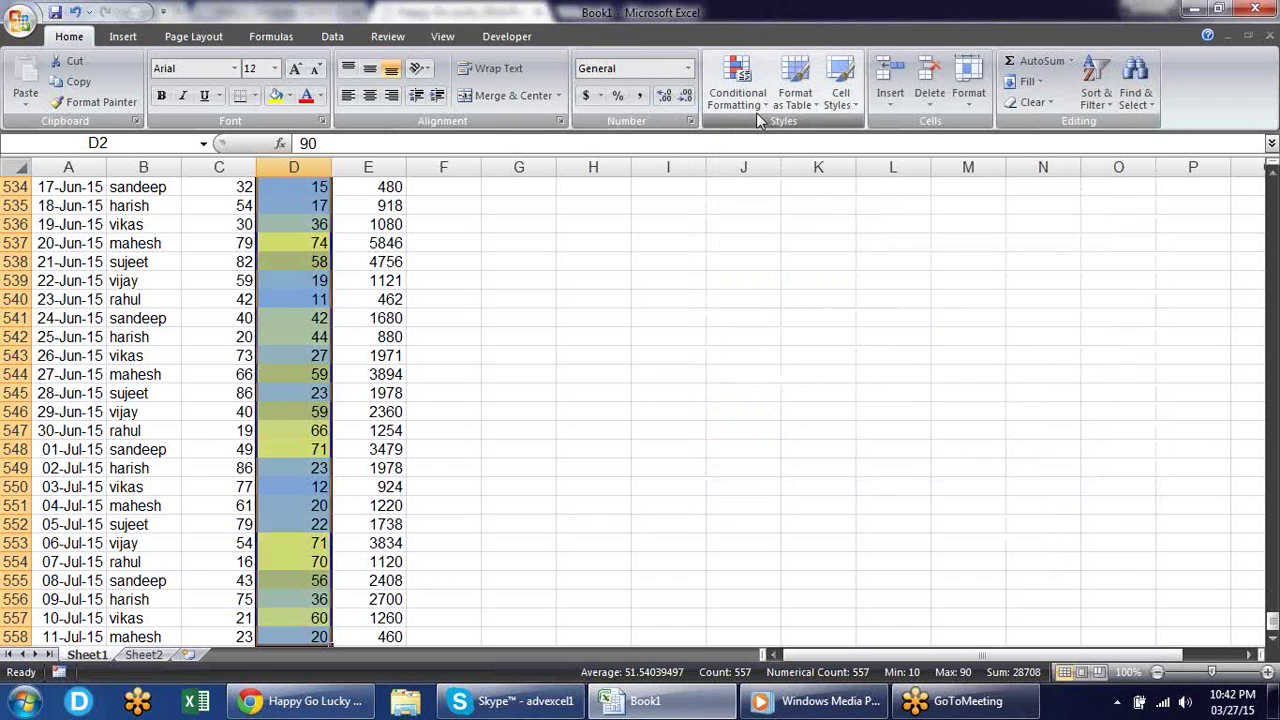
List all of This Worksheet's conditional formatting rules in the Rules Manager.
left_click(1256, 28)
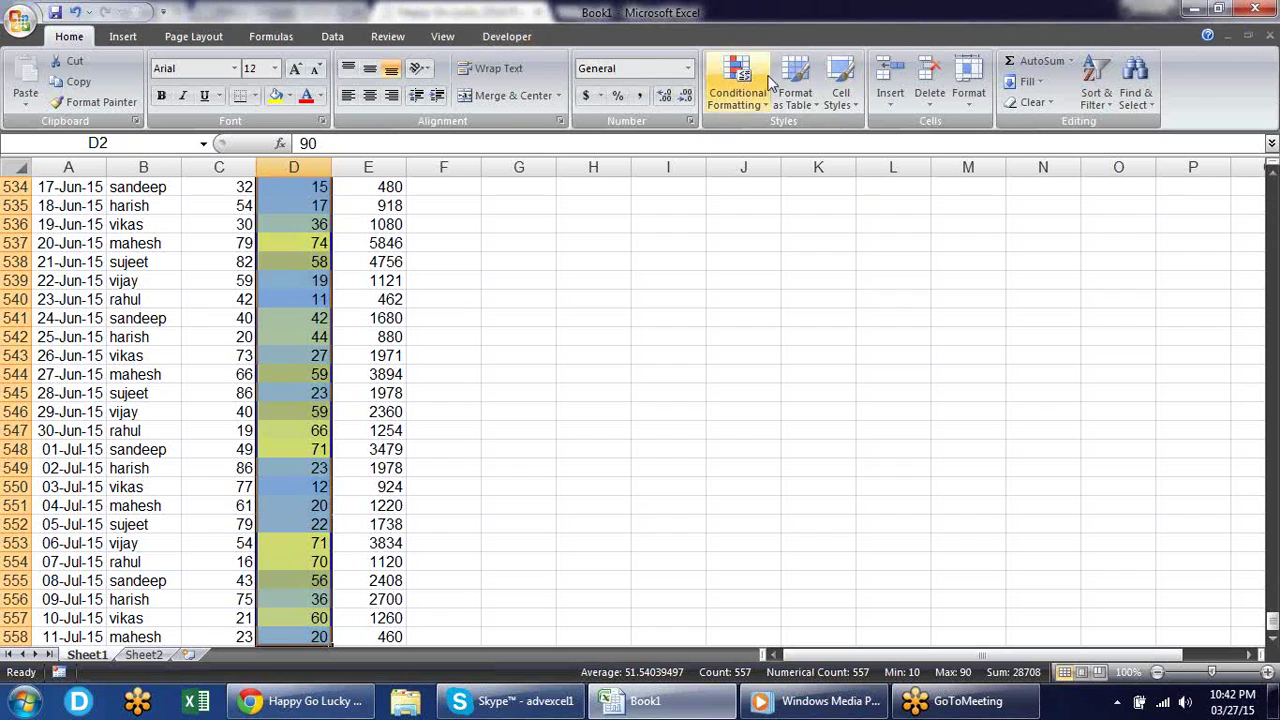
left_click(737, 85)
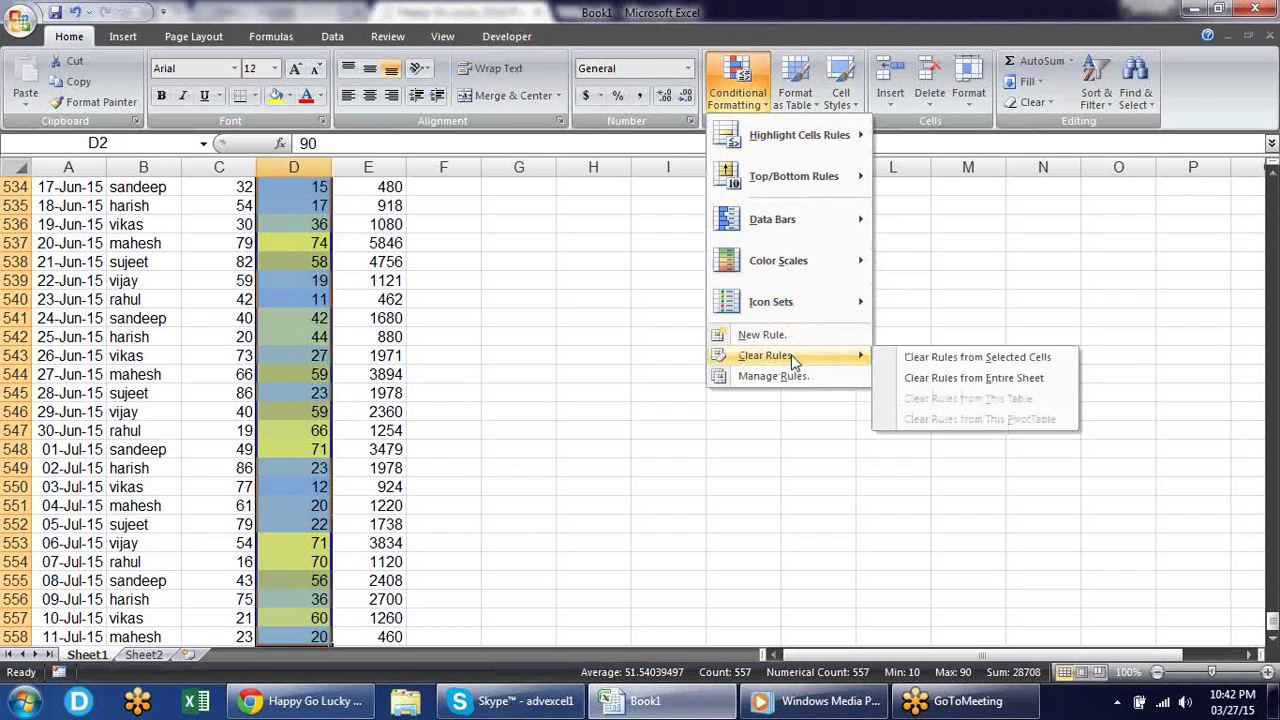
mouse_move(765, 356)
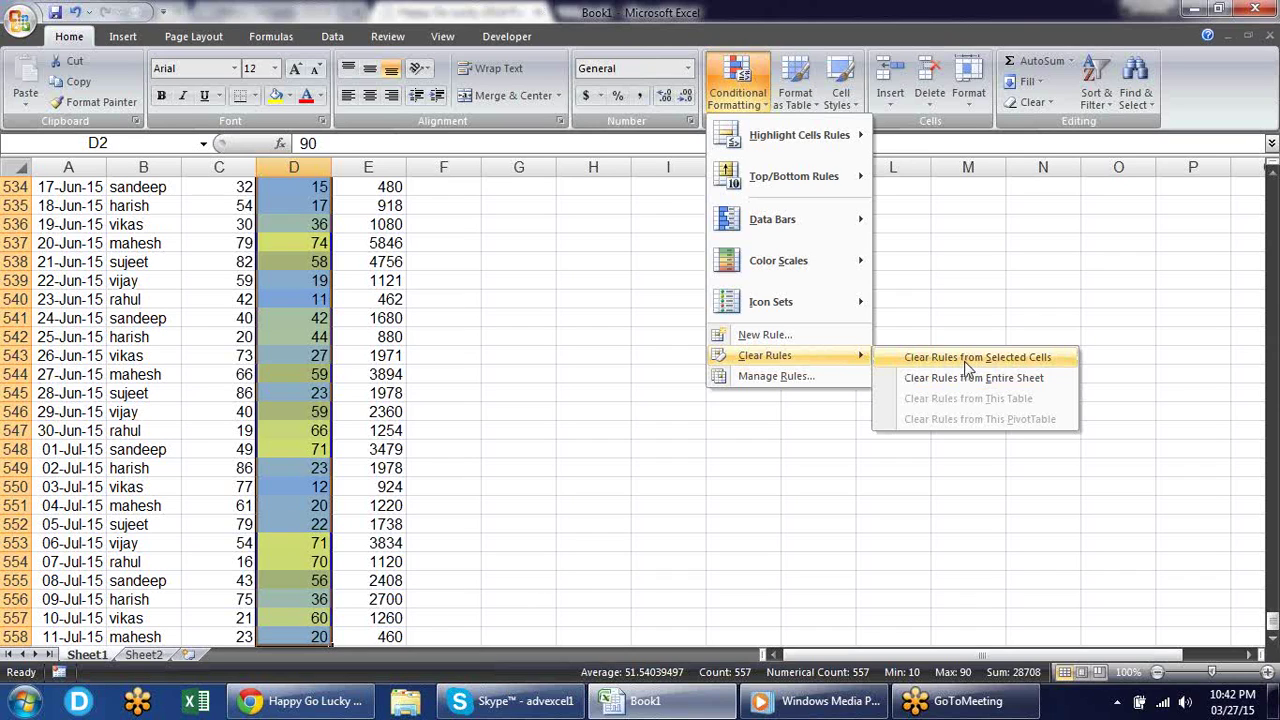
left_click(837, 374)
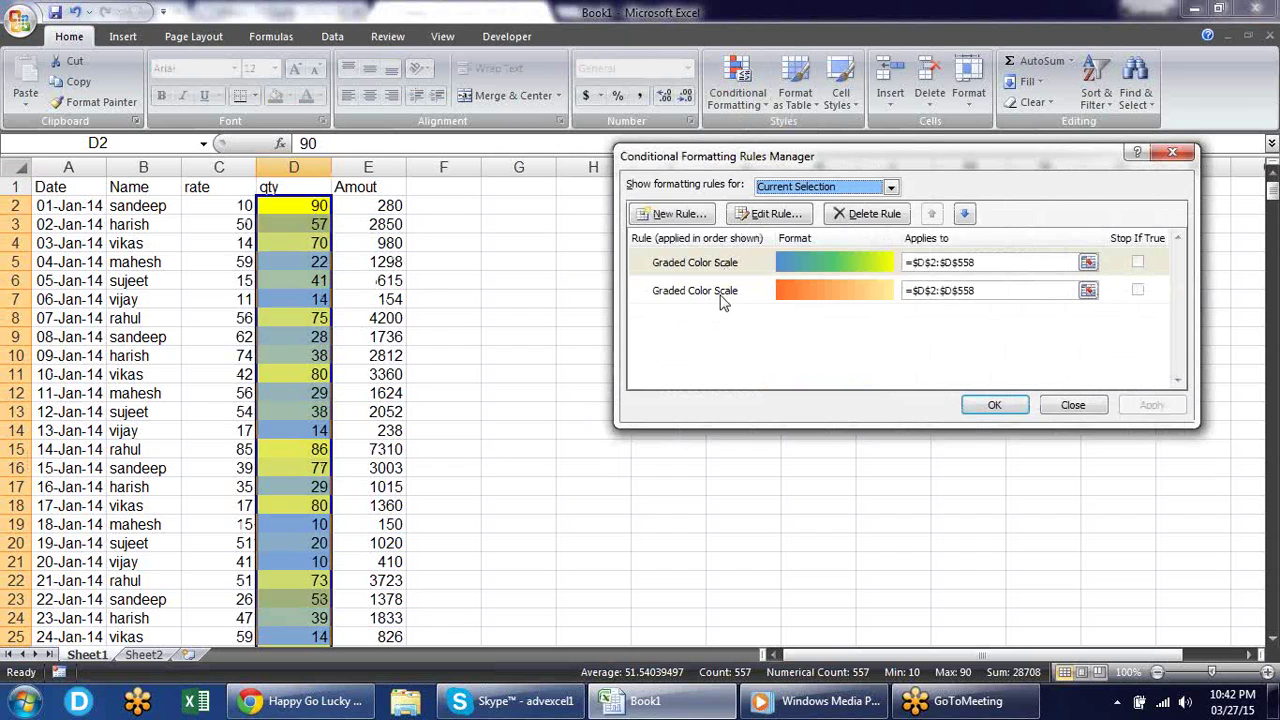
left_click(722, 300)
left_click(890, 187)
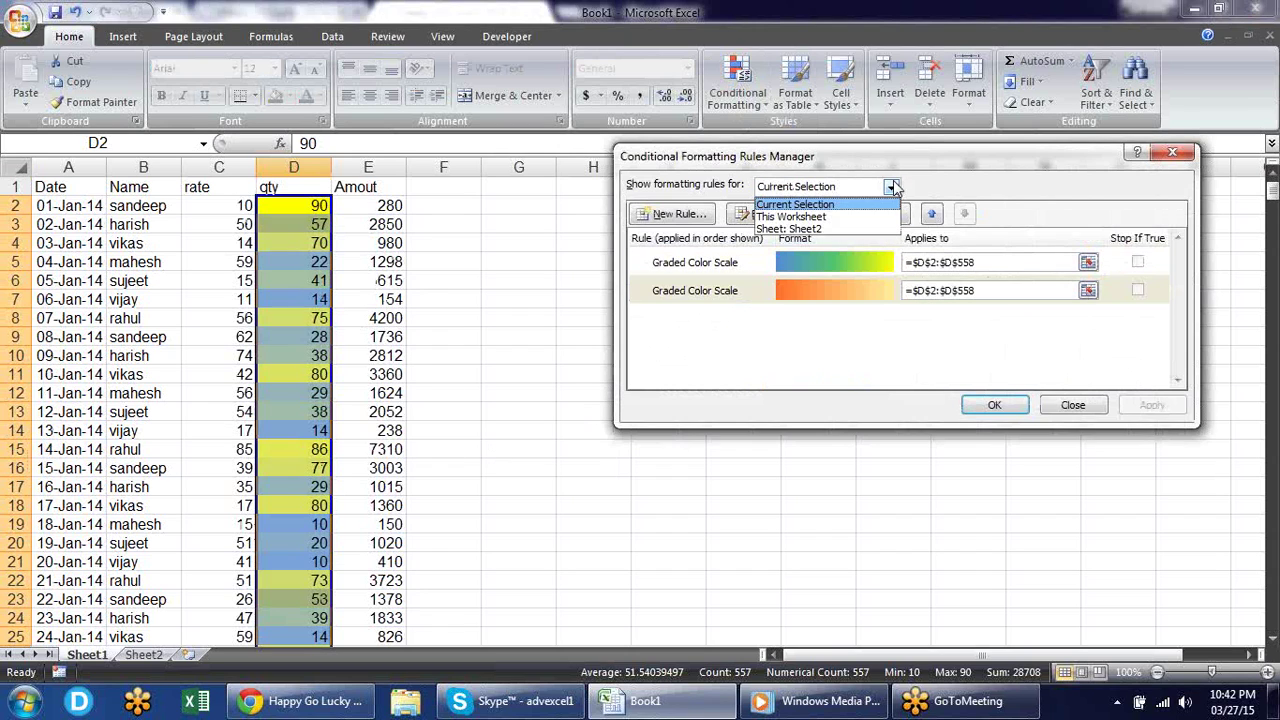
left_click(855, 218)
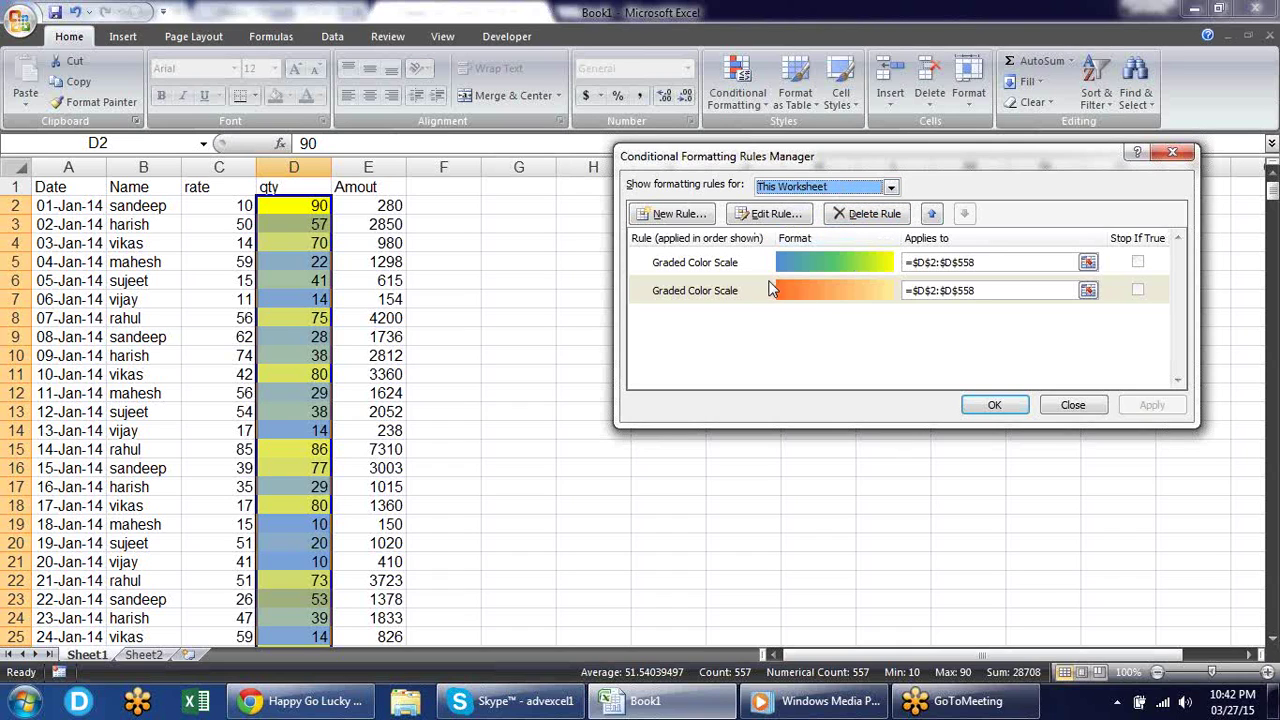
Delete the orange and blue-yellow colour scale rules and apply the change.
left_click(771, 290)
left_click(874, 218)
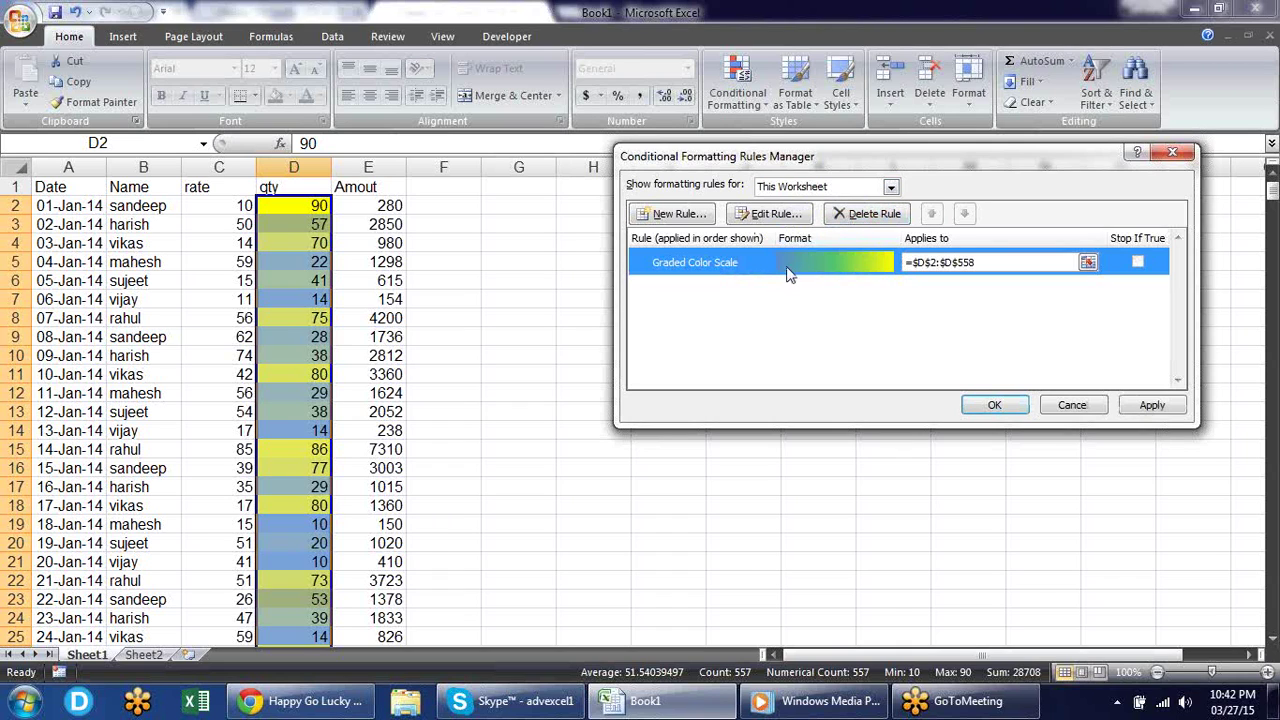
left_click(857, 218)
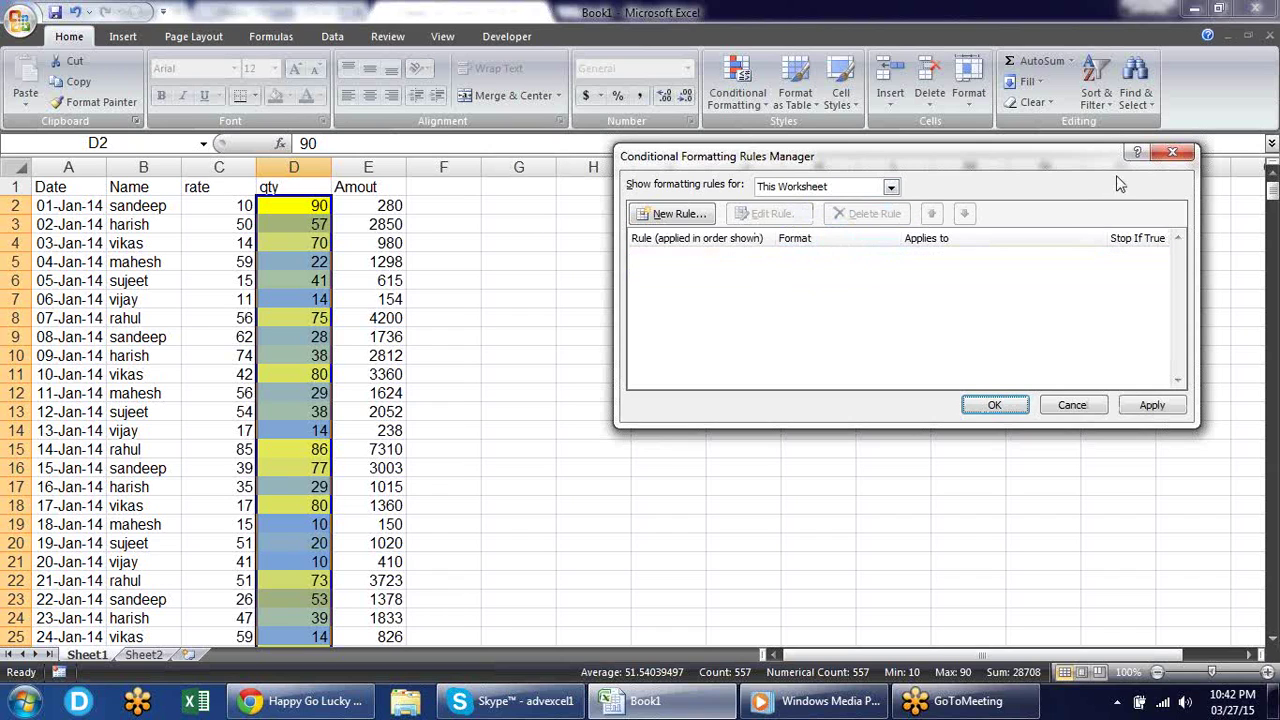
left_click(1147, 412)
left_click(994, 405)
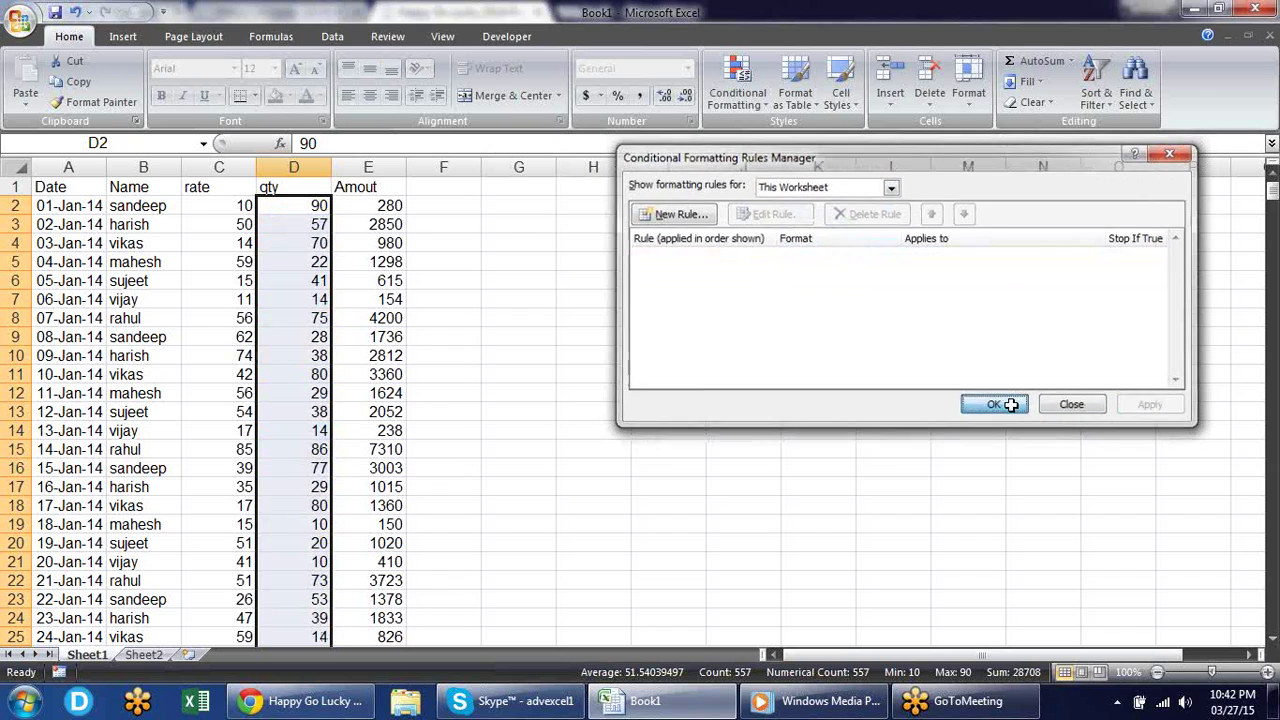
Add a Data Bar rule to the qty column, then undo it with Ctrl+Z.
left_click(744, 98)
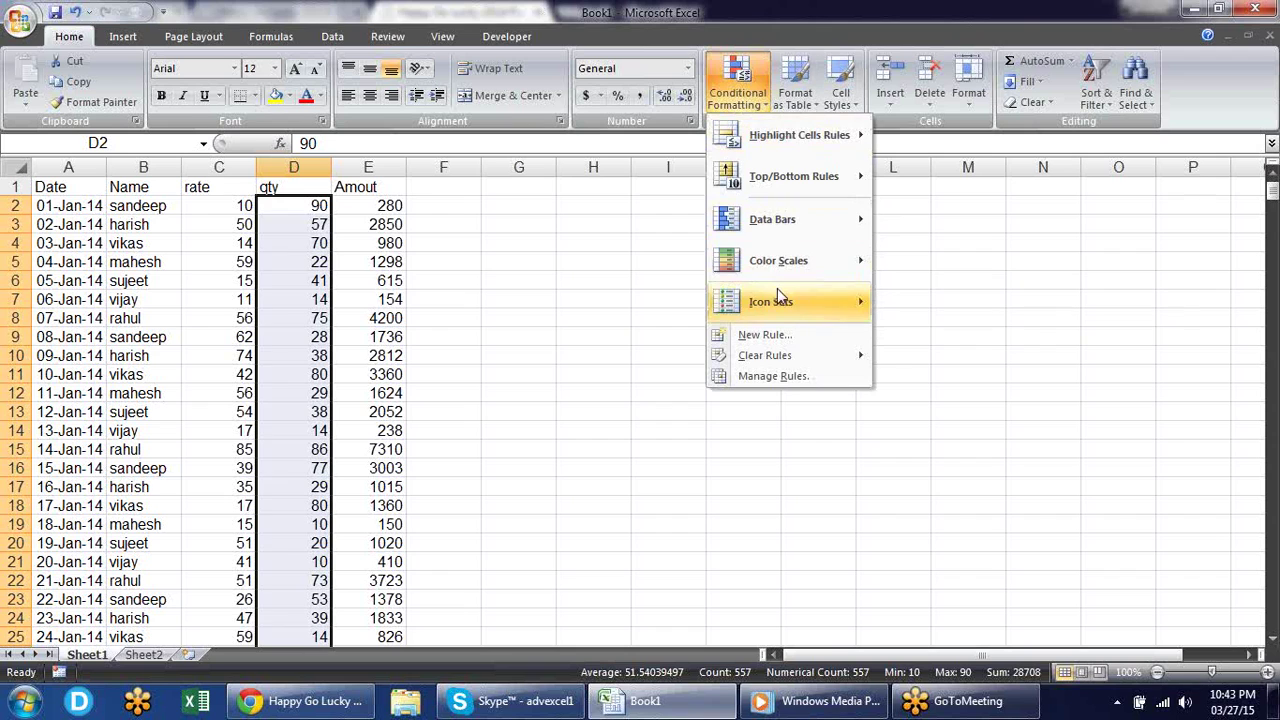
left_click(783, 338)
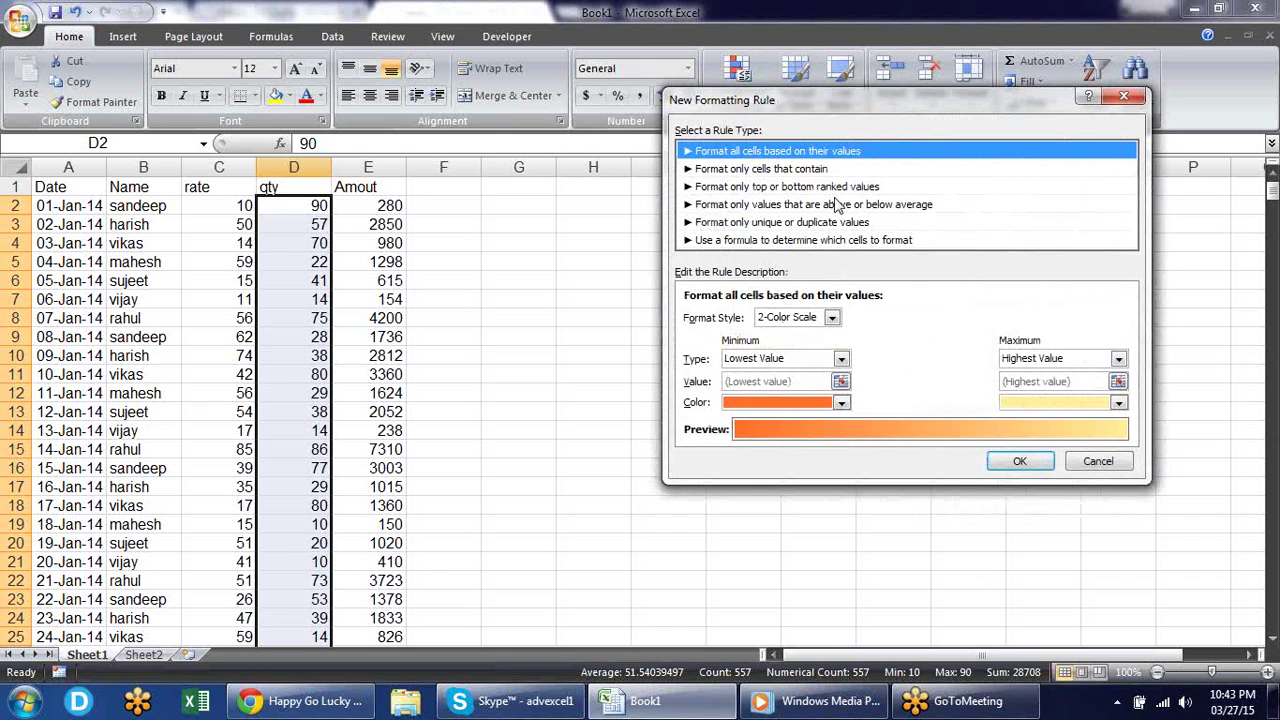
left_click(832, 318)
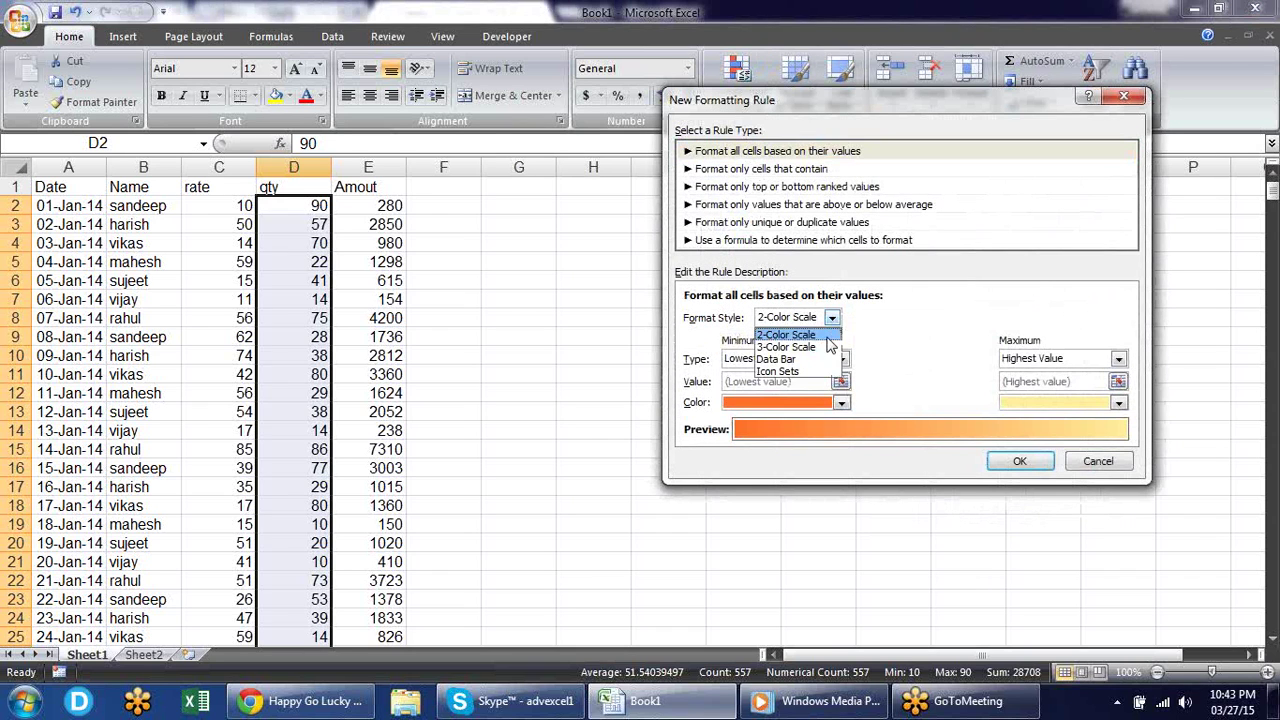
left_click(822, 345)
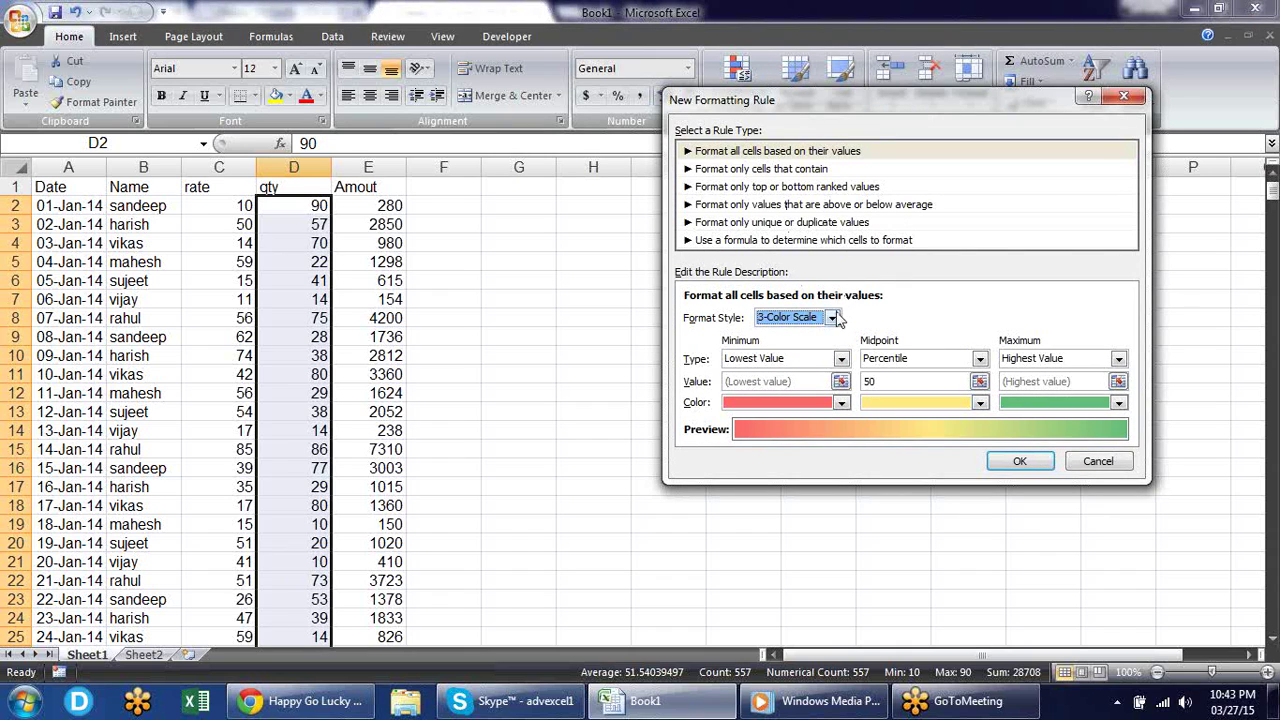
left_click(831, 317)
left_click(790, 359)
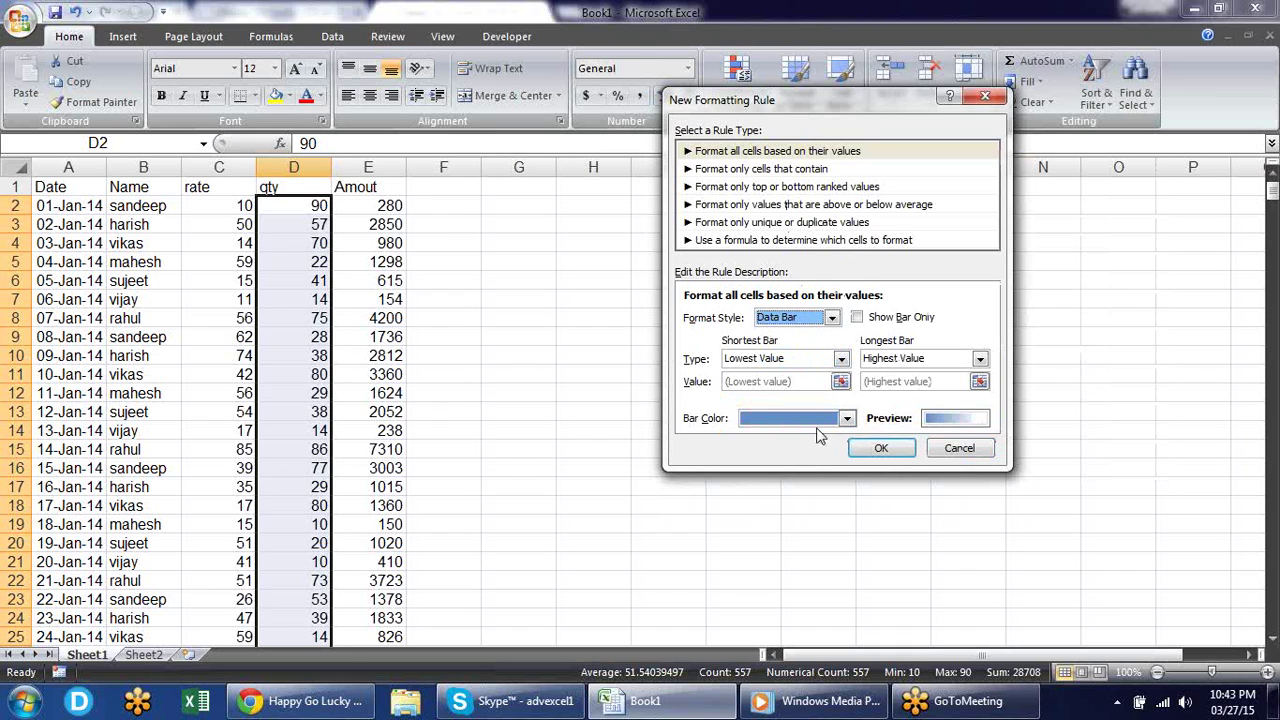
left_click(876, 449)
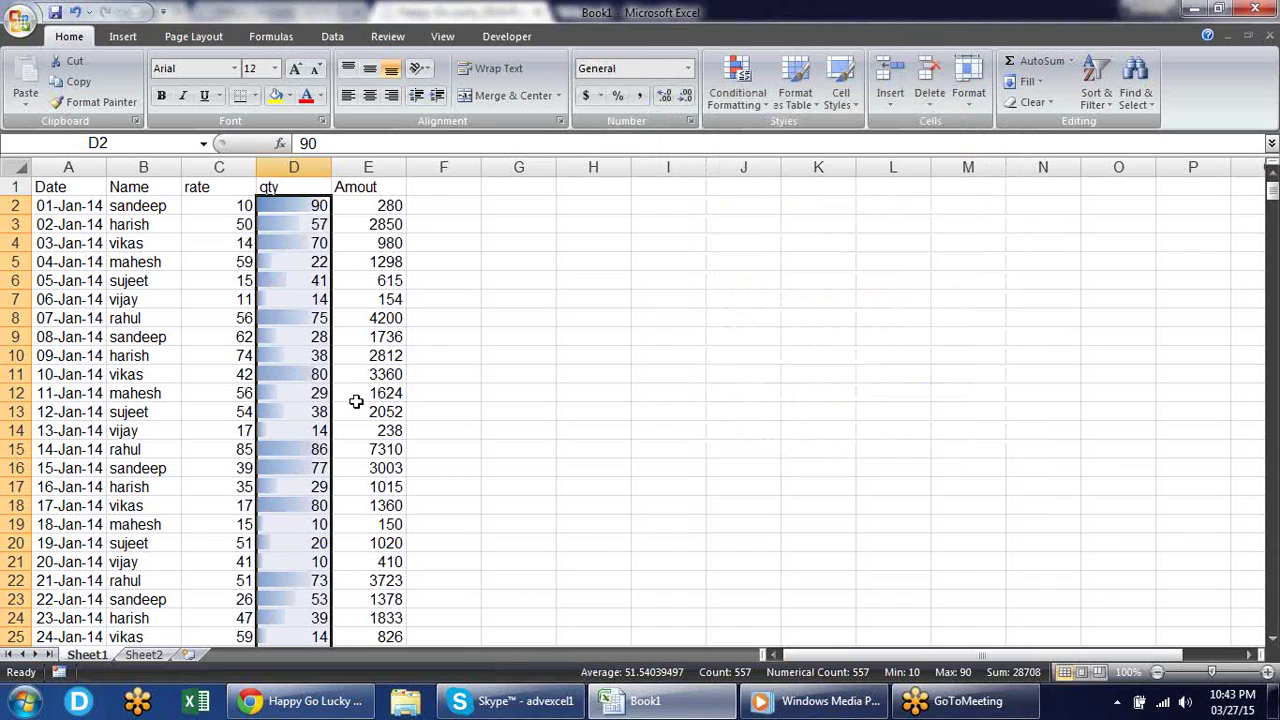
key("ctrl+z")
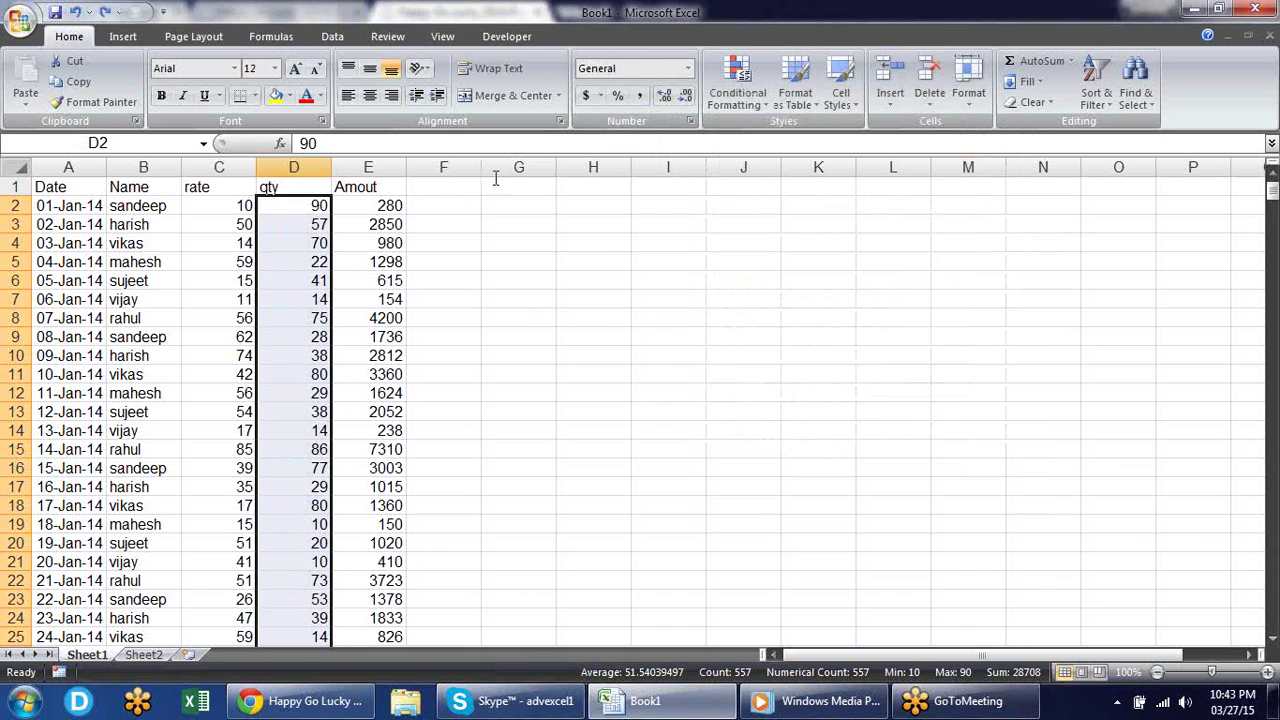
left_click(757, 108)
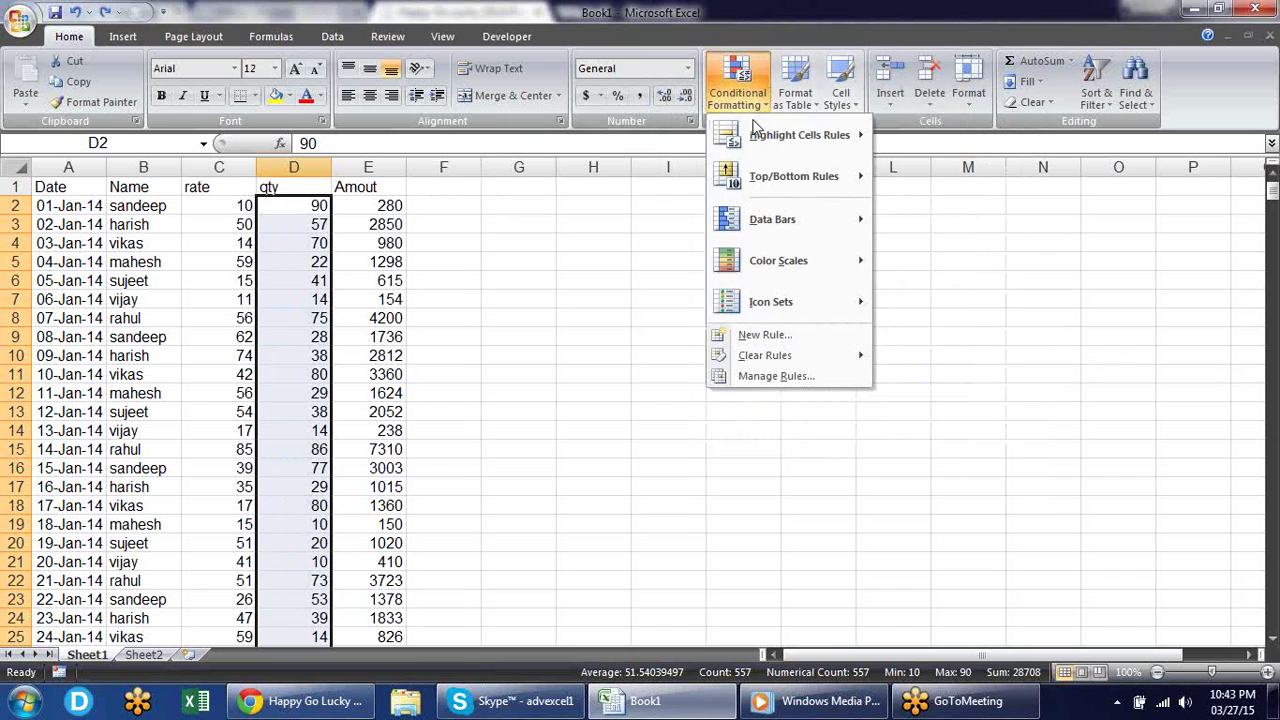
Add a Data Bar rule to qty with Show Bar Only ticked, hiding the numbers.
left_click(798, 344)
left_click(756, 311)
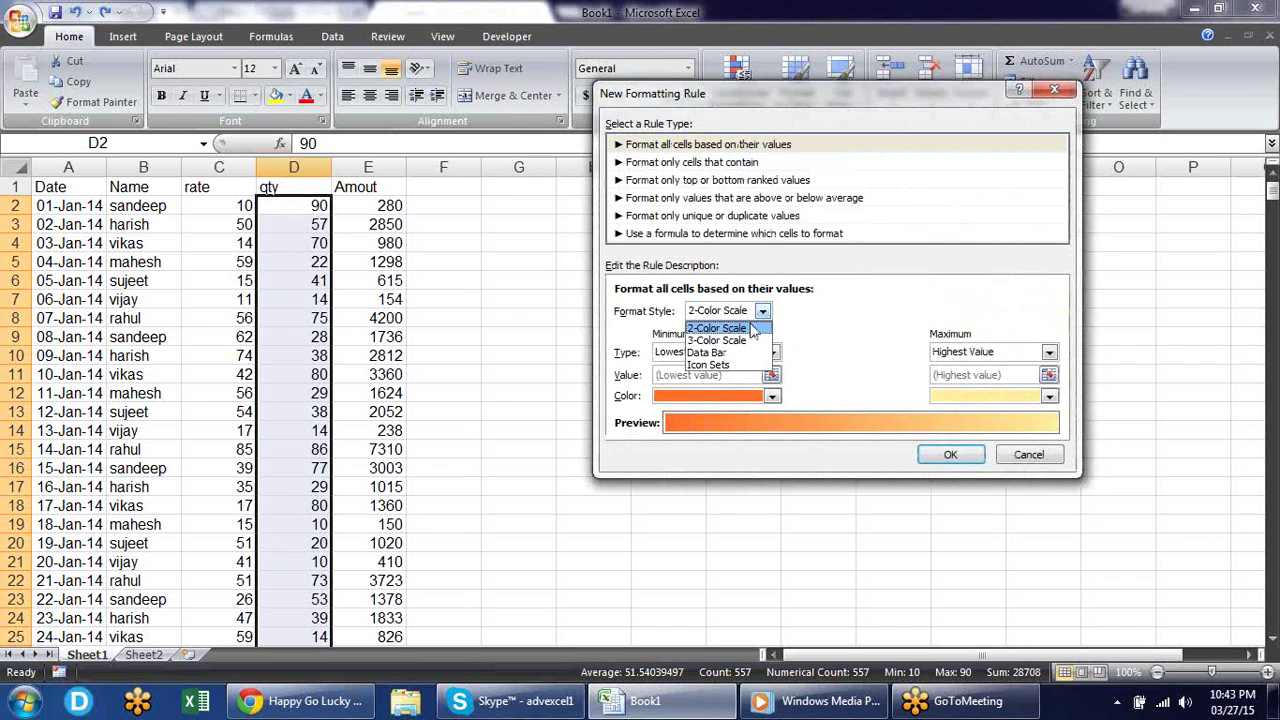
left_click(745, 354)
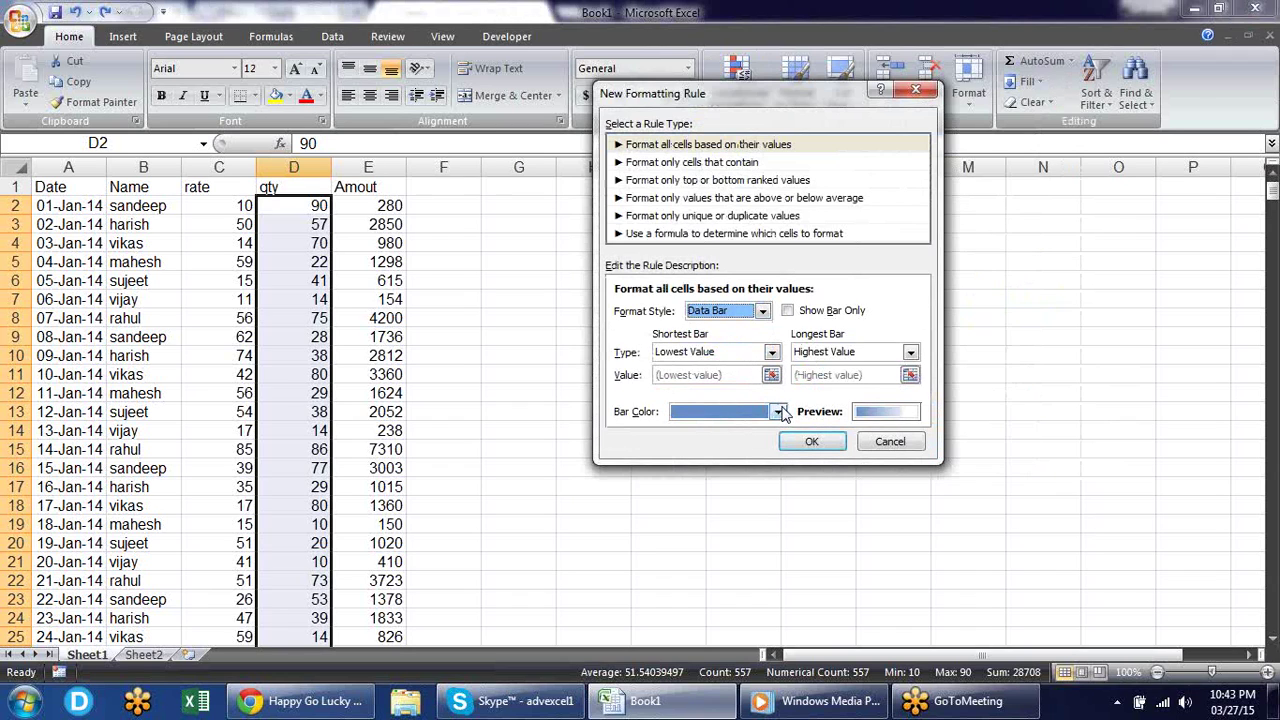
left_click(806, 315)
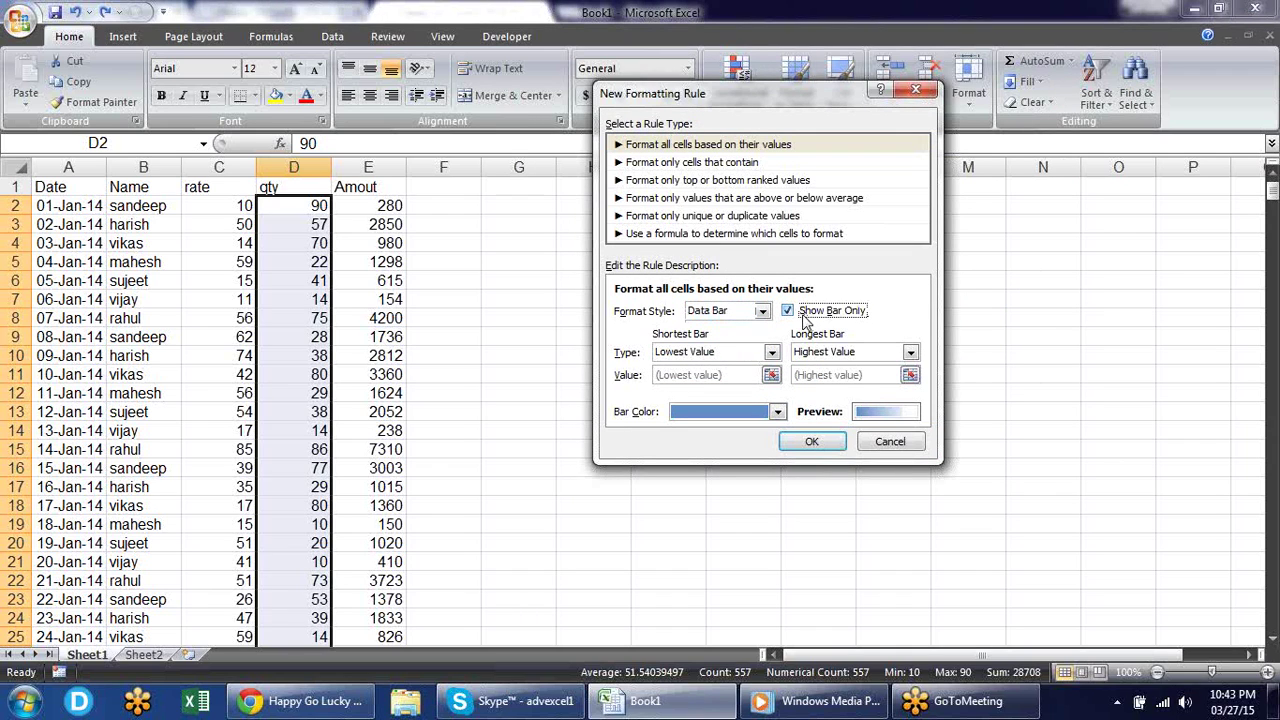
left_click(832, 441)
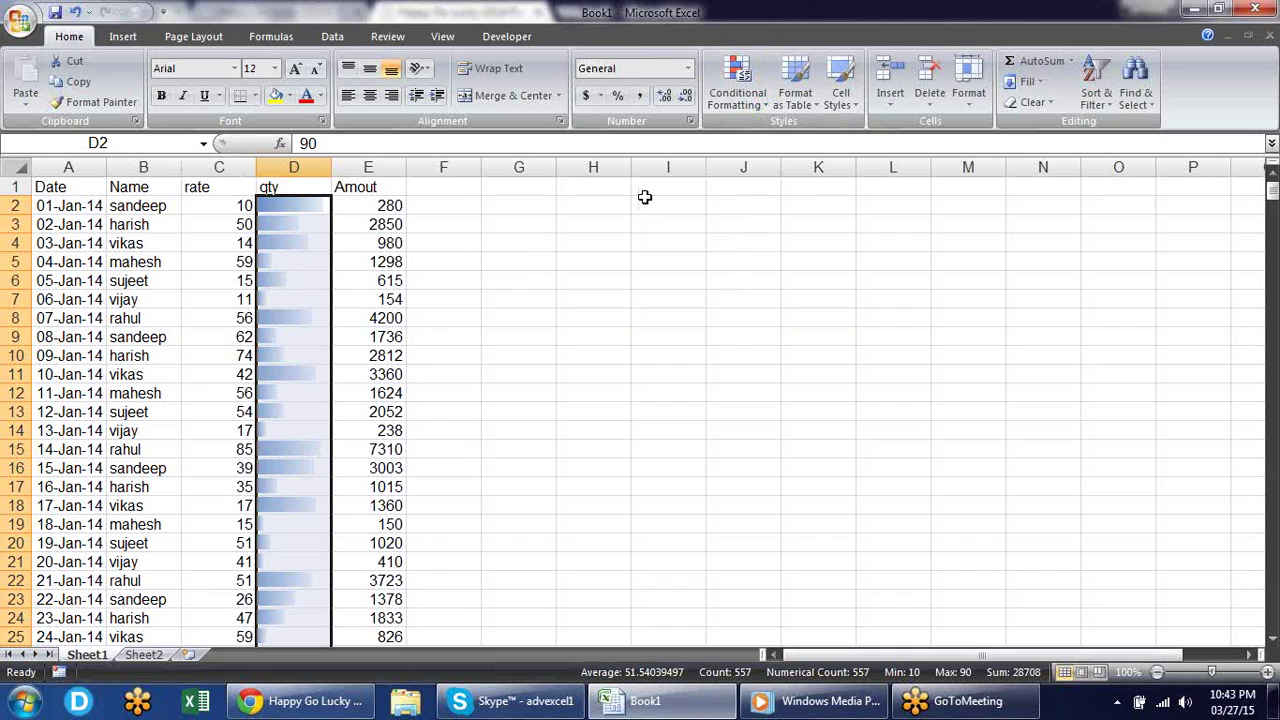
left_click(754, 102)
mouse_move(765, 355)
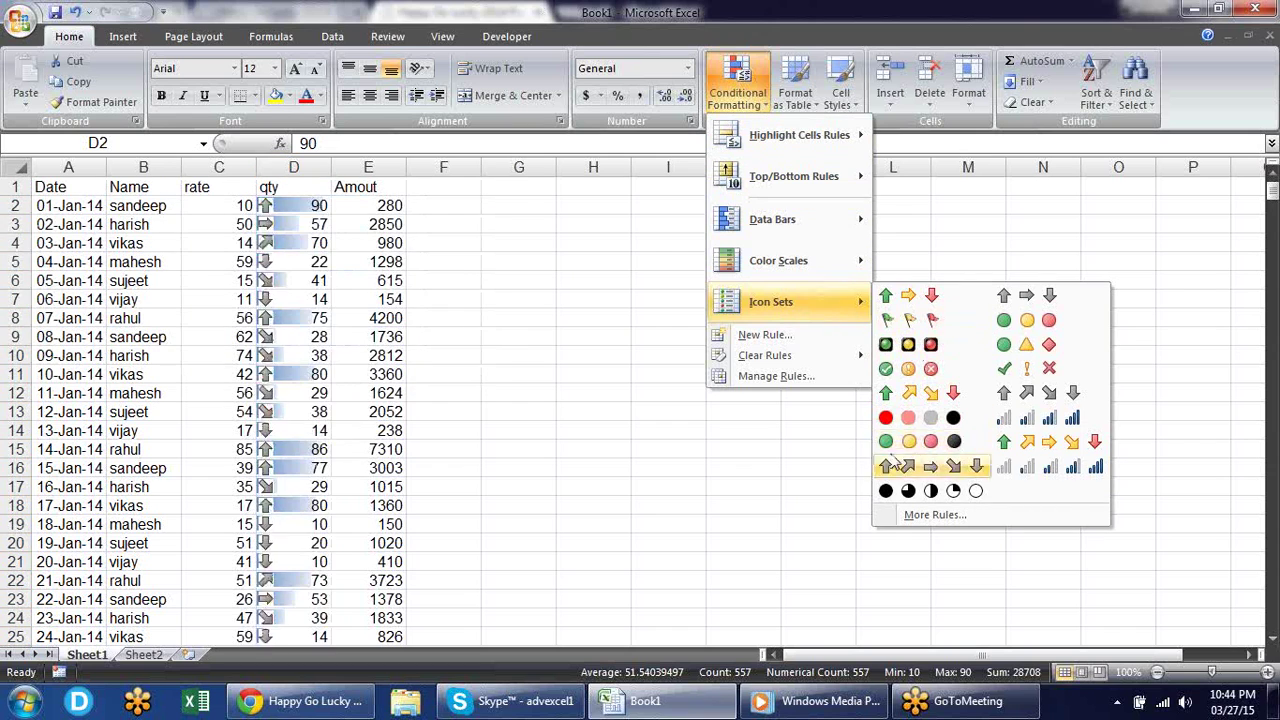
Start a new Icon Sets rule, then cancel it.
left_click(769, 338)
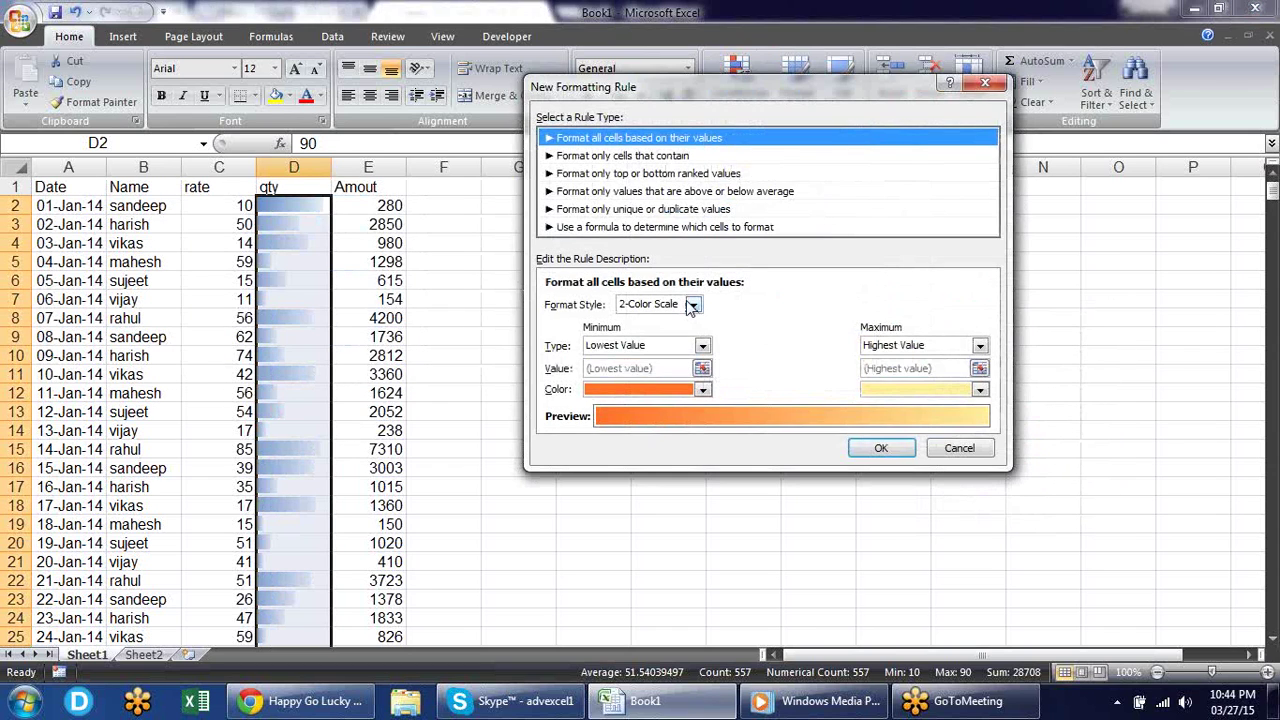
left_click(691, 304)
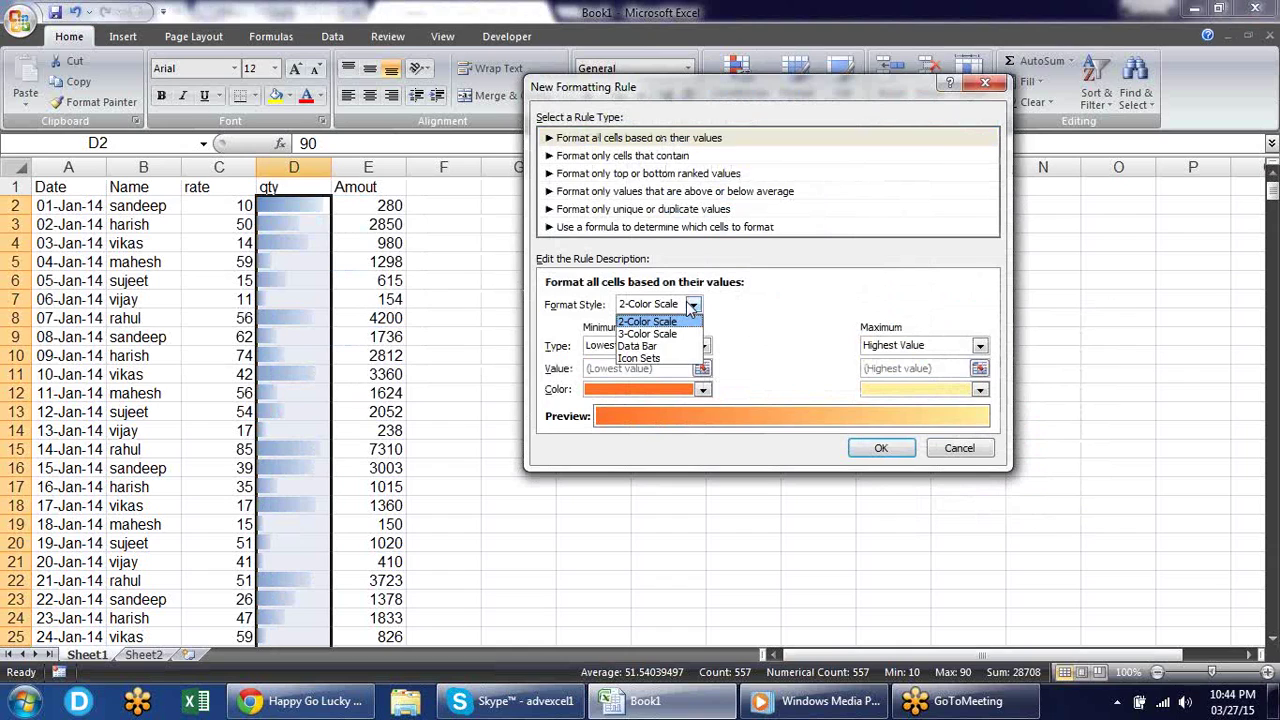
left_click(670, 358)
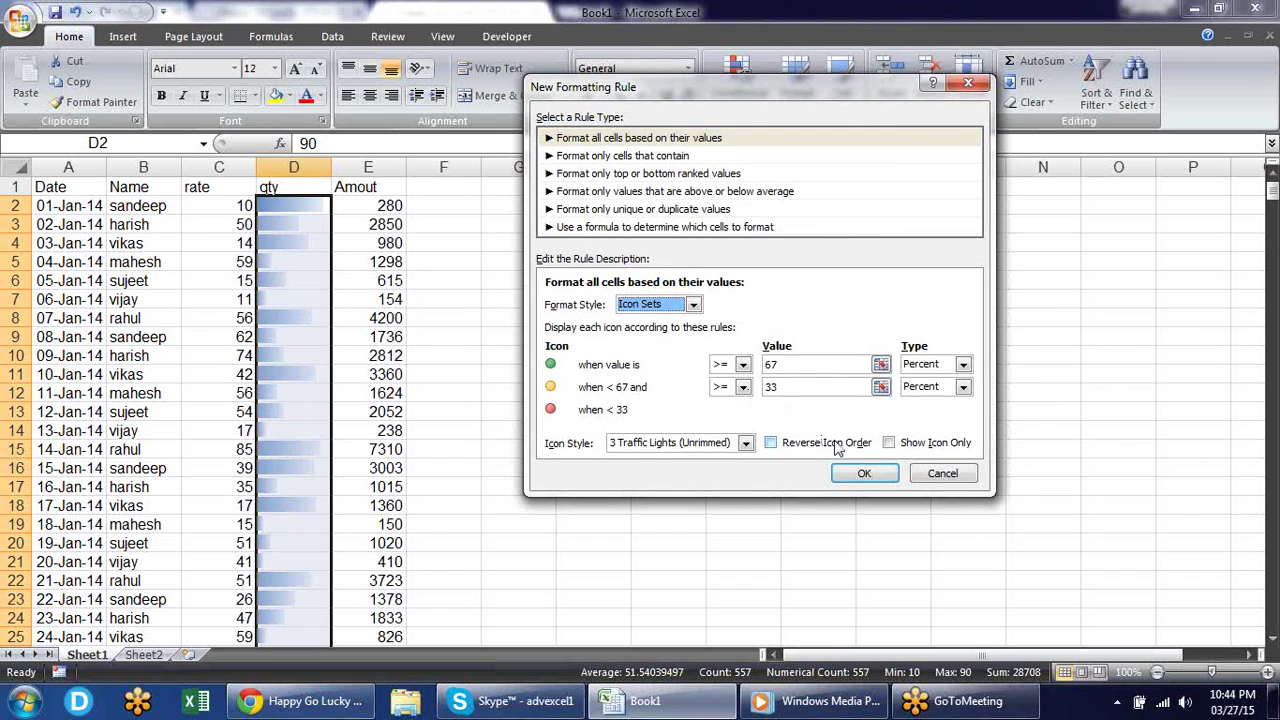
key("Escape")
Clear the rules from the selected qty cells and apply the 3 Symbols (Uncircled) icon set.
left_click(740, 90)
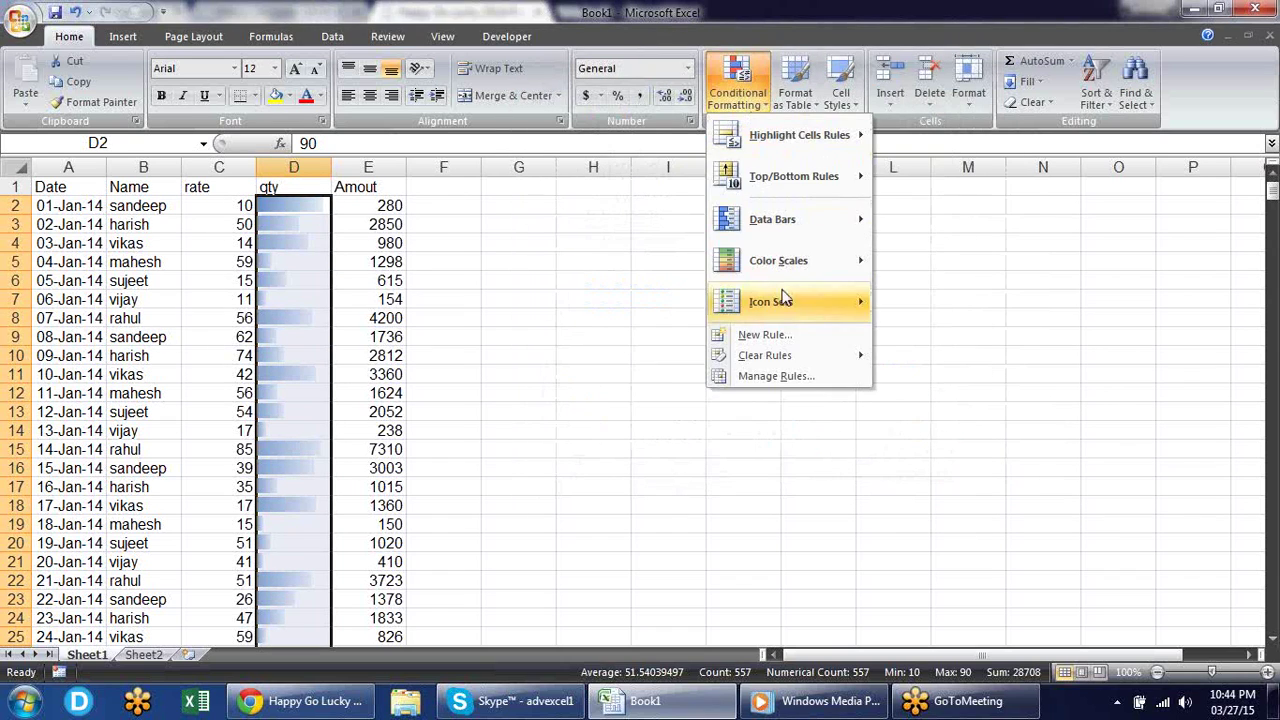
mouse_move(765, 355)
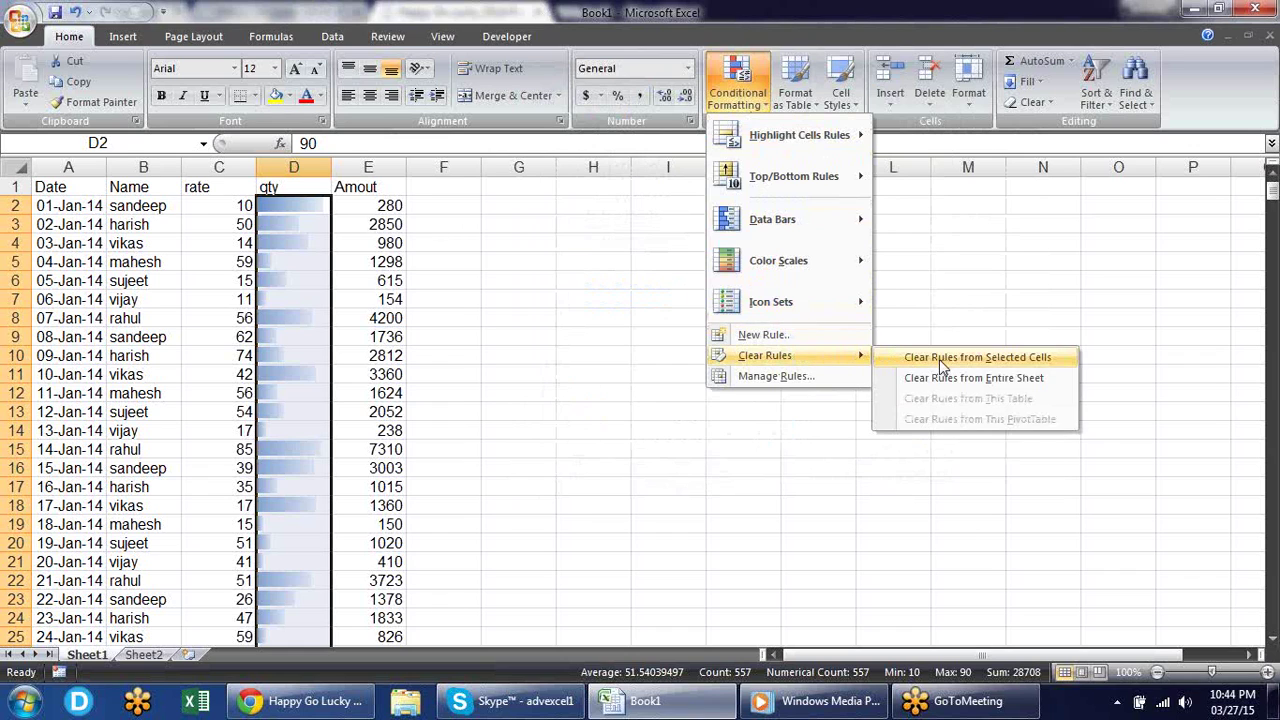
left_click(940, 357)
left_click(748, 108)
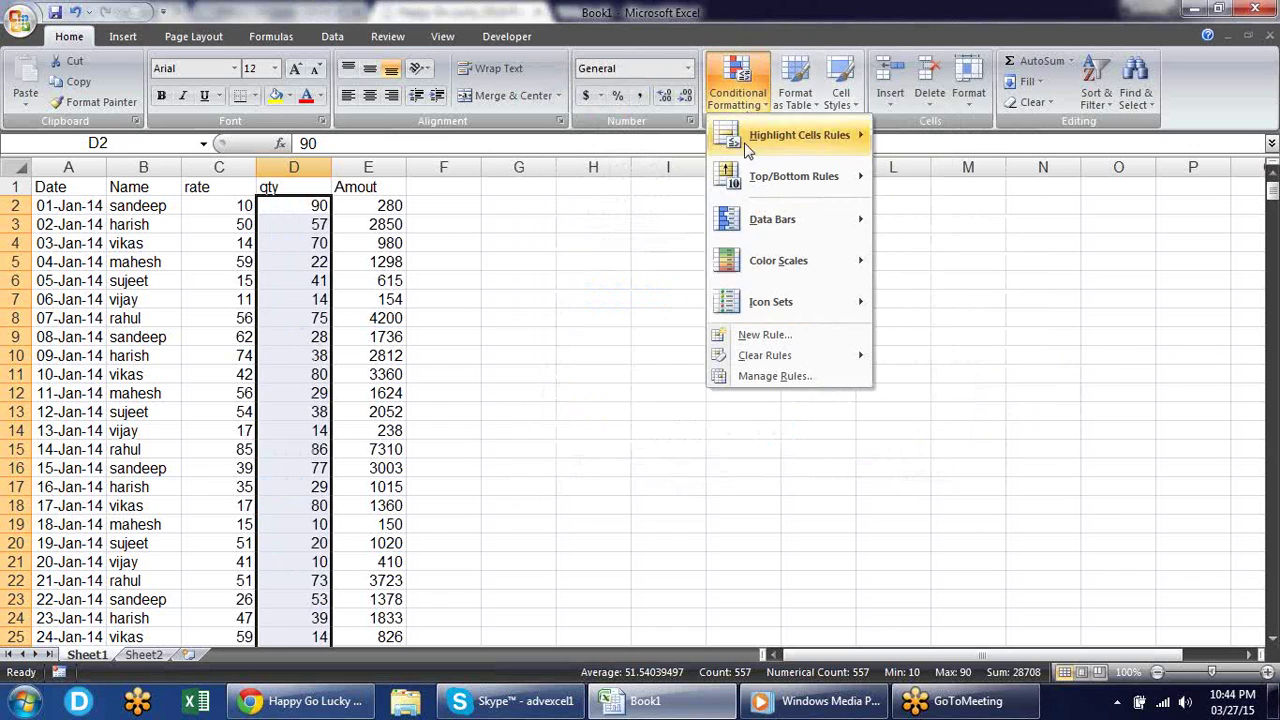
mouse_move(771, 301)
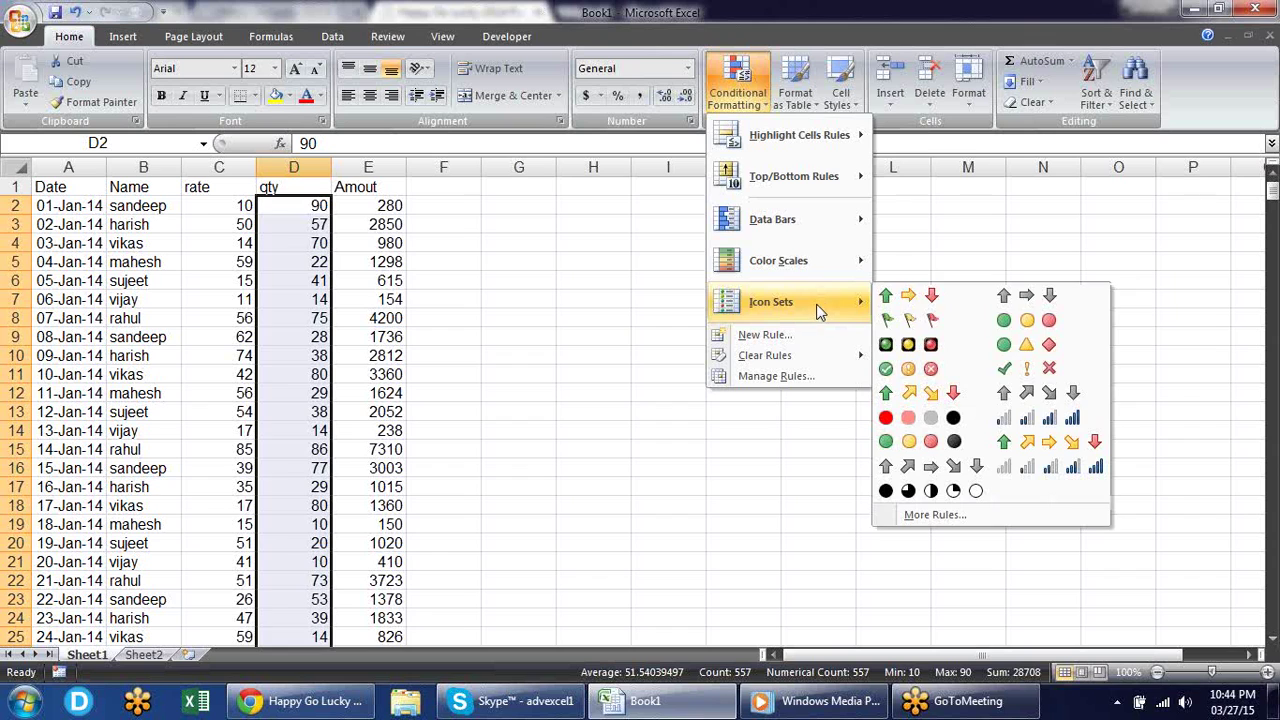
left_click(1022, 368)
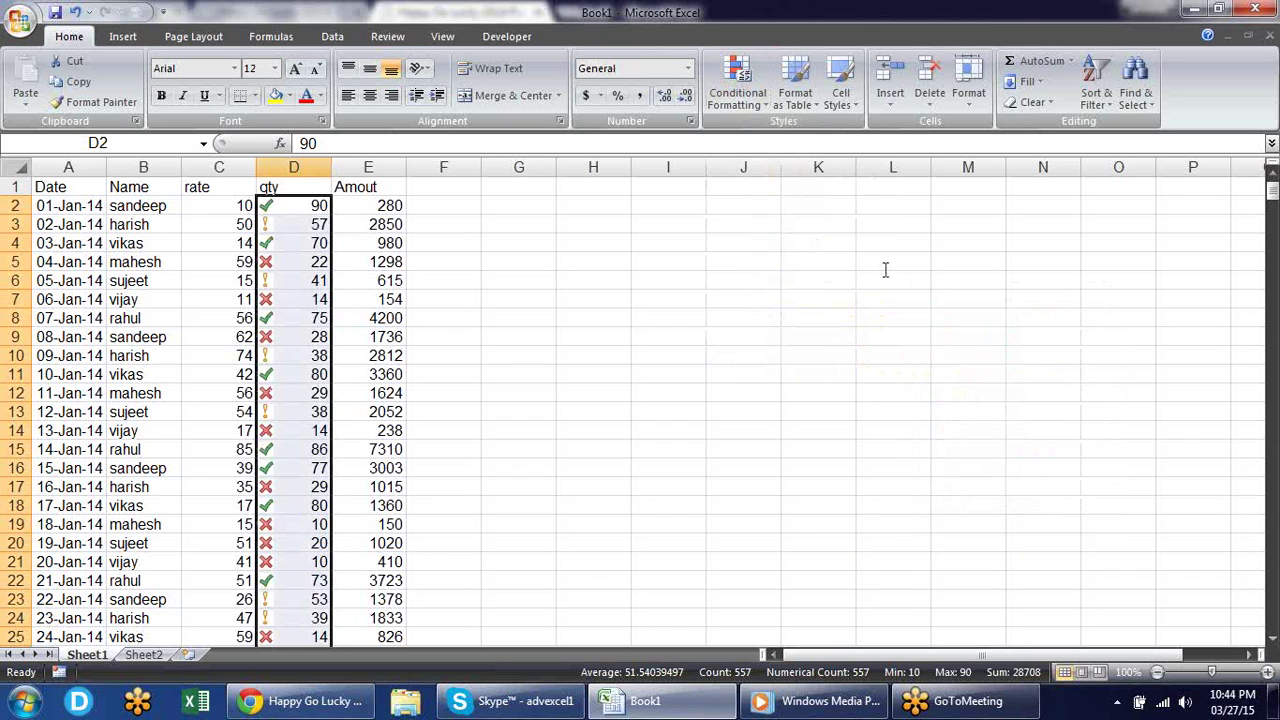
left_click(759, 102)
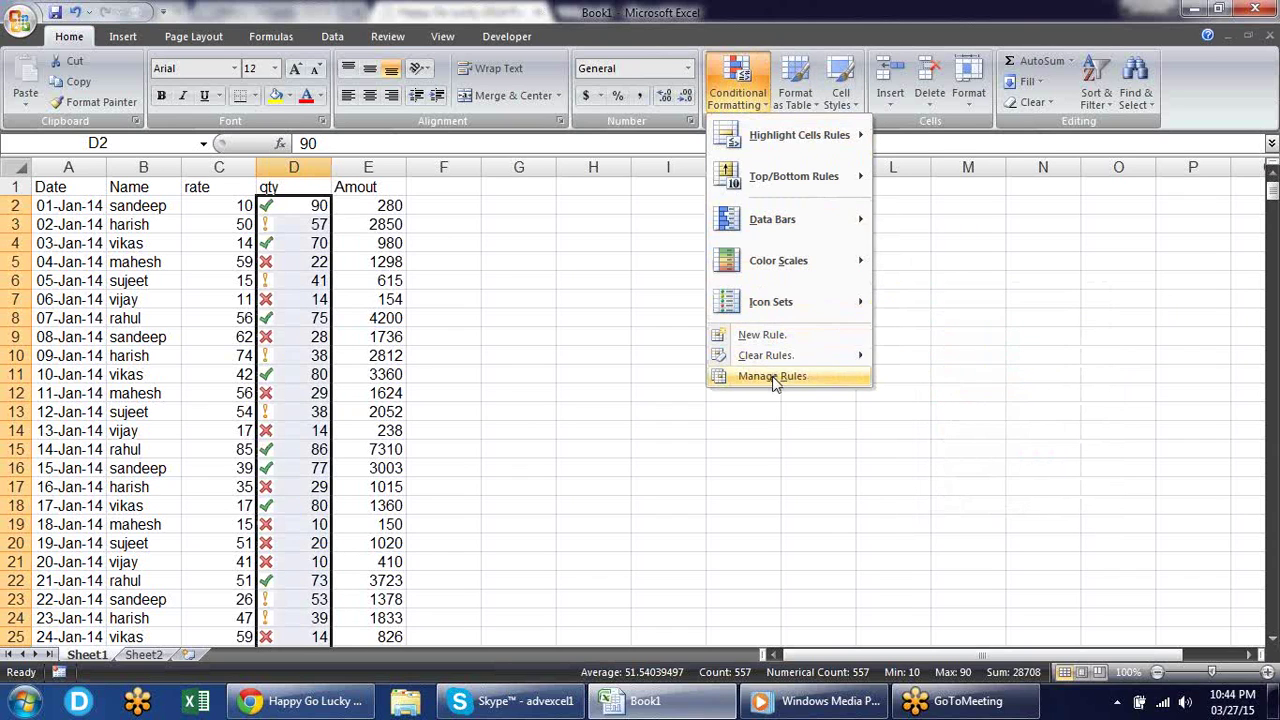
Open the qty column's Icon Set rule for editing from the Rules Manager.
left_click(774, 377)
left_click(685, 264)
left_click(628, 216)
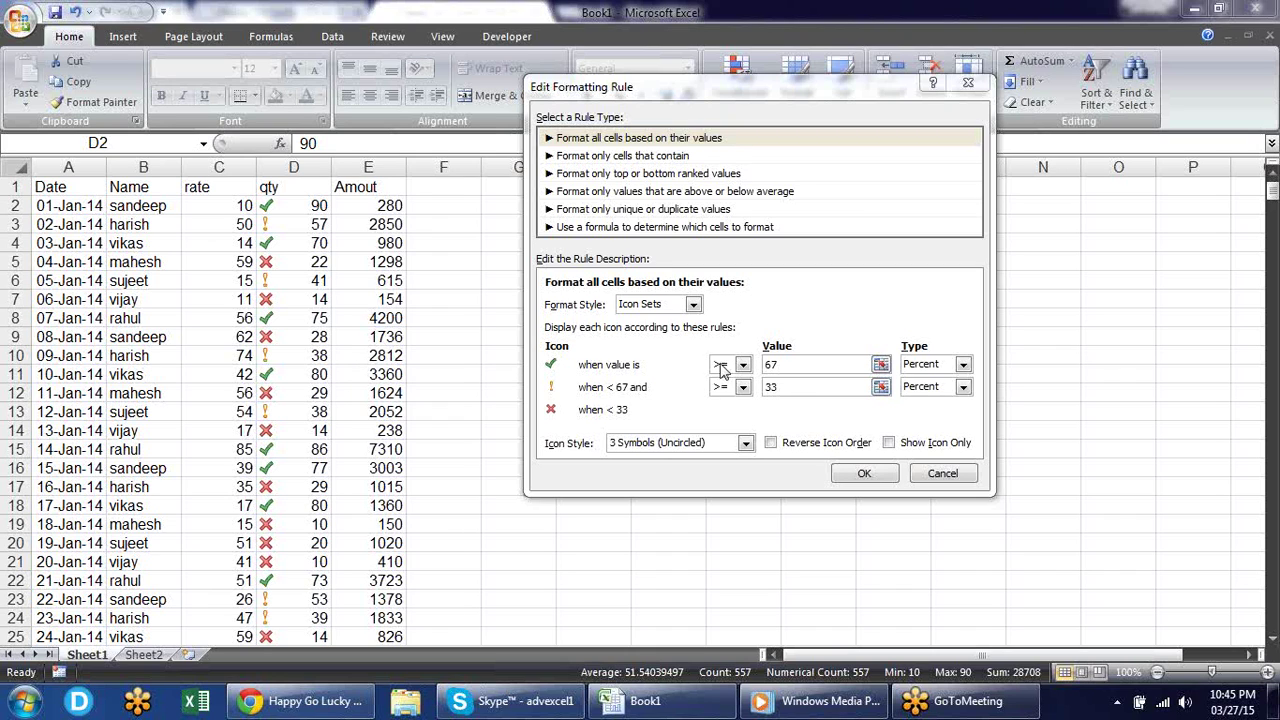
Set the green check threshold to > 70, type Number.
left_click_drag(800, 364, 690, 360)
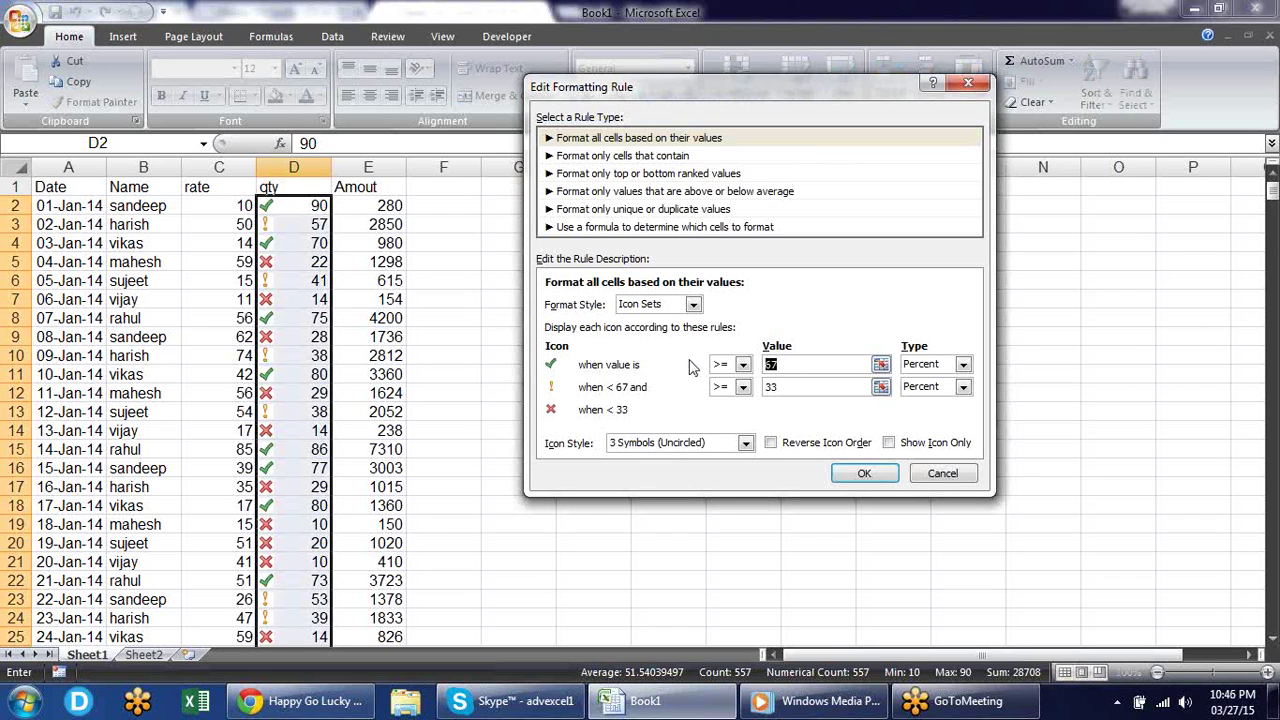
type("7")
left_click(963, 366)
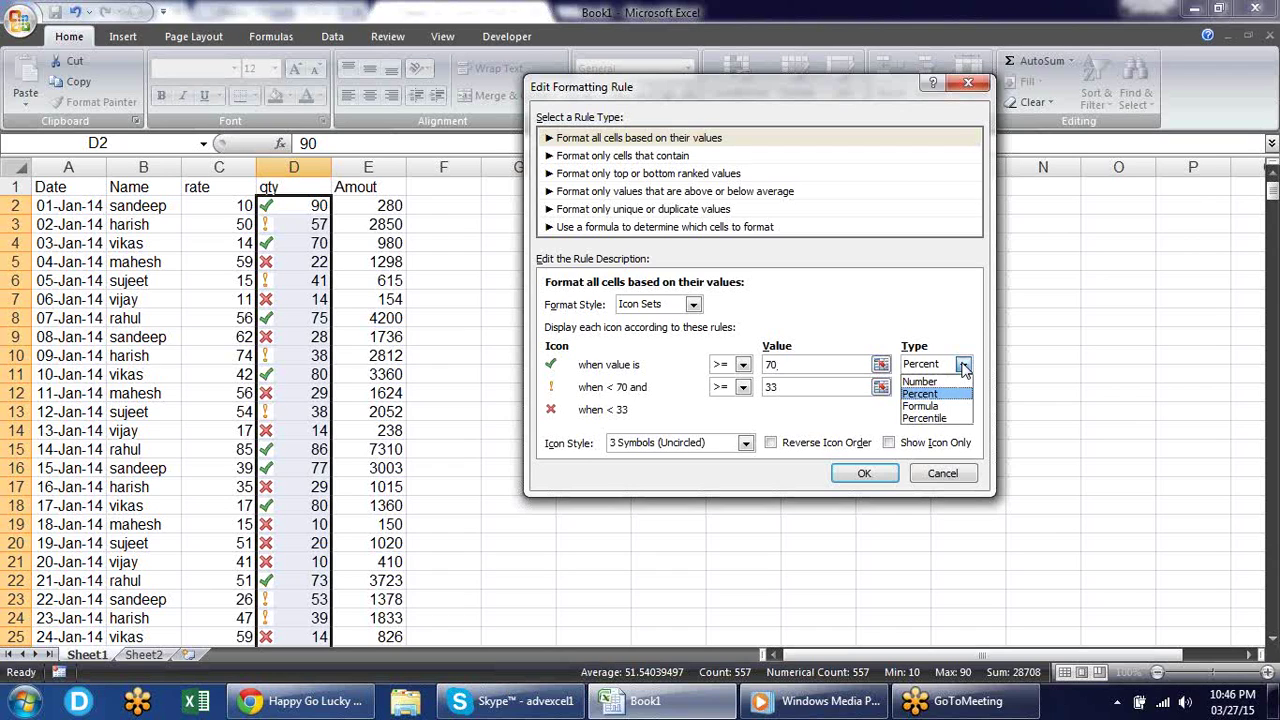
left_click(920, 381)
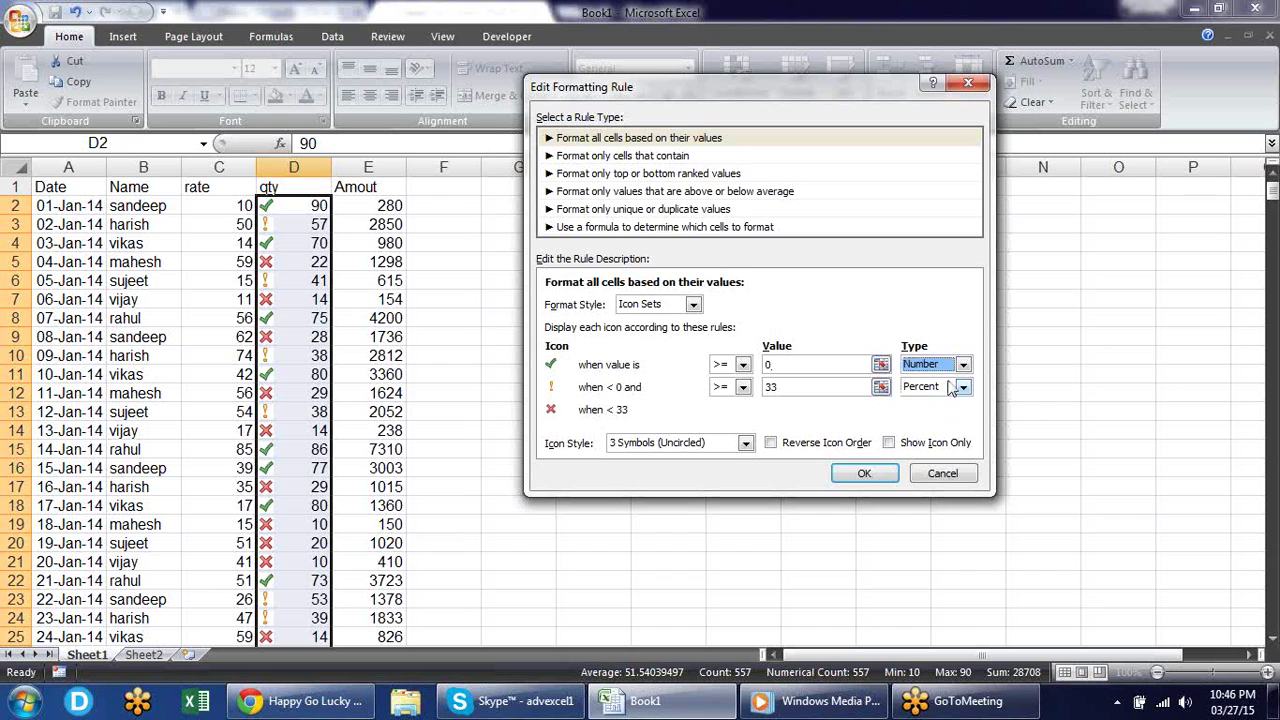
left_click(766, 364)
type("7")
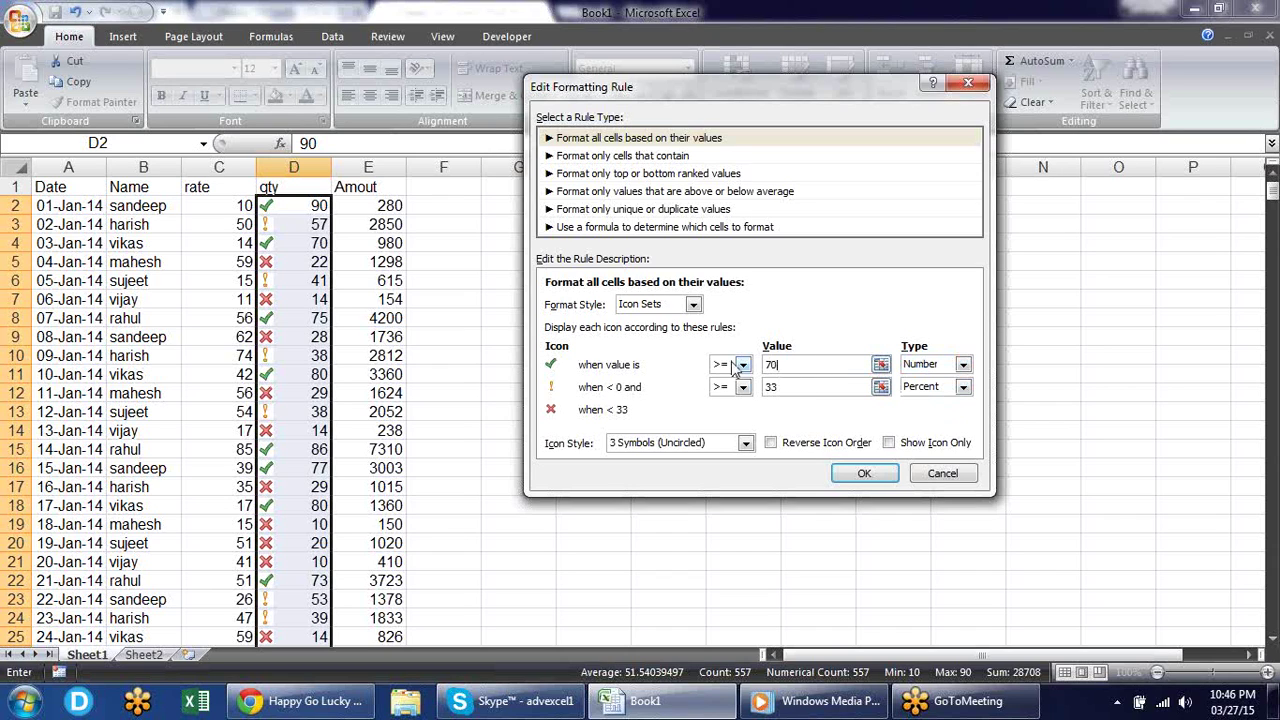
left_click(742, 365)
left_click(745, 380)
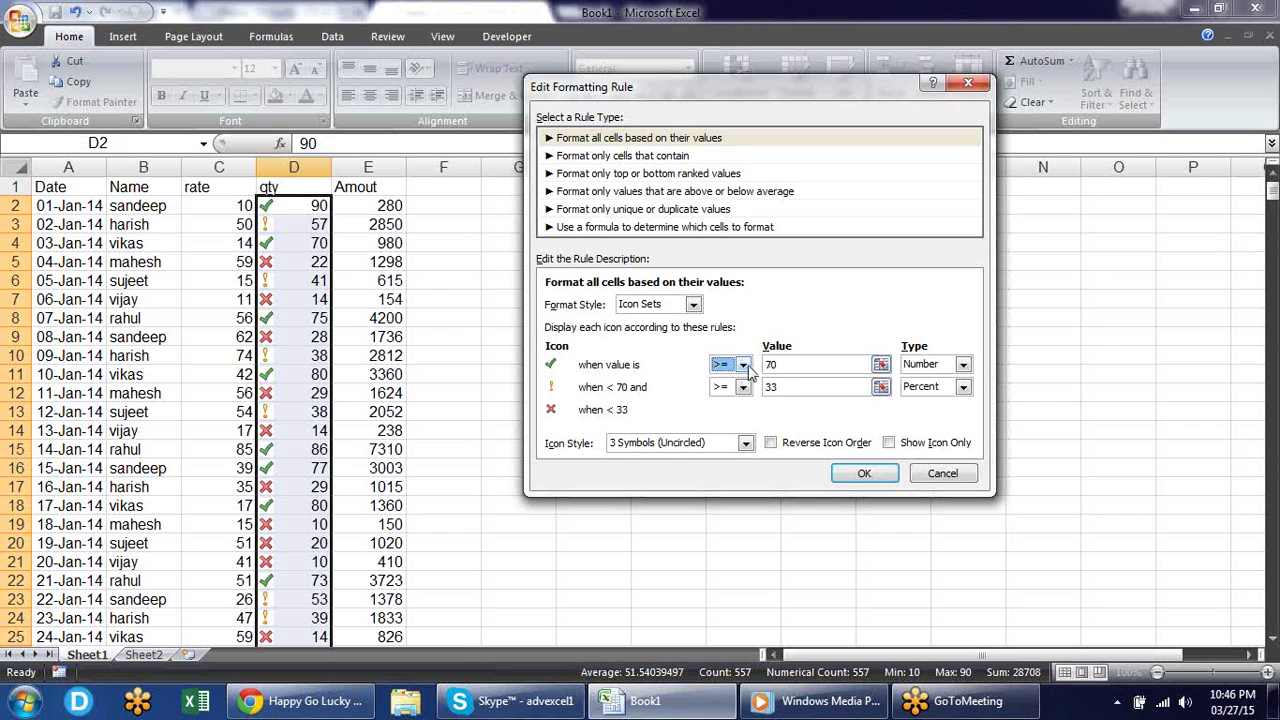
left_click(745, 366)
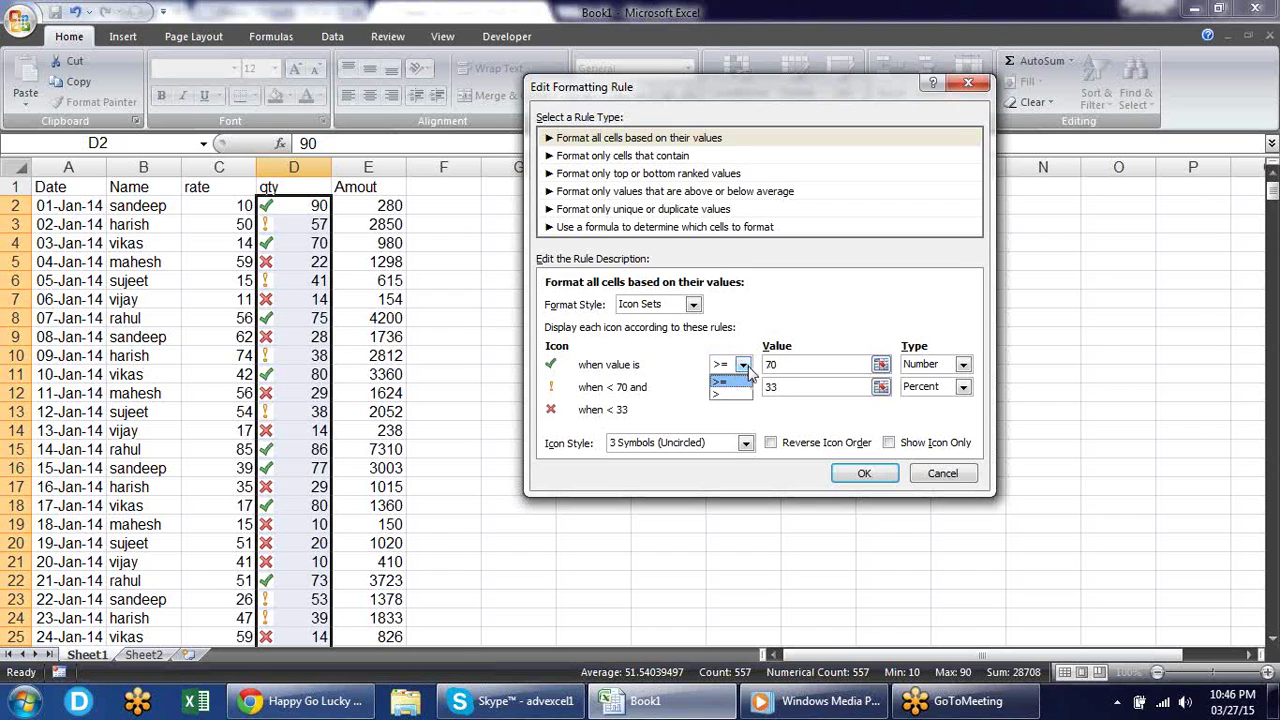
left_click(743, 394)
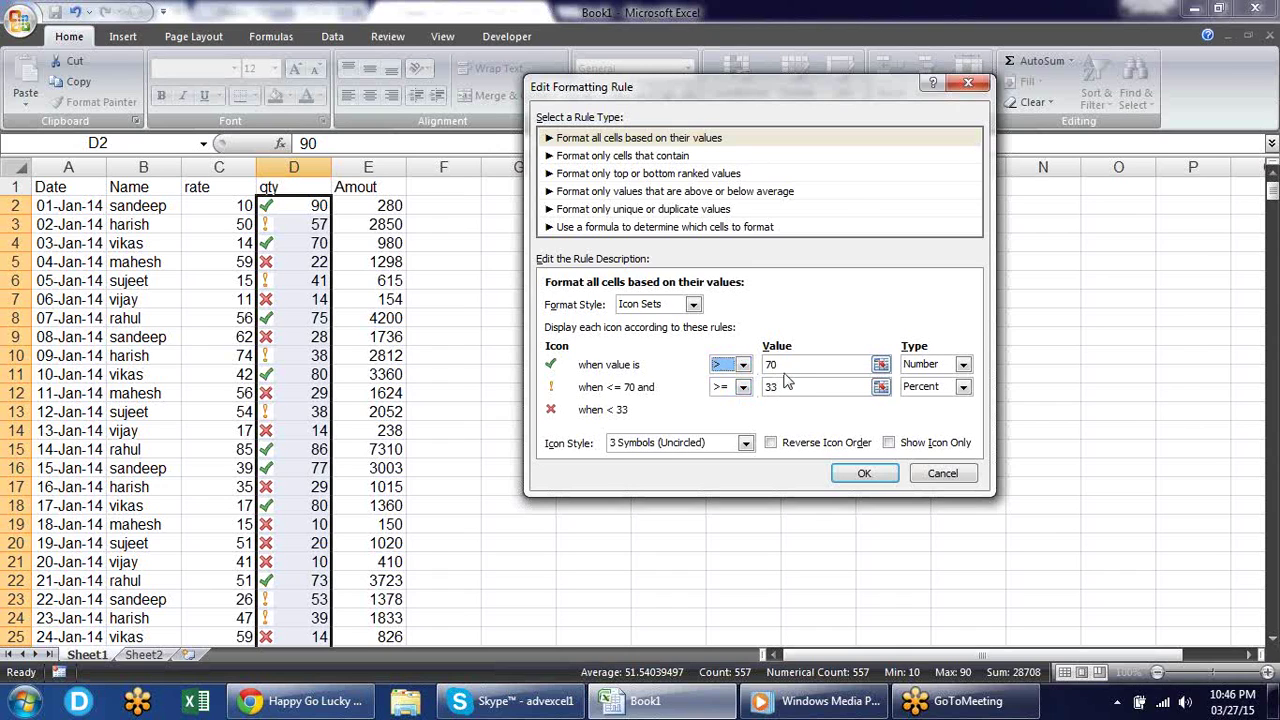
left_click(802, 366)
Set the yellow exclamation threshold to > 50, type Number, and apply the rule.
left_click(963, 388)
left_click(920, 404)
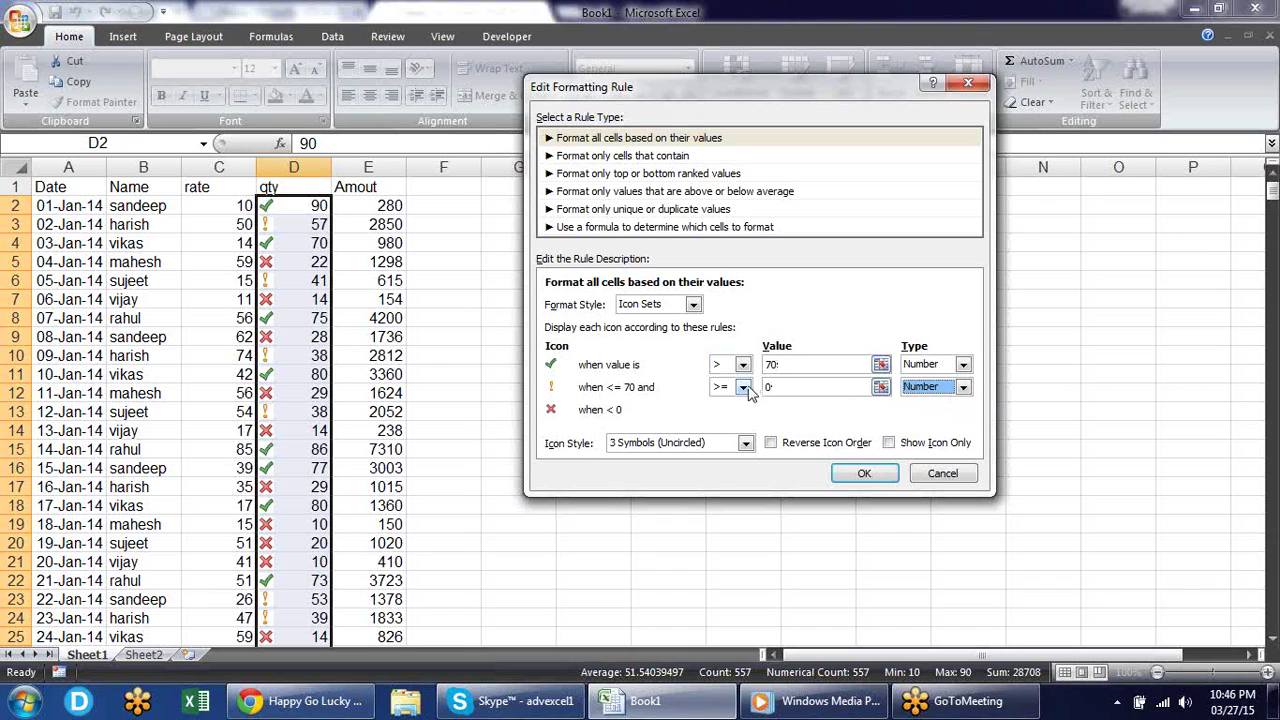
left_click(743, 388)
left_click(740, 418)
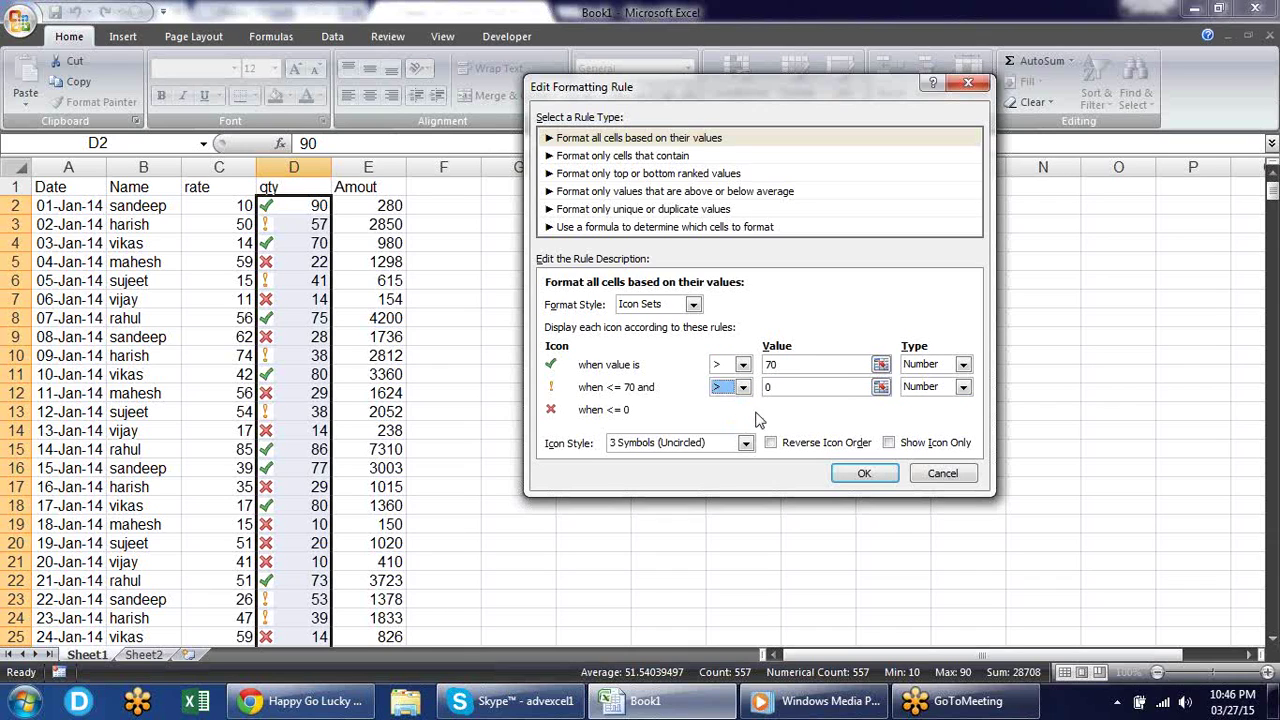
key("Tab")
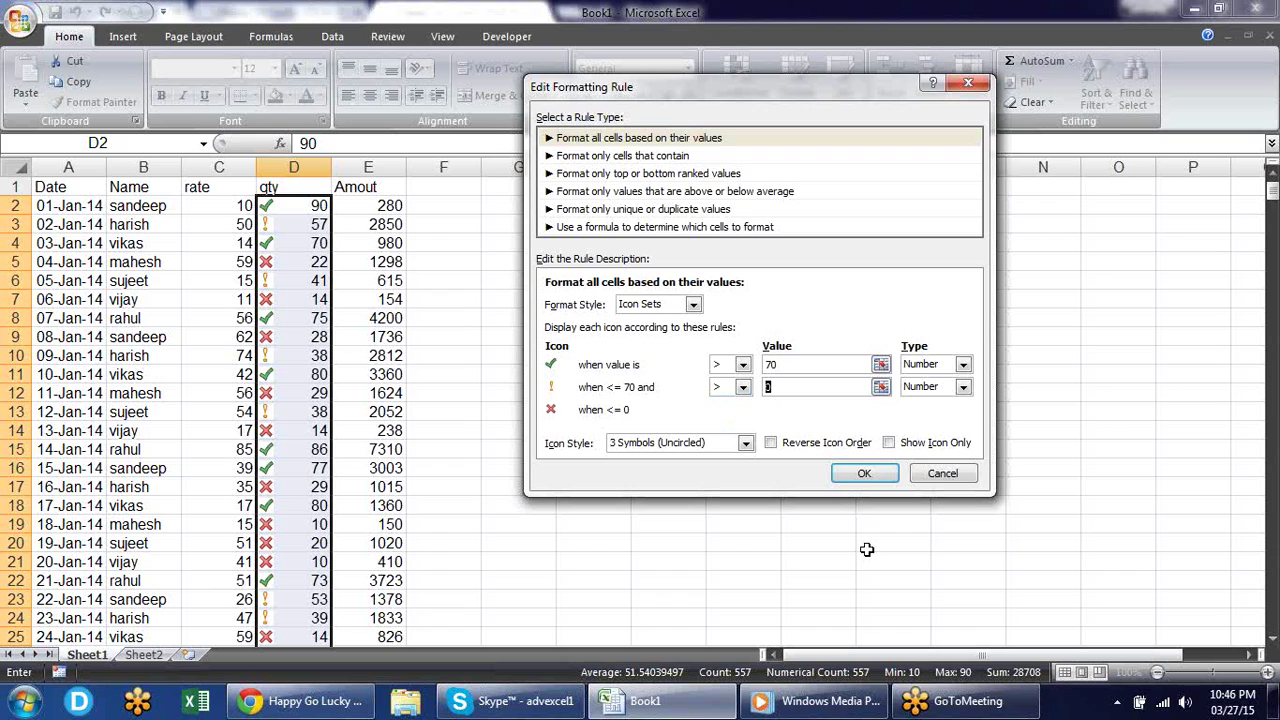
type("51")
key("Tab")
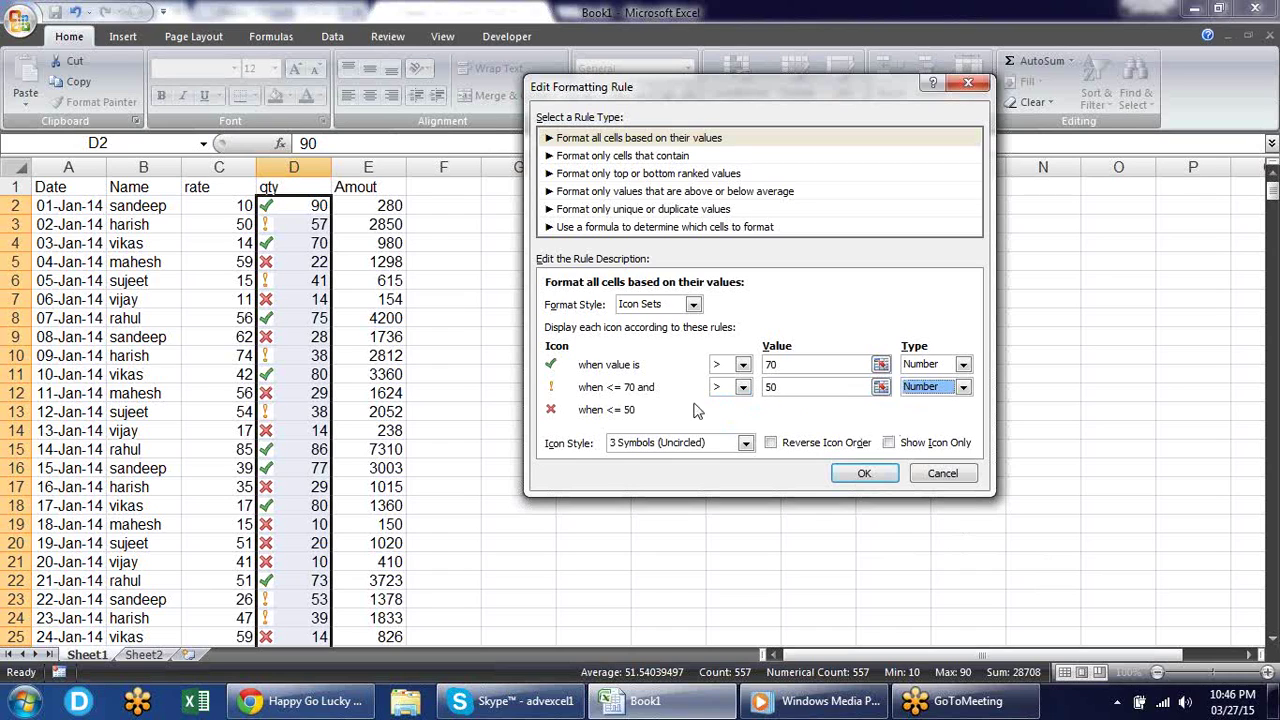
left_click(866, 473)
left_click(1005, 404)
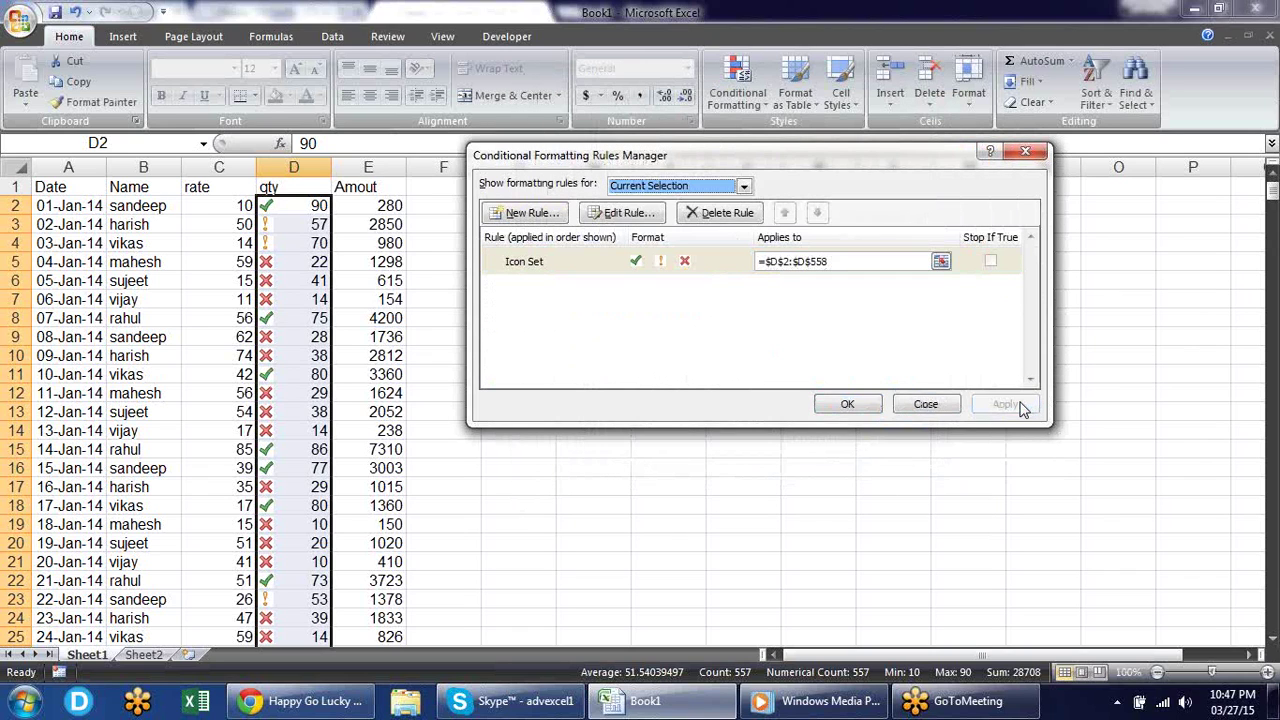
Edit the qty icon set rule to Show Icon Only, keeping the original icon order, and apply it.
left_click(858, 402)
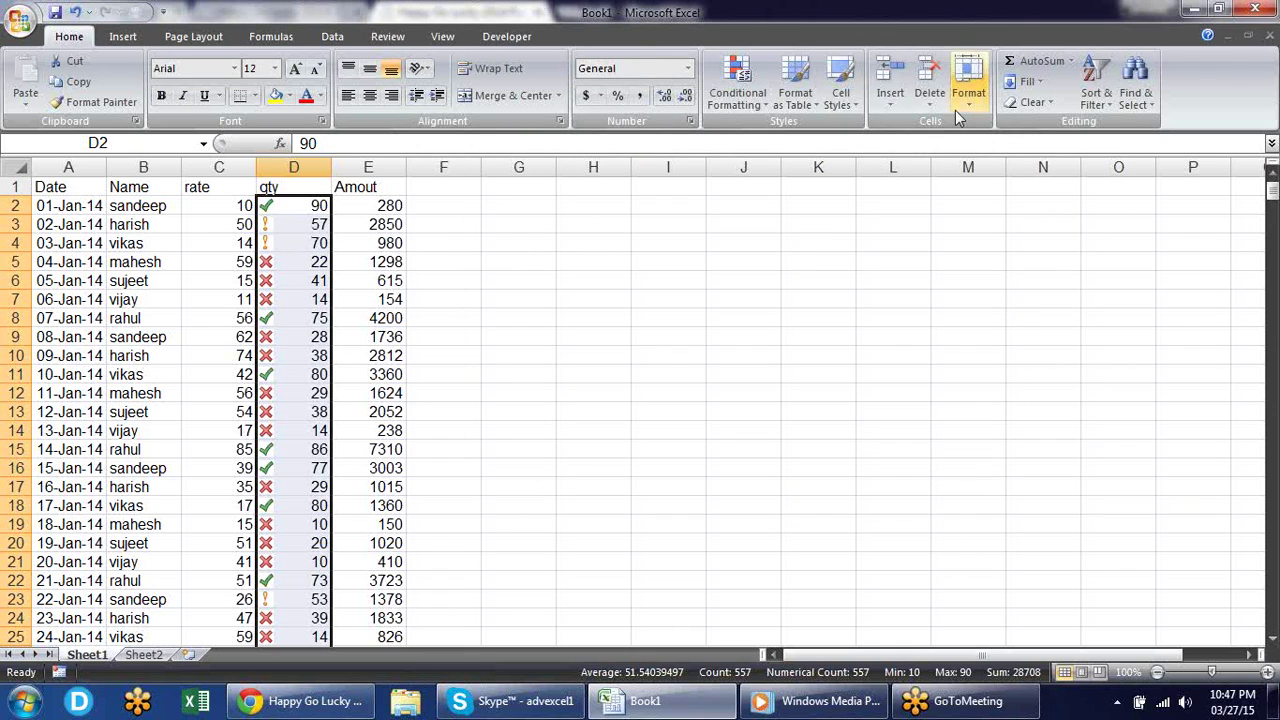
left_click(739, 94)
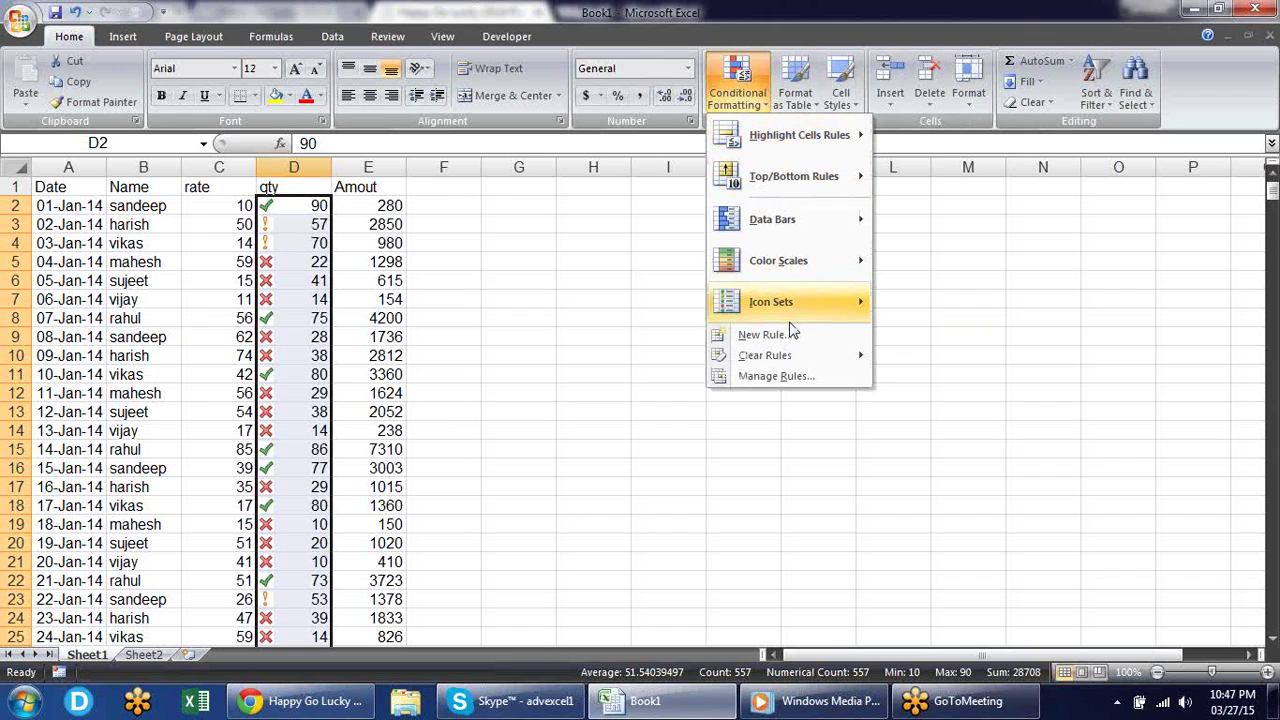
left_click(778, 376)
left_click(724, 264)
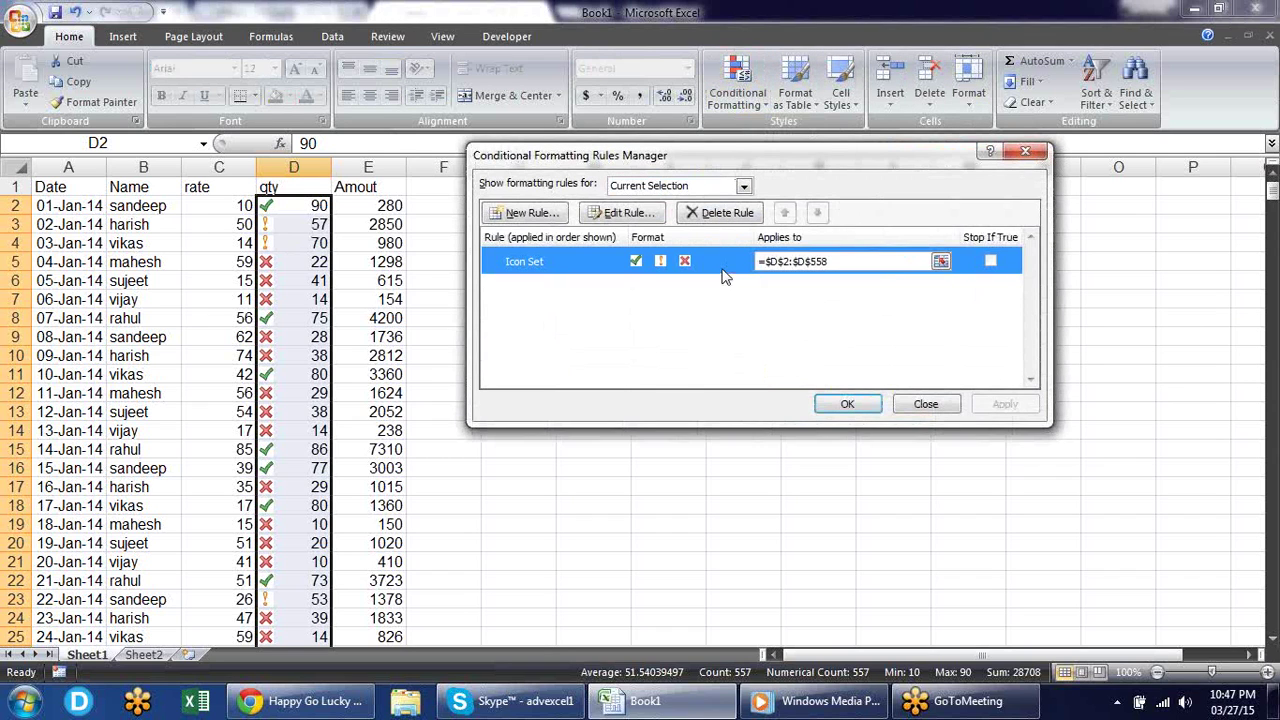
left_click(620, 213)
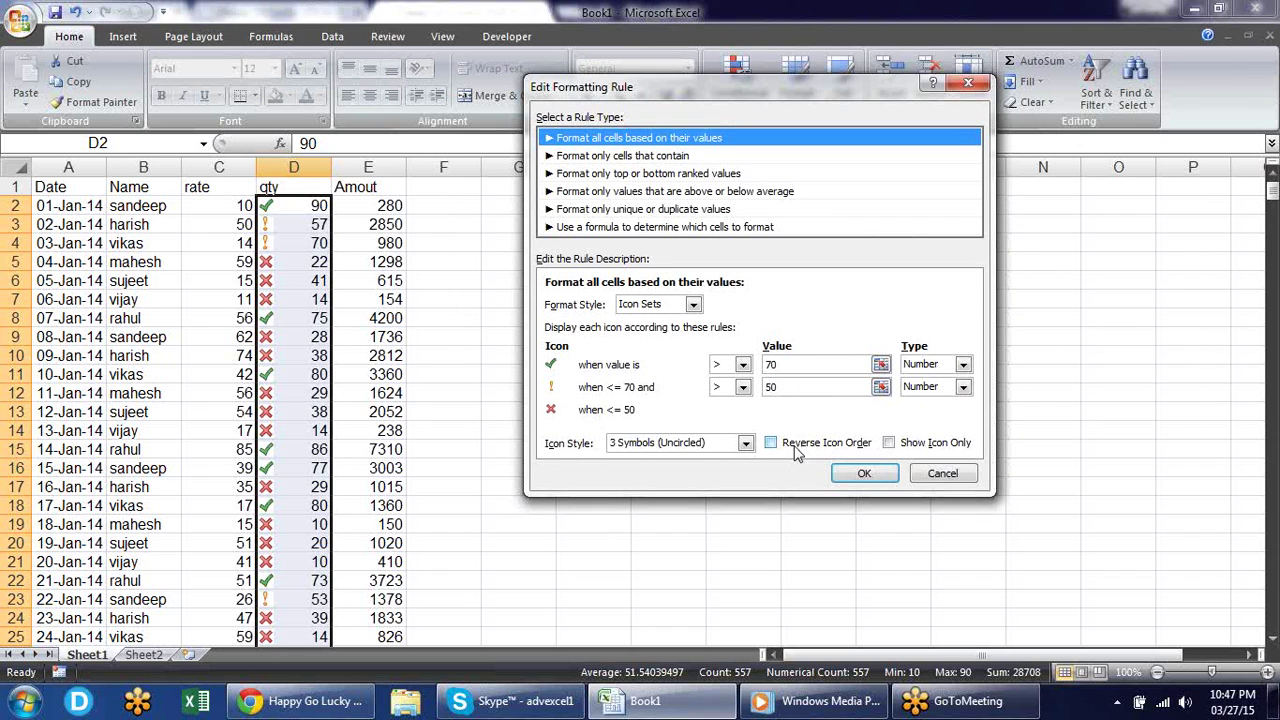
left_click(797, 452)
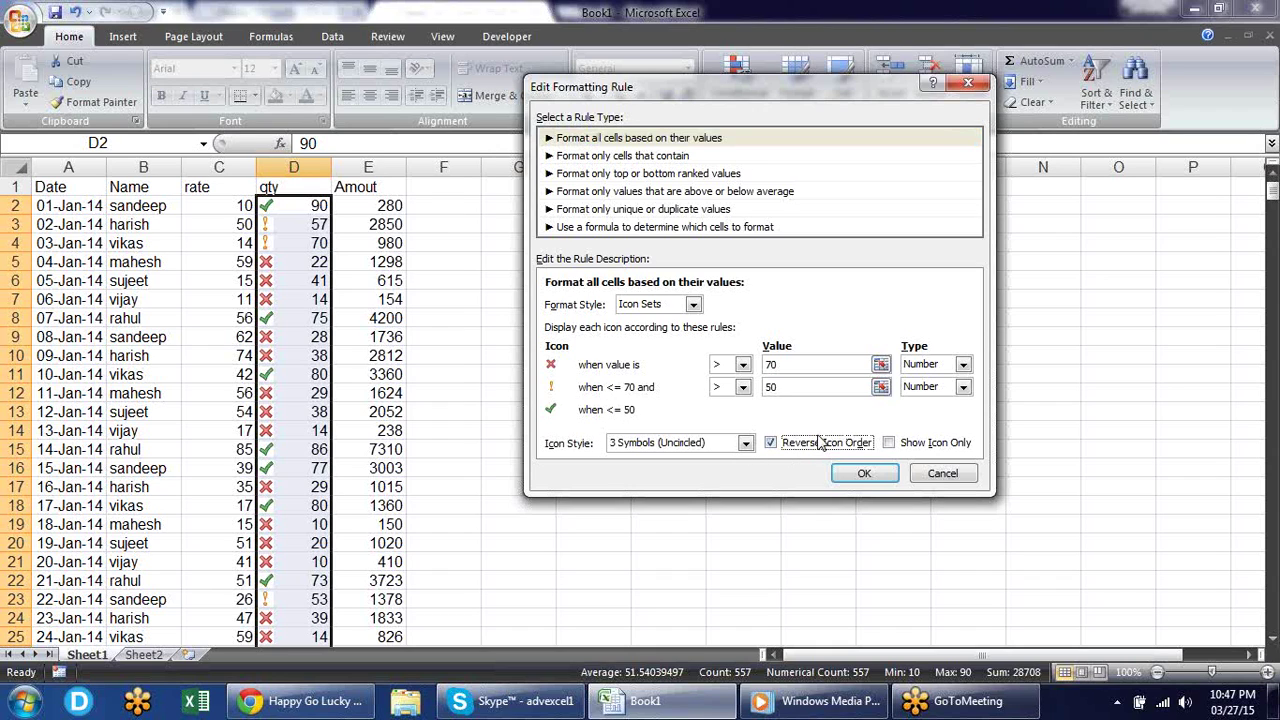
left_click(770, 443)
left_click(889, 443)
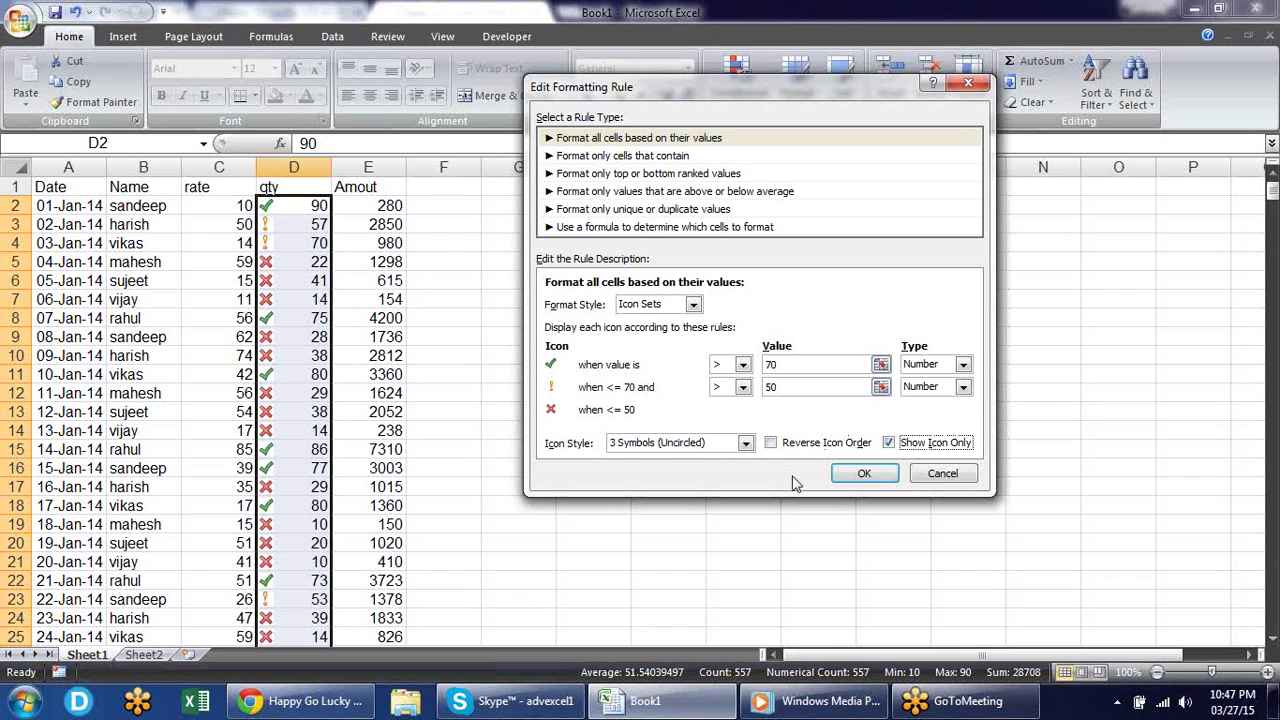
left_click(866, 474)
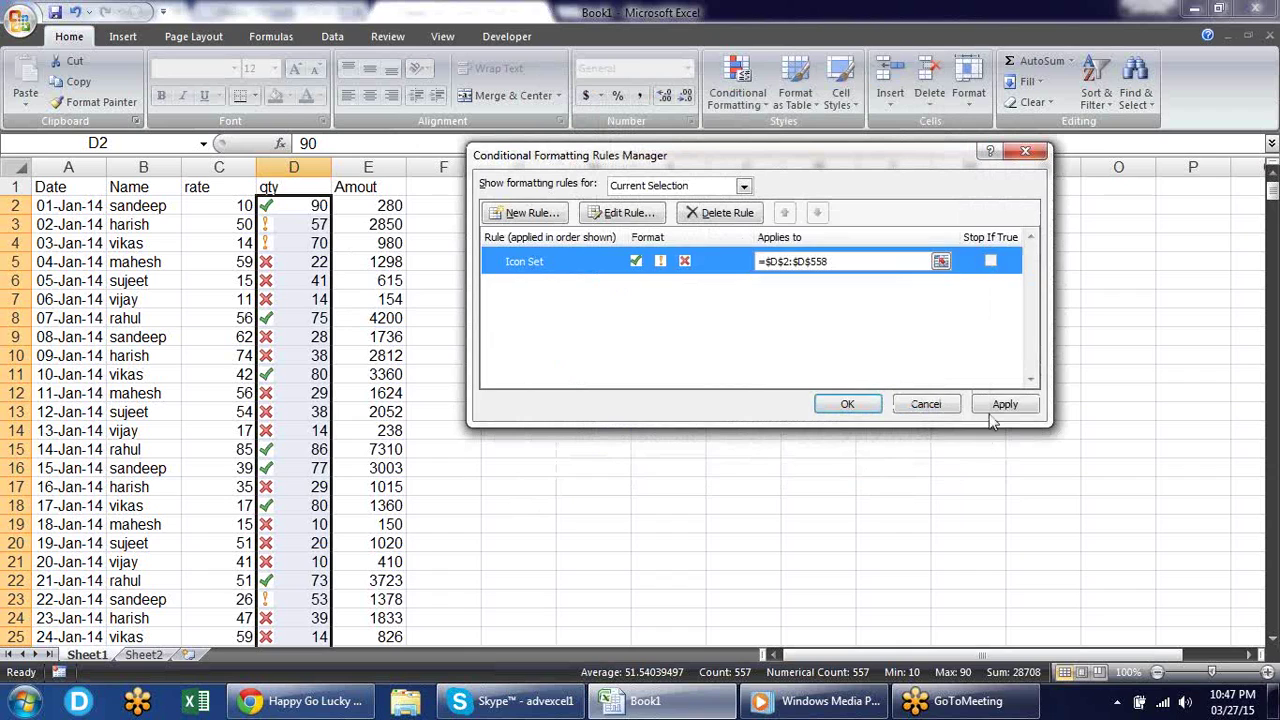
left_click(993, 412)
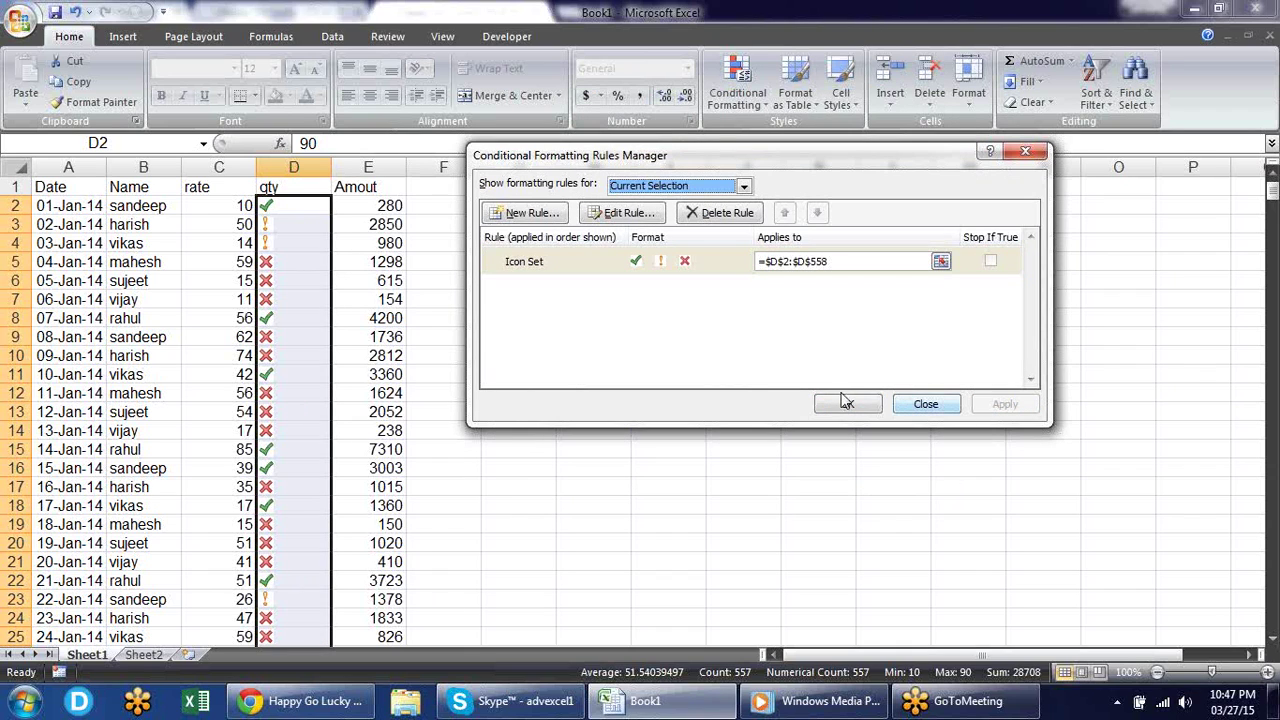
Delete the qty icon set rule and apply the removal.
left_click(716, 256)
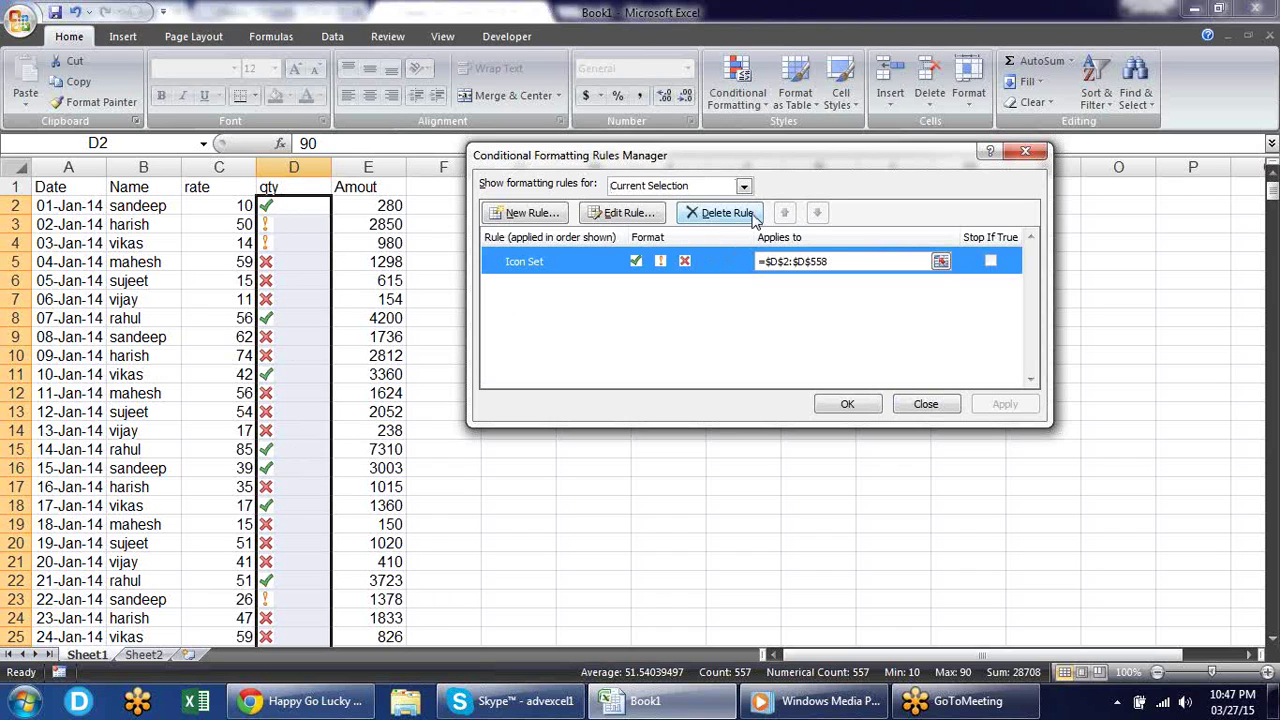
left_click(752, 216)
left_click(1012, 412)
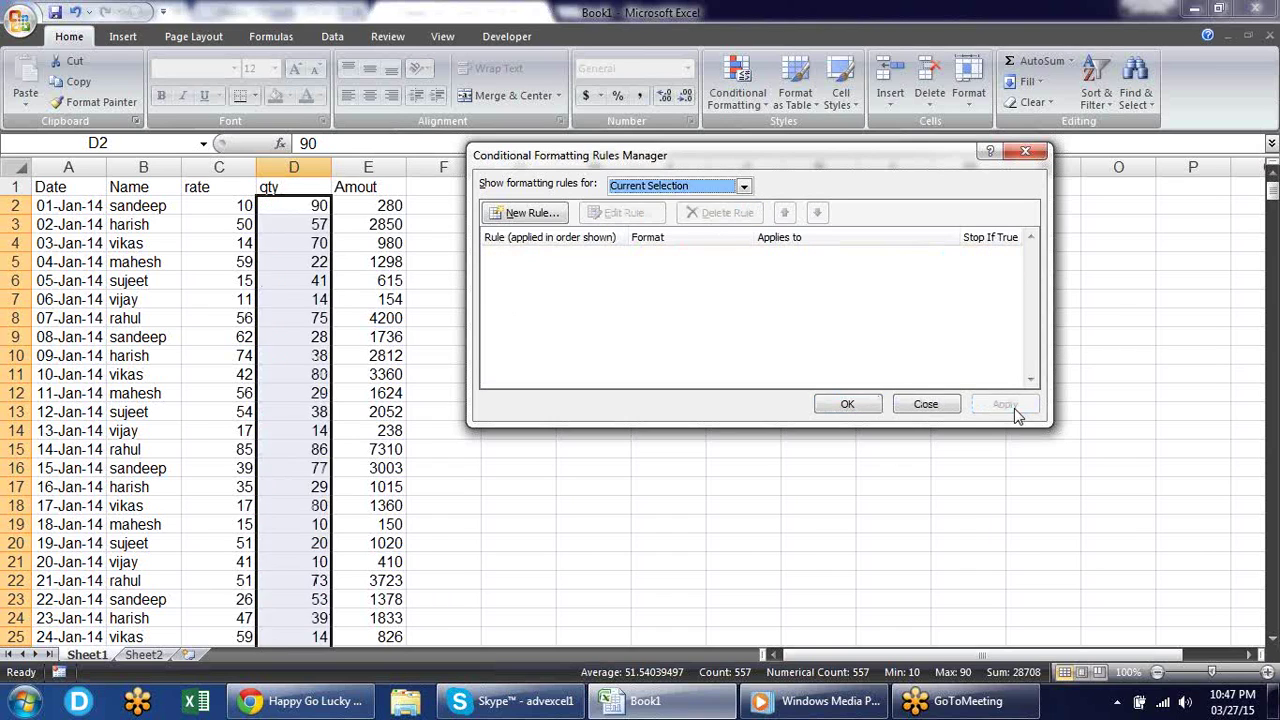
Draft a new 'Format only cells that contain' rule matching Specific Text containing.
left_click(545, 212)
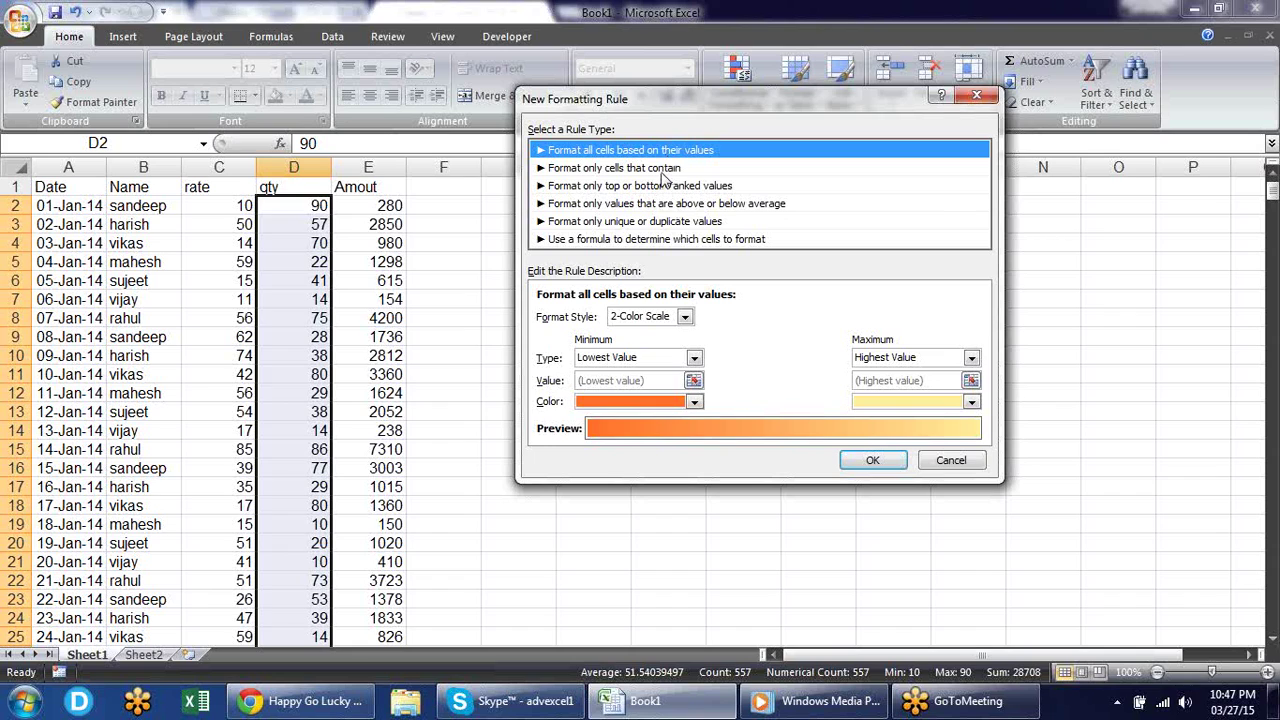
left_click(660, 168)
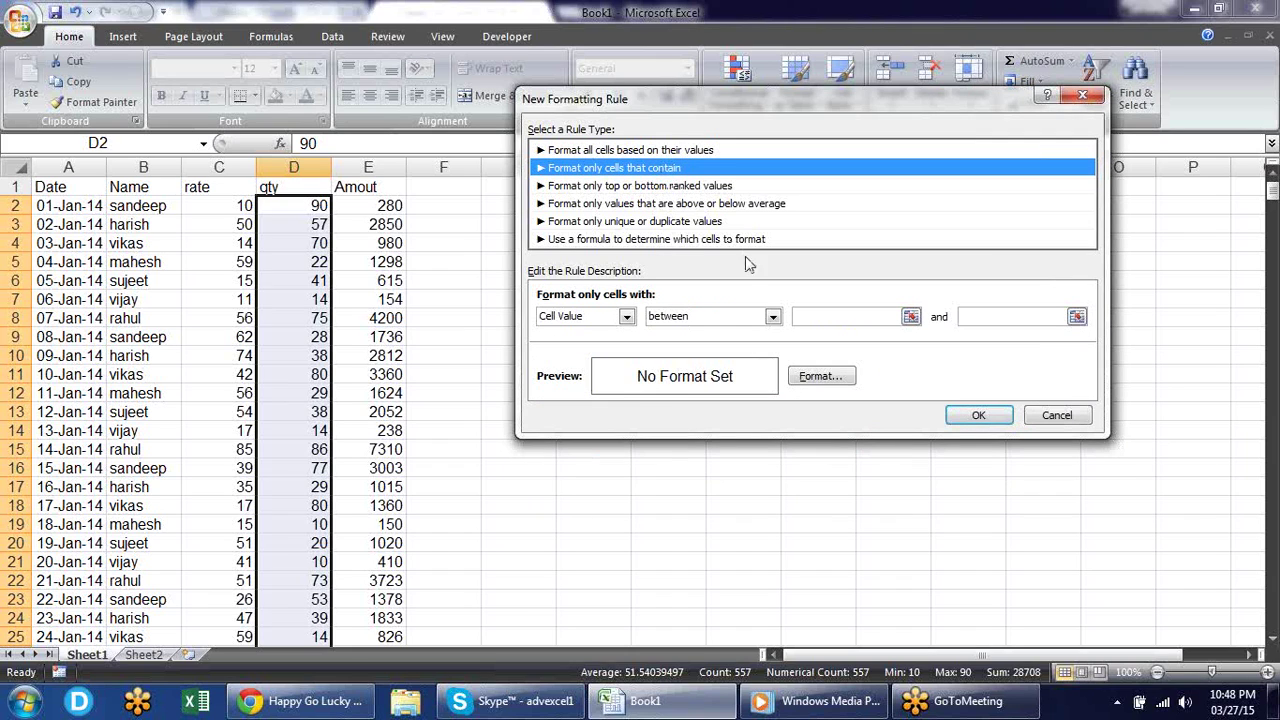
left_click(626, 316)
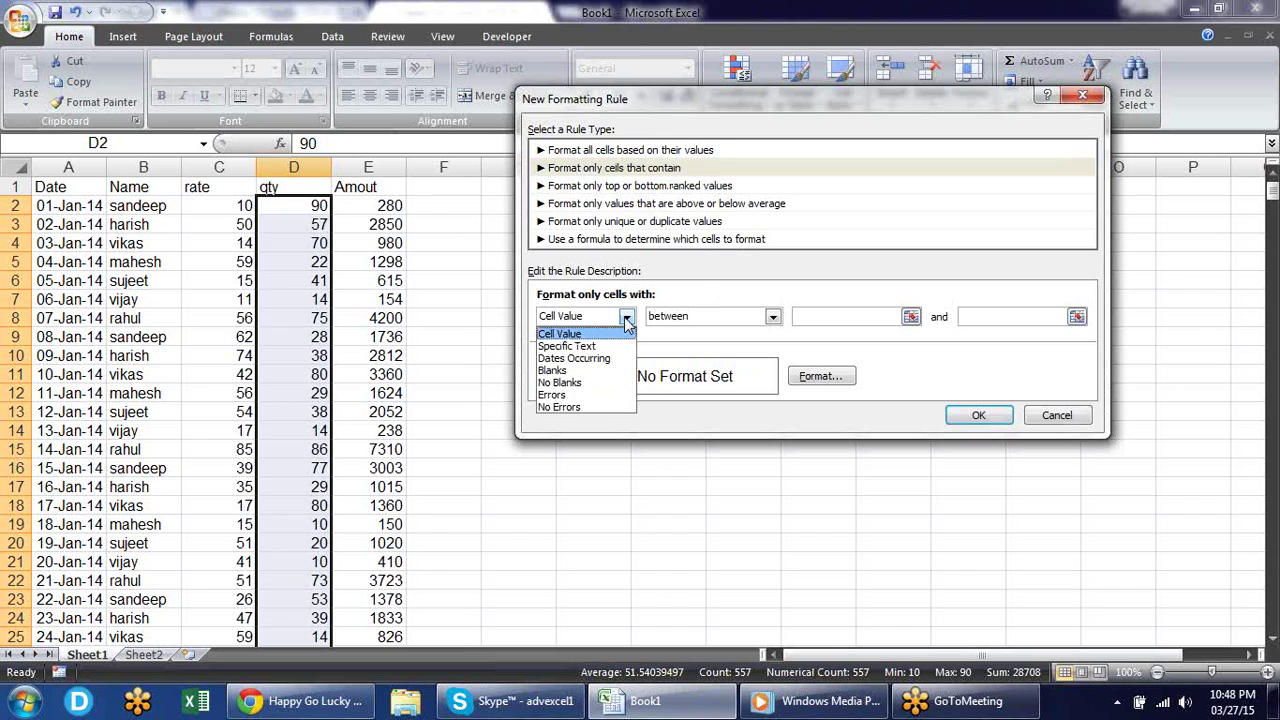
left_click(626, 320)
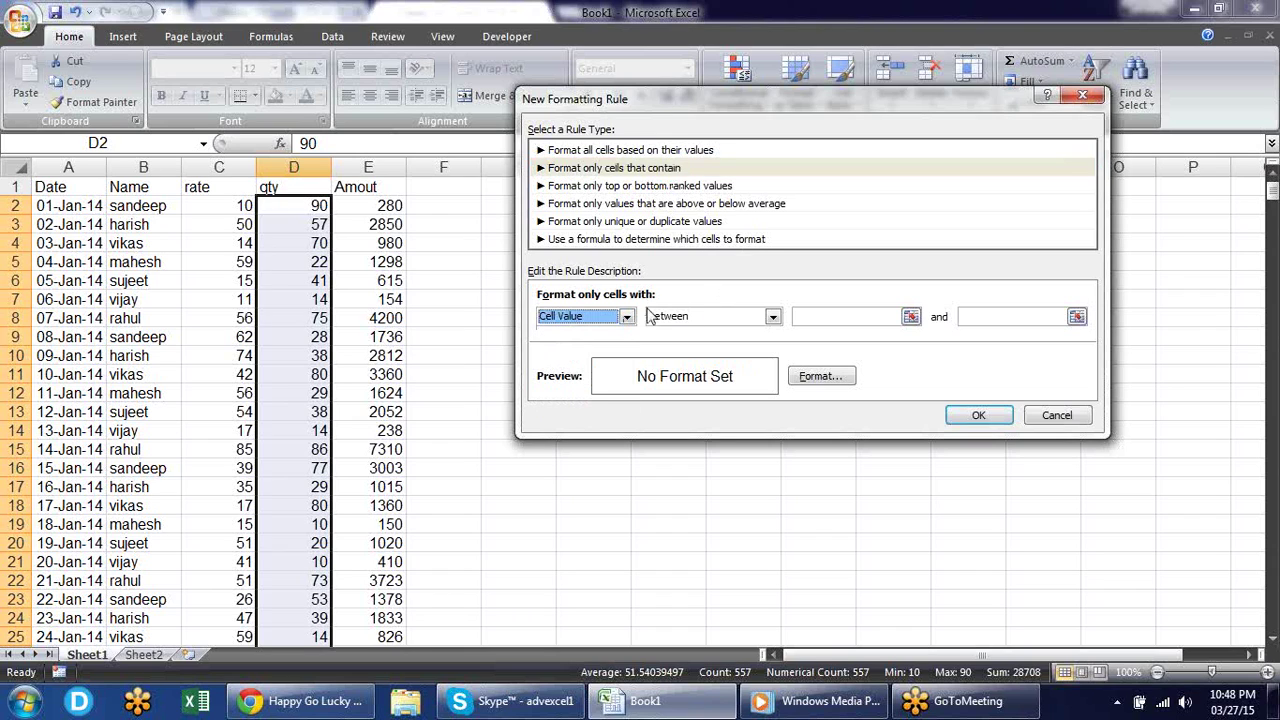
left_click(773, 316)
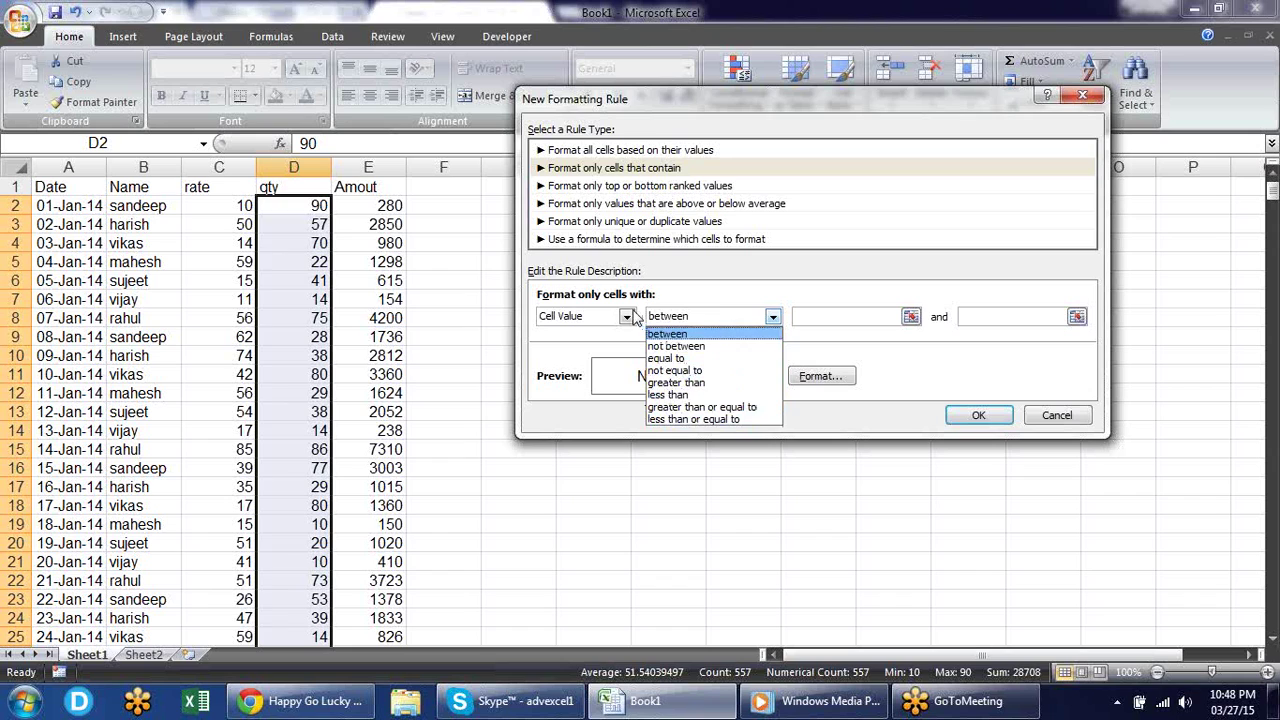
left_click(650, 335)
left_click(627, 316)
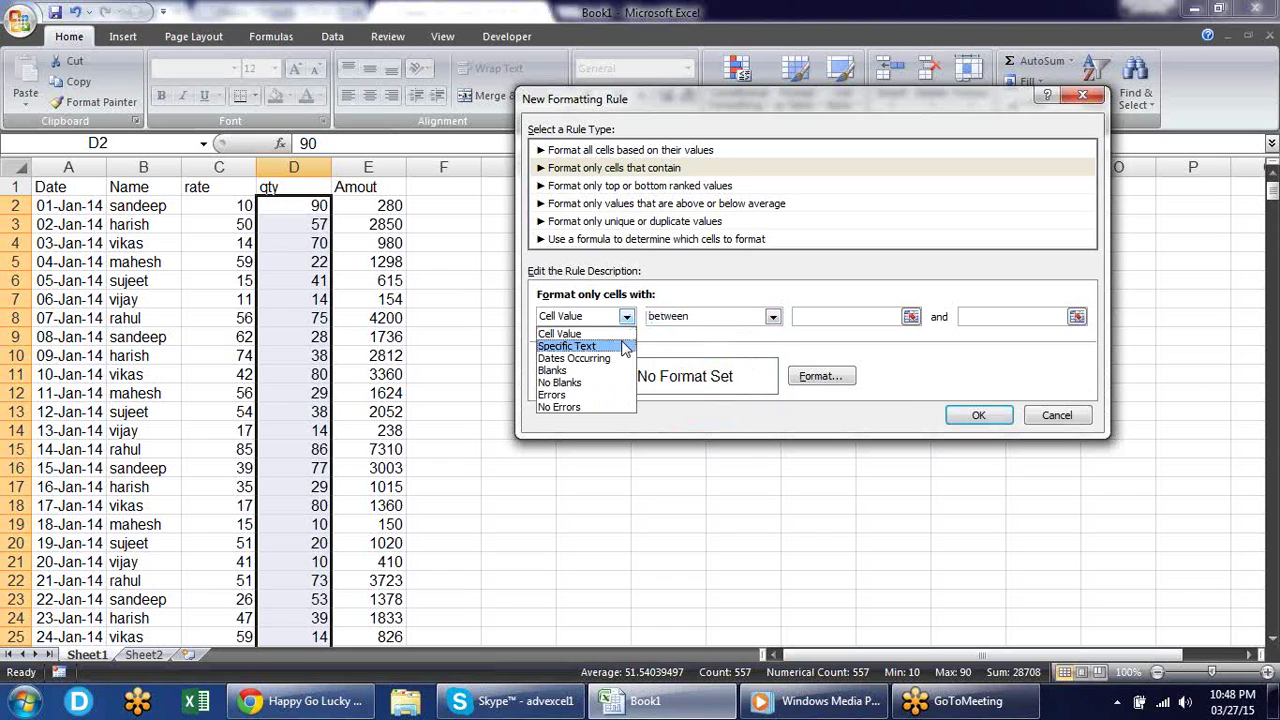
left_click(623, 347)
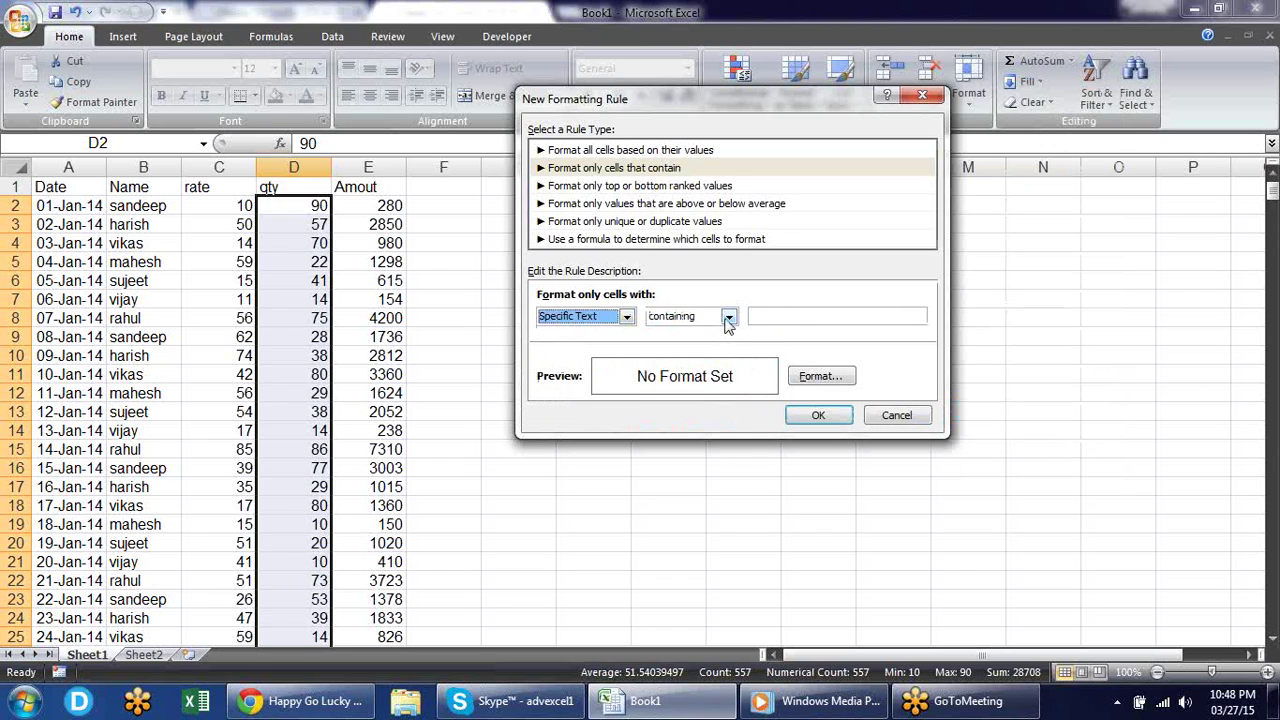
left_click(728, 317)
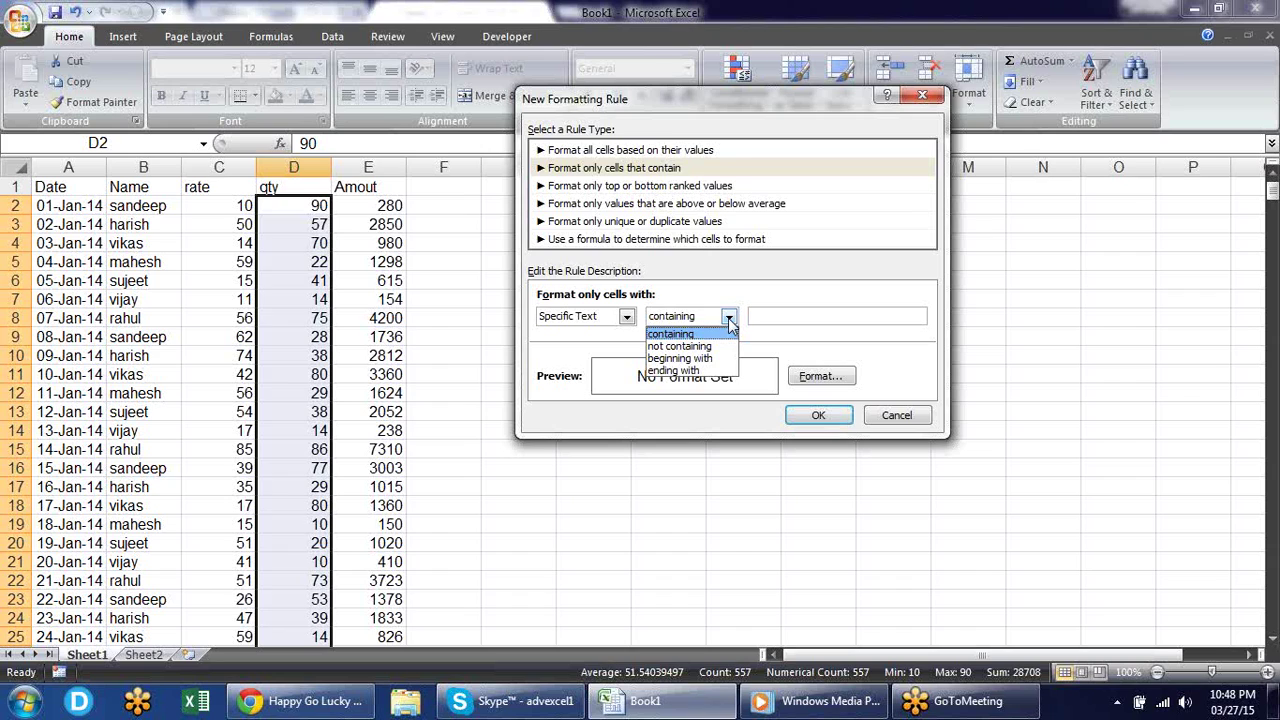
left_click(727, 335)
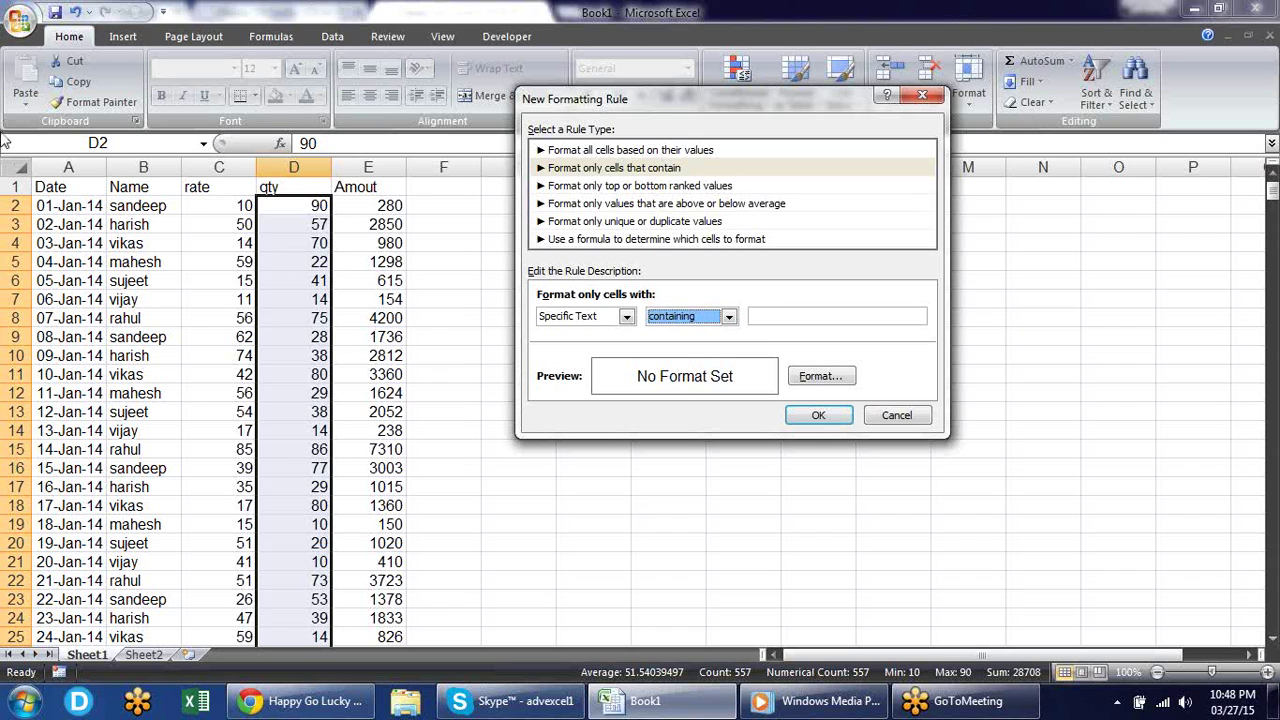
Cancel the unfinished rule, close the Rules Manager, and select cell B2.
key("Escape")
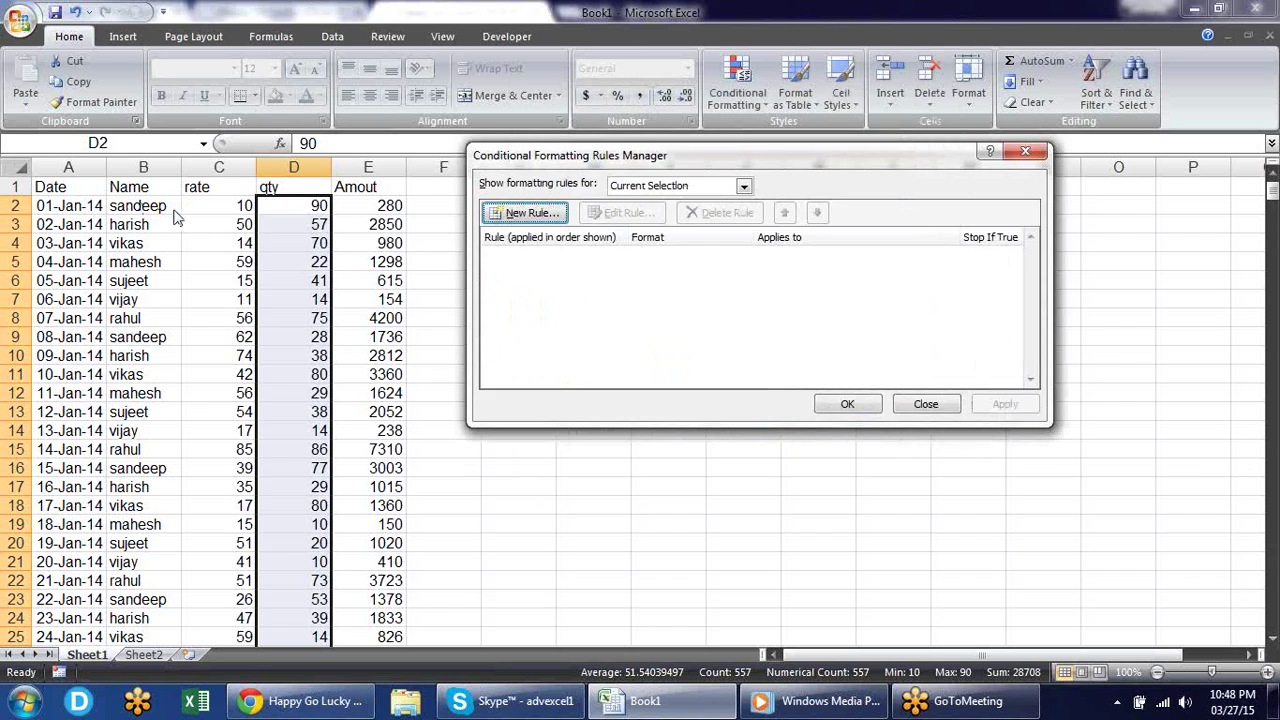
key("Escape")
left_click(168, 206)
Select the Name column from B2 down and start a Specific Text rule containing 'ee'.
key("ctrl+shift+Down")
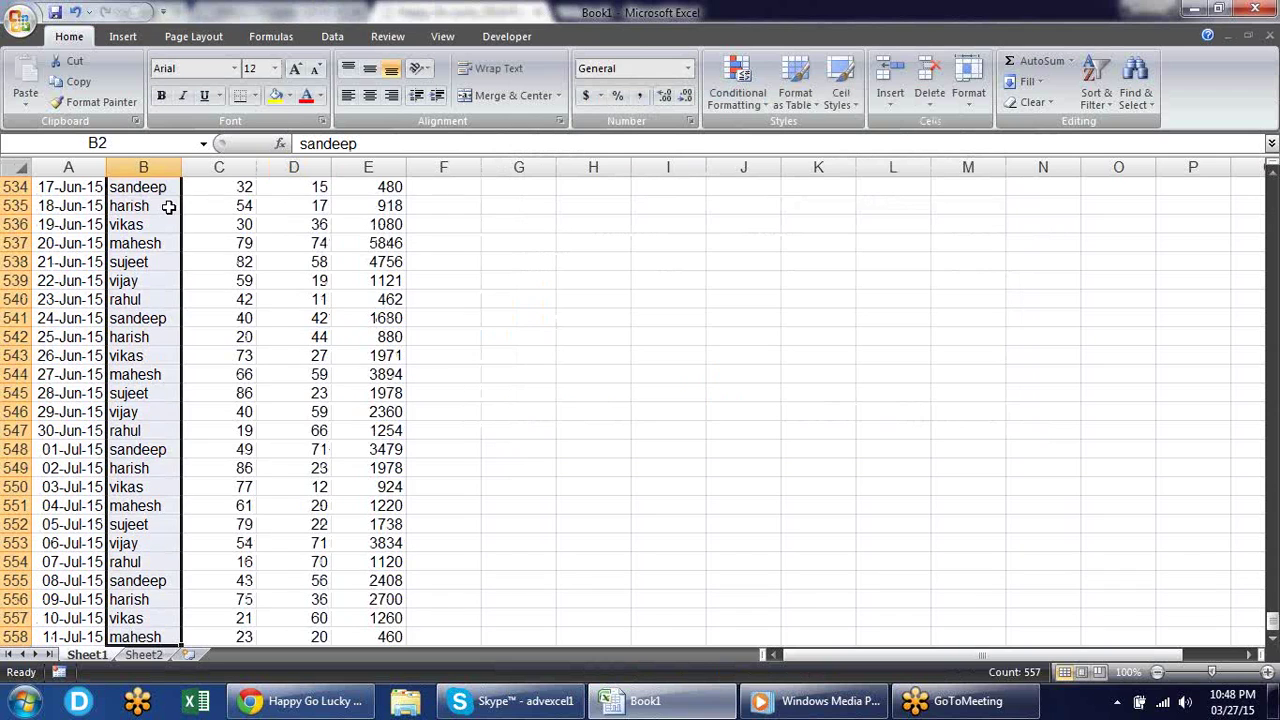
left_click(753, 105)
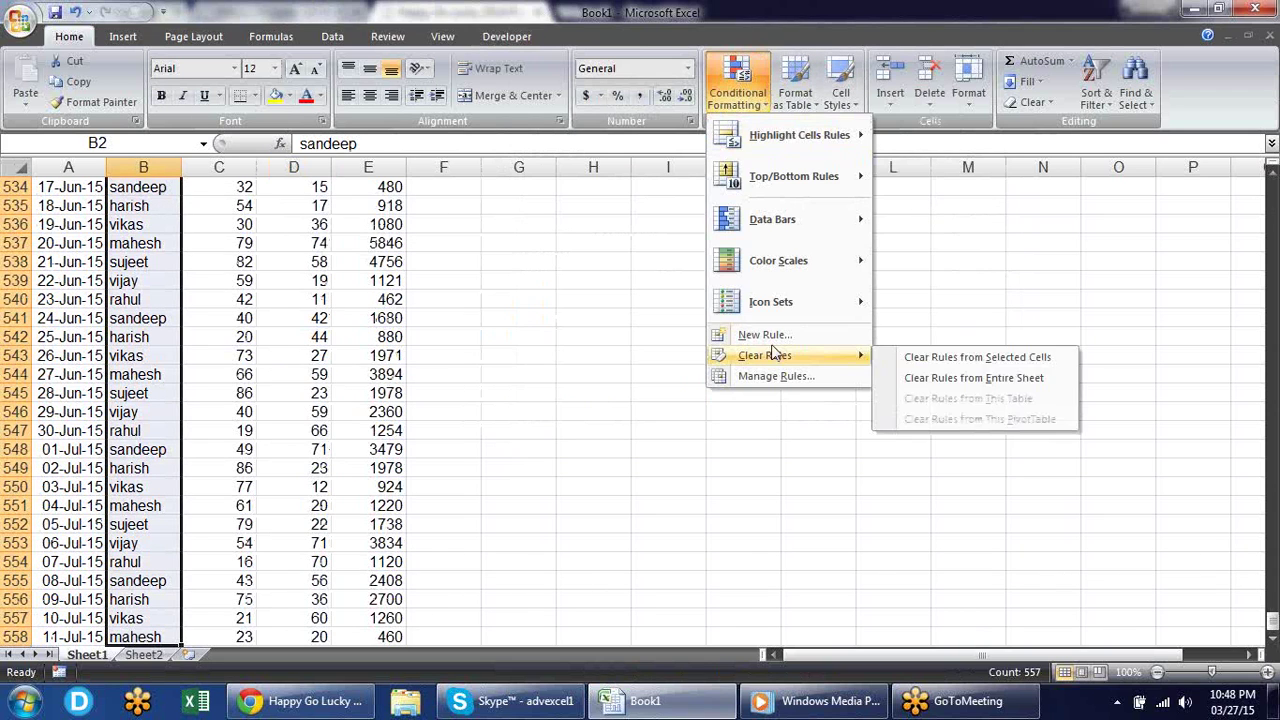
left_click(762, 334)
left_click(615, 168)
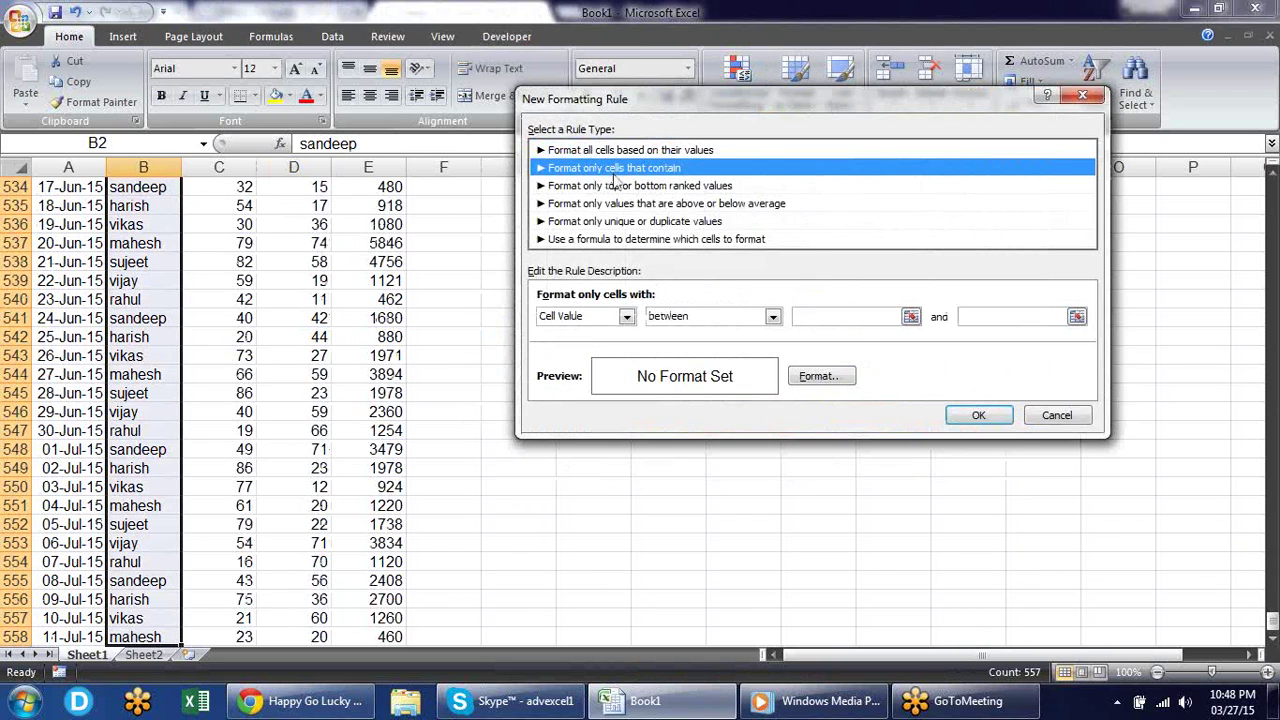
left_click(627, 316)
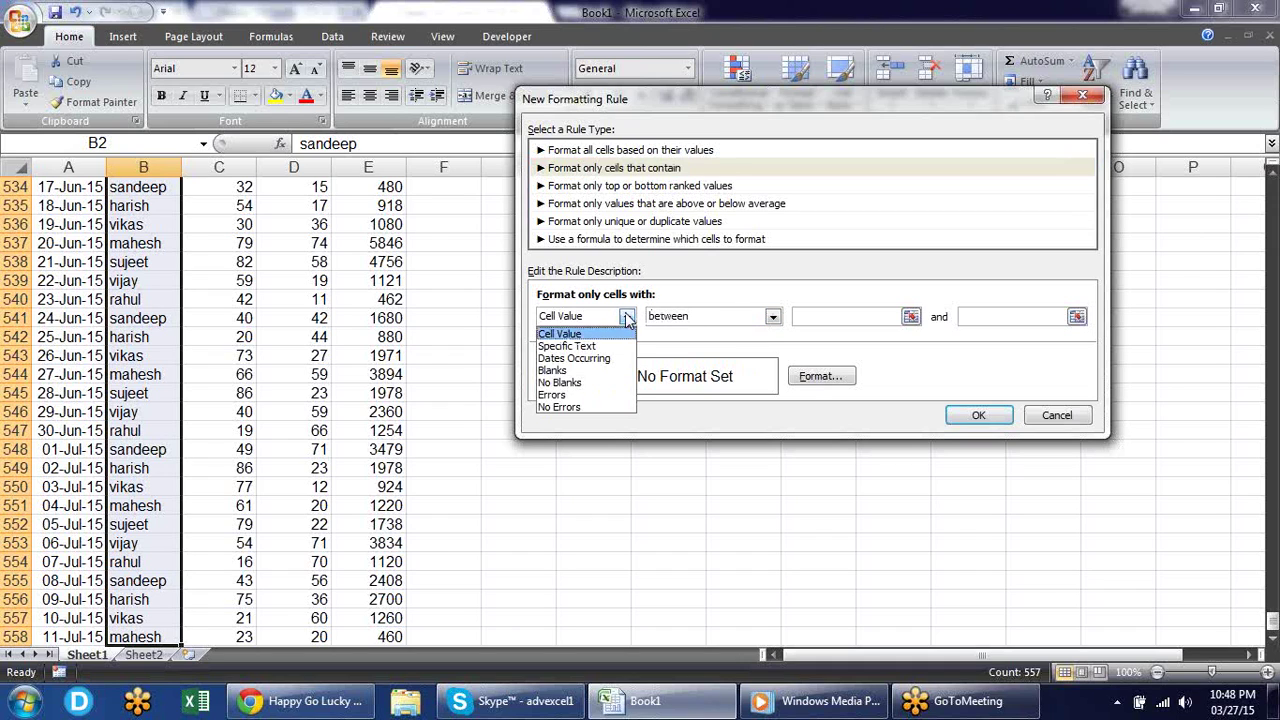
left_click(615, 348)
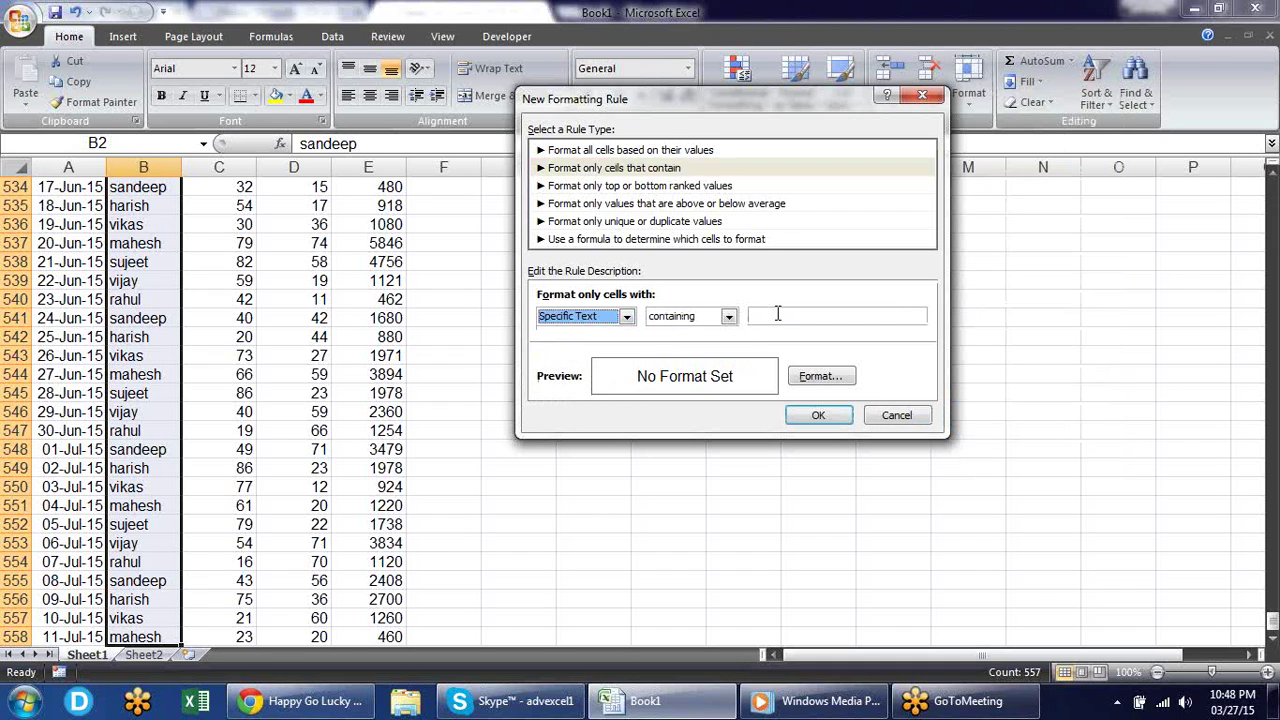
left_click(777, 314)
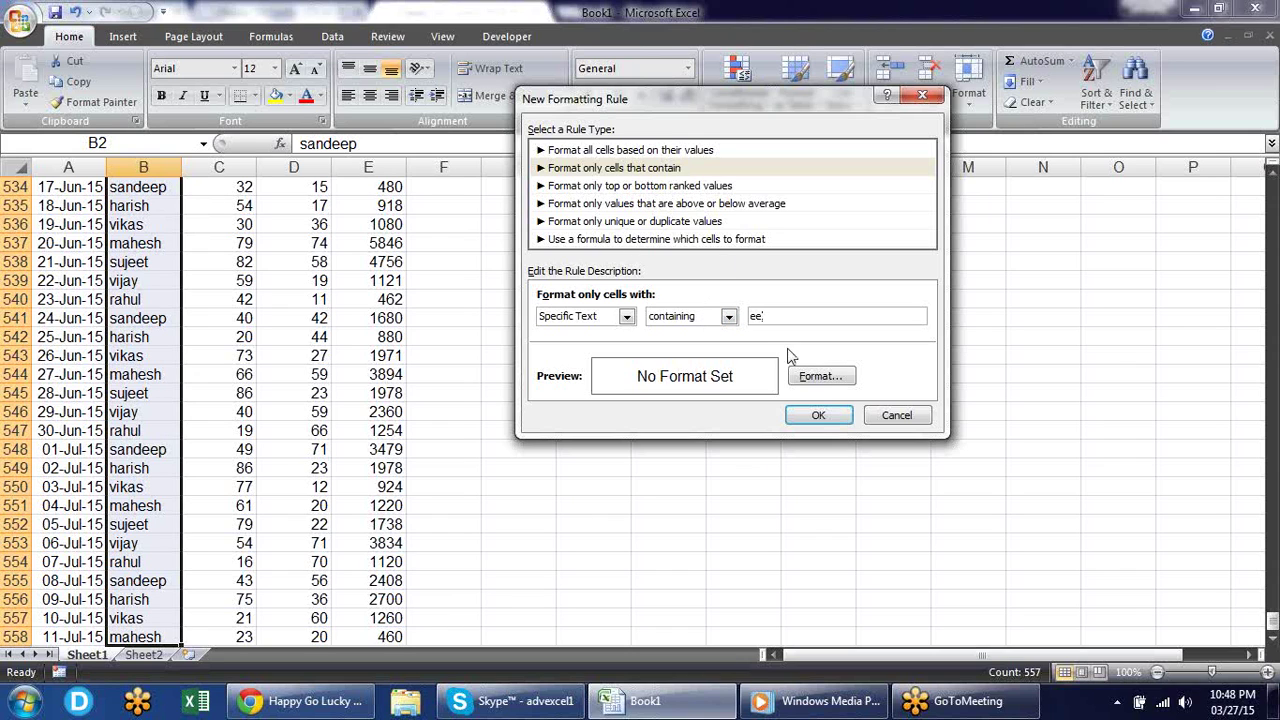
type("ee")
Give the 'ee' rule a yellow fill and apply it to the names.
left_click(815, 378)
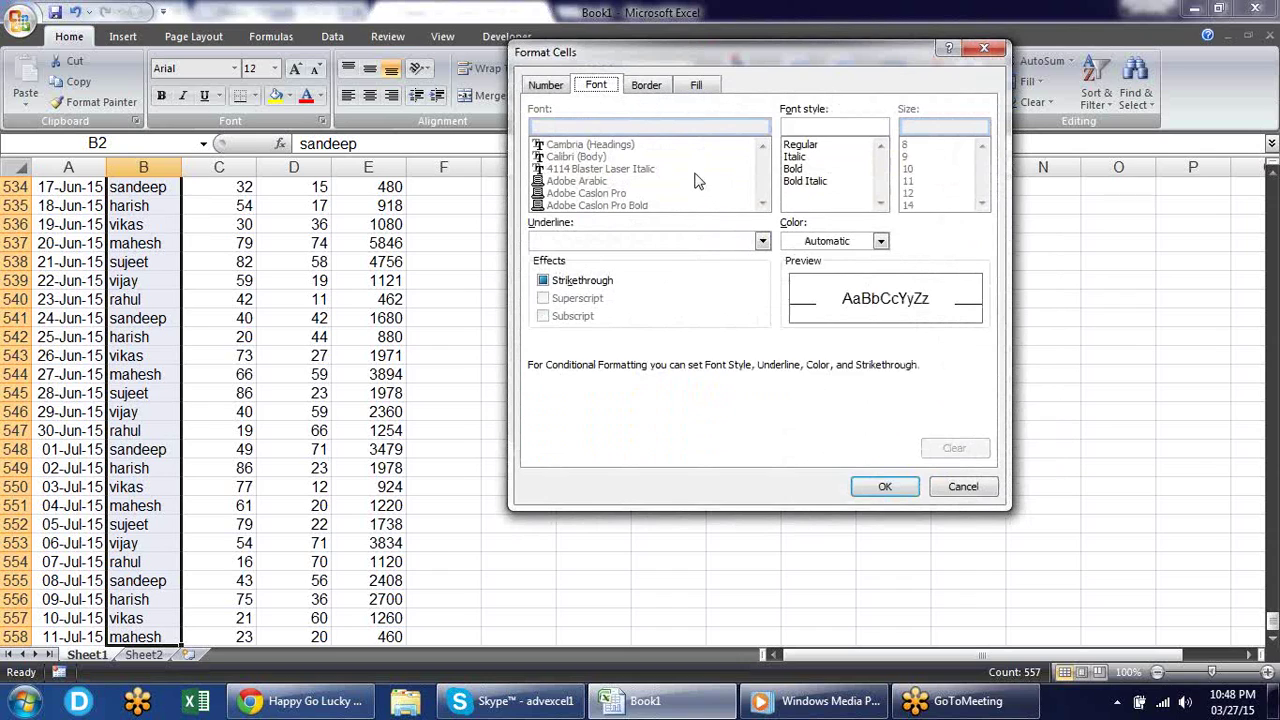
left_click(548, 86)
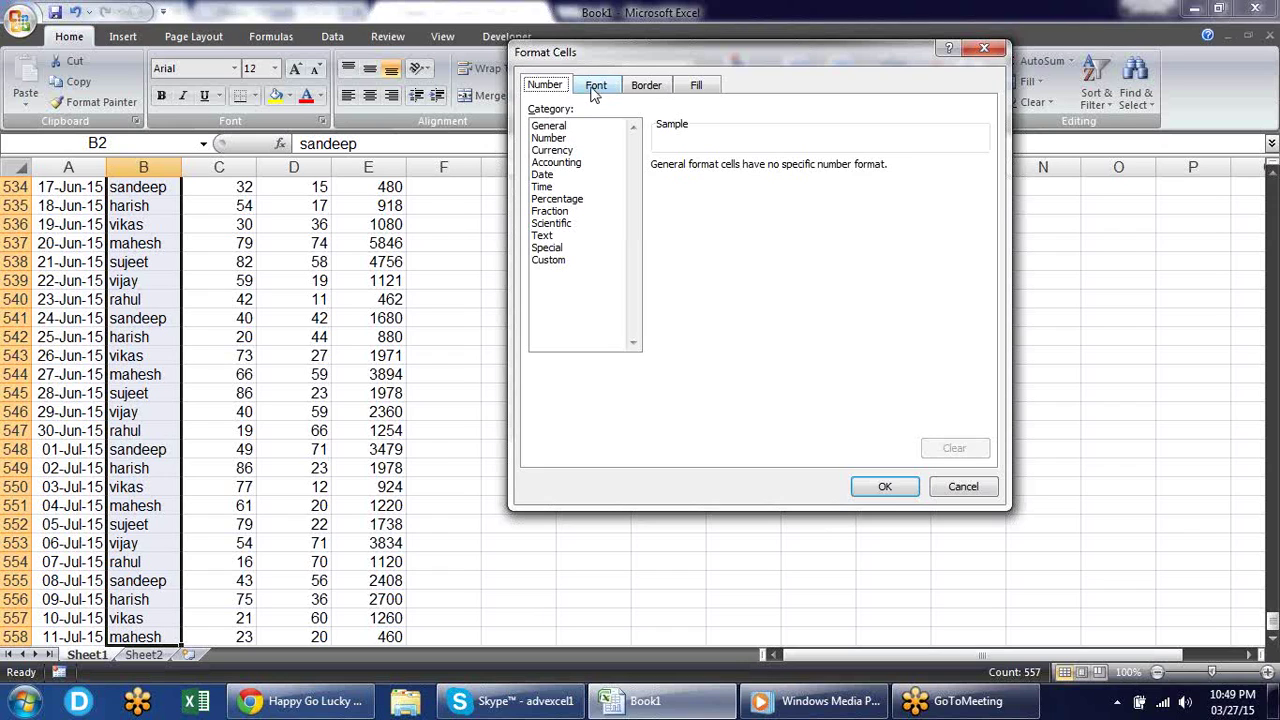
left_click(595, 90)
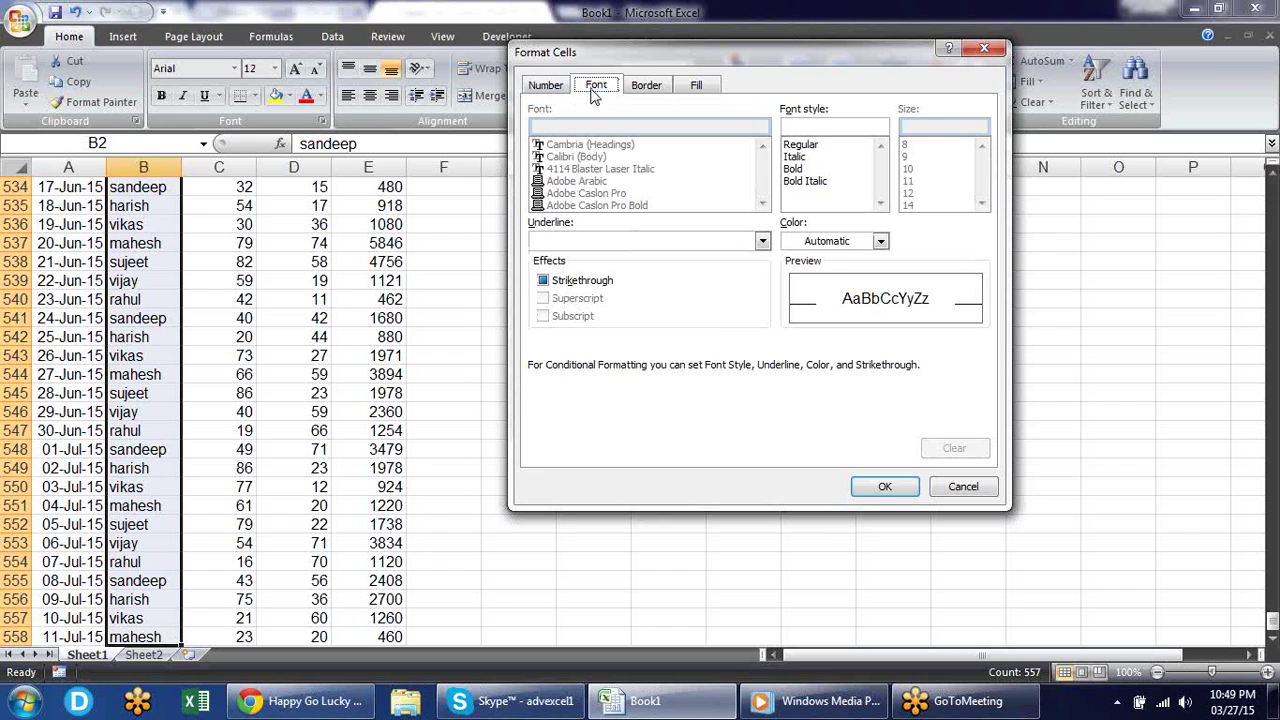
left_click(660, 92)
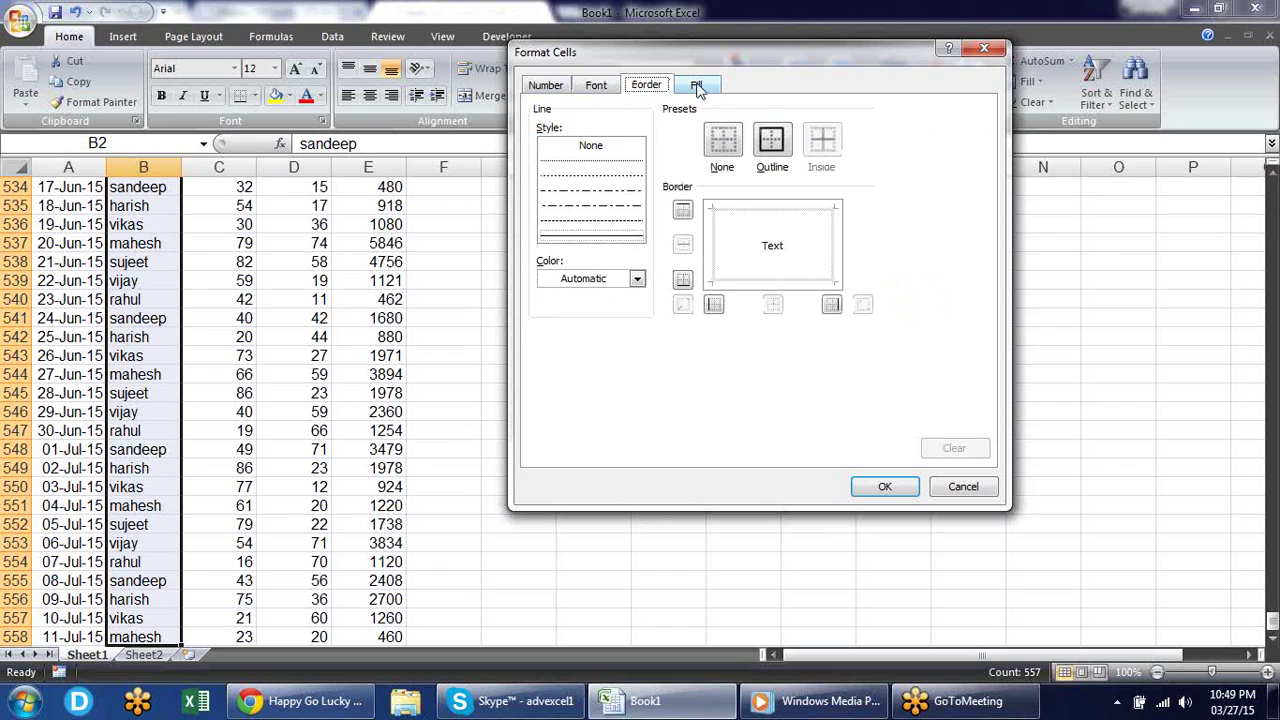
left_click(698, 88)
left_click(597, 269)
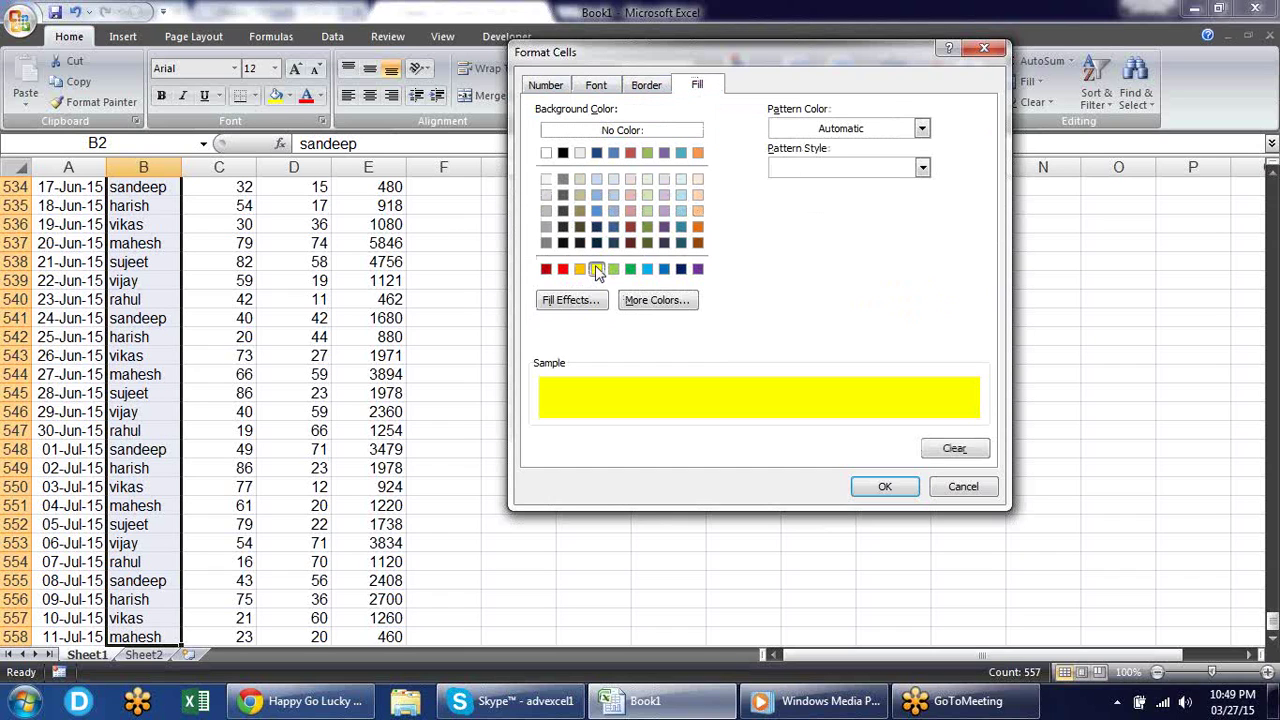
left_click(868, 486)
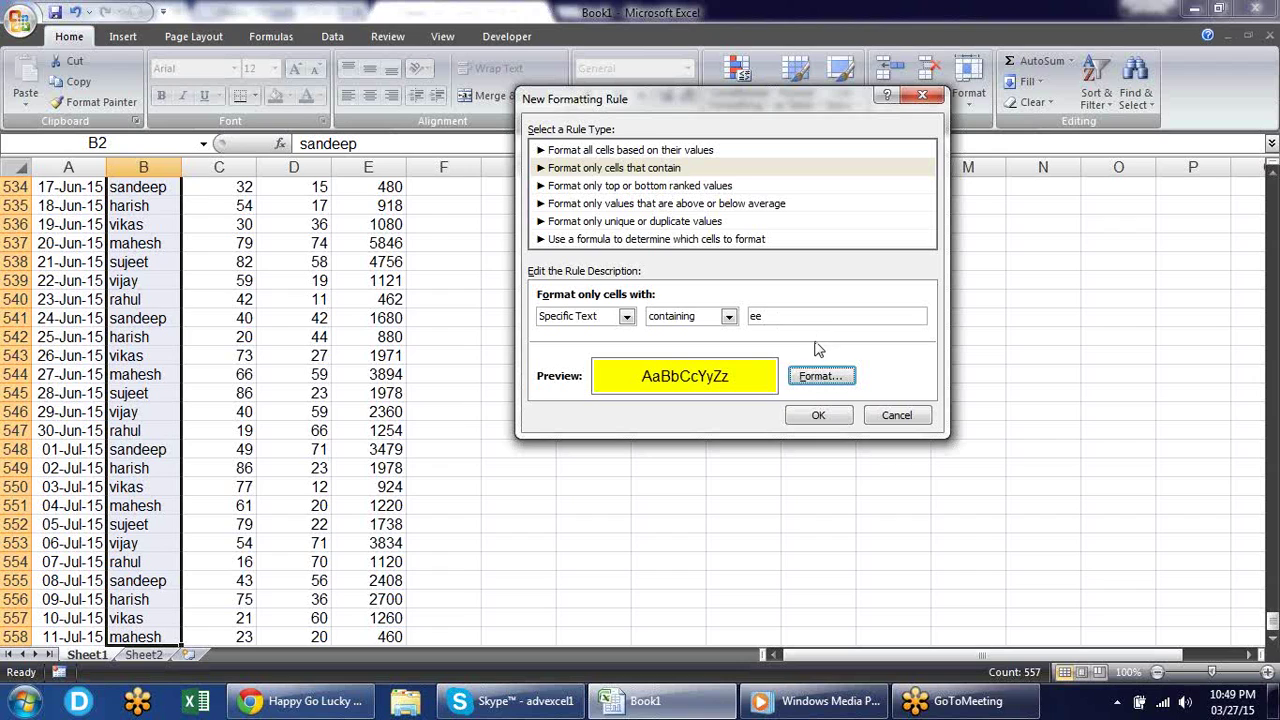
left_click(818, 415)
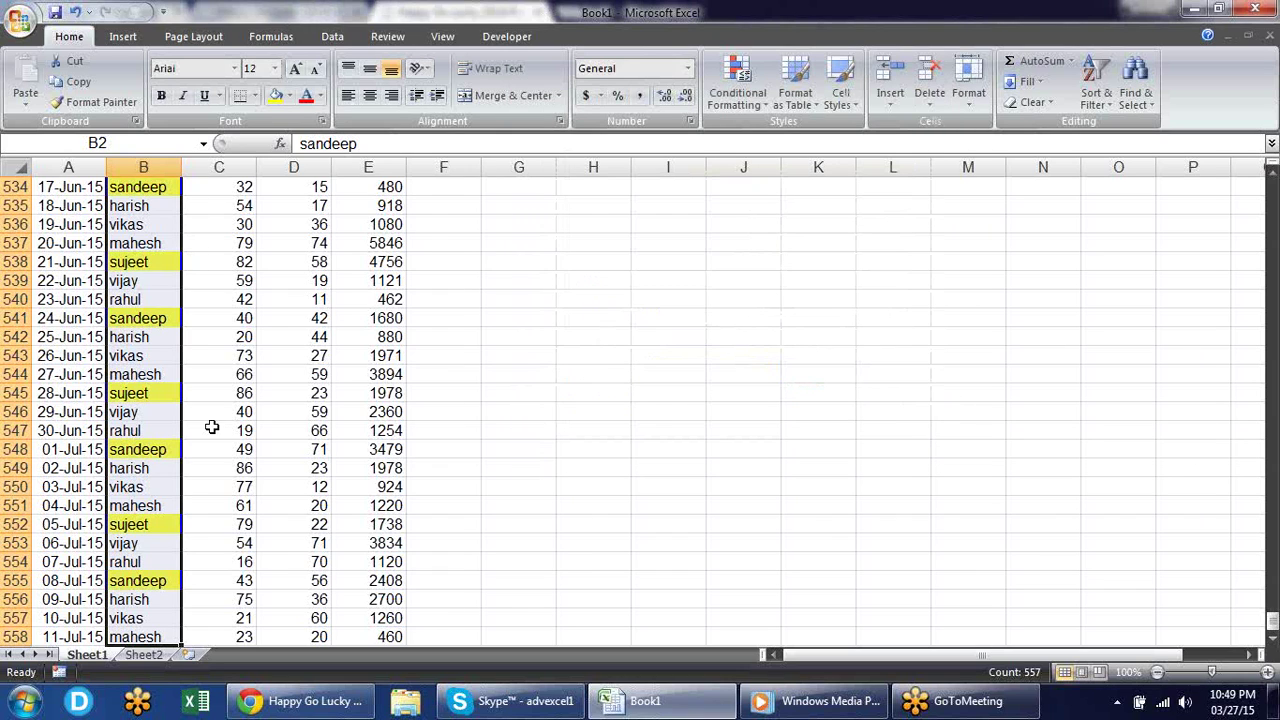
Undo the yellow highlighting and start a new Specific Text containing rule for the names.
key("ctrl+z")
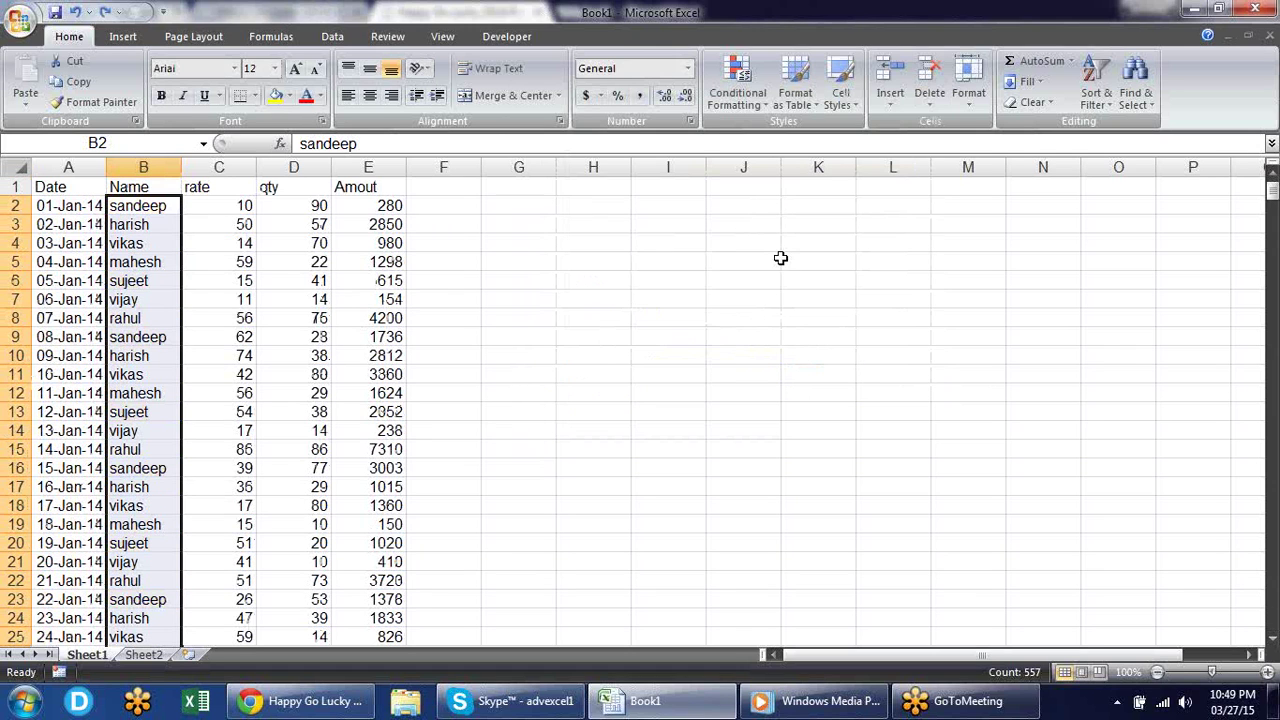
left_click(737, 80)
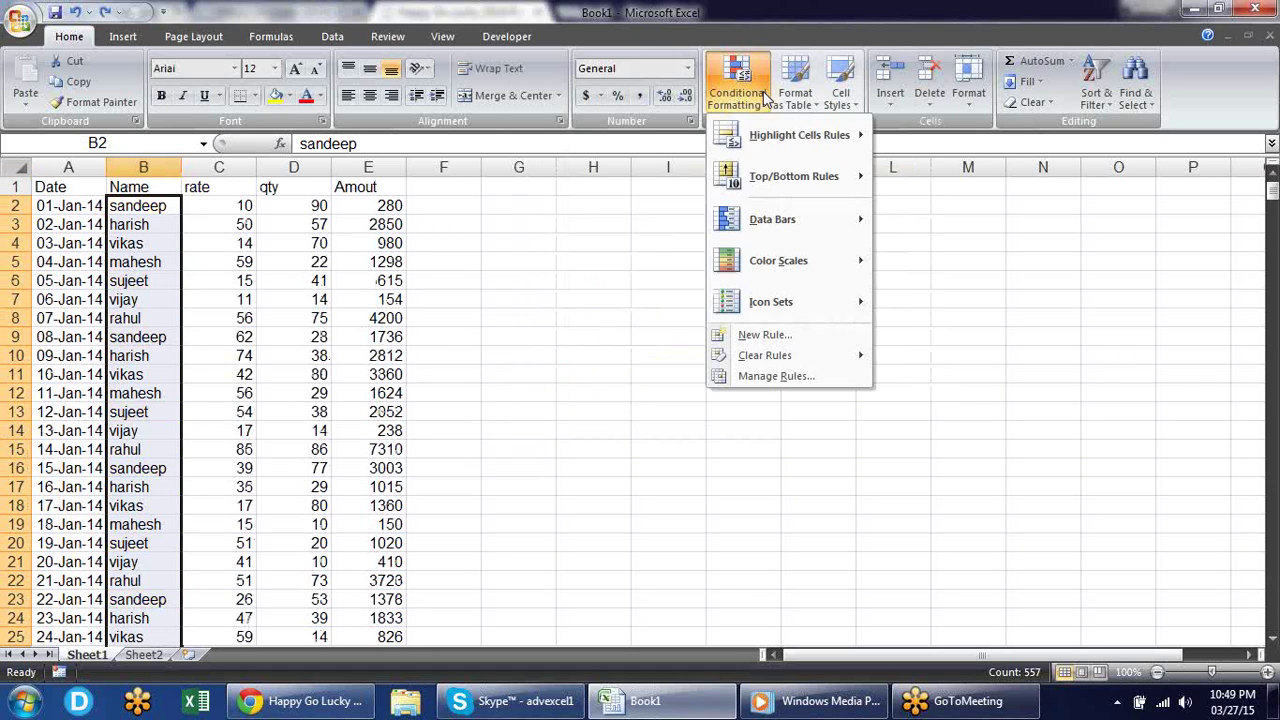
left_click(764, 335)
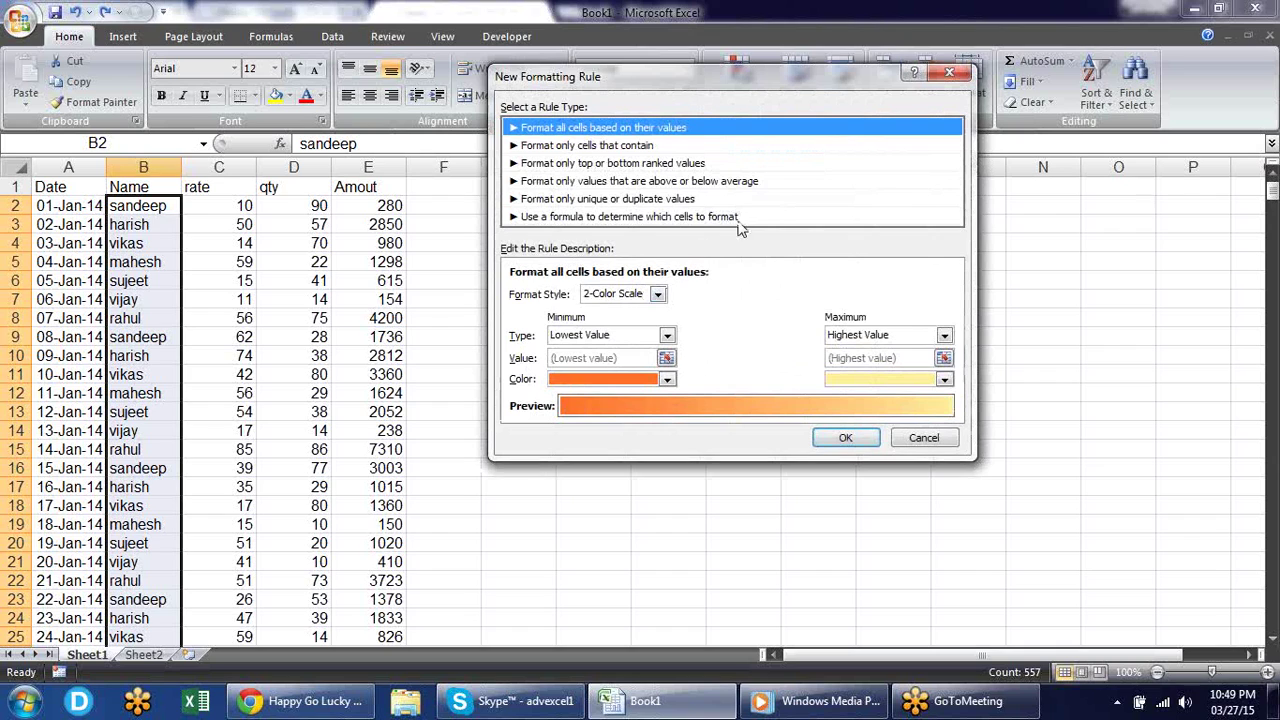
left_click(677, 150)
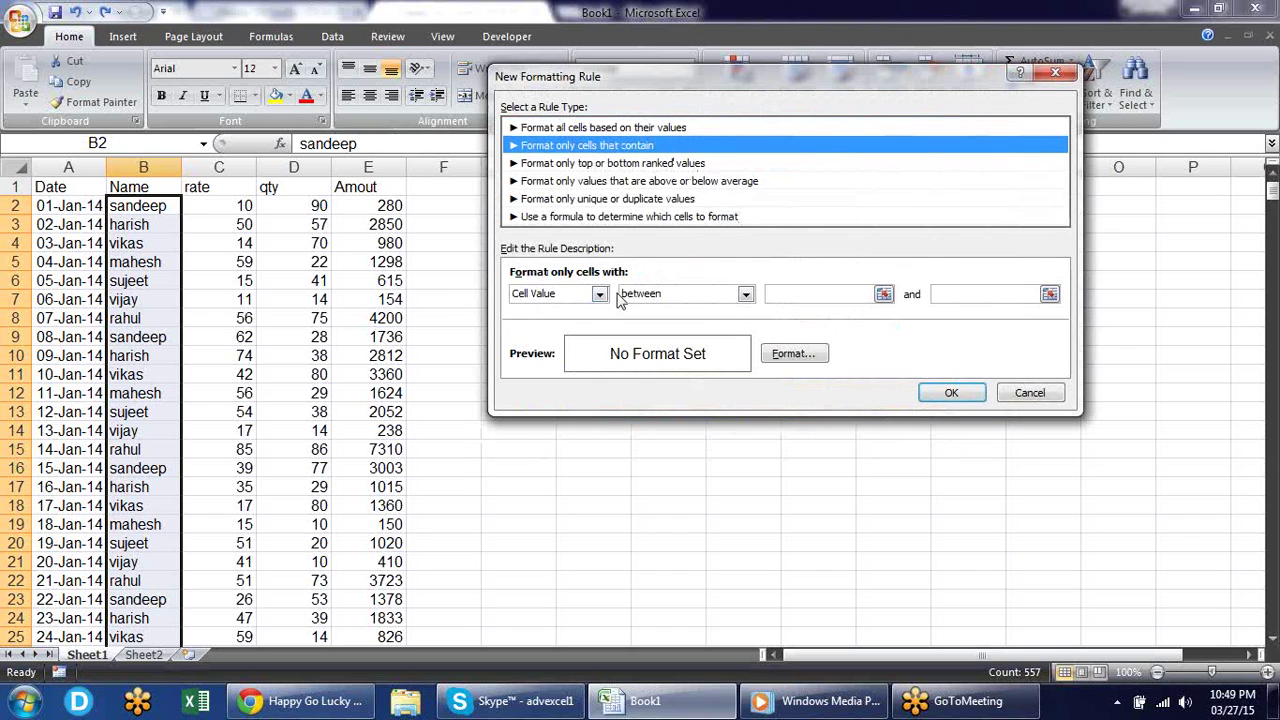
left_click(599, 294)
left_click(540, 324)
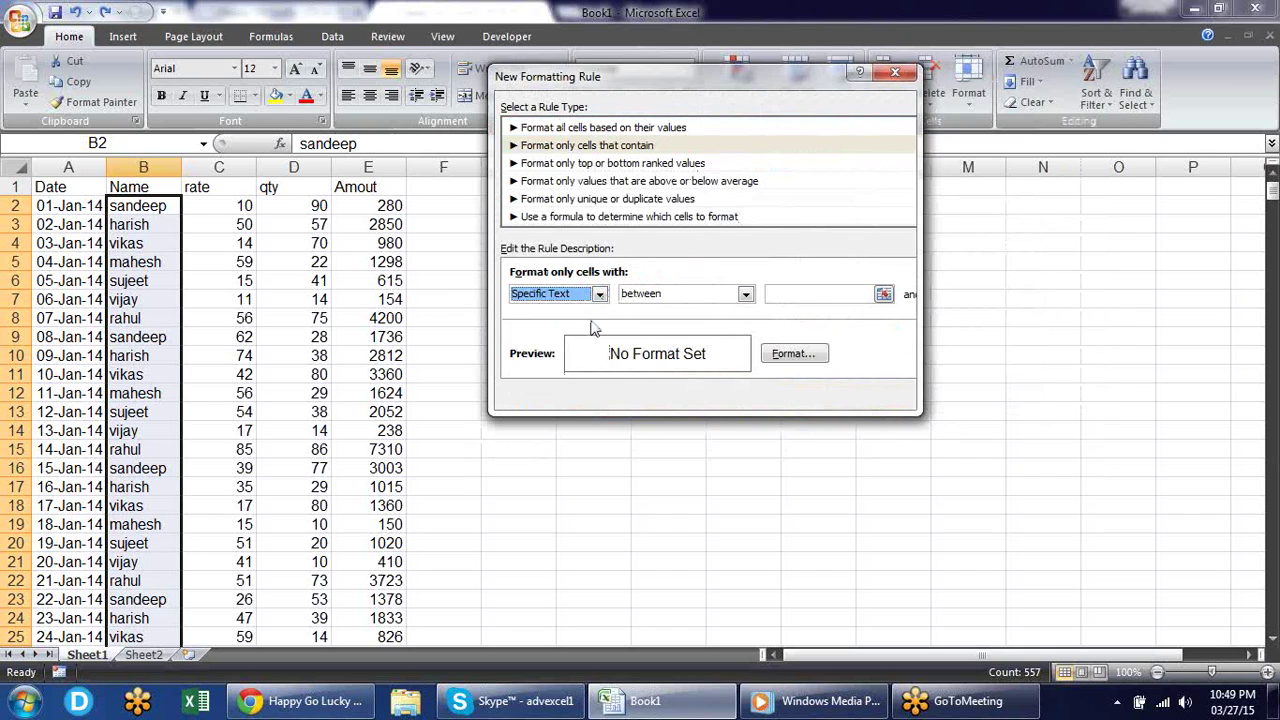
left_click(702, 294)
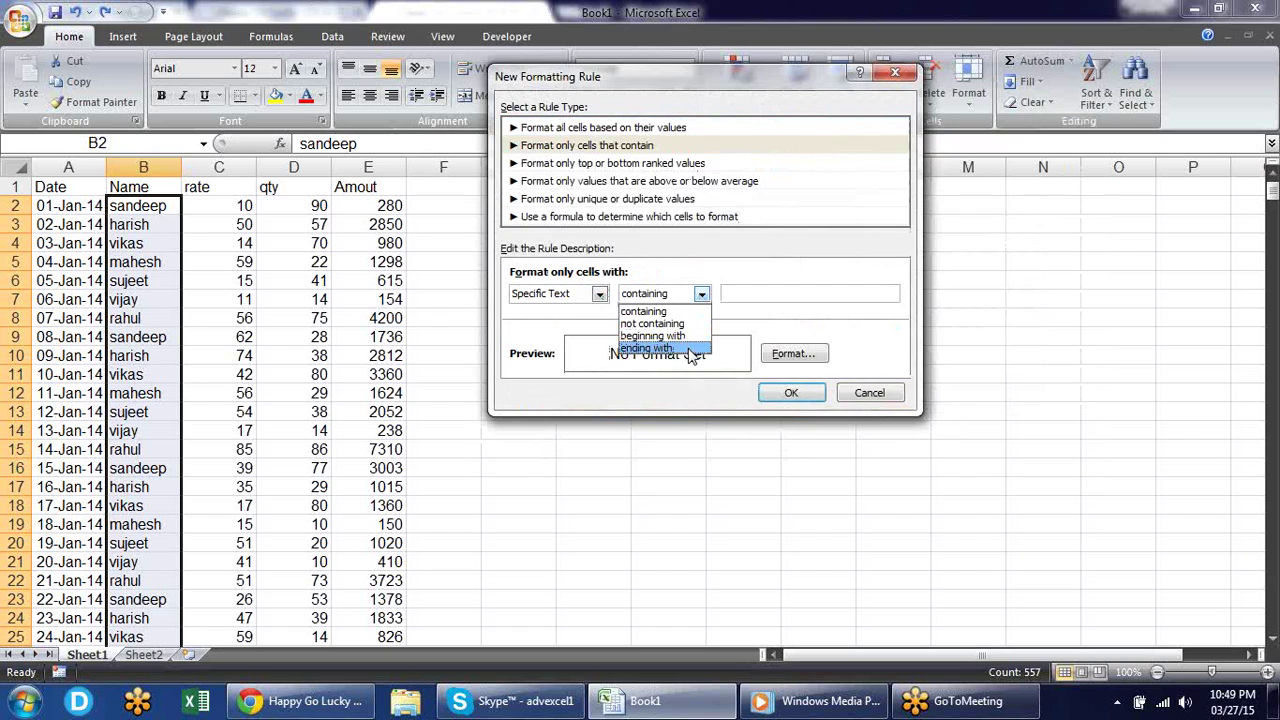
left_click(625, 311)
Try the Dates Occurring (Today), Blanks and No Blanks conditions in the rule.
left_click(599, 293)
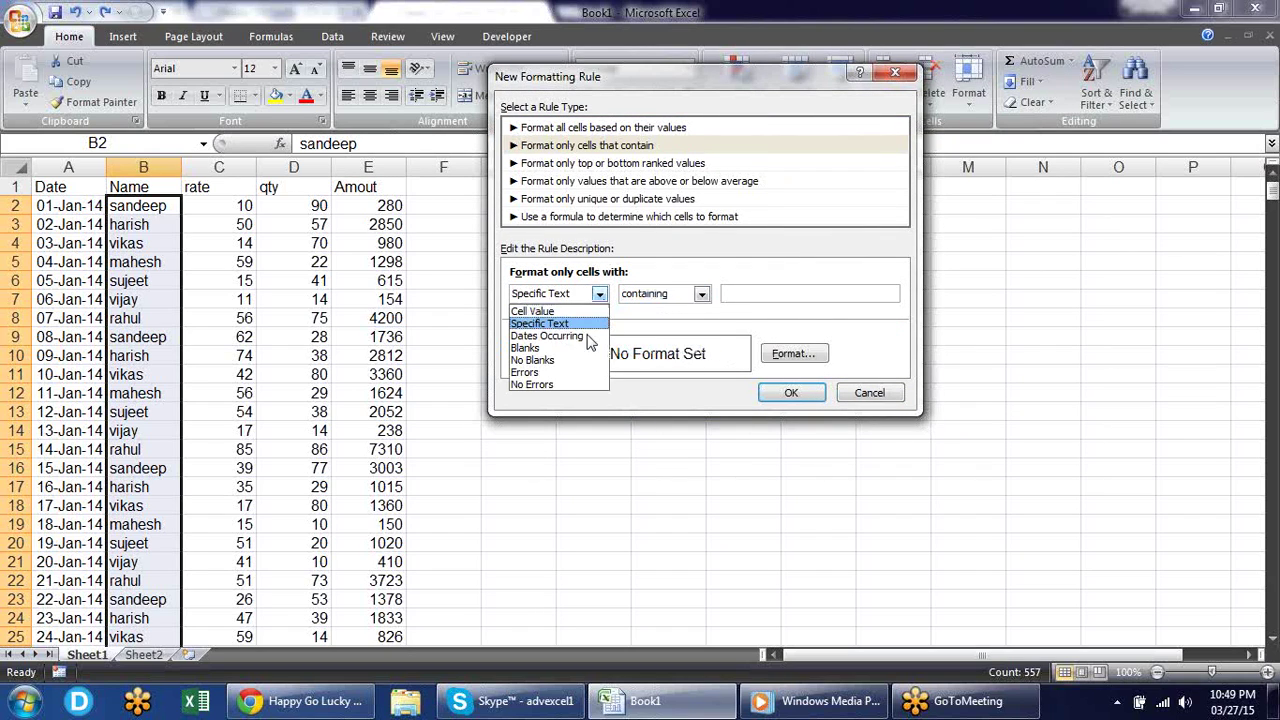
left_click(587, 337)
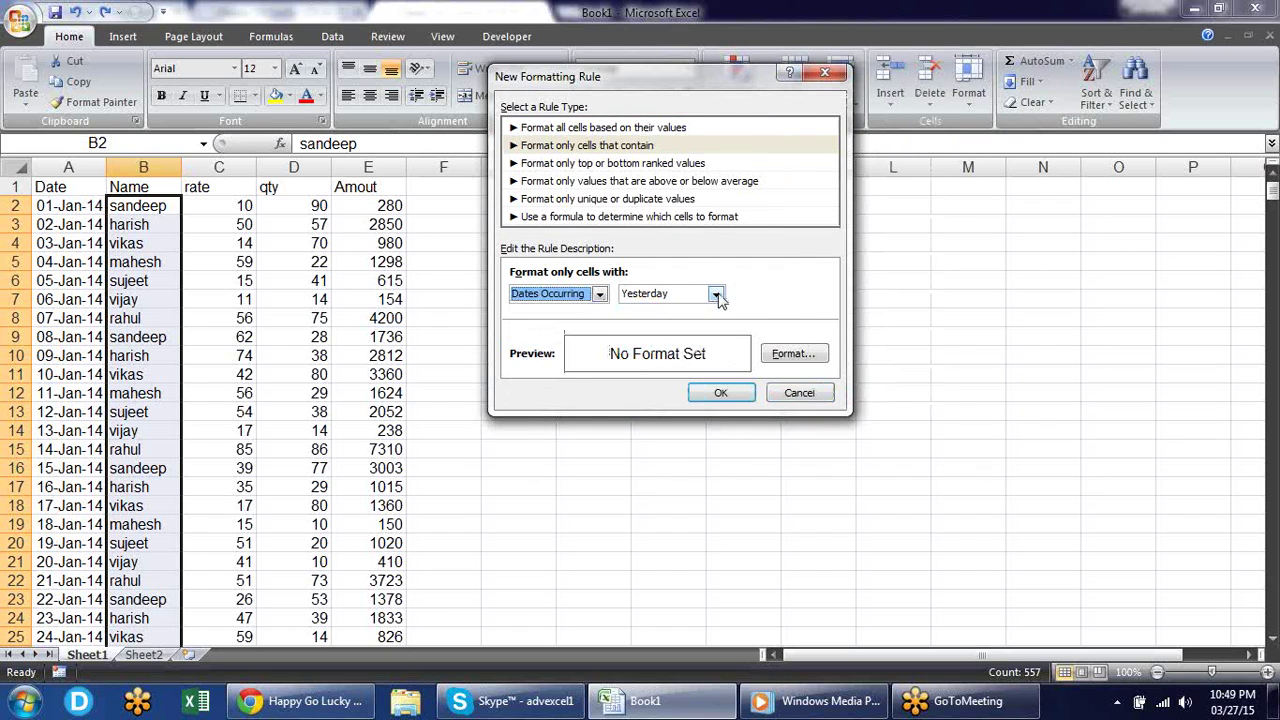
left_click(716, 294)
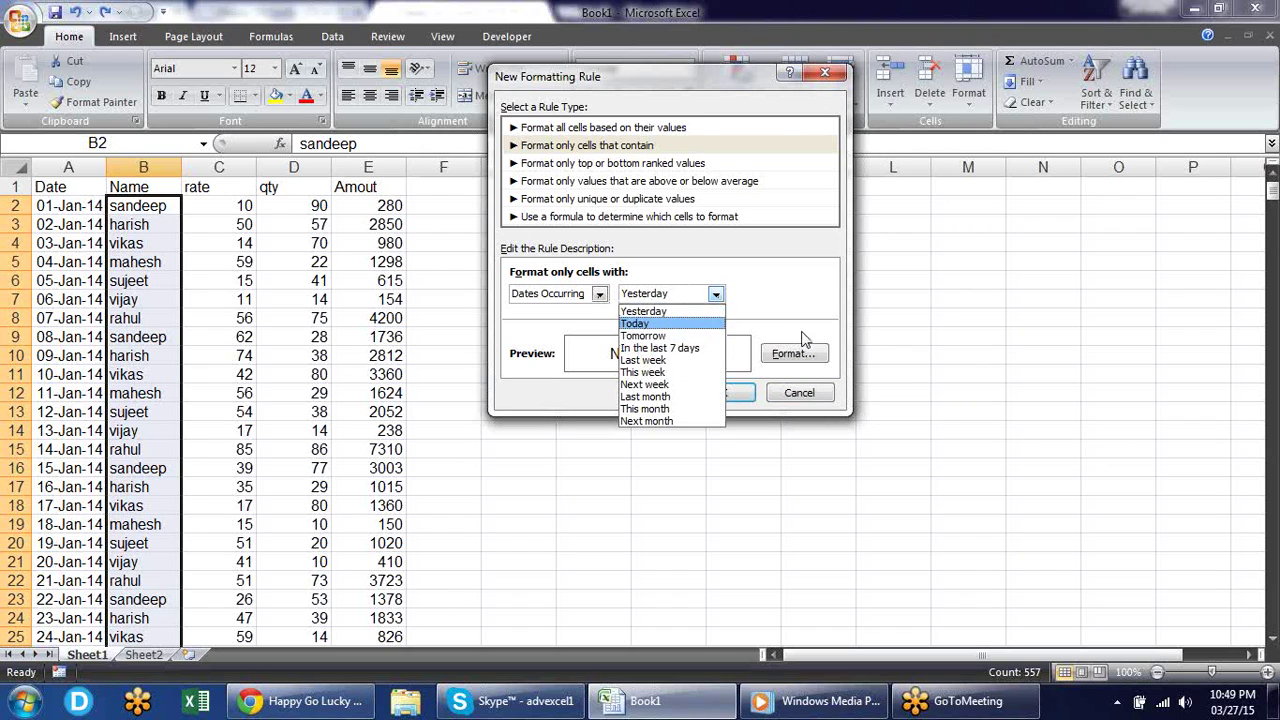
left_click(680, 326)
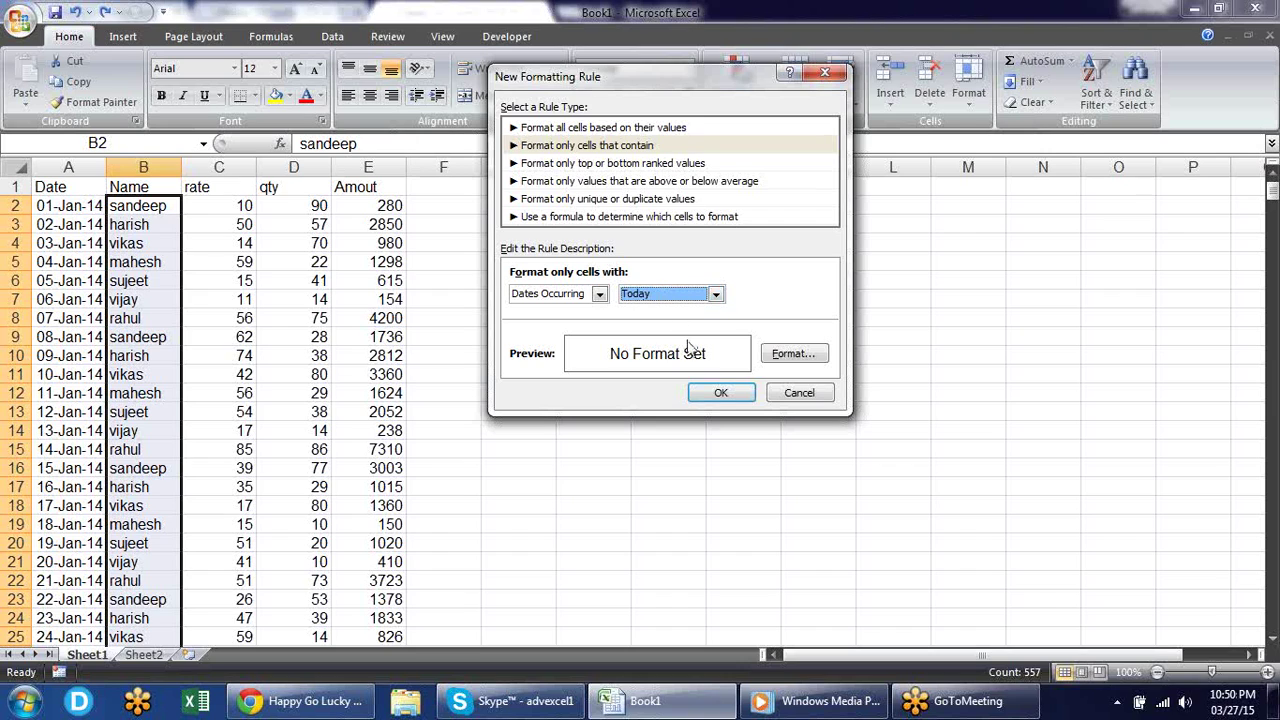
left_click(598, 294)
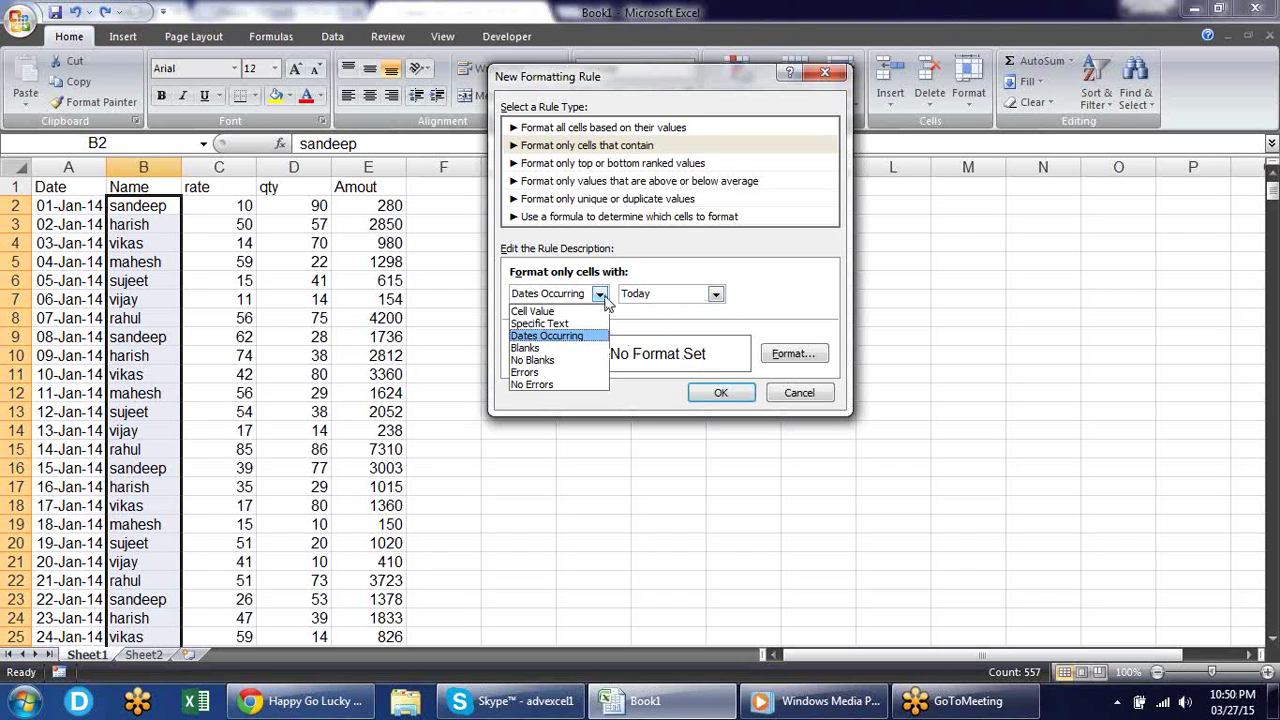
left_click(588, 348)
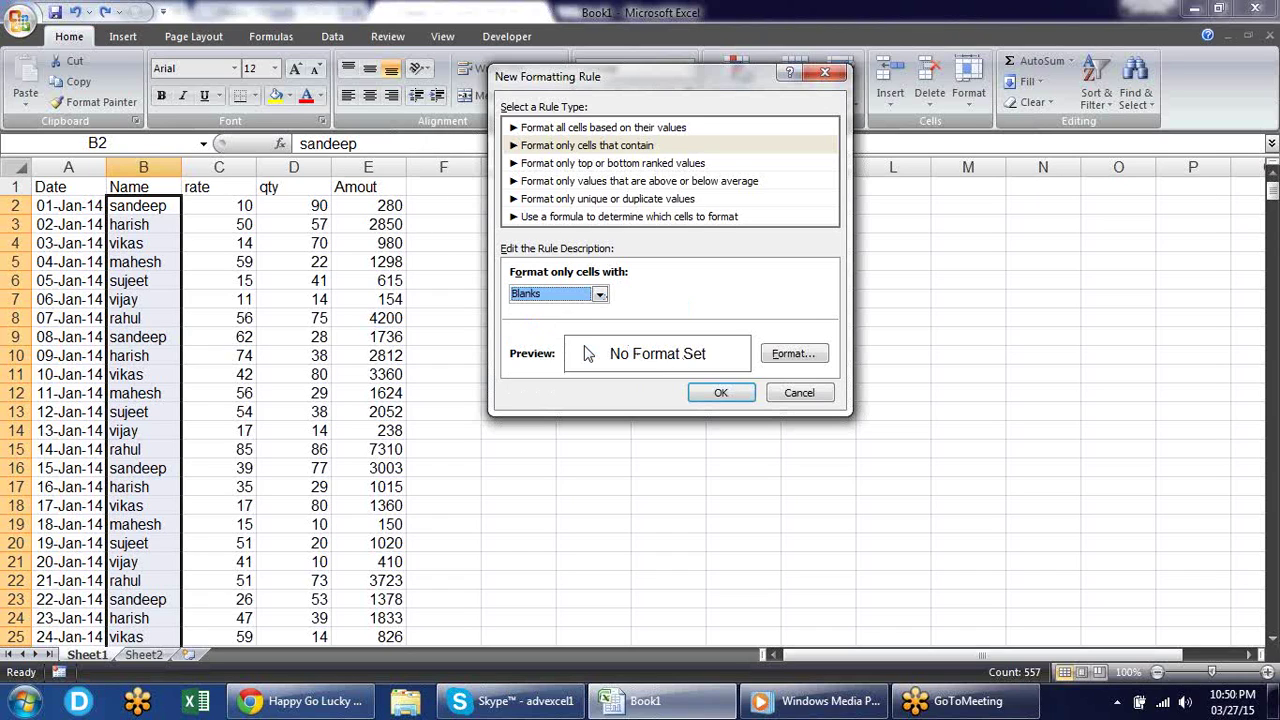
left_click(599, 294)
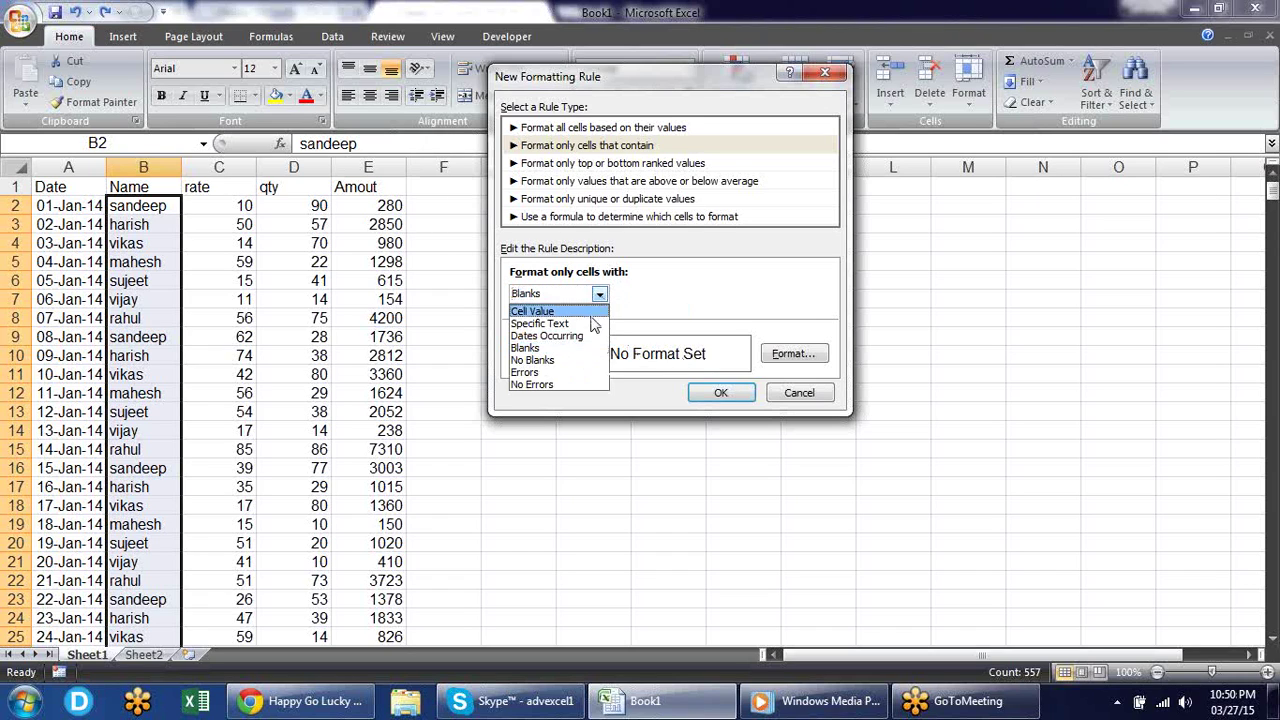
left_click(578, 361)
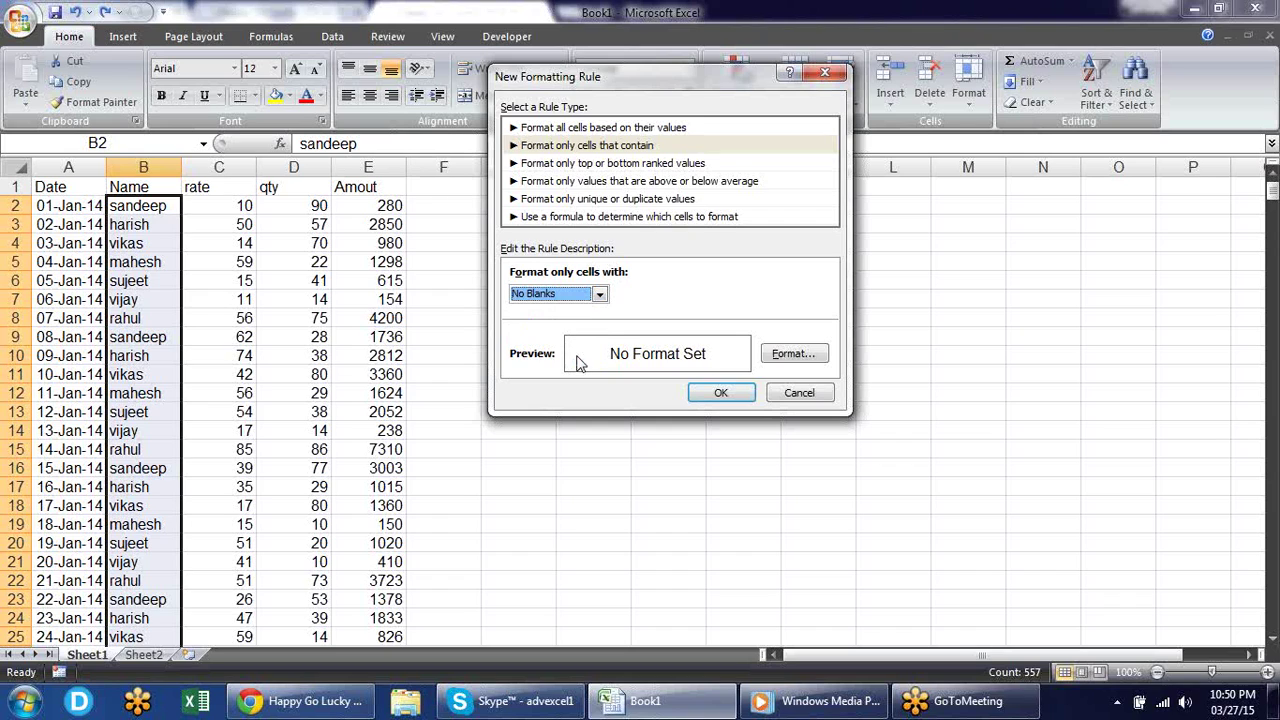
Set the rule's condition to Errors.
left_click(600, 297)
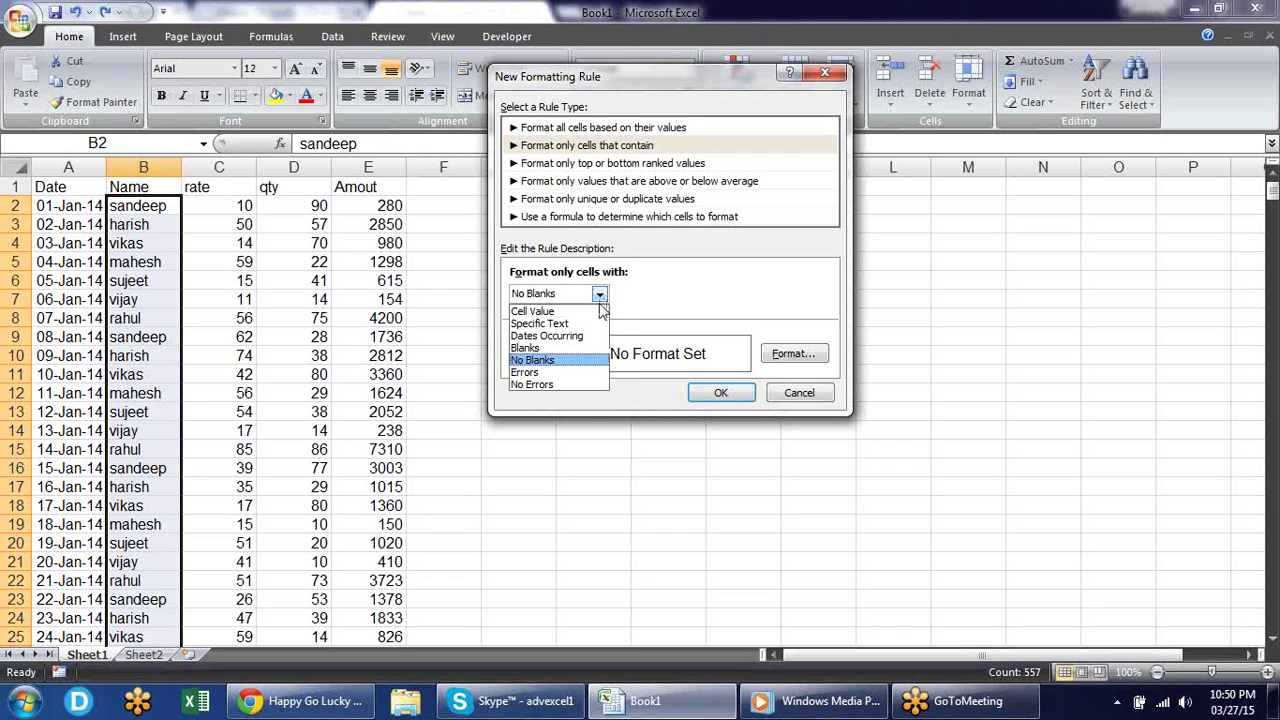
left_click(585, 376)
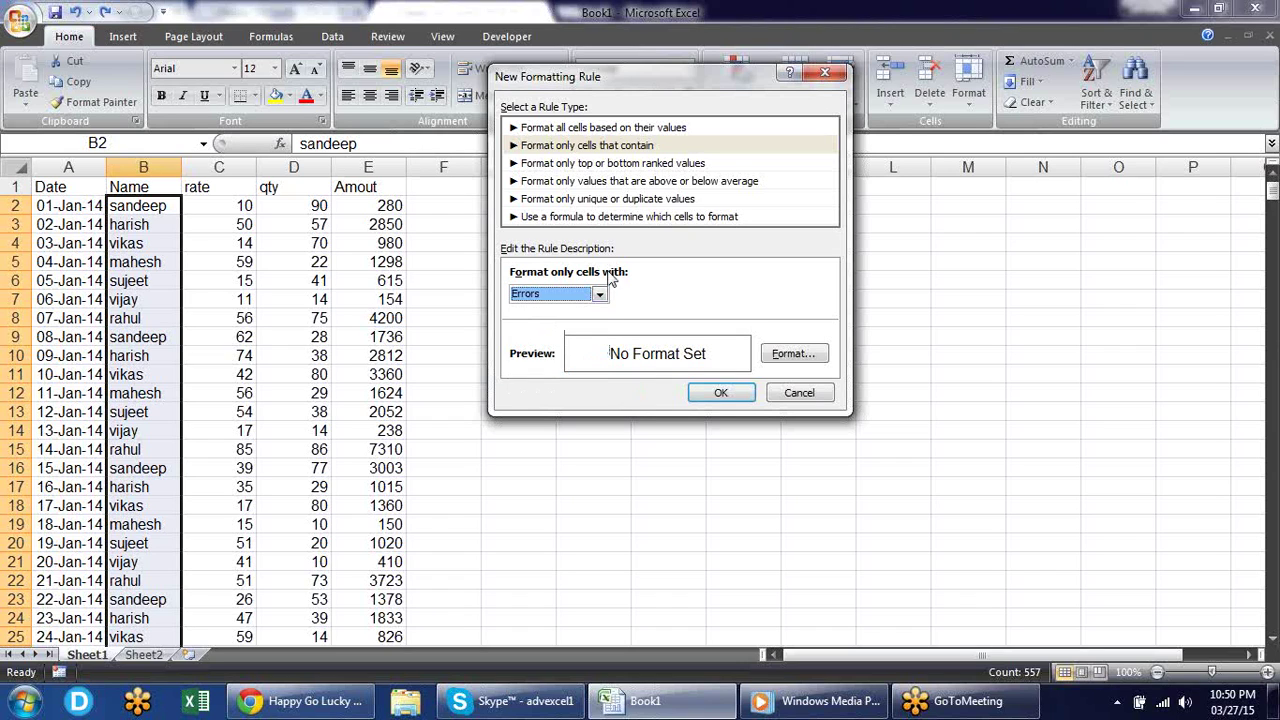
left_click(598, 300)
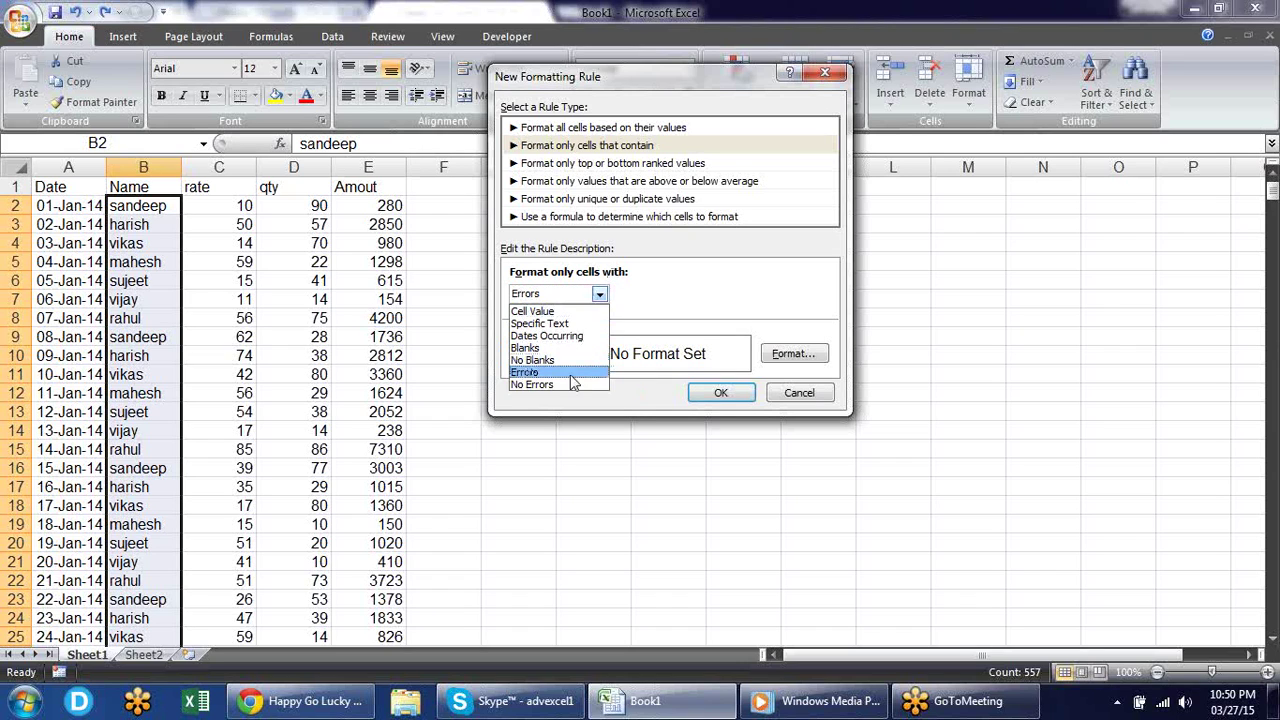
left_click(678, 287)
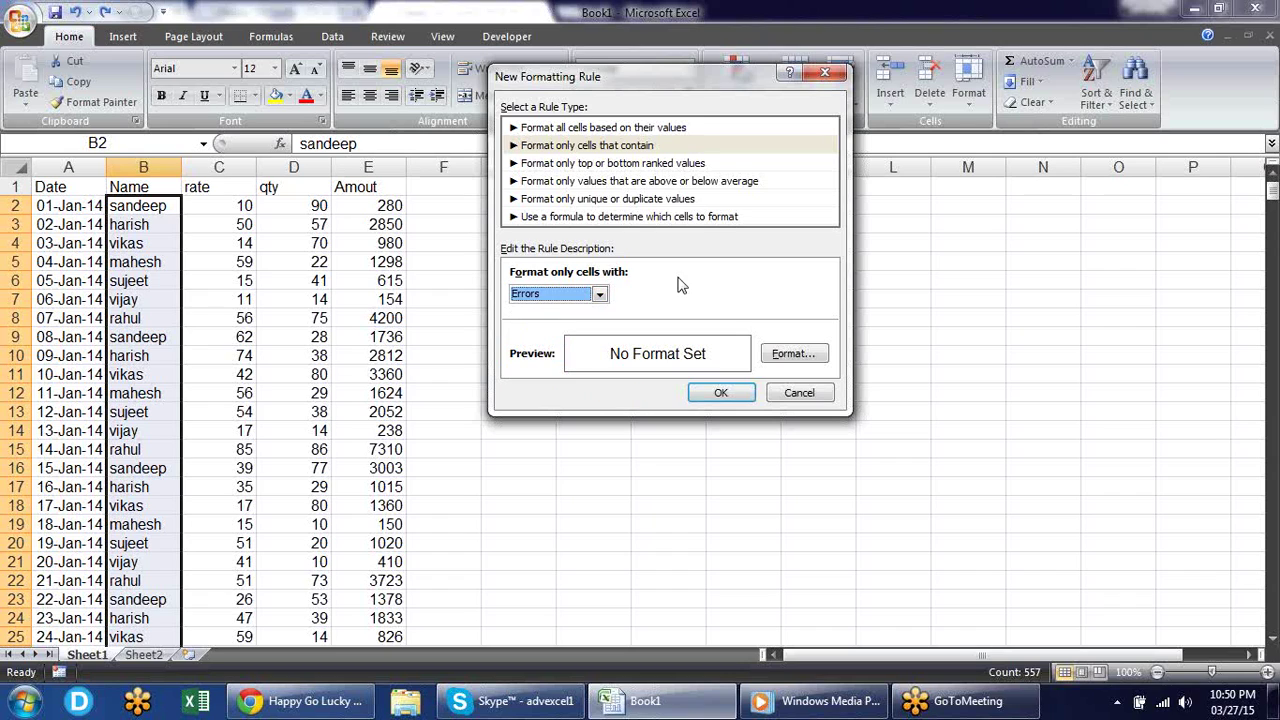
left_click(677, 164)
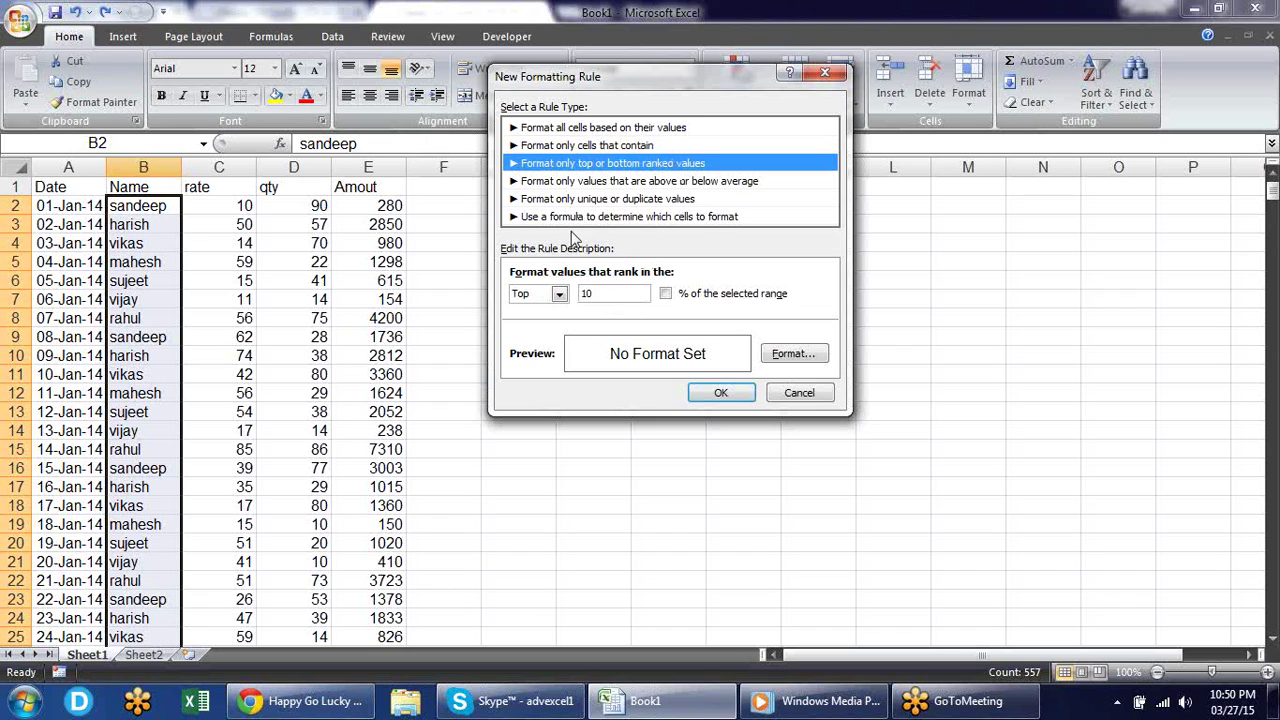
Check the Top ranking option, then switch back to cells containing Errors and close the dialog.
left_click(560, 294)
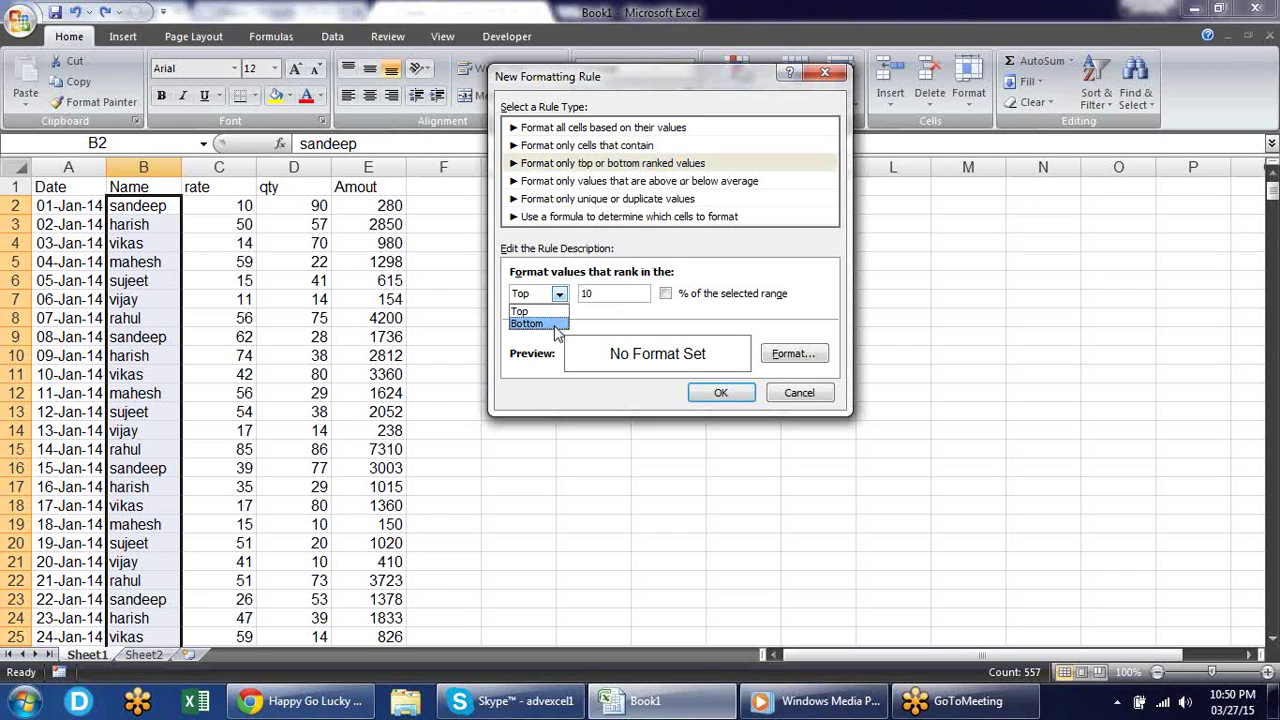
left_click(735, 284)
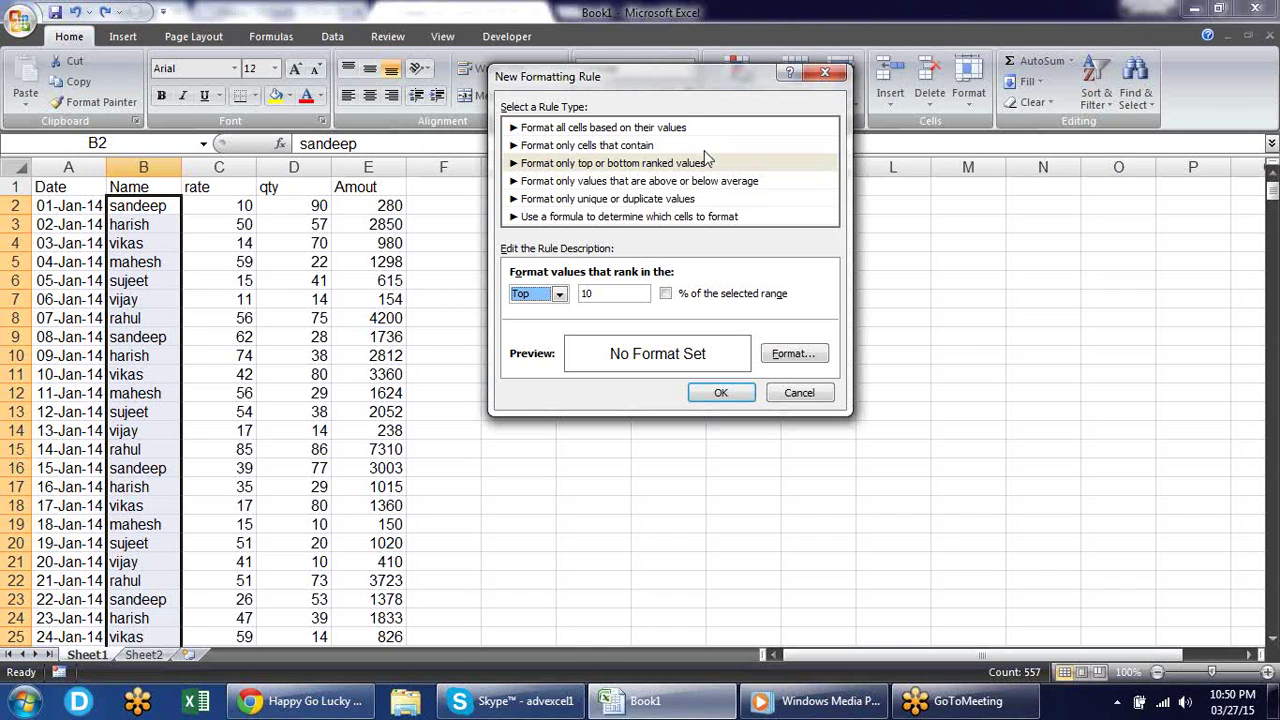
left_click(672, 147)
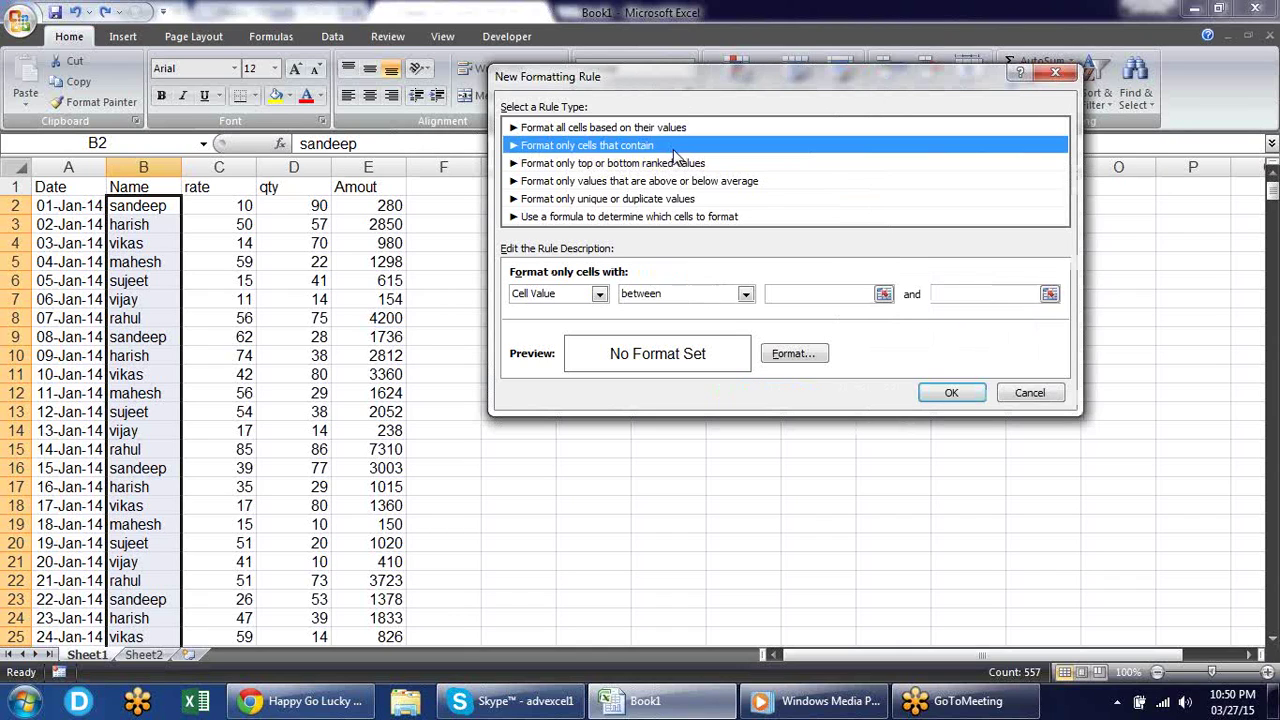
left_click(598, 294)
left_click(586, 372)
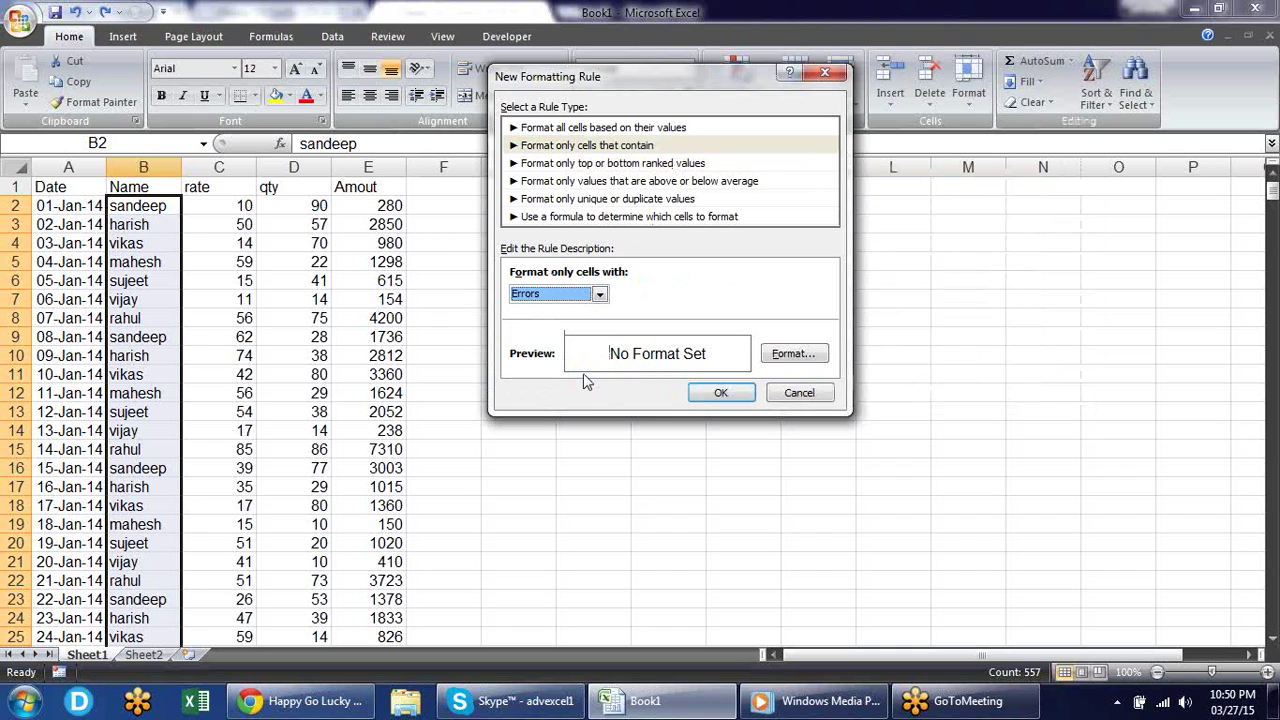
key("Return")
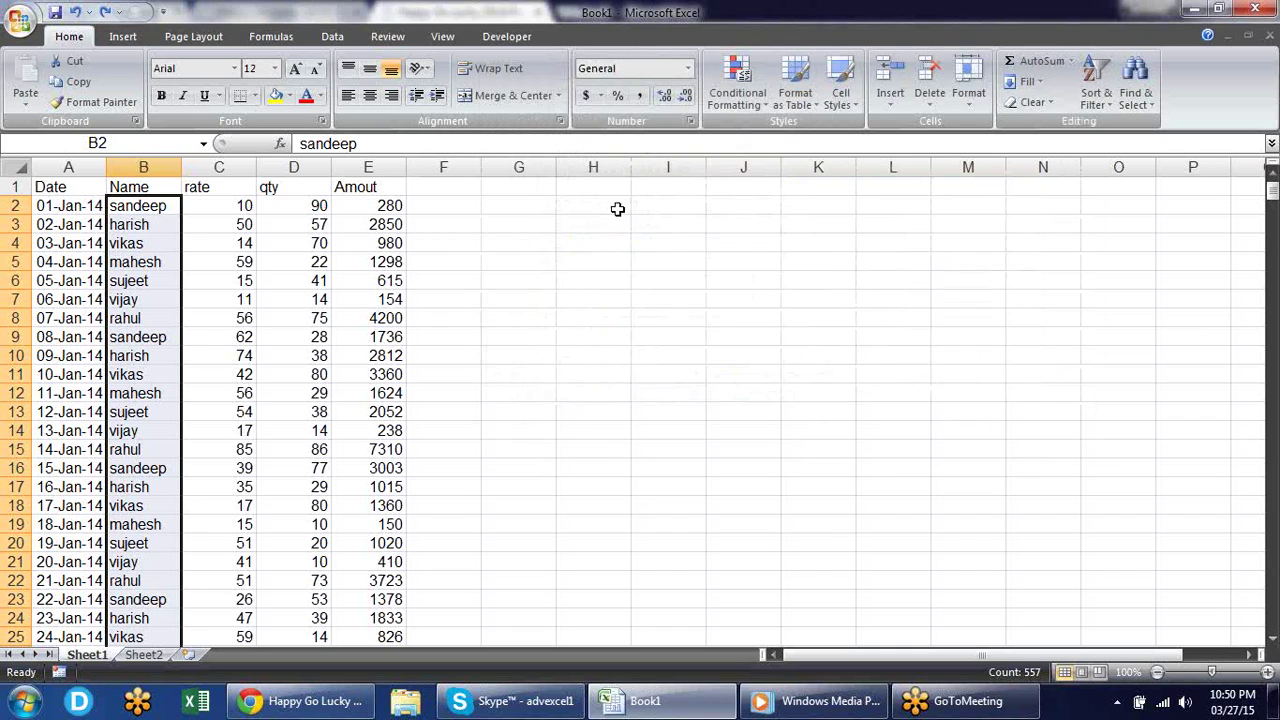
Enter =NA() in H2 and =12/0 in H3 to produce #N/A and #DIV/0!
left_click(625, 205)
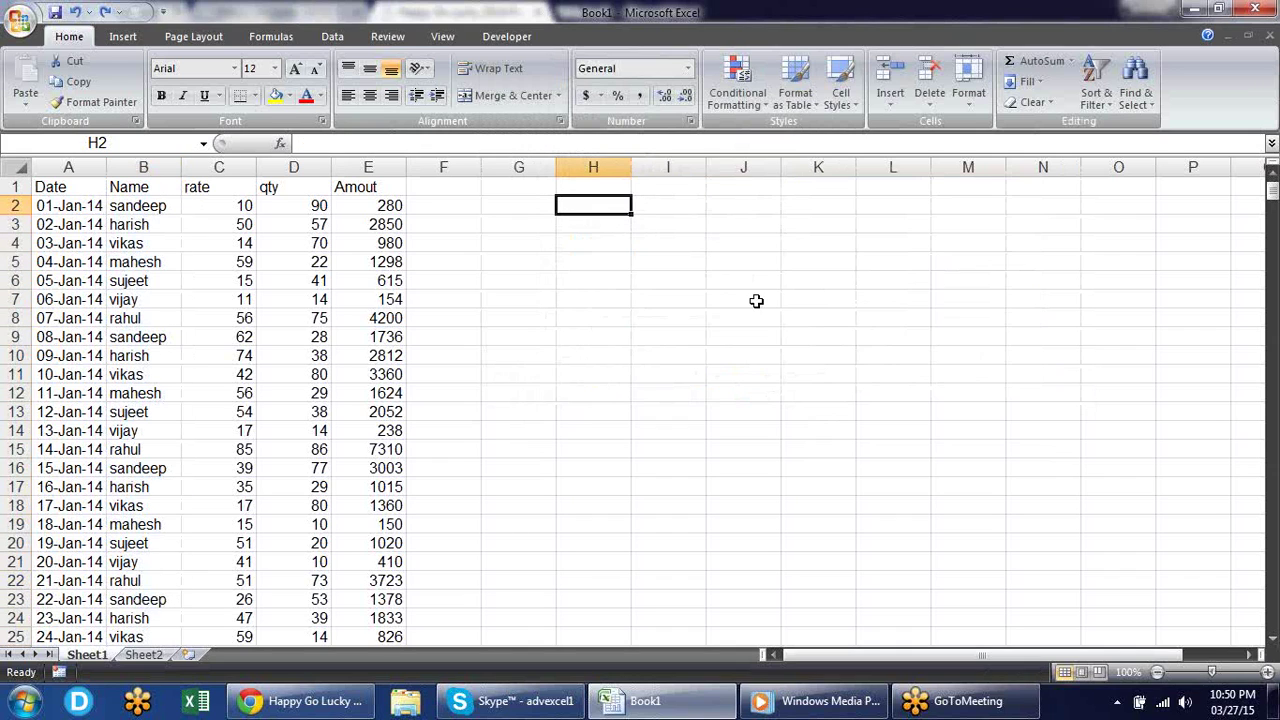
type("=na")
key("Tab")
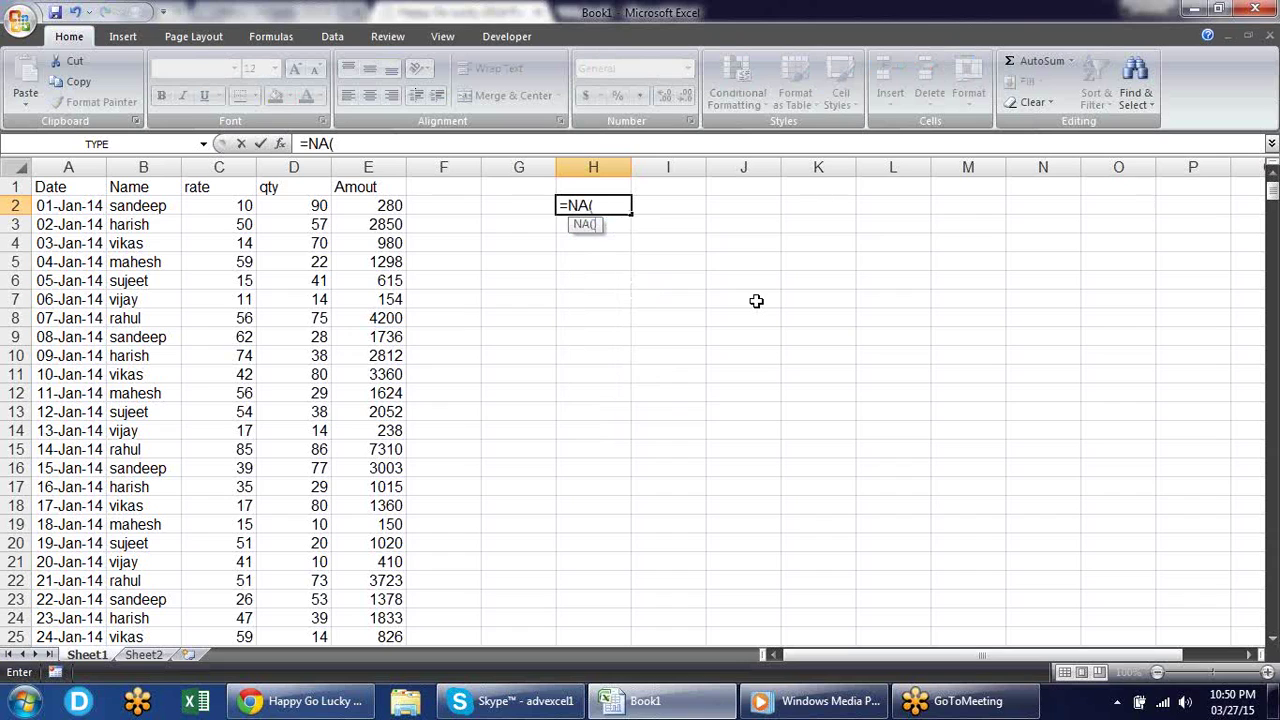
type(")")
key("Return")
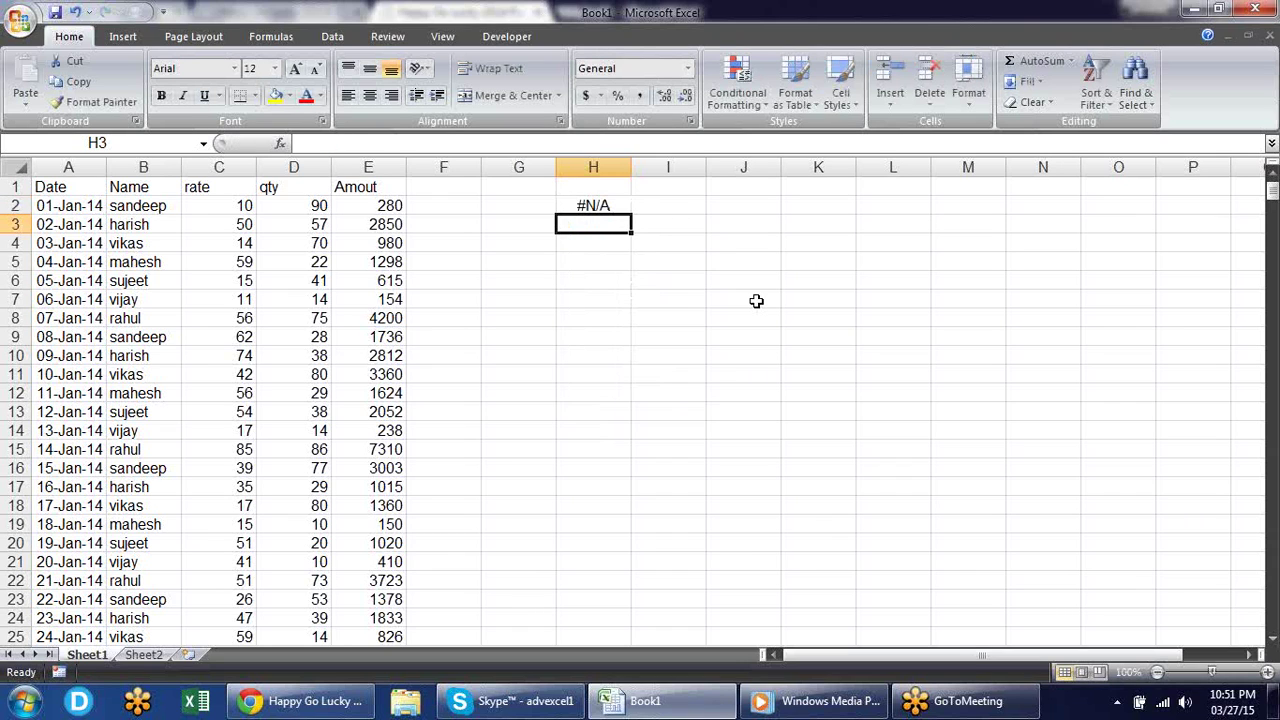
type("=")
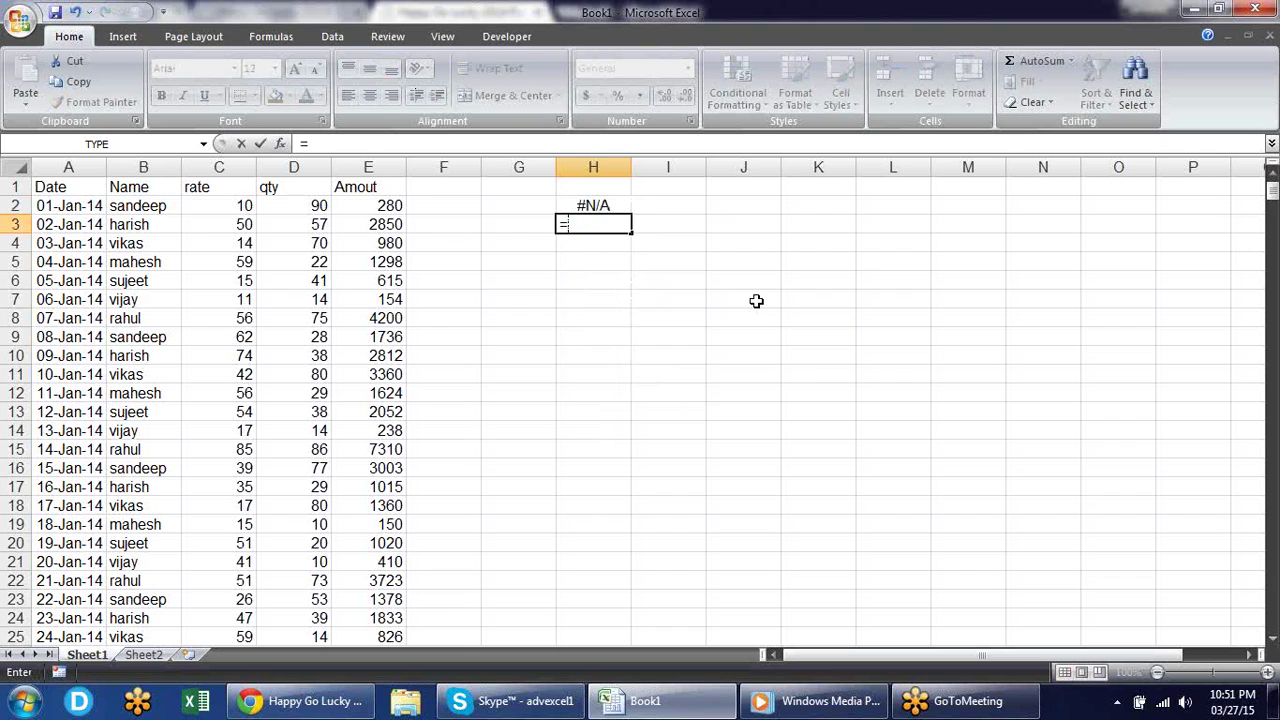
type("12/")
type("0")
key("Return")
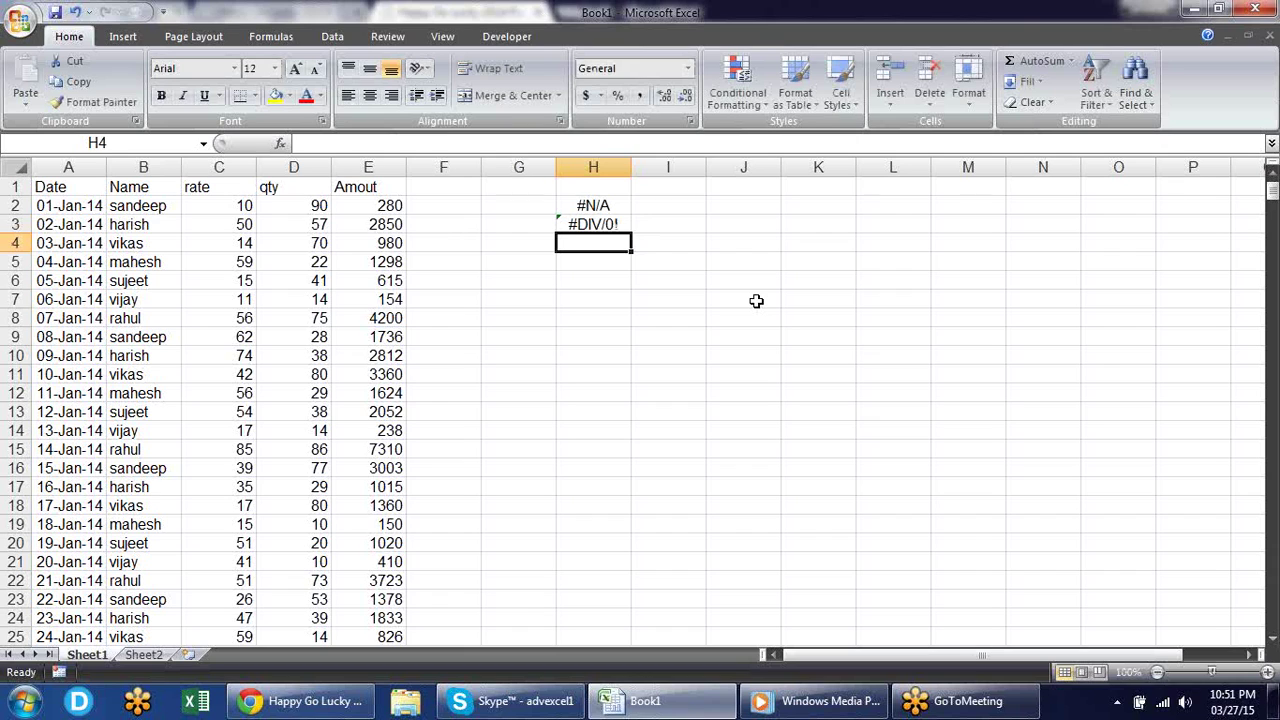
Create a #REF! error in H4 by pasting a copied =A2 helper formula, then clear the helper.
key("Right")
key("Right")
type("=")
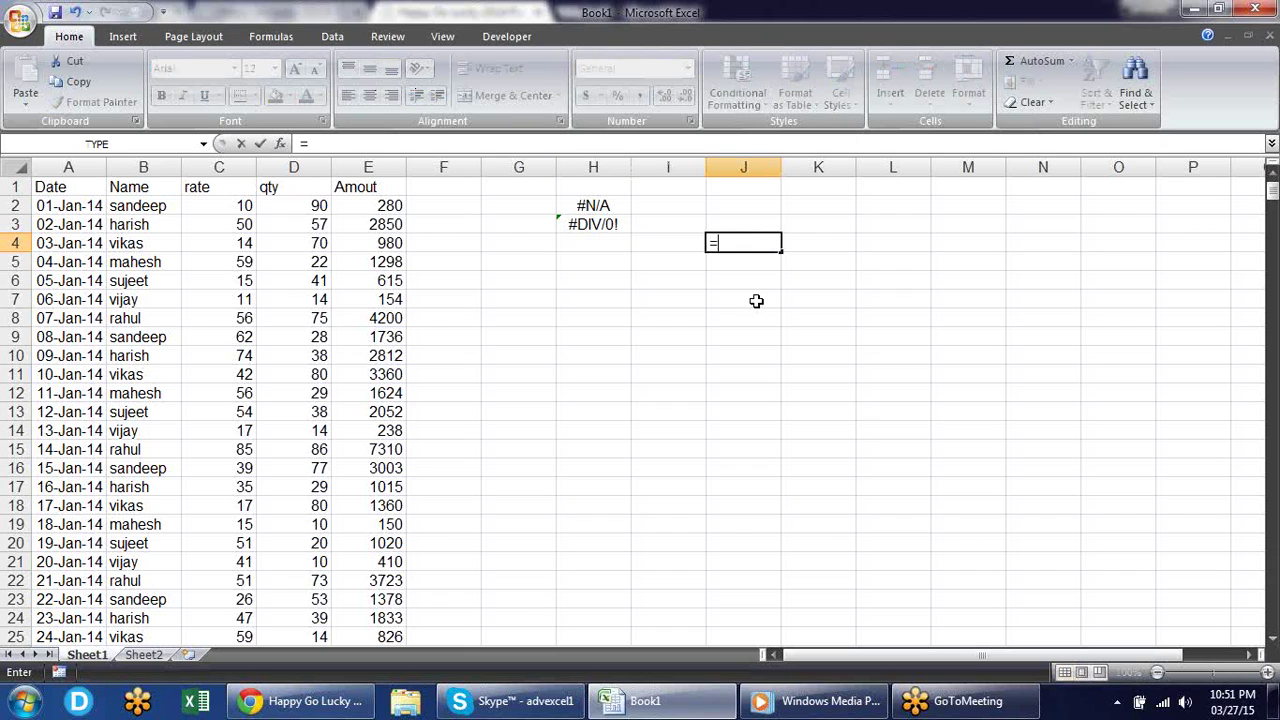
left_click(46, 206)
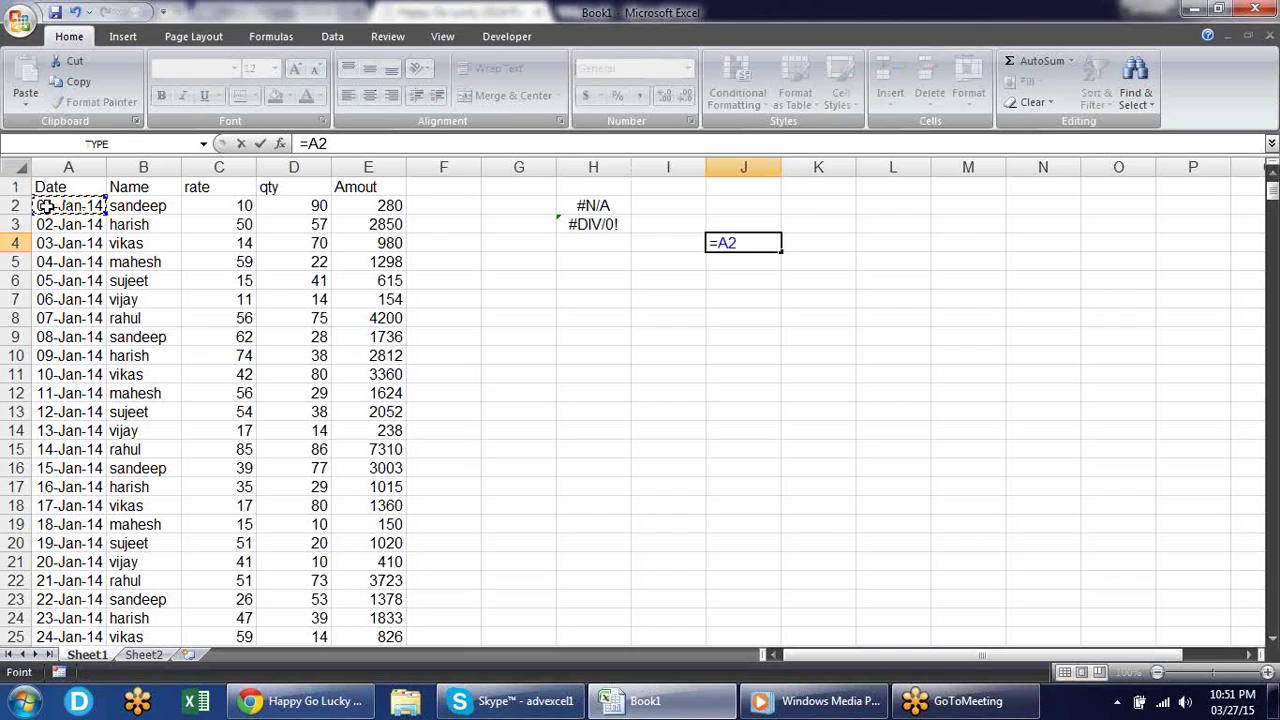
key("Return")
key("Up")
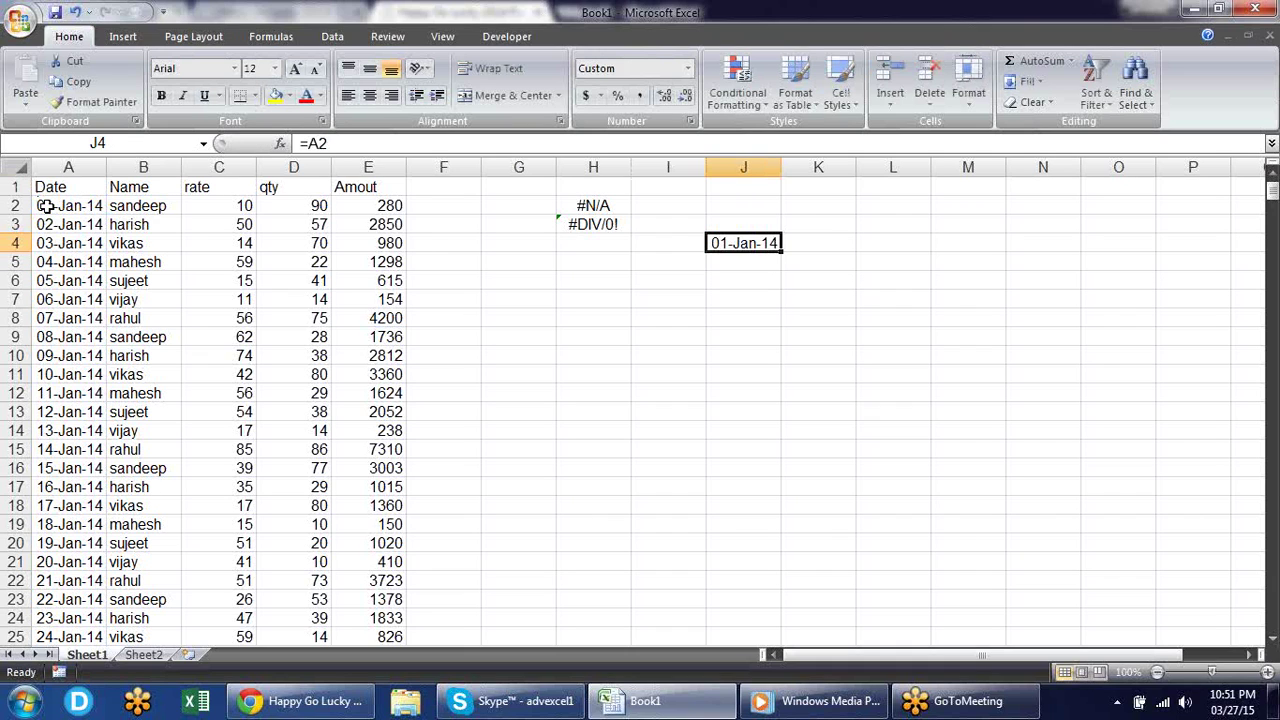
key("ctrl+c")
key("Left")
key("Left")
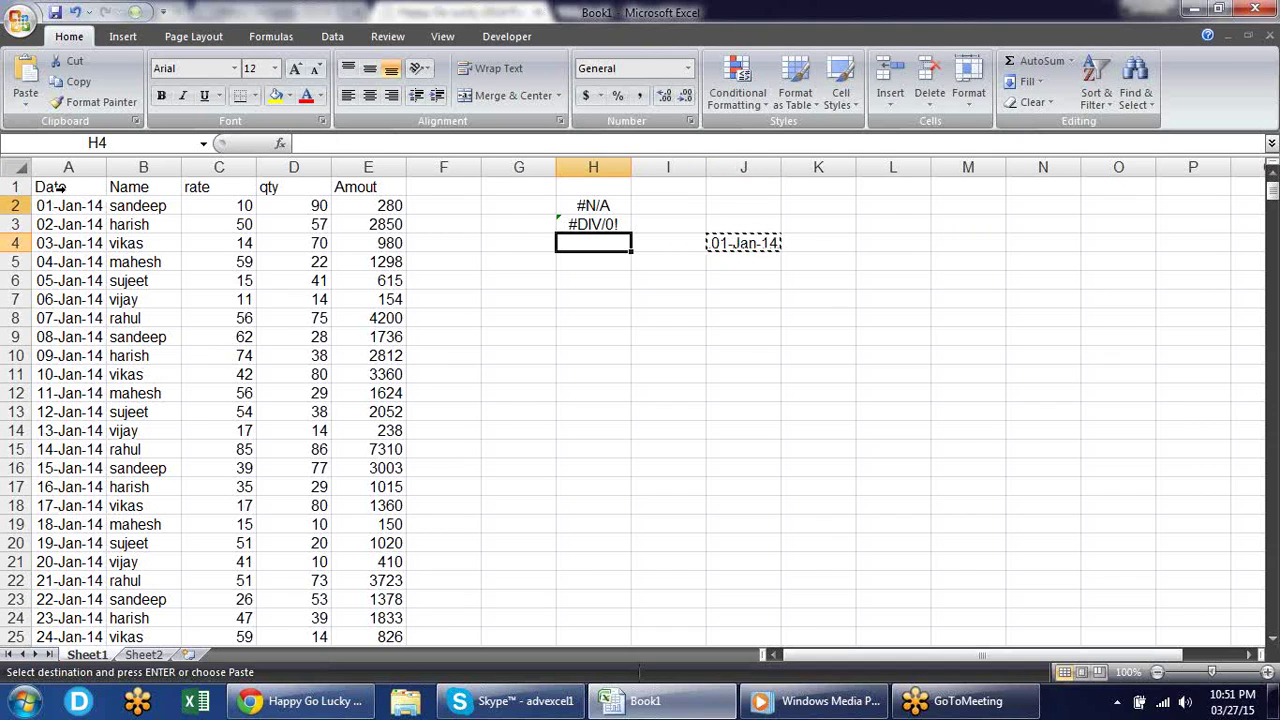
key("Return")
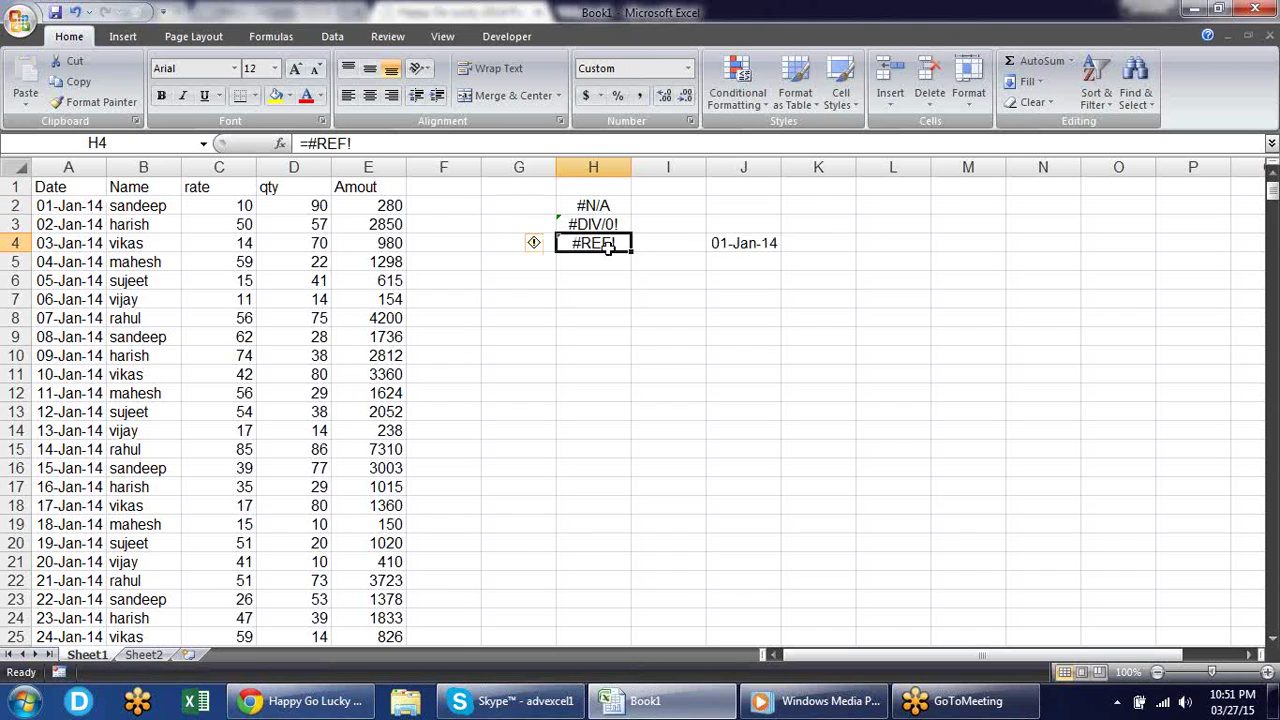
left_click(737, 241)
key("Delete")
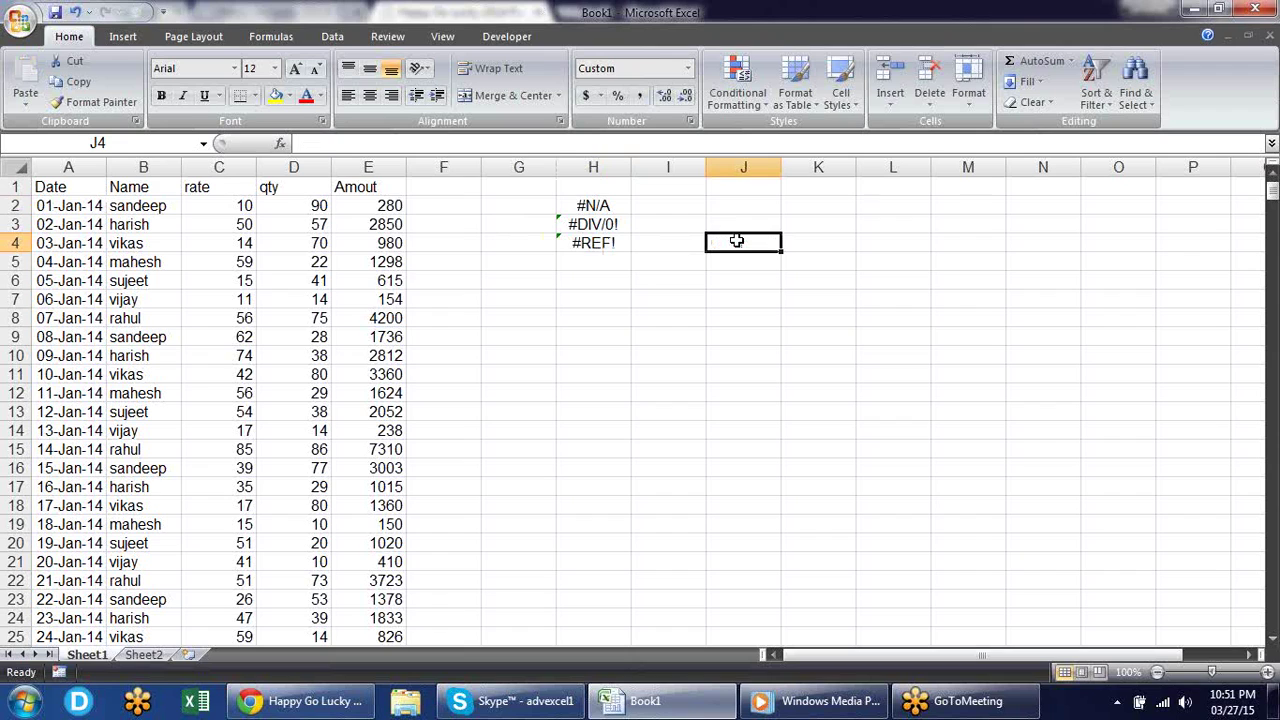
Type sandeep in H5 and 18 in H6, then select H2:H6.
key("Left")
key("Left")
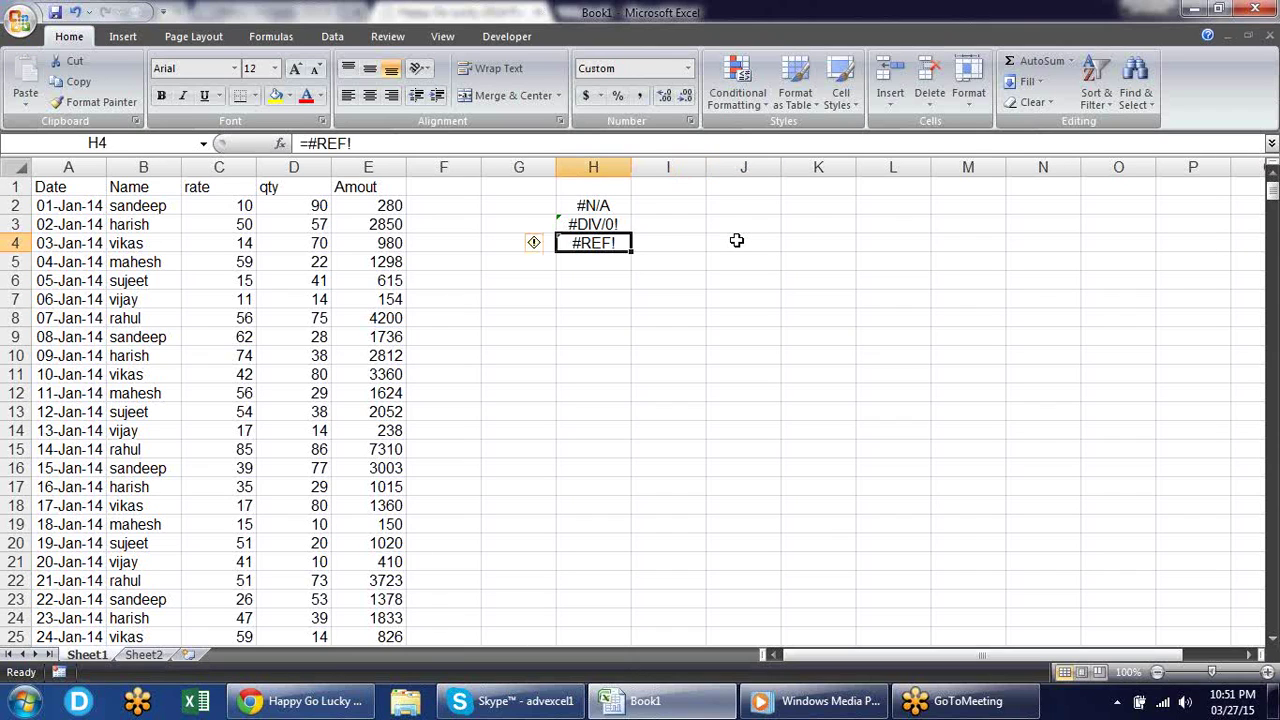
key("Down")
type("sandeep")
key("Return")
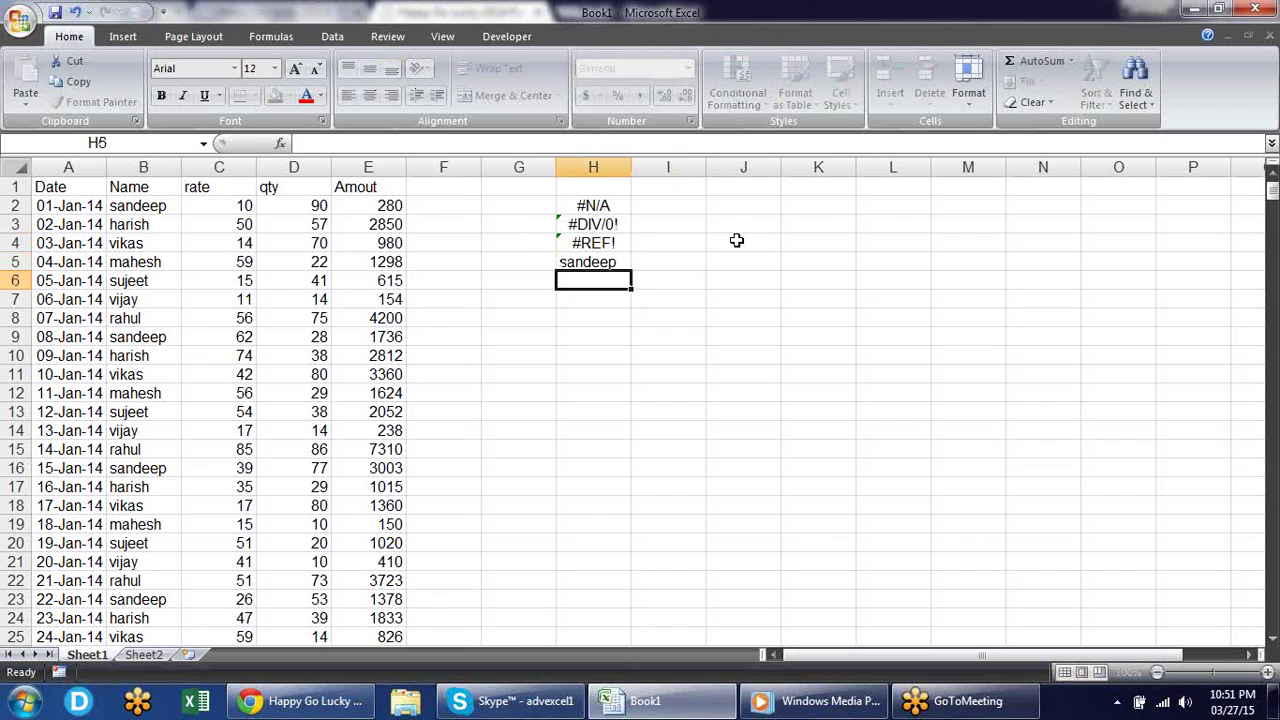
type("18")
key("Return")
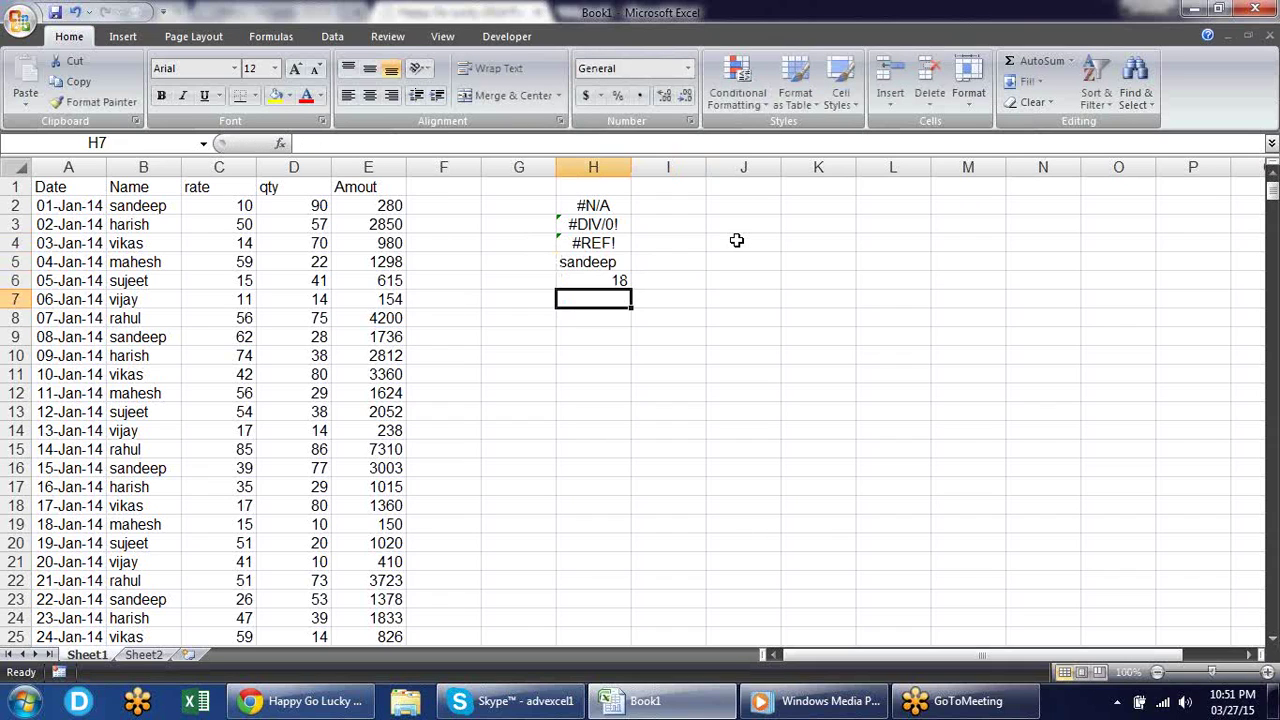
key("Up")
key("Up")
key("Up")
key("Up")
key("Up")
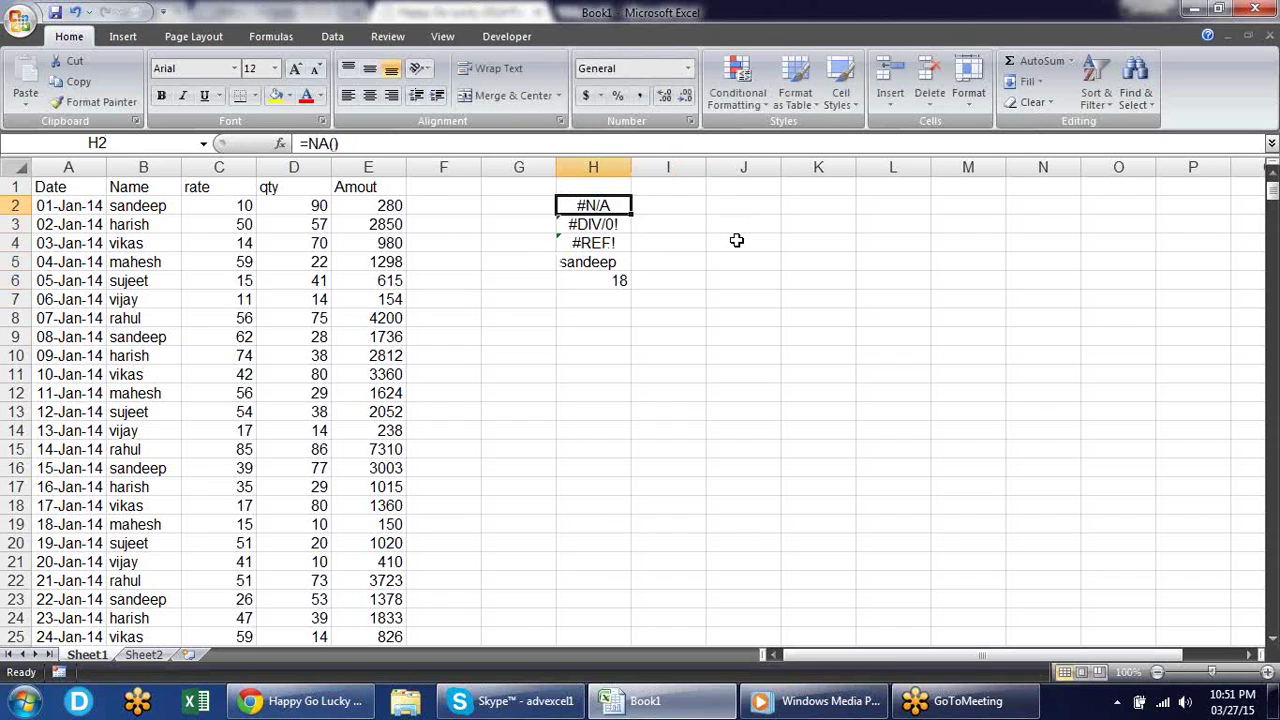
key("shift+Down")
key("shift+Down")
key("shift+Down")
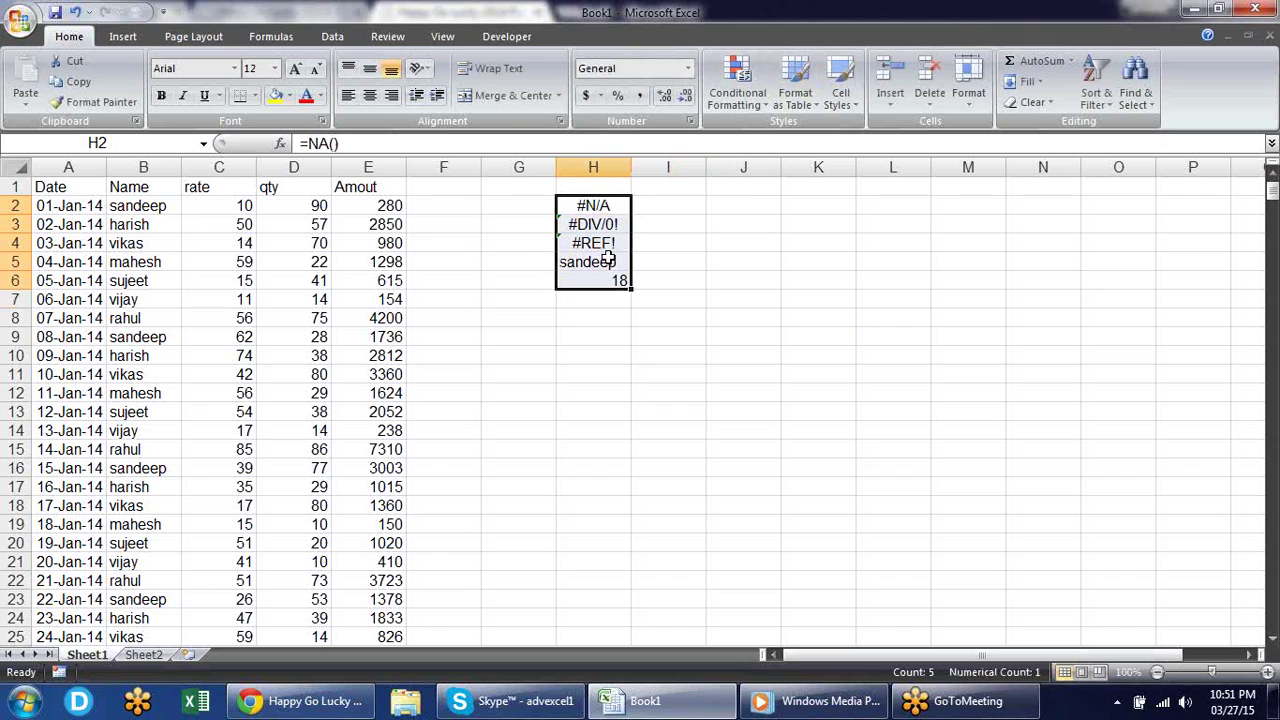
Create a 'Format only cells that contain Errors' rule on H2:H6 with an orange fill.
left_click(738, 92)
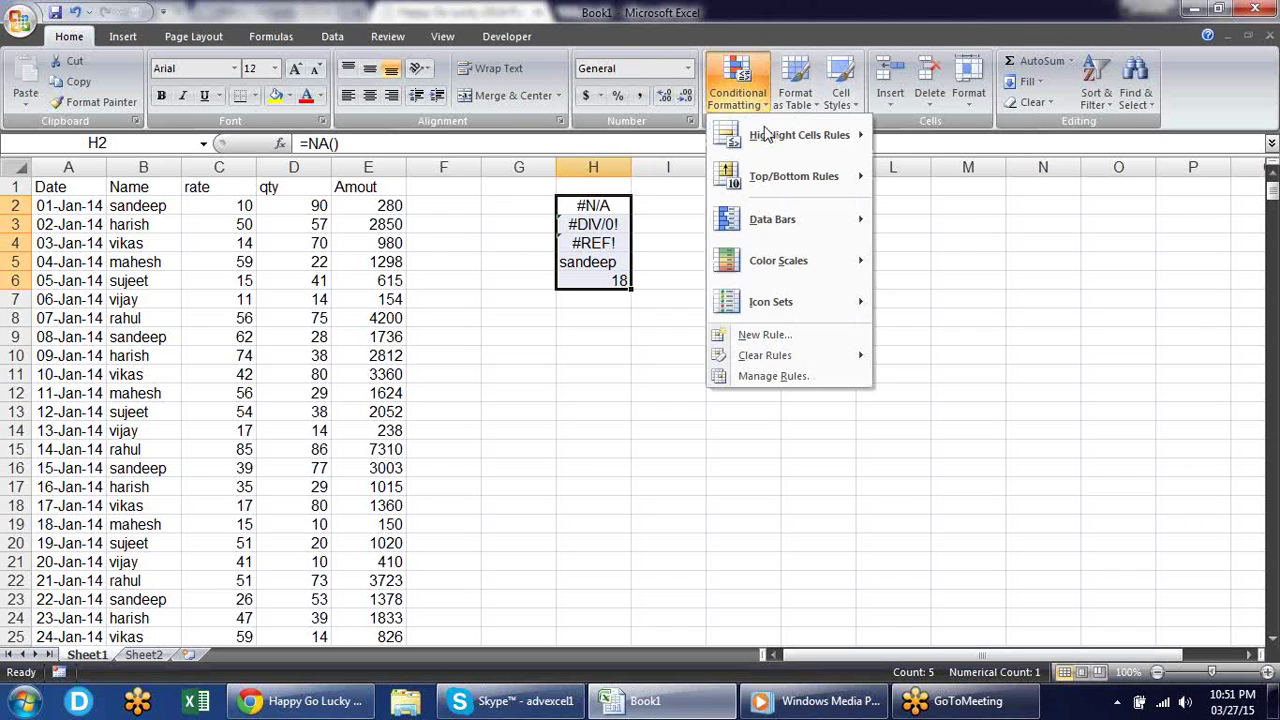
left_click(764, 335)
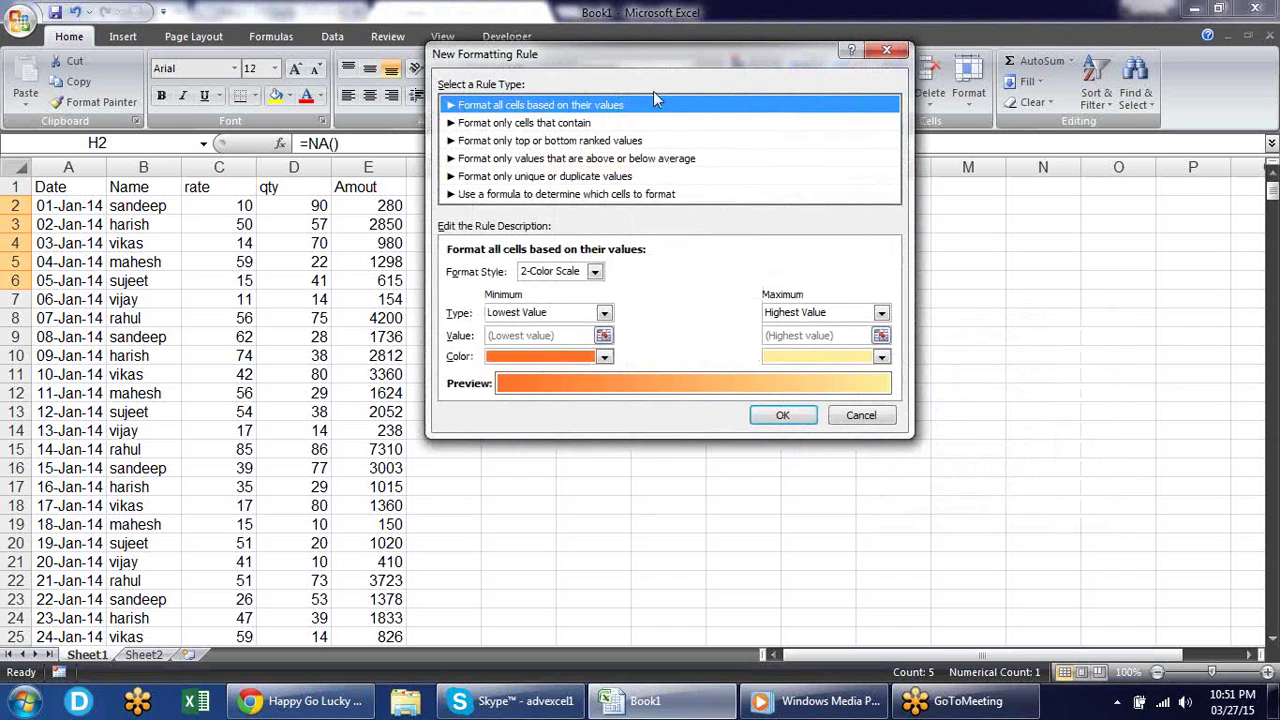
left_click_drag(638, 59, 918, 155)
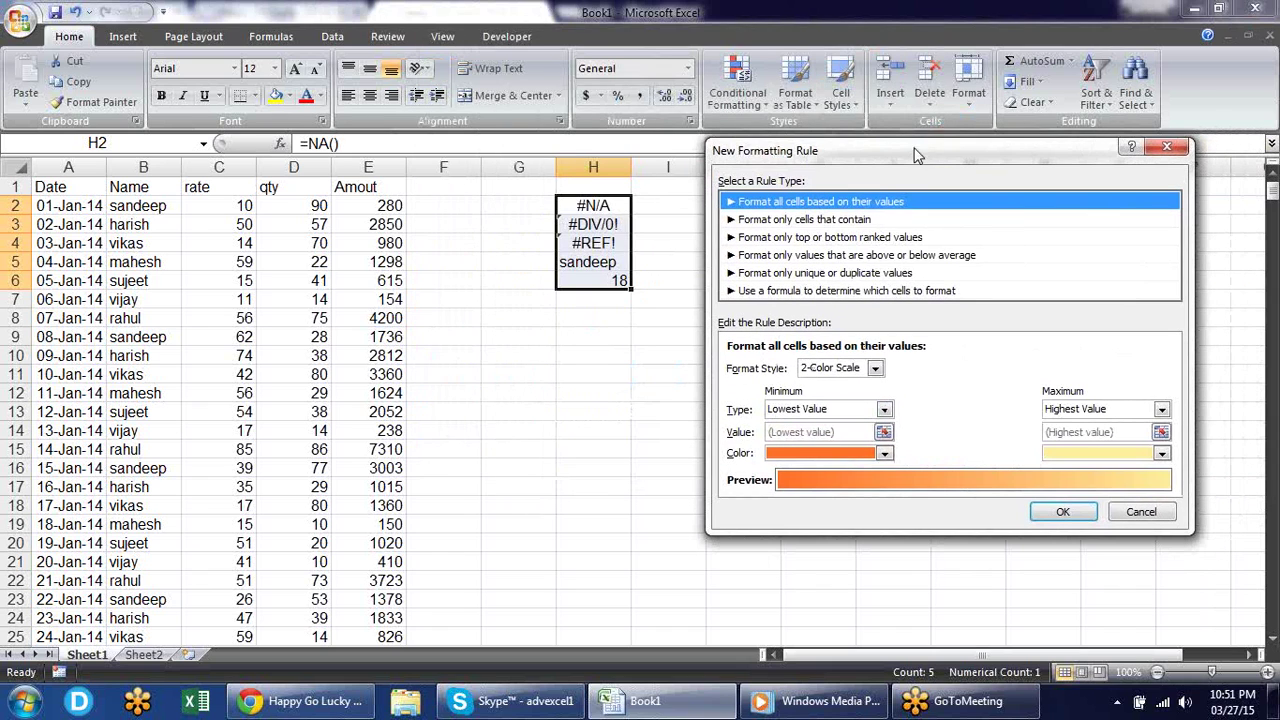
left_click(838, 221)
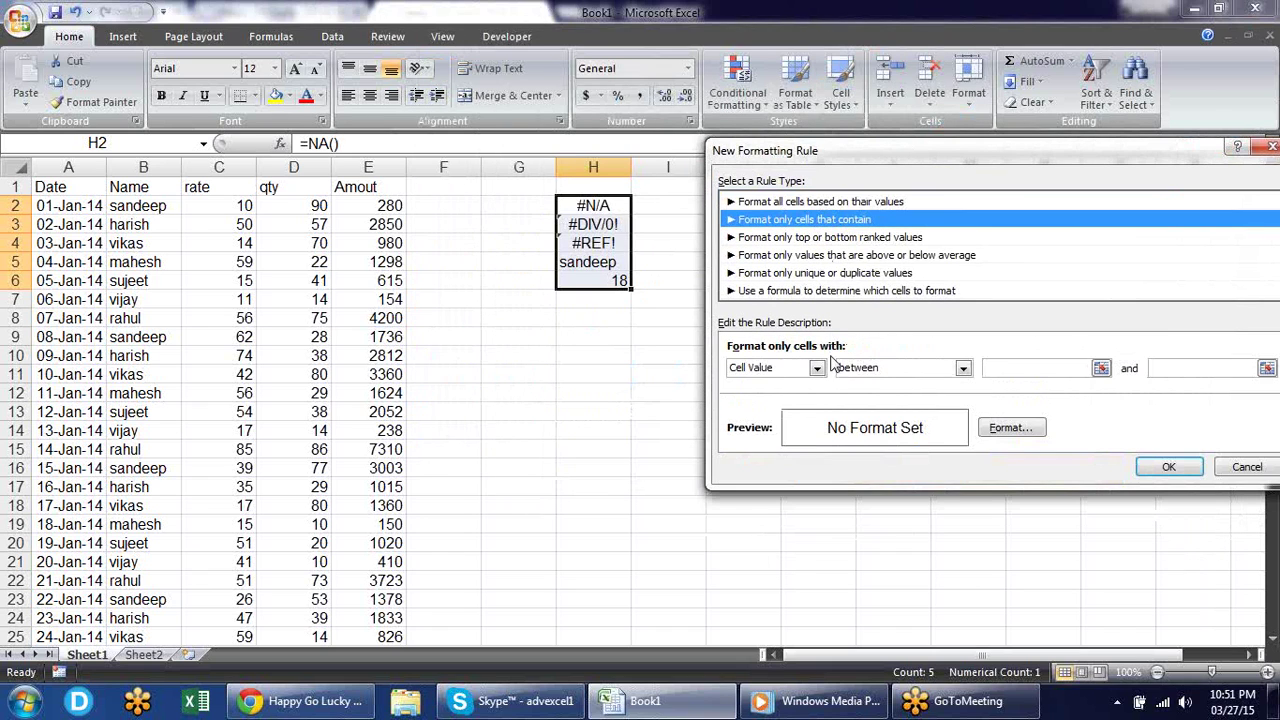
left_click(817, 370)
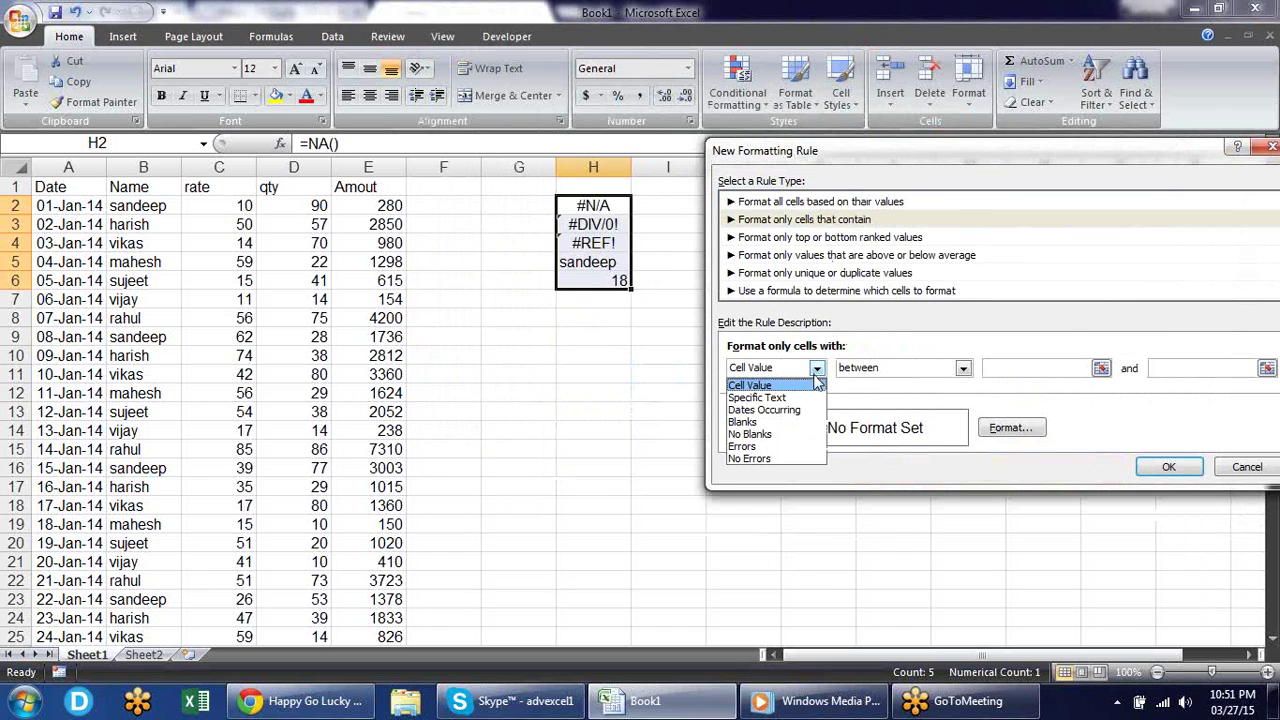
left_click(792, 447)
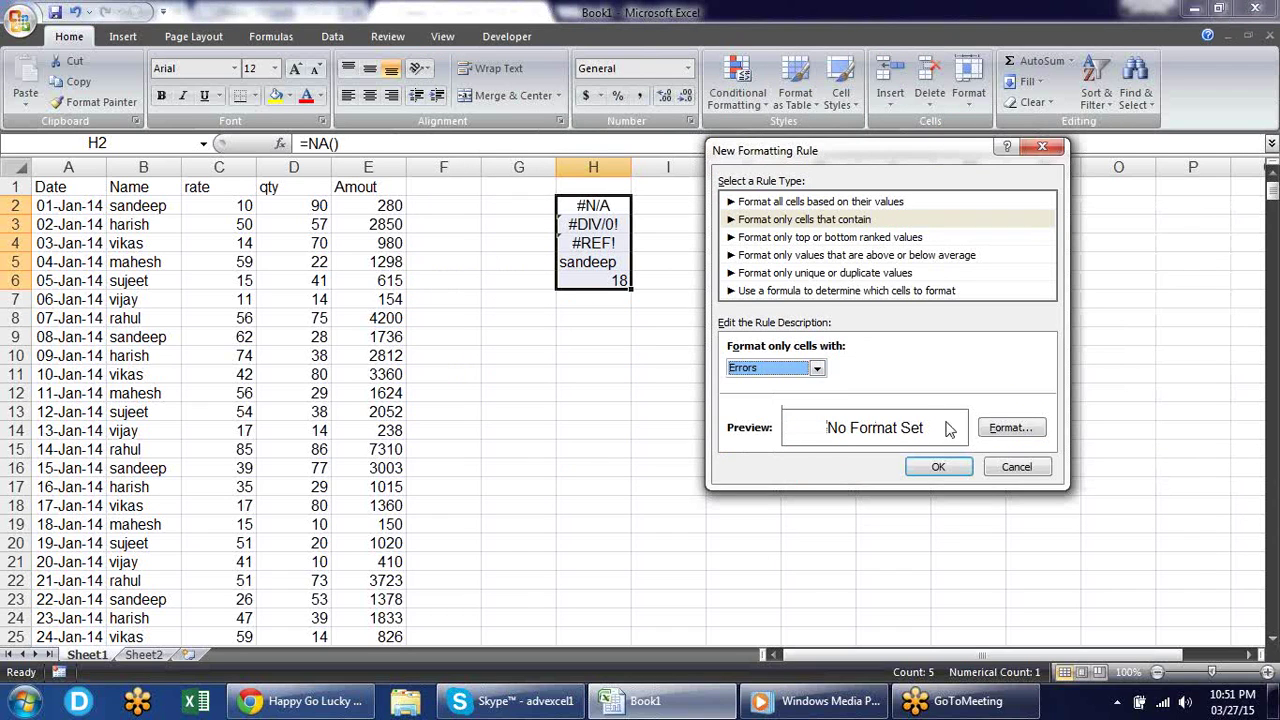
left_click(1010, 428)
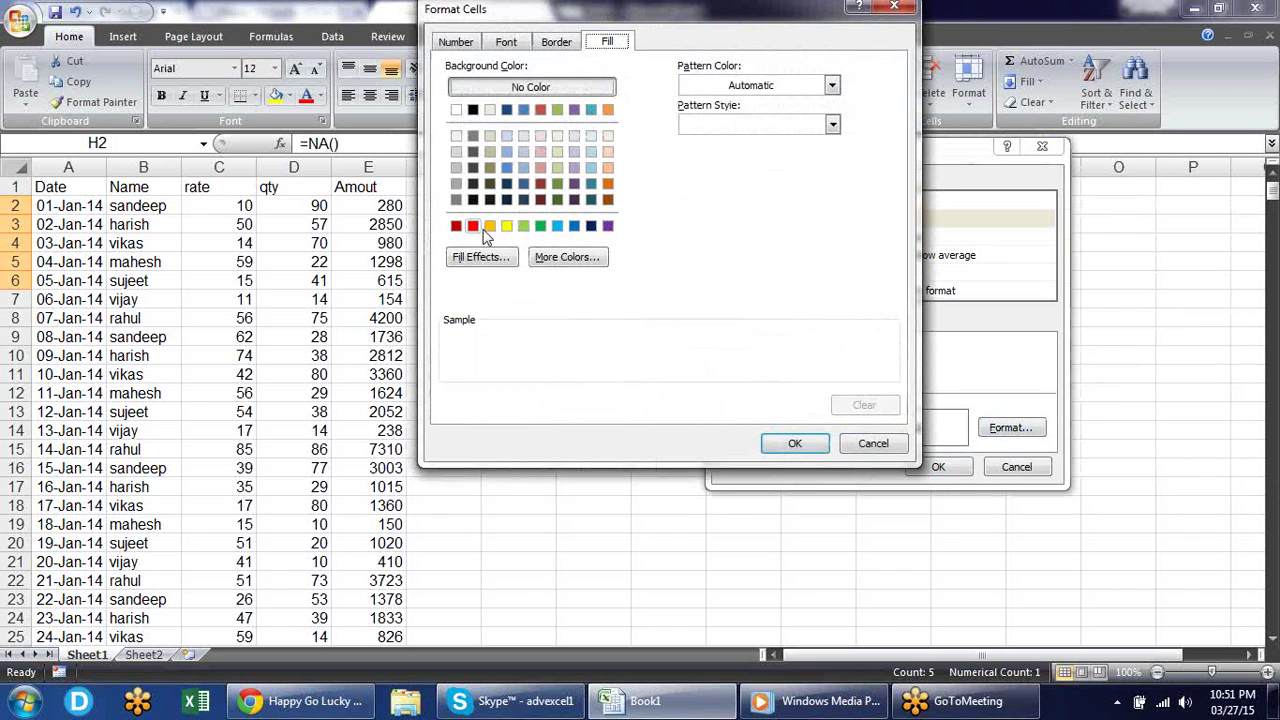
left_click(489, 225)
left_click(795, 443)
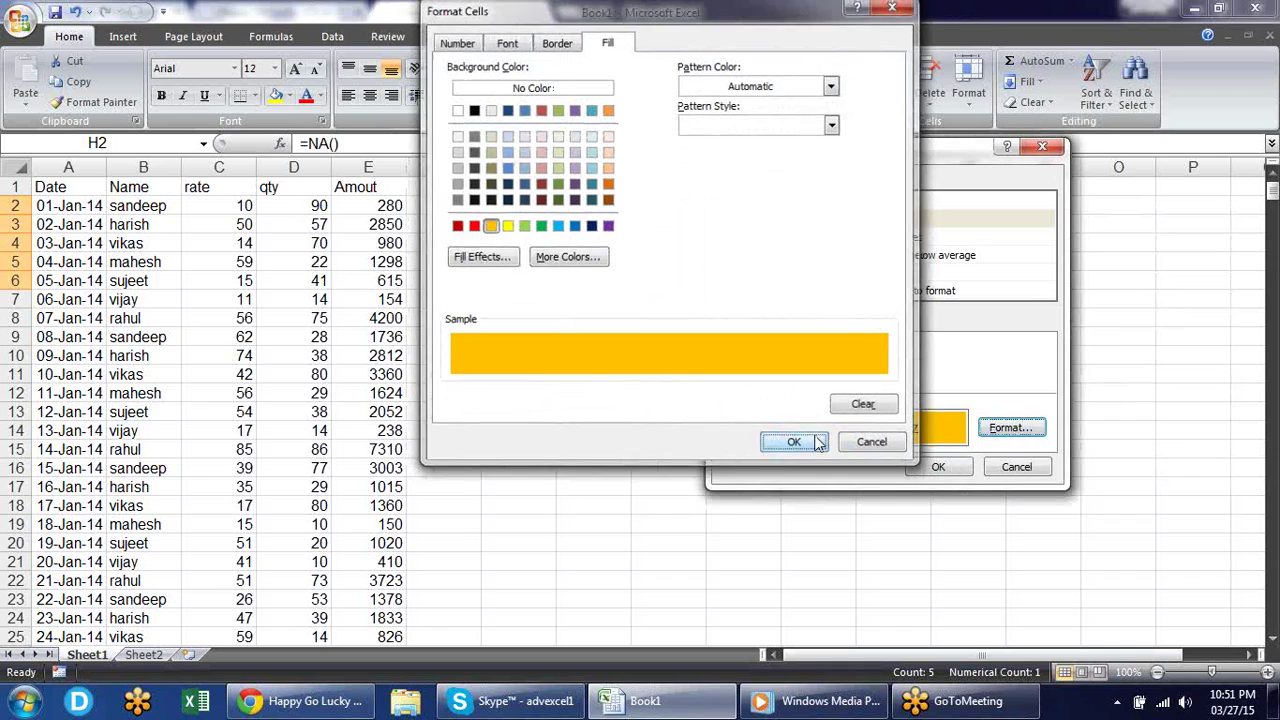
left_click(938, 467)
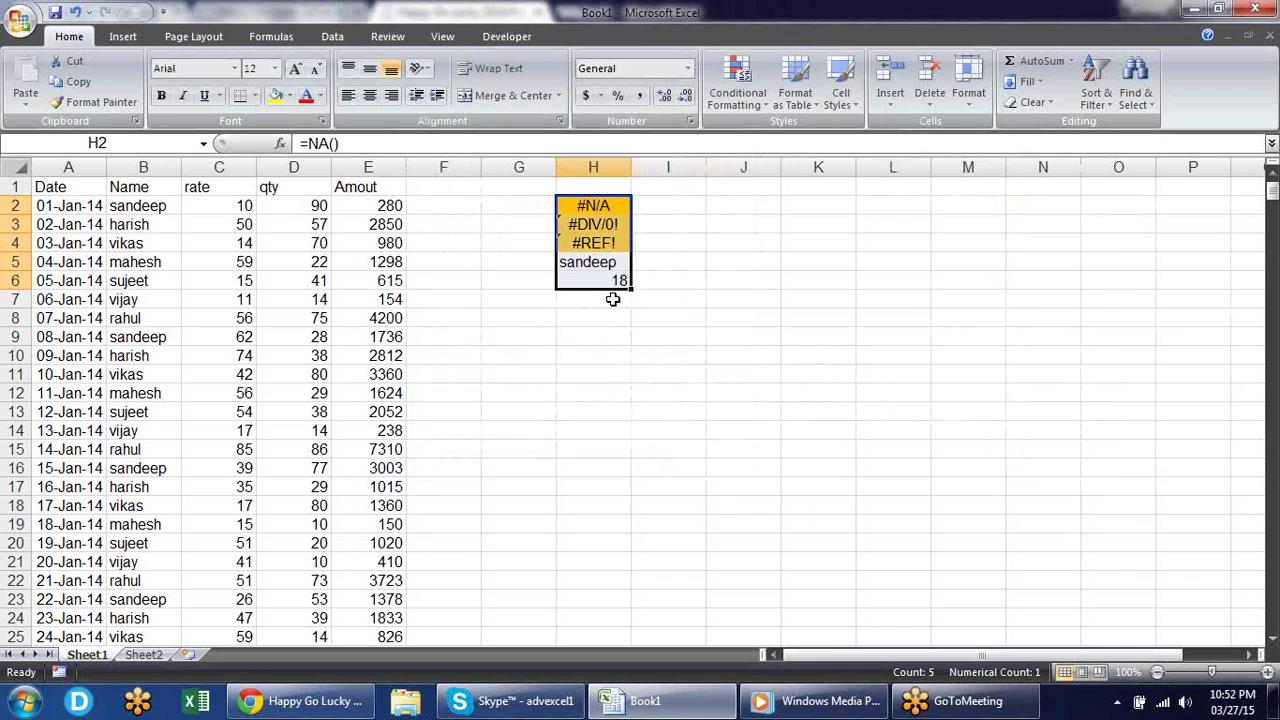
left_click(758, 105)
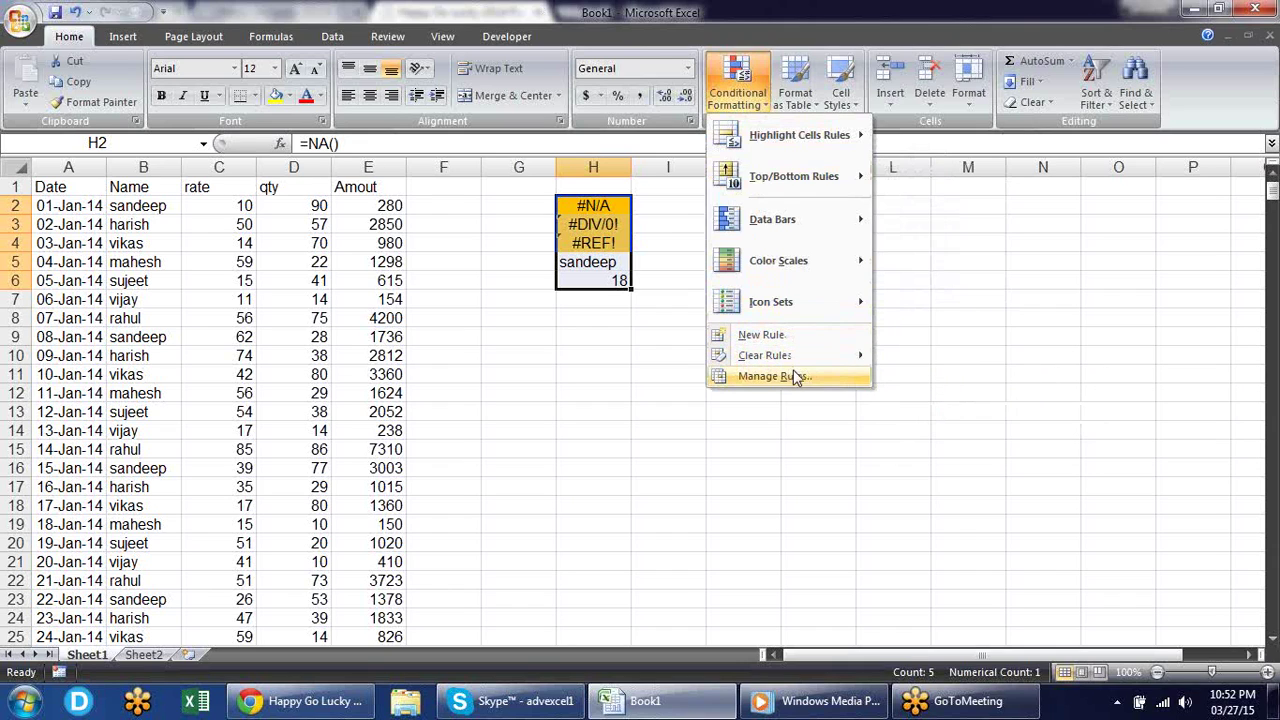
Edit the orange errors rule to format No Errors instead and apply it.
left_click(792, 376)
left_click(718, 292)
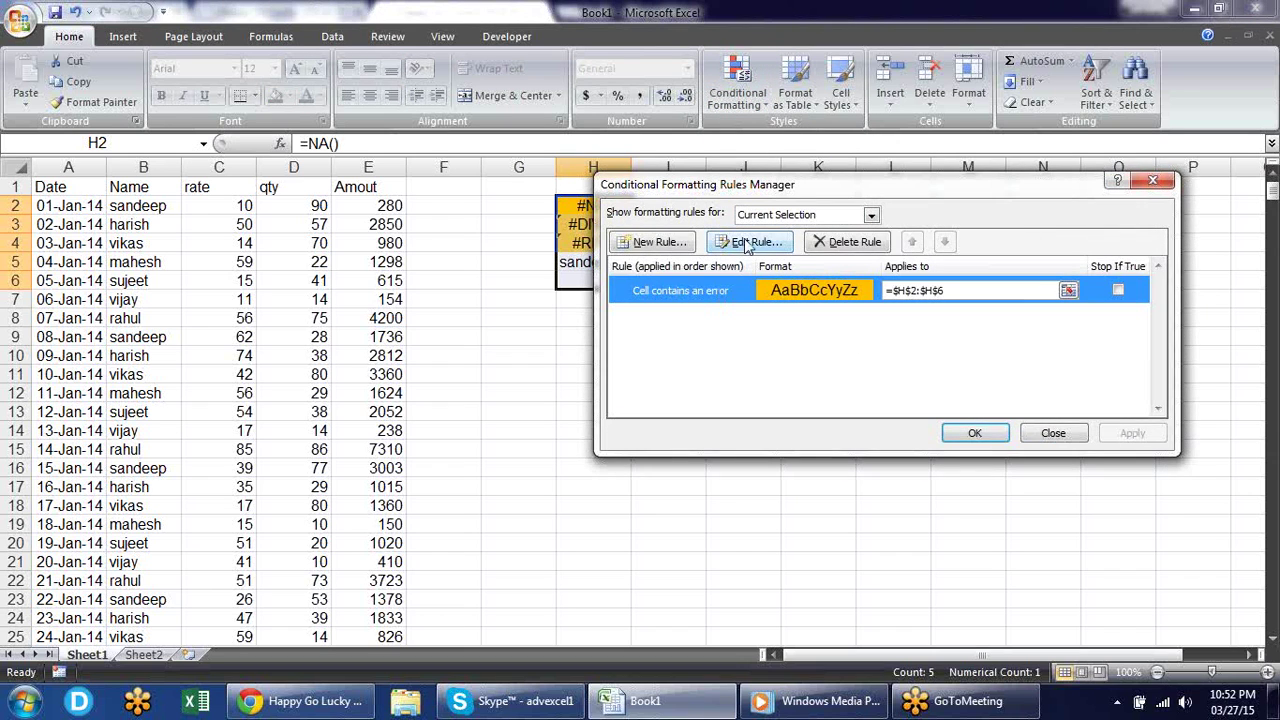
left_click(749, 242)
left_click(817, 368)
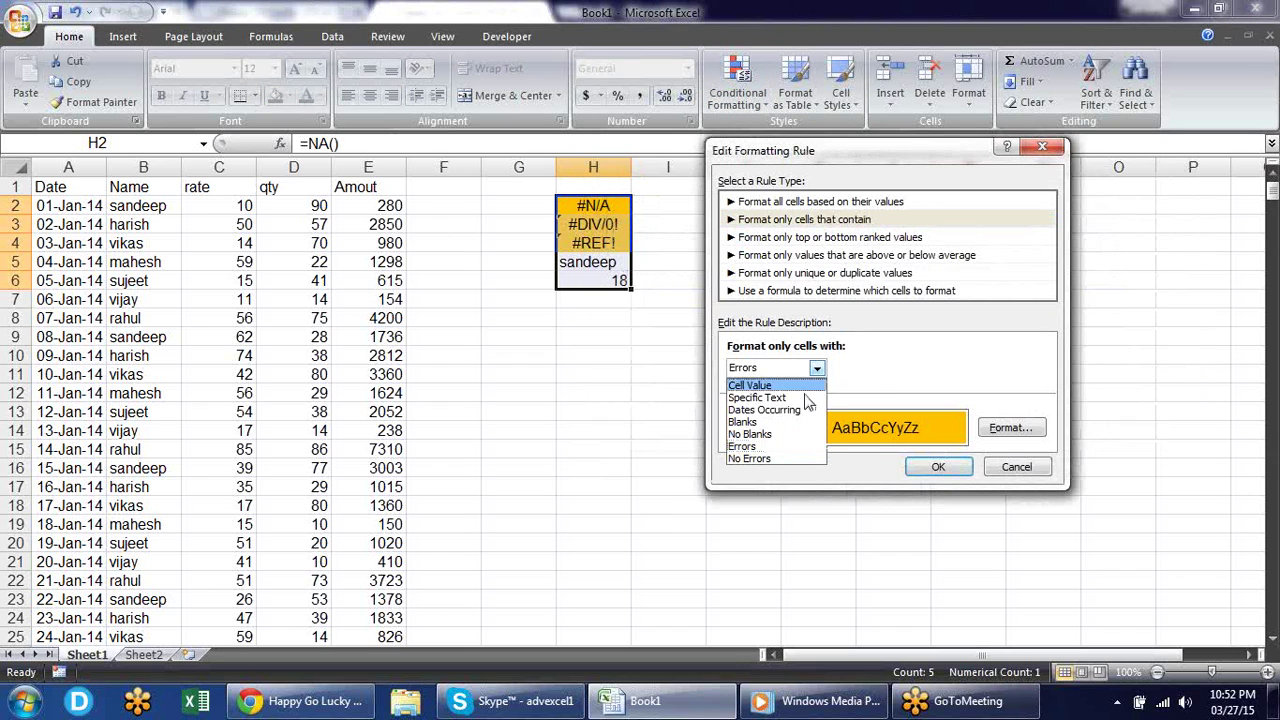
left_click(797, 460)
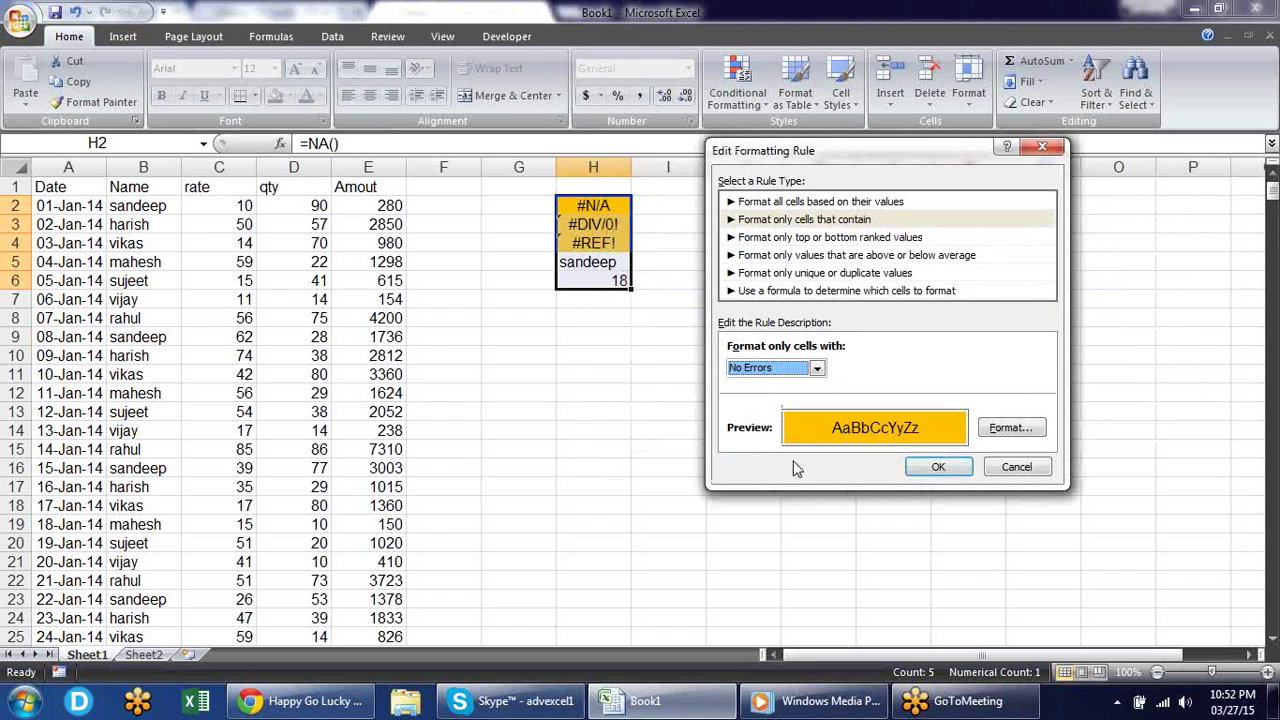
left_click(938, 467)
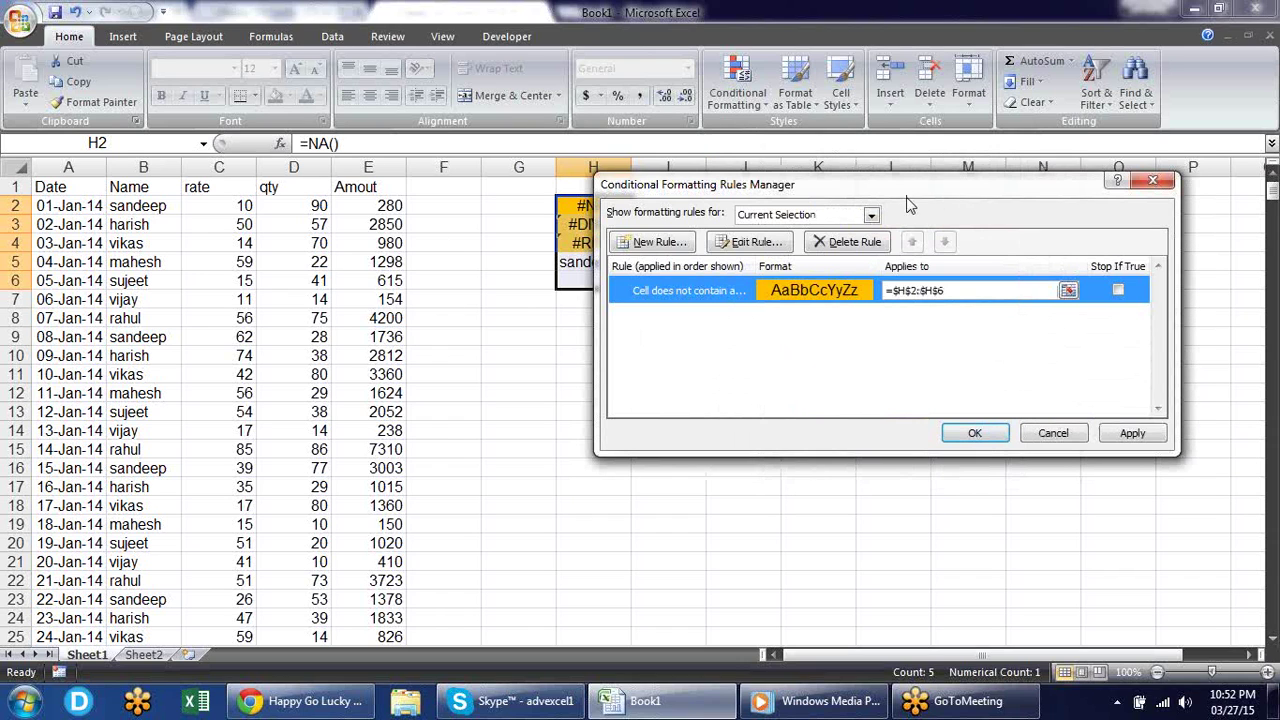
left_click_drag(900, 193, 930, 194)
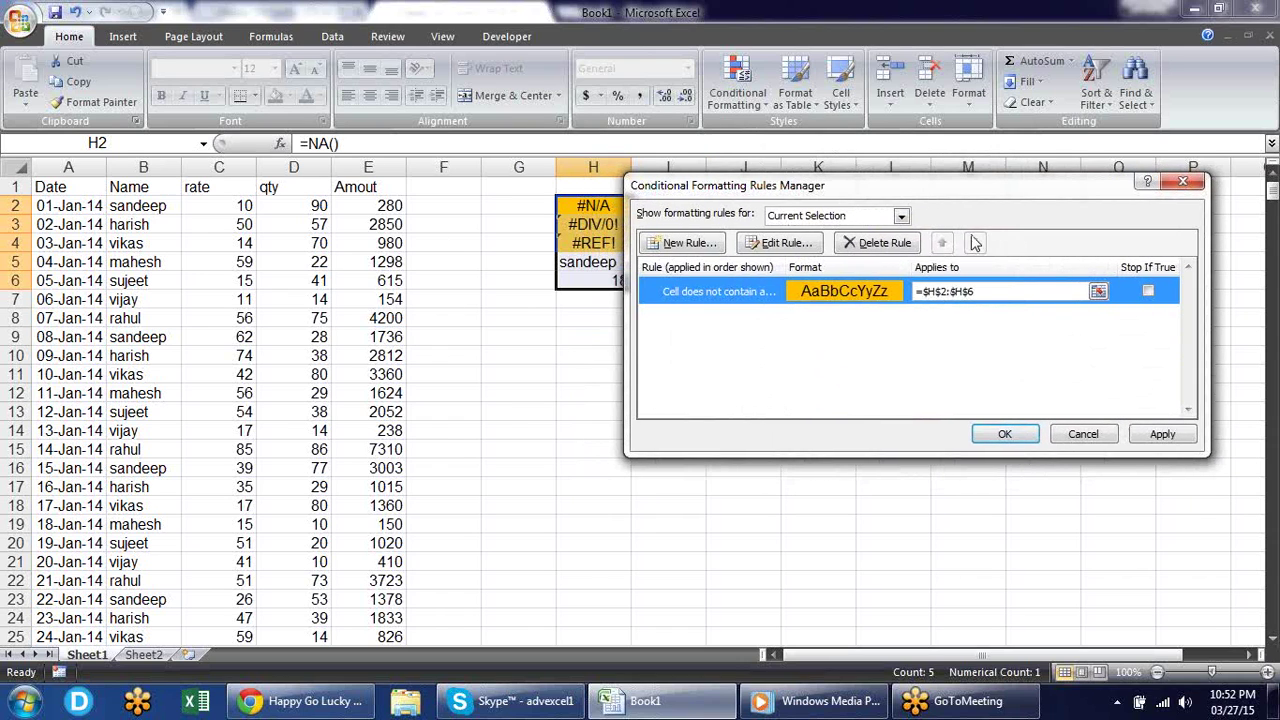
left_click(1178, 437)
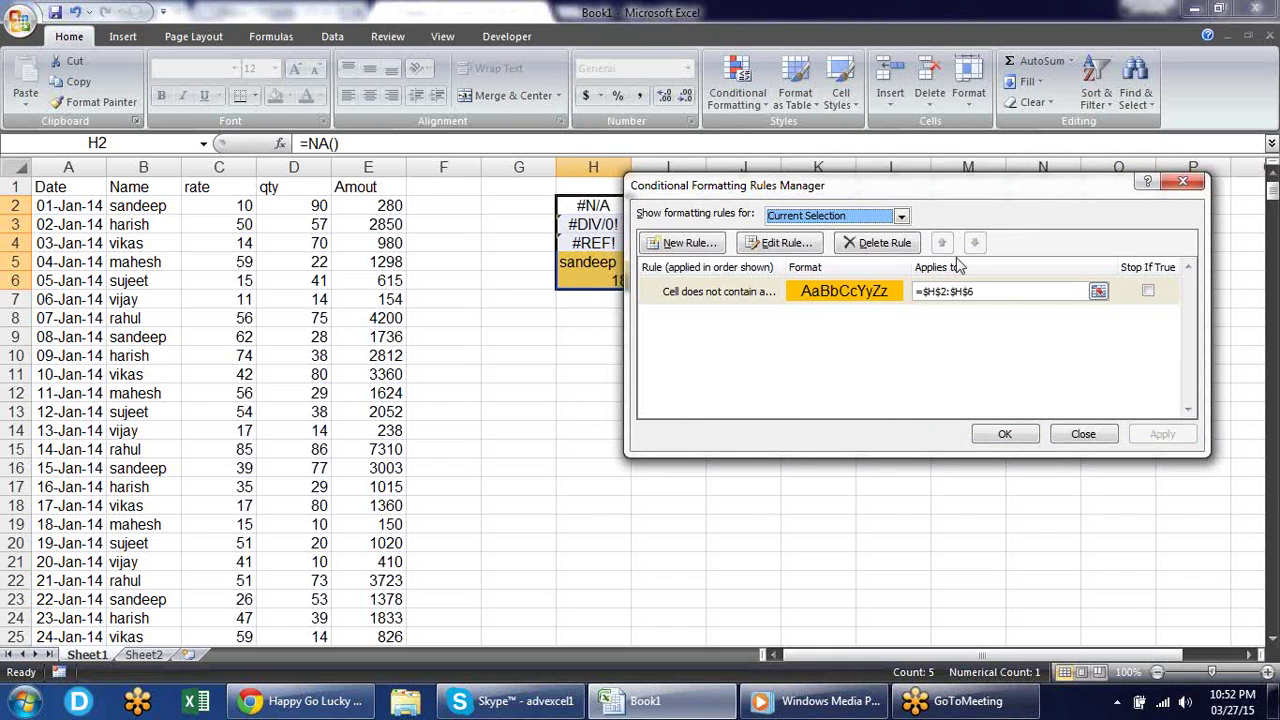
Delete the No Errors rule, apply, and close the Rules Manager.
left_click_drag(883, 196, 930, 205)
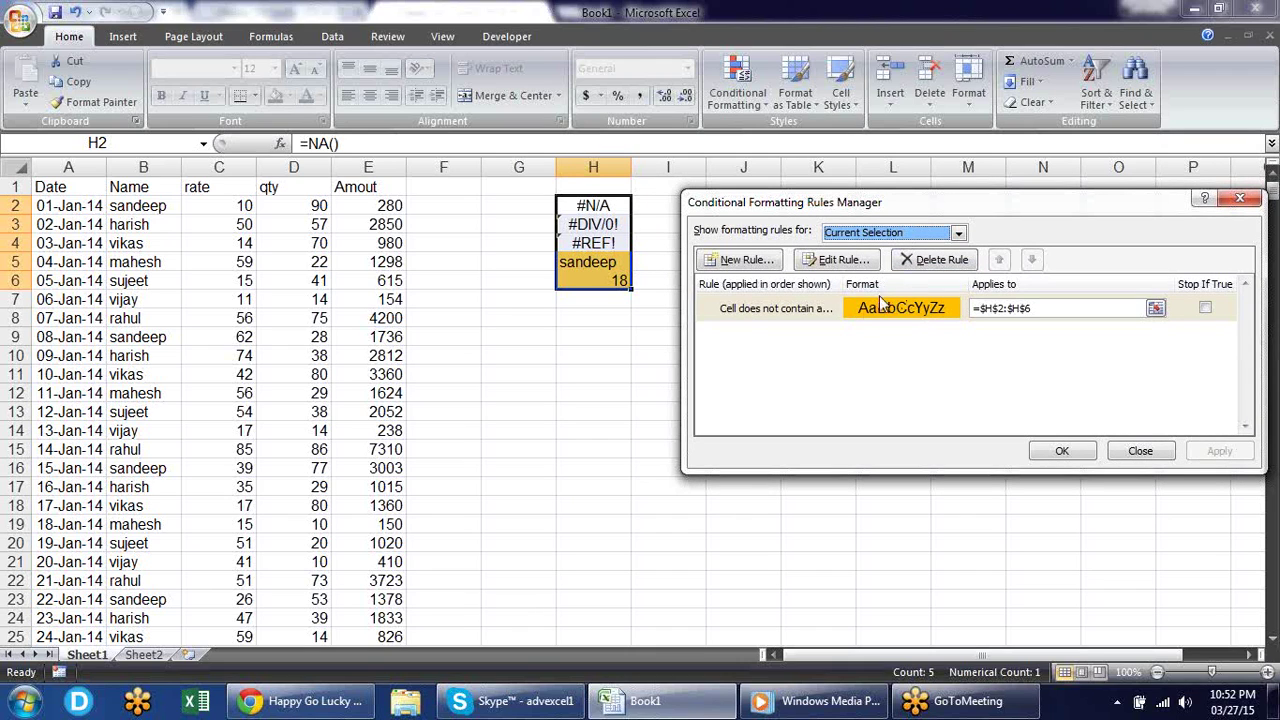
left_click(830, 308)
left_click(958, 268)
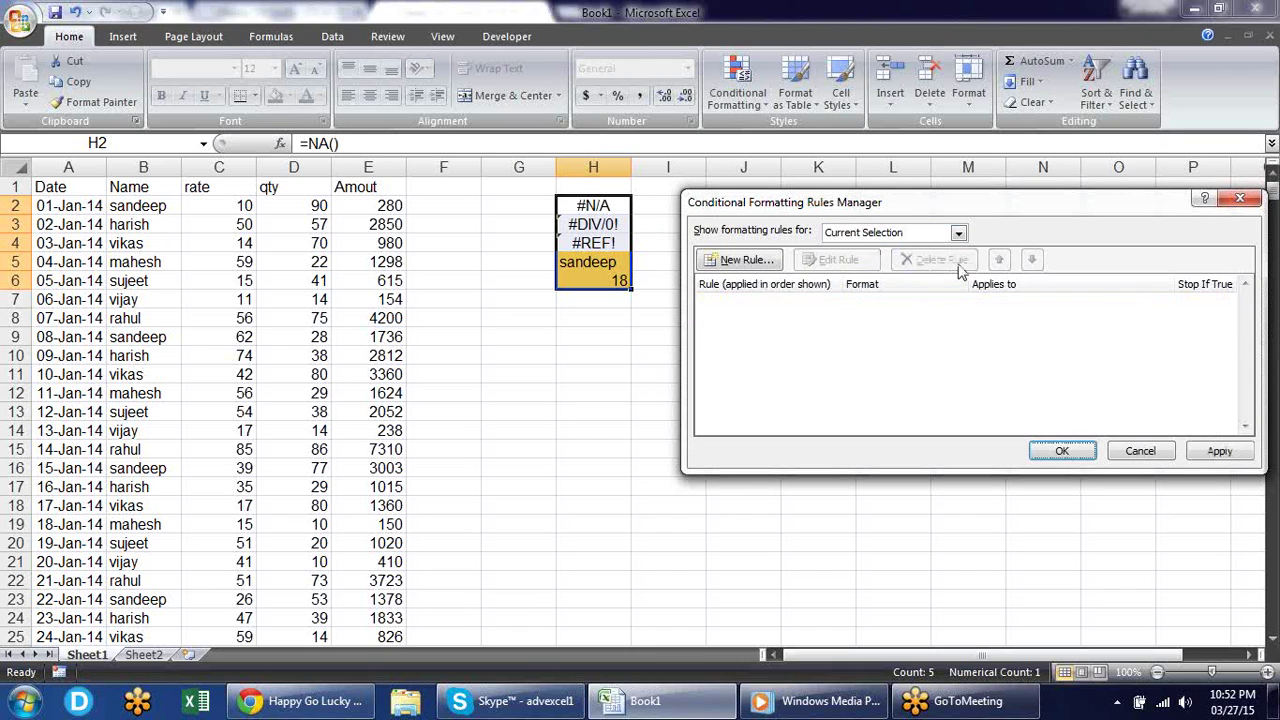
left_click(1205, 455)
left_click(1071, 457)
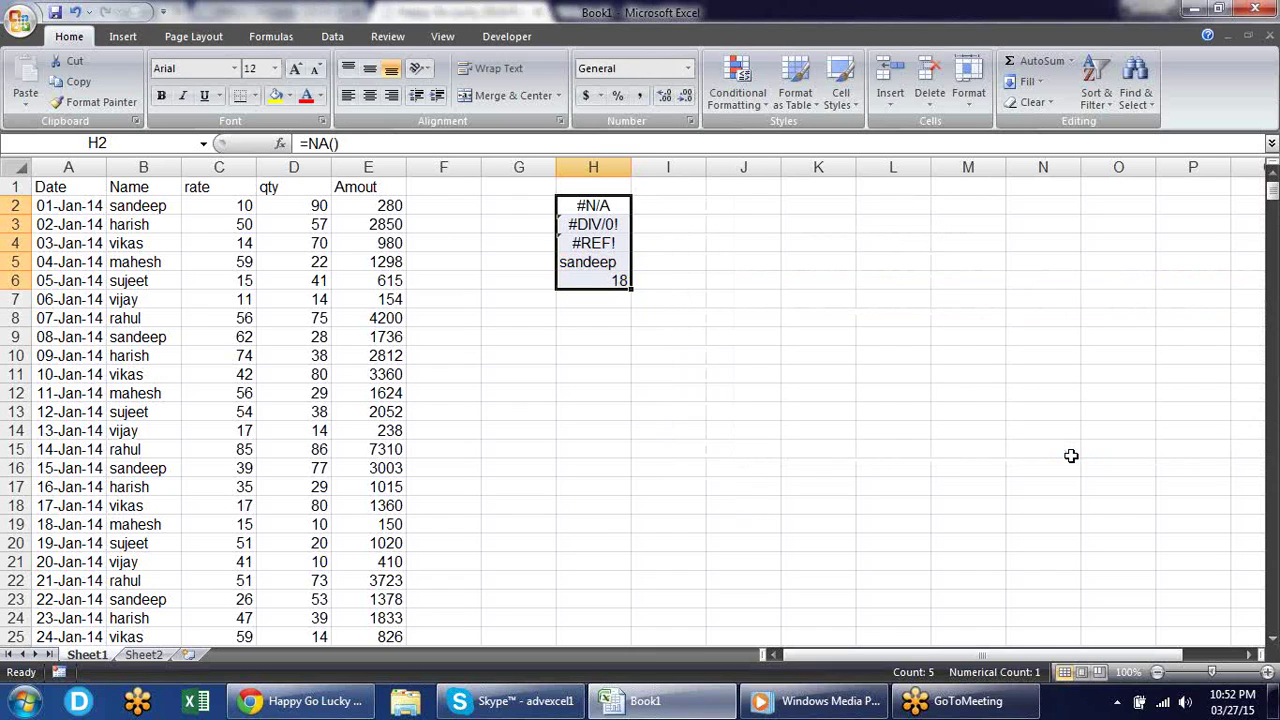
Clear the test values from H2:H6 and start a new formatting rule.
key("Delete")
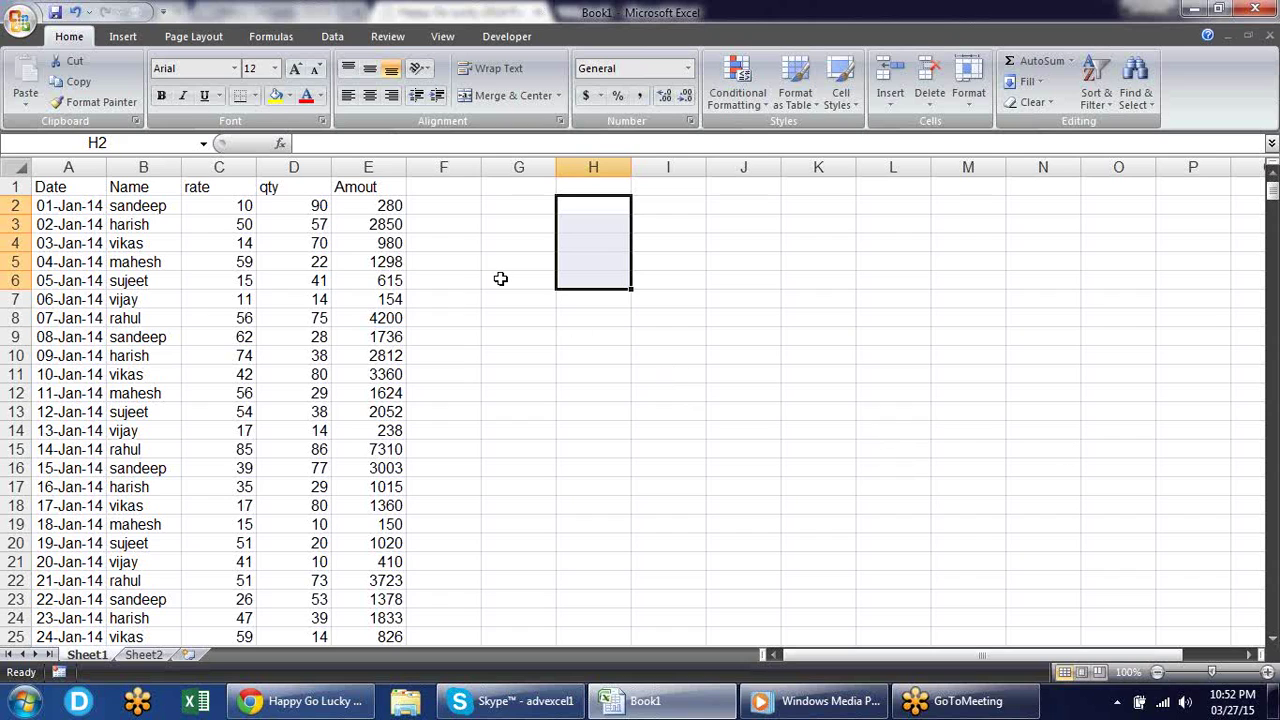
left_click(500, 279)
left_click(742, 100)
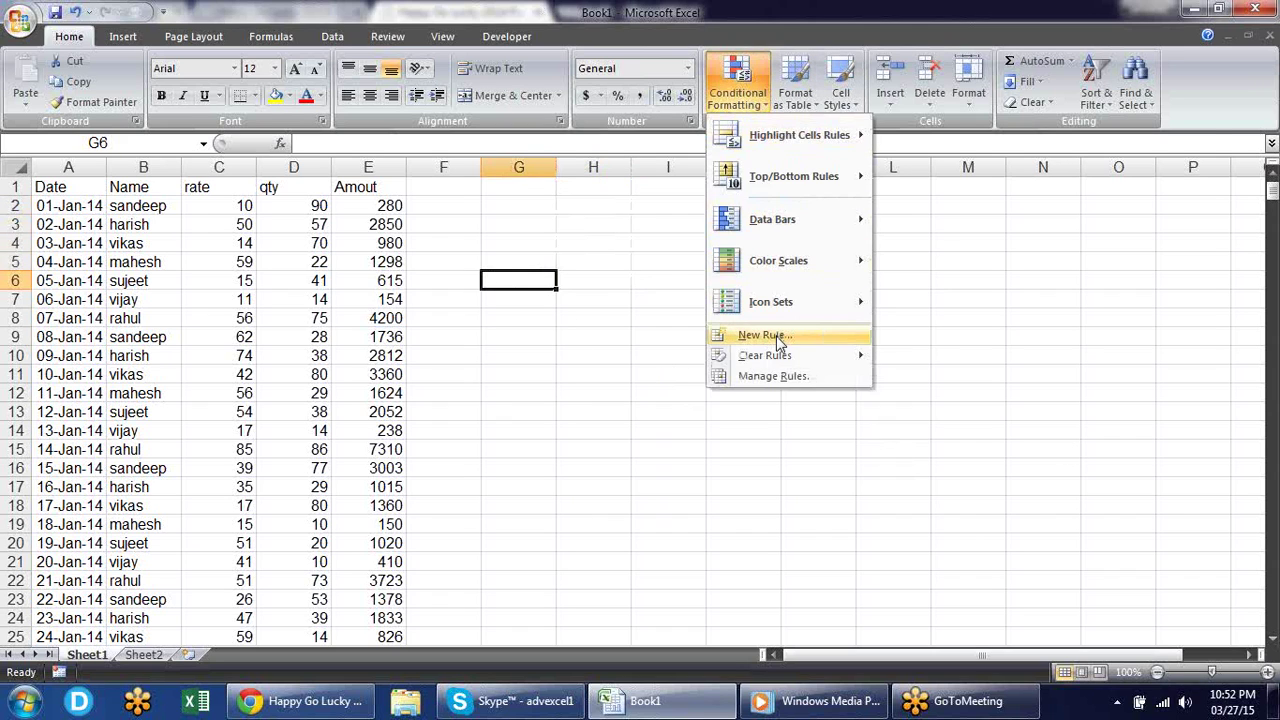
left_click(776, 336)
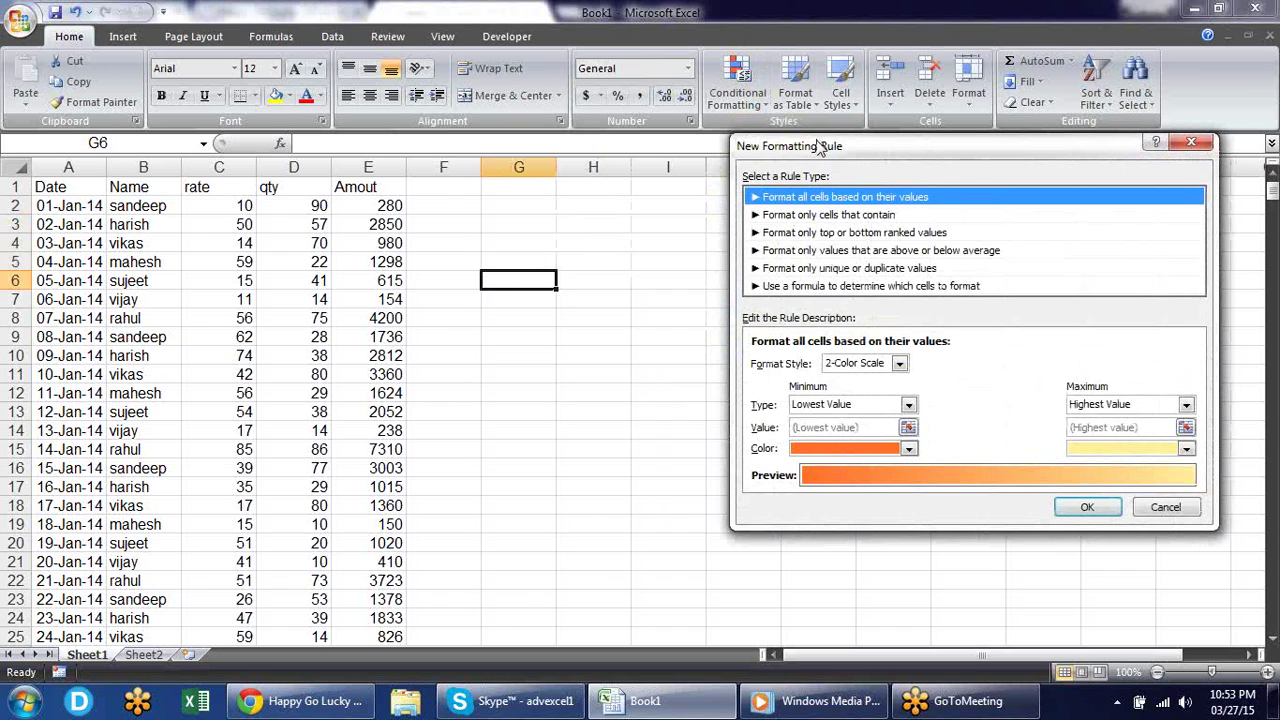
left_click_drag(826, 137, 732, 126)
Try a top/bottom ranked rule set to Bottom 20 %.
left_click(713, 222)
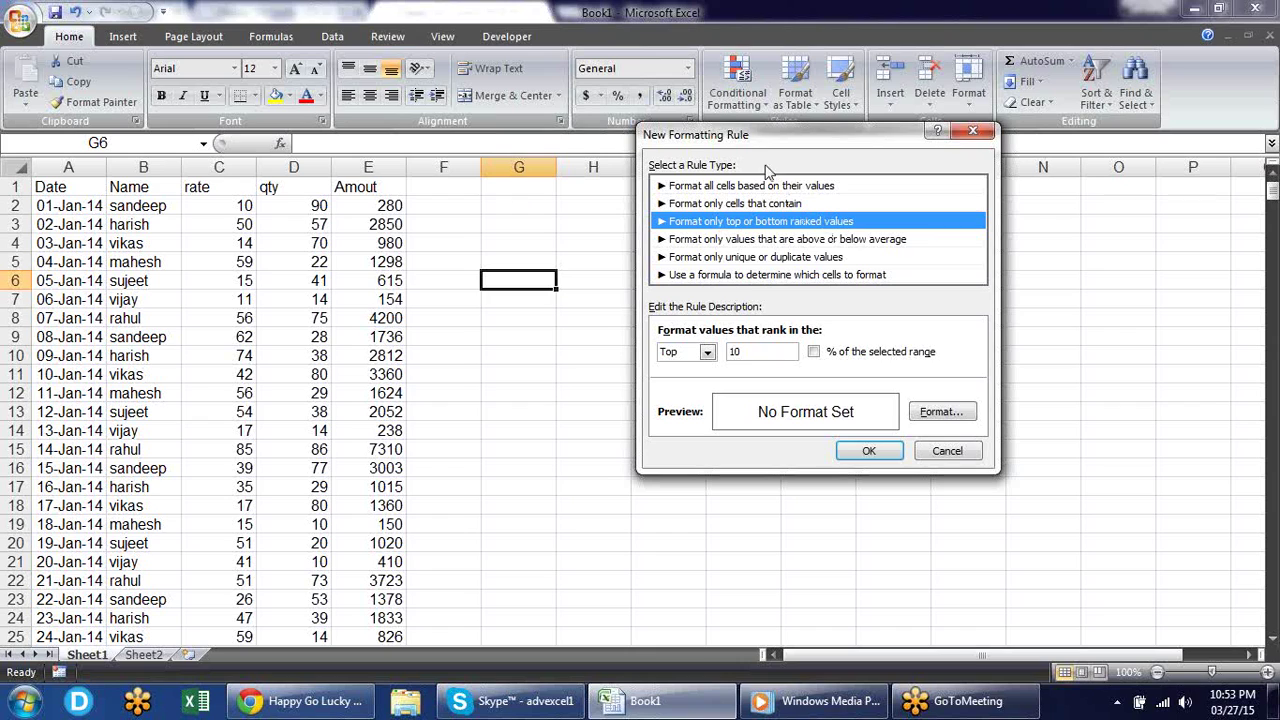
left_click(707, 352)
left_click(702, 384)
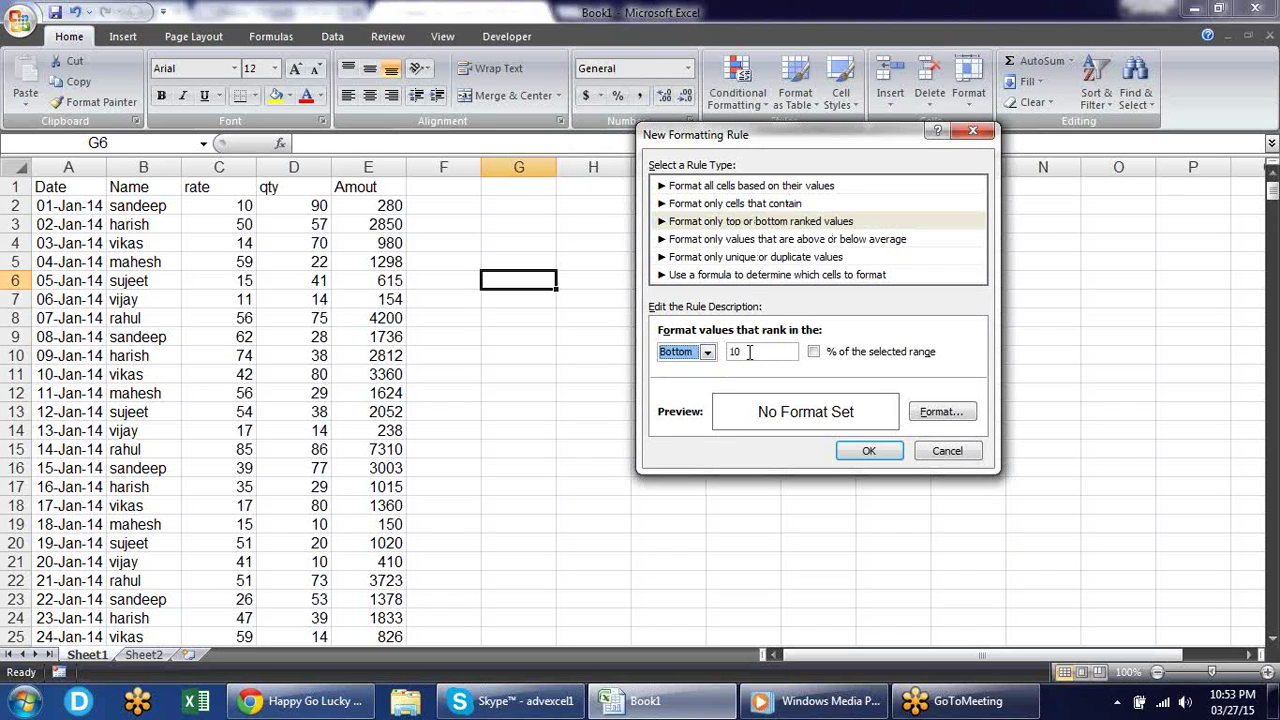
double_click(749, 352)
type("20")
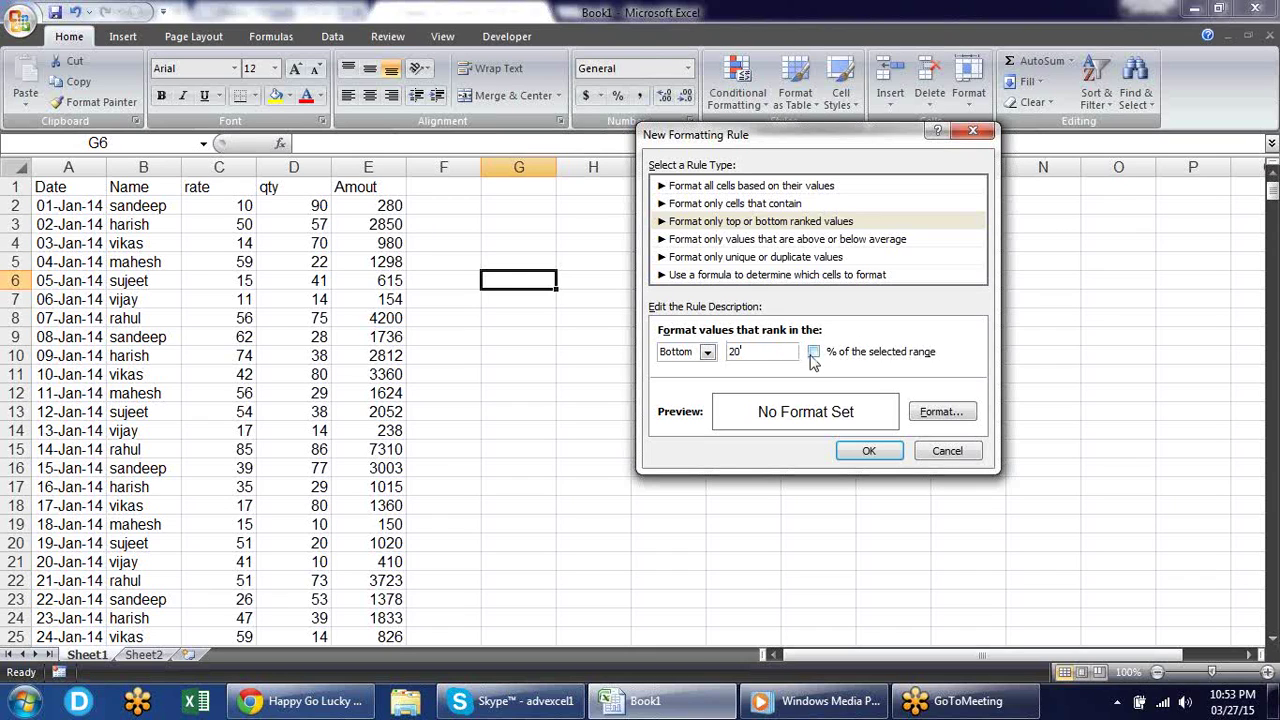
left_click(813, 353)
Look at the above/below average options, cancel, and select qty values down to row 558.
left_click(783, 242)
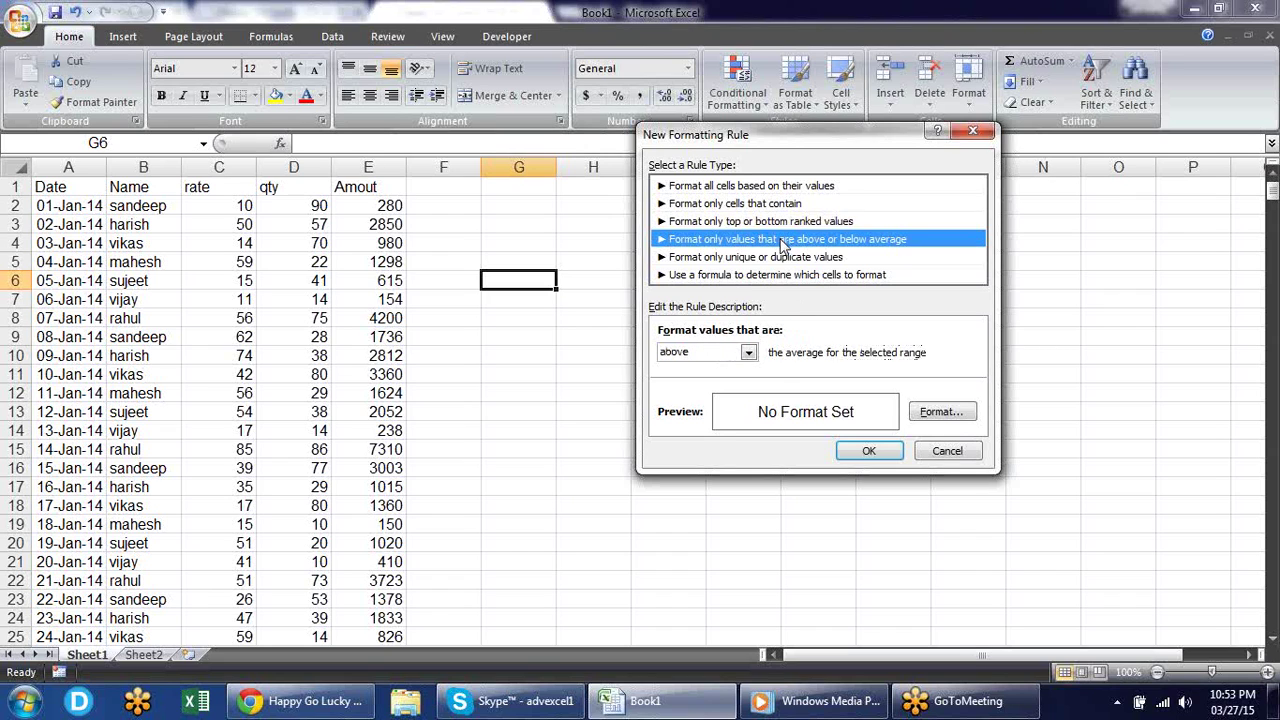
left_click(747, 354)
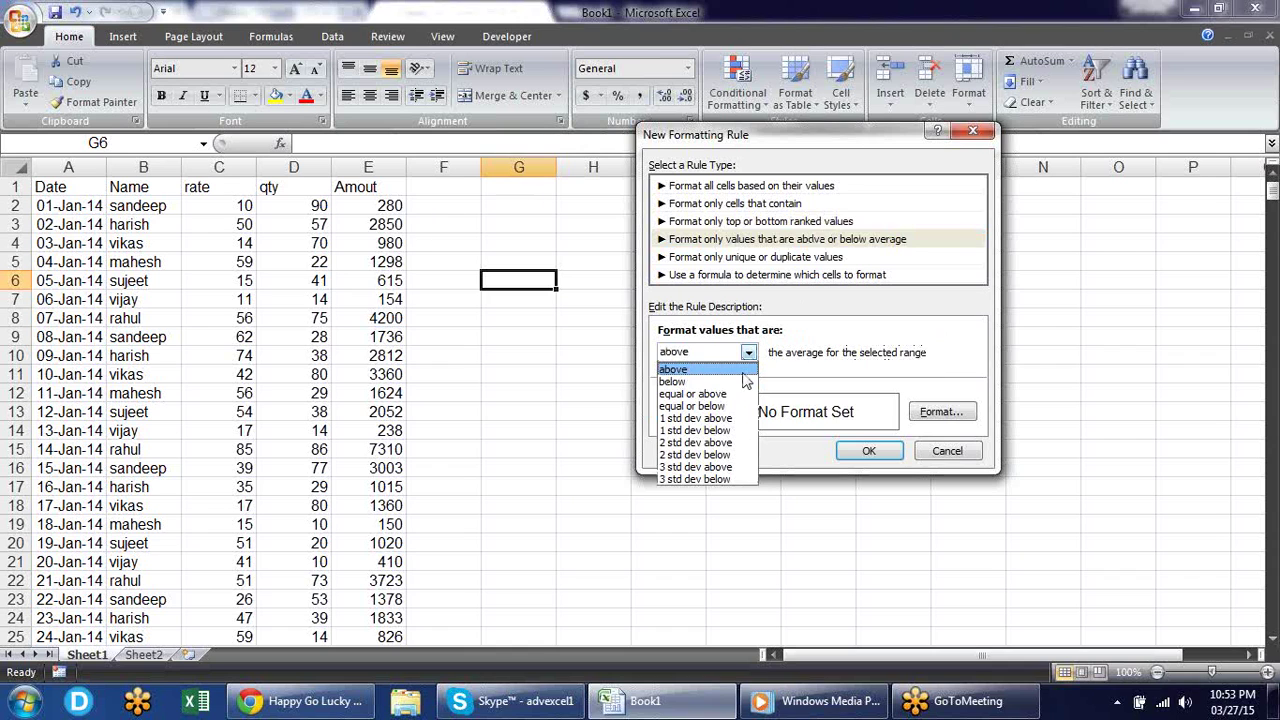
key("Escape")
key("Escape")
key("Left")
key("Left")
key("Left")
key("Up")
key("Up")
key("Up")
key("Up")
key("ctrl+shift+Down")
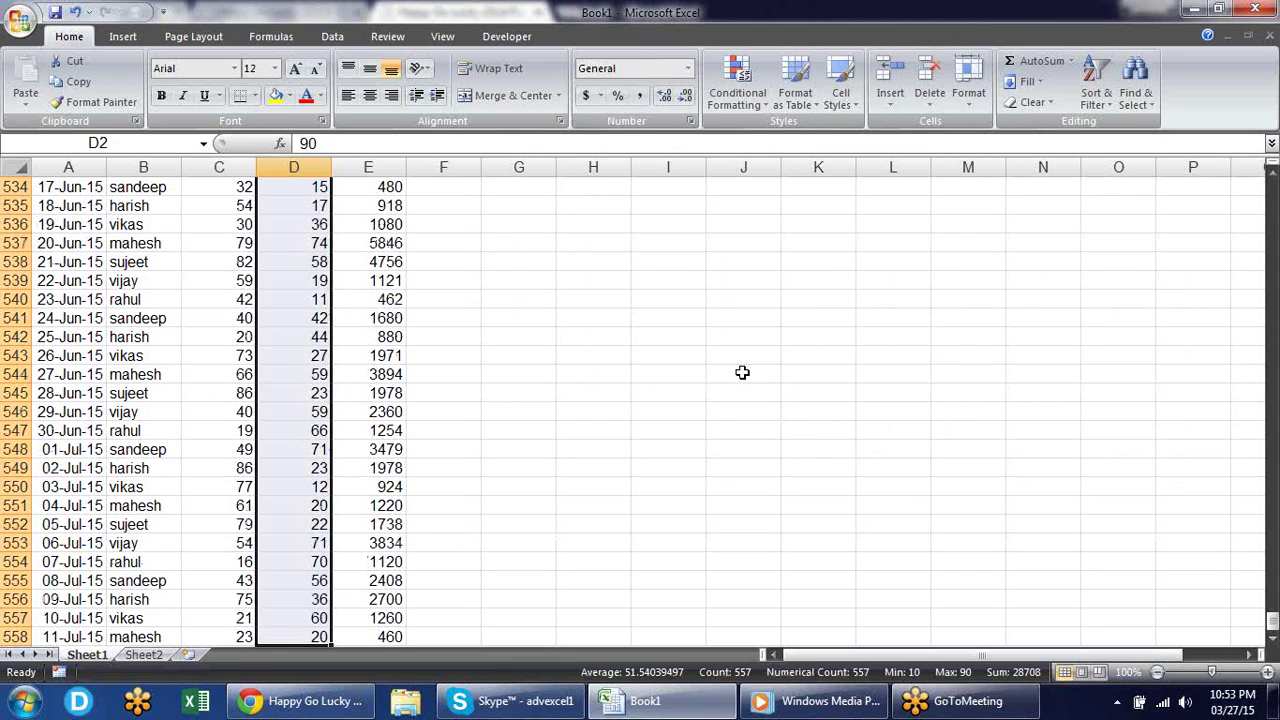
Start a new above-or-below-average rule for the qty values and list its above/below choices.
left_click_drag(1272, 620, 1272, 185)
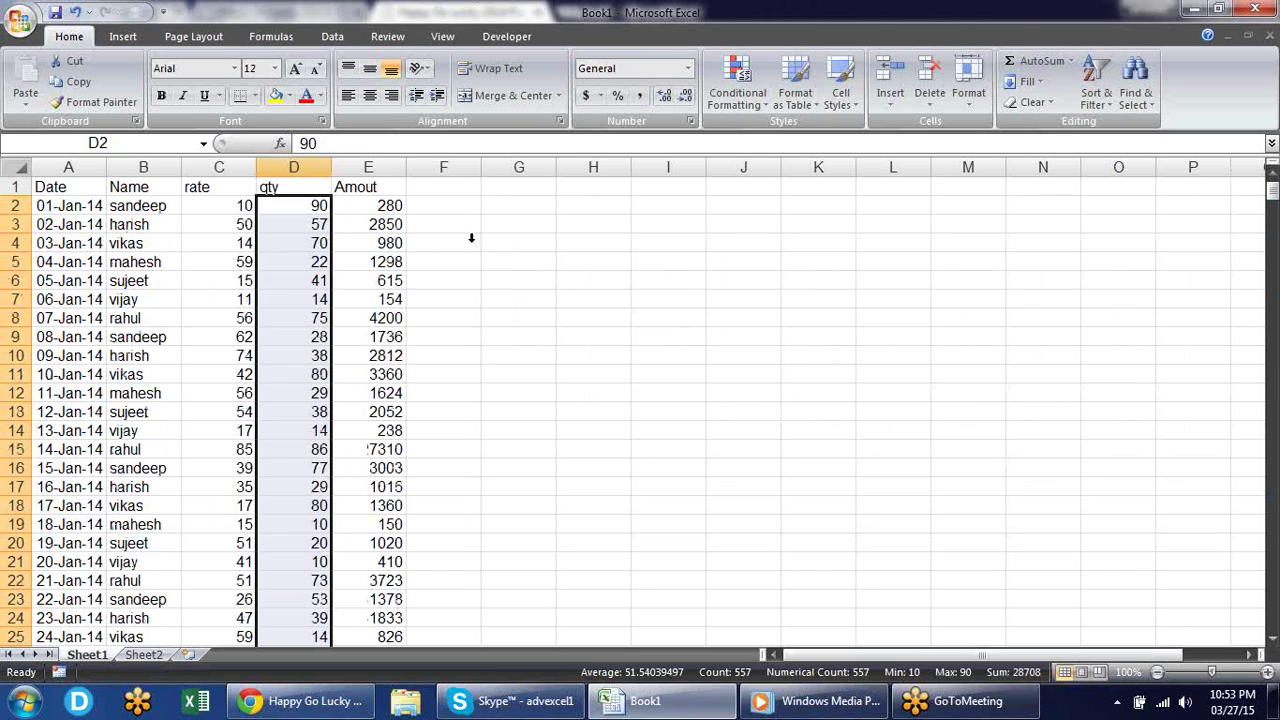
left_click(740, 105)
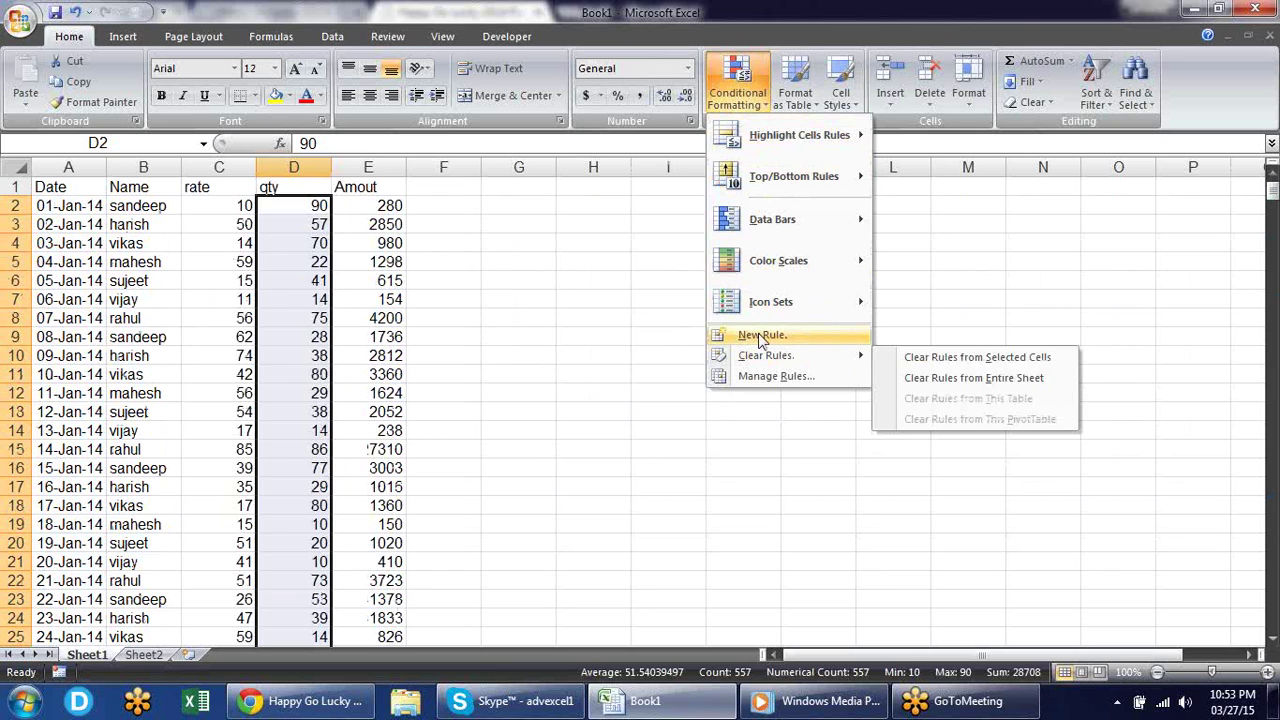
left_click(762, 338)
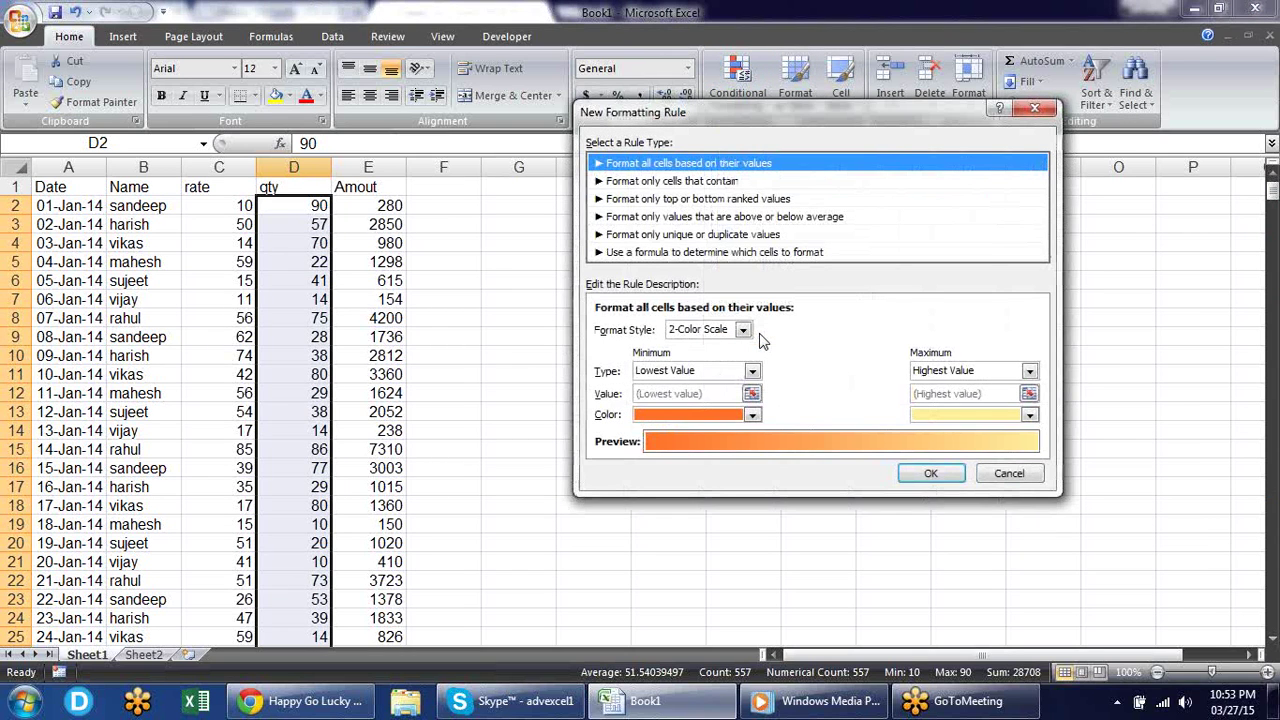
left_click(712, 199)
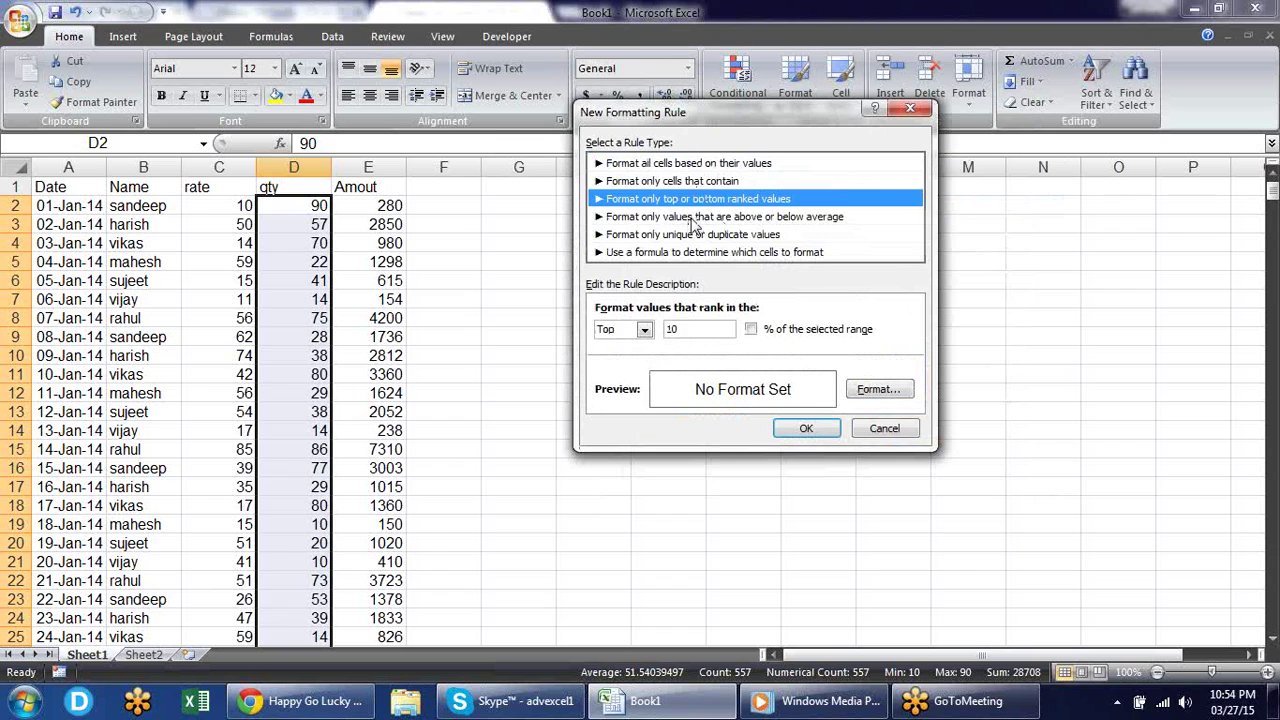
left_click(697, 217)
left_click(686, 331)
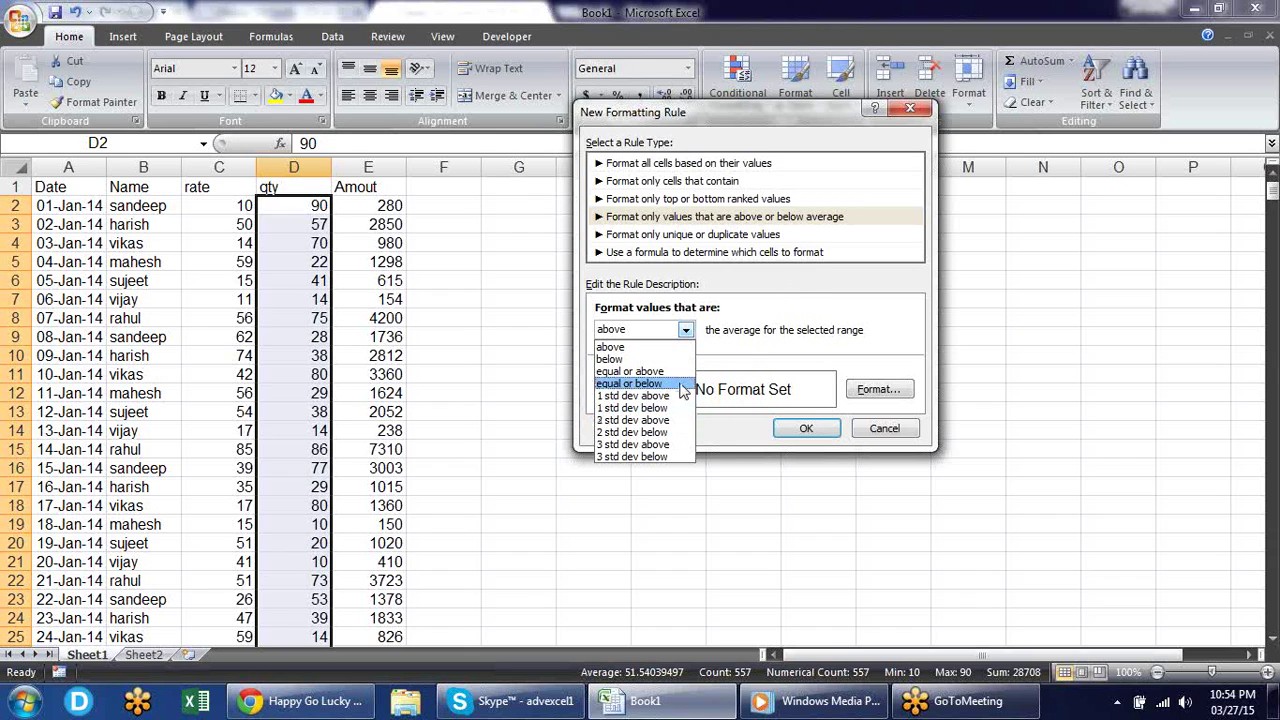
Set the new average rule to target qty values above the average.
left_click(835, 296)
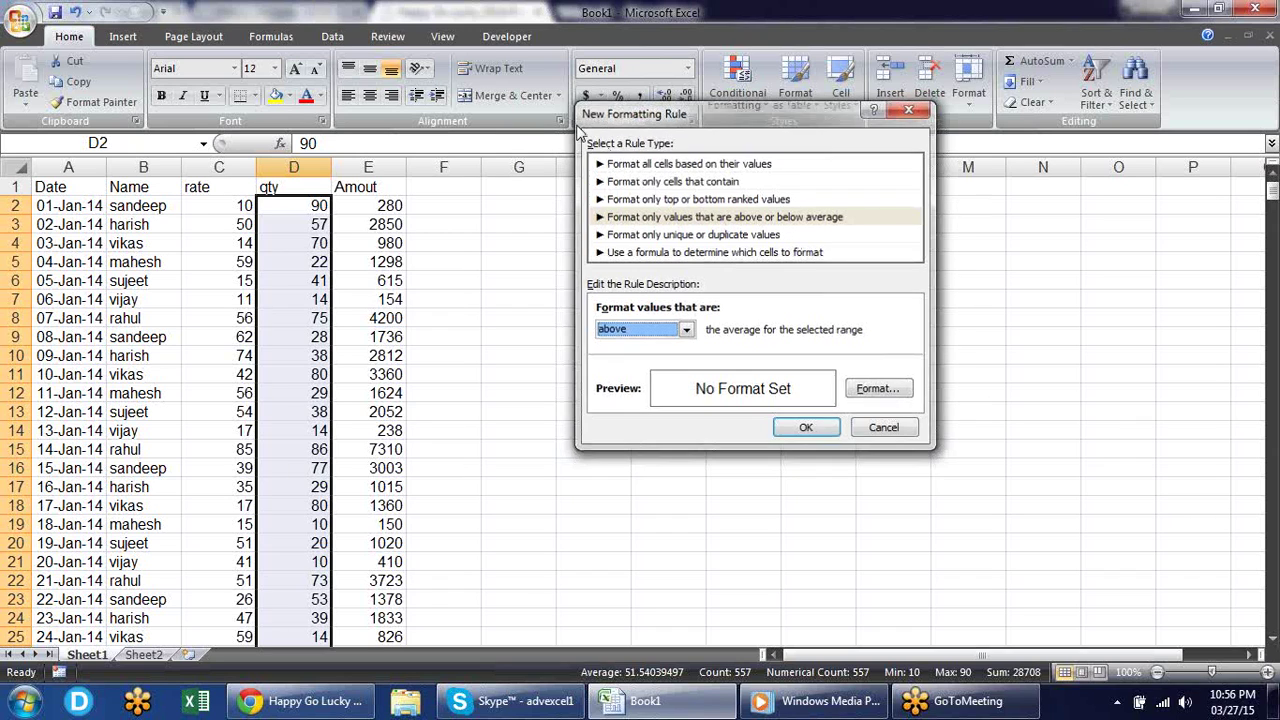
Cancel the unfinished rule and enter =STDEV(D3:D12) in cell H4.
key("Escape")
left_click(610, 248)
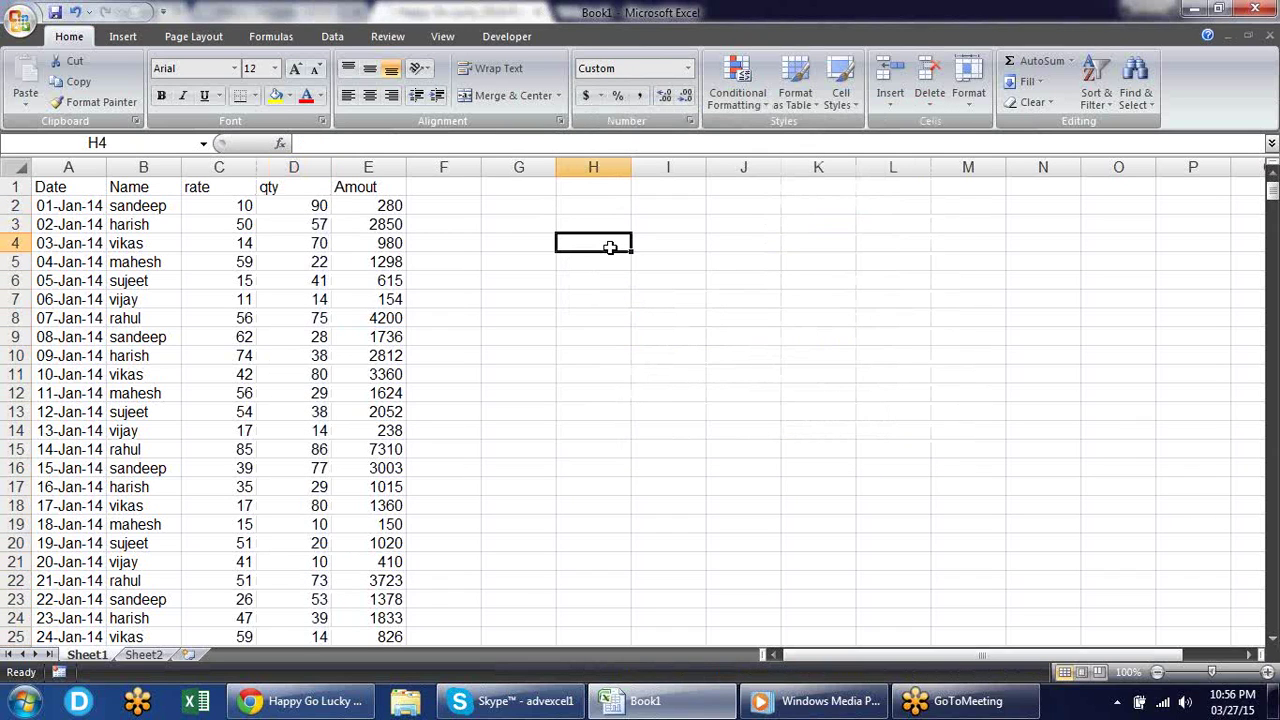
type("=st")
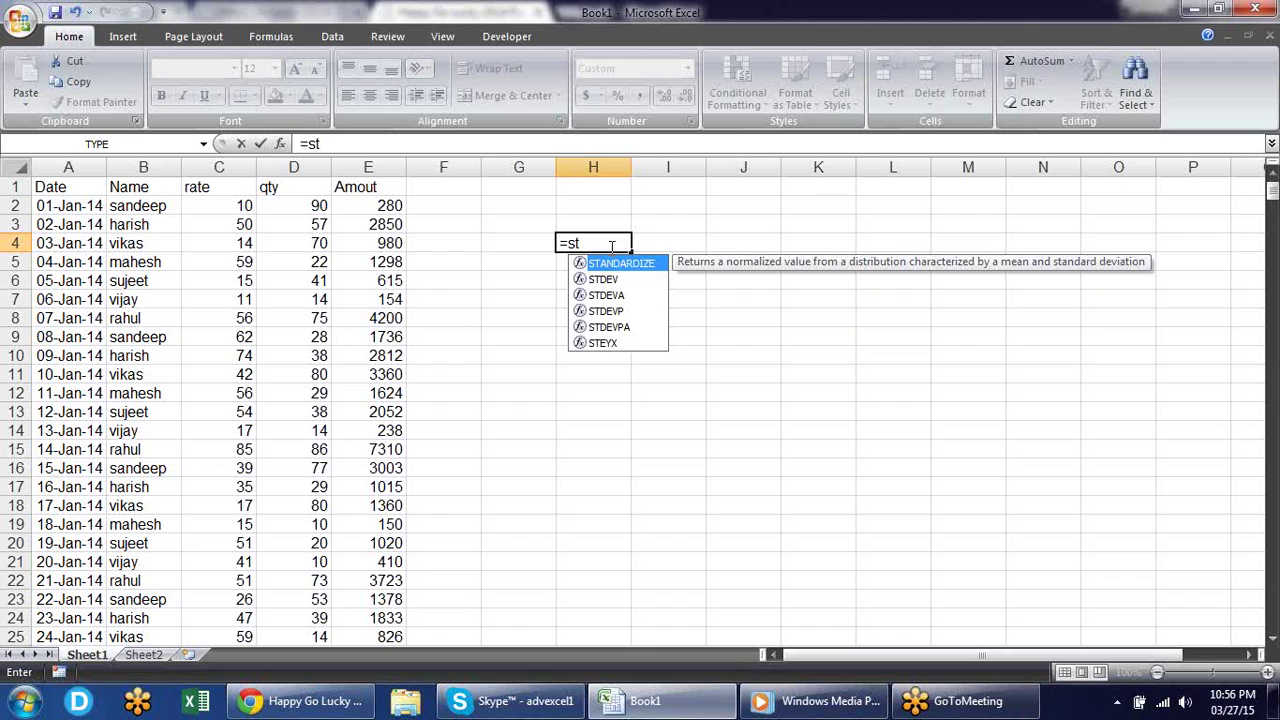
key("Down")
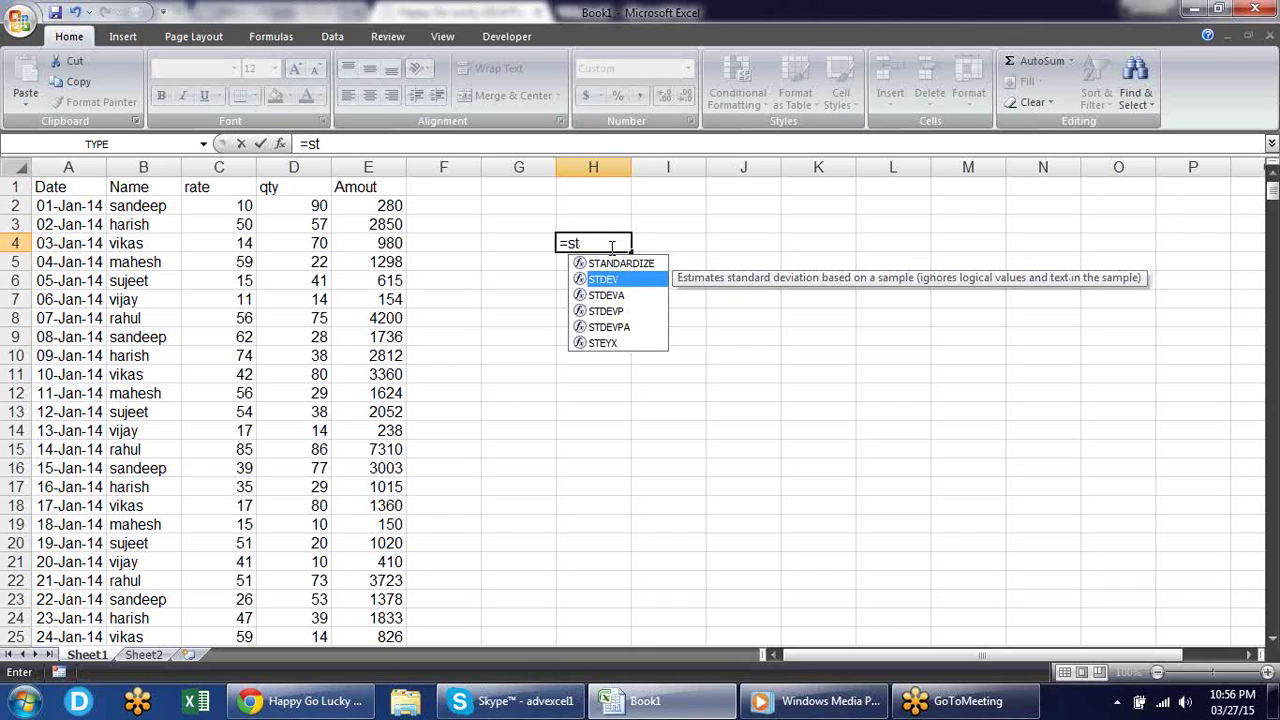
key("Tab")
left_click_drag(318, 224, 320, 393)
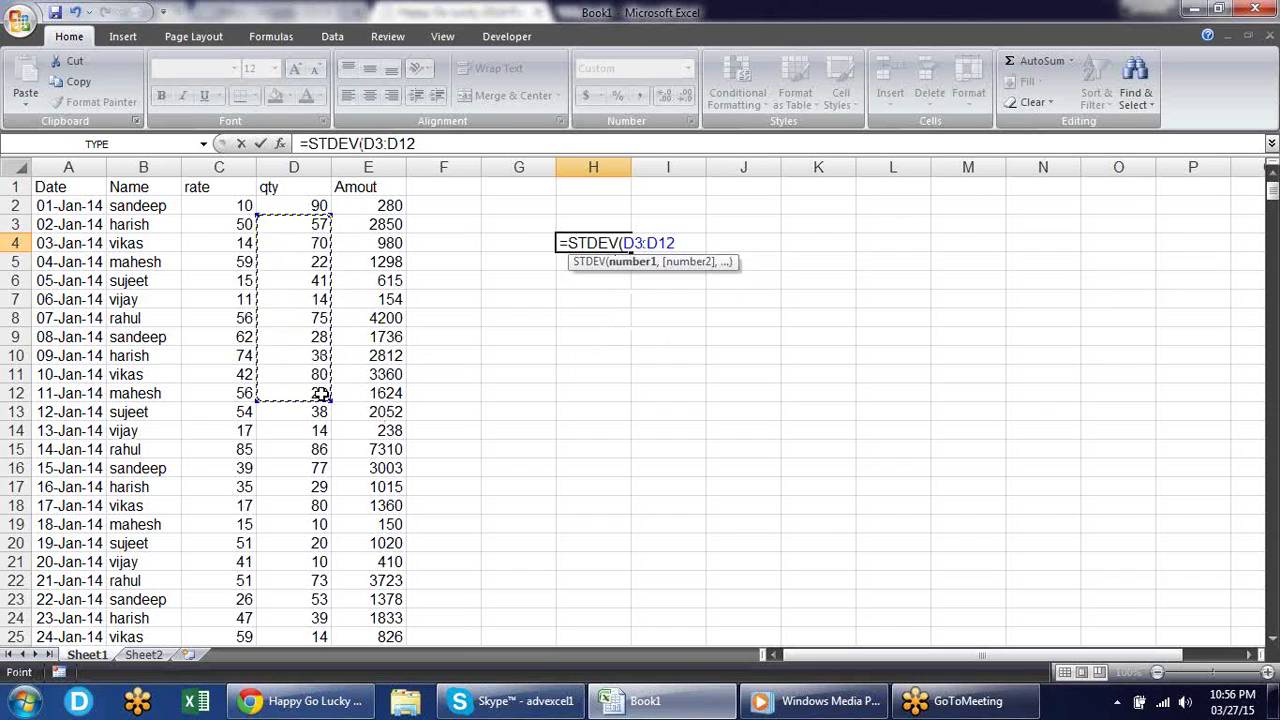
type(")")
key("Return")
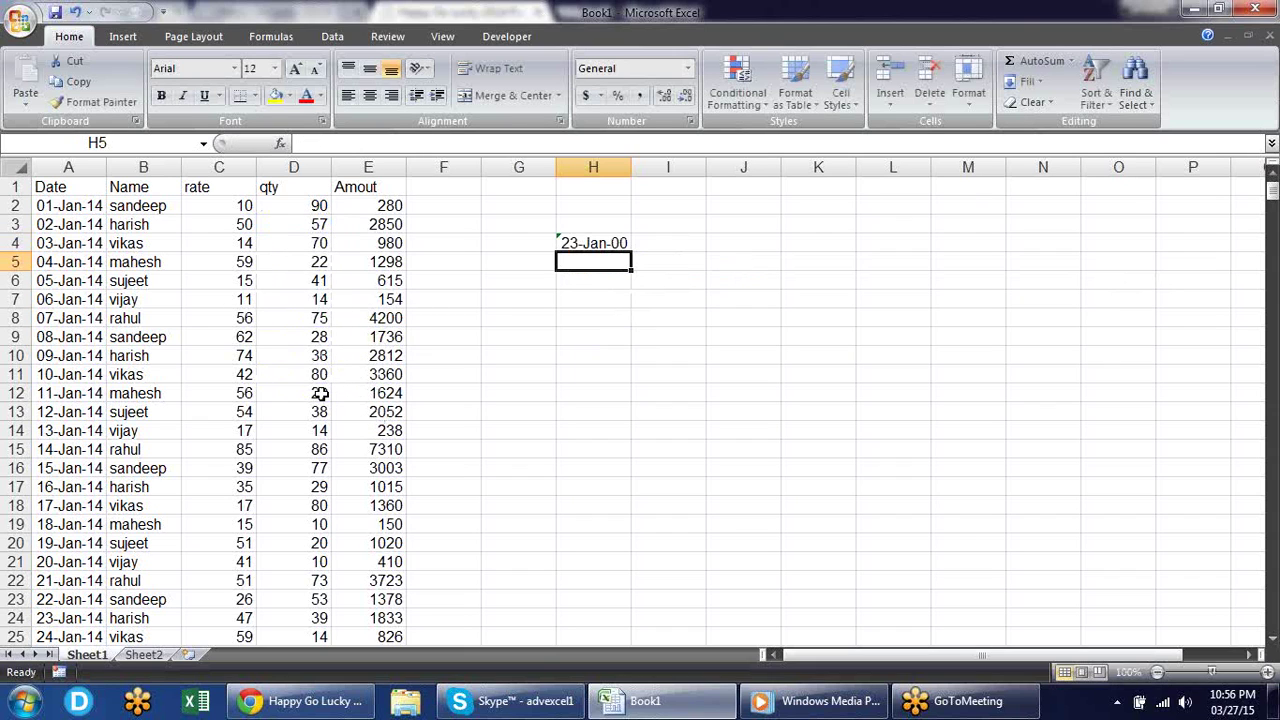
Show H4's result as 23.55231 in General format, then clear the cell.
key("Up")
key("ctrl+shift+asciitilde")
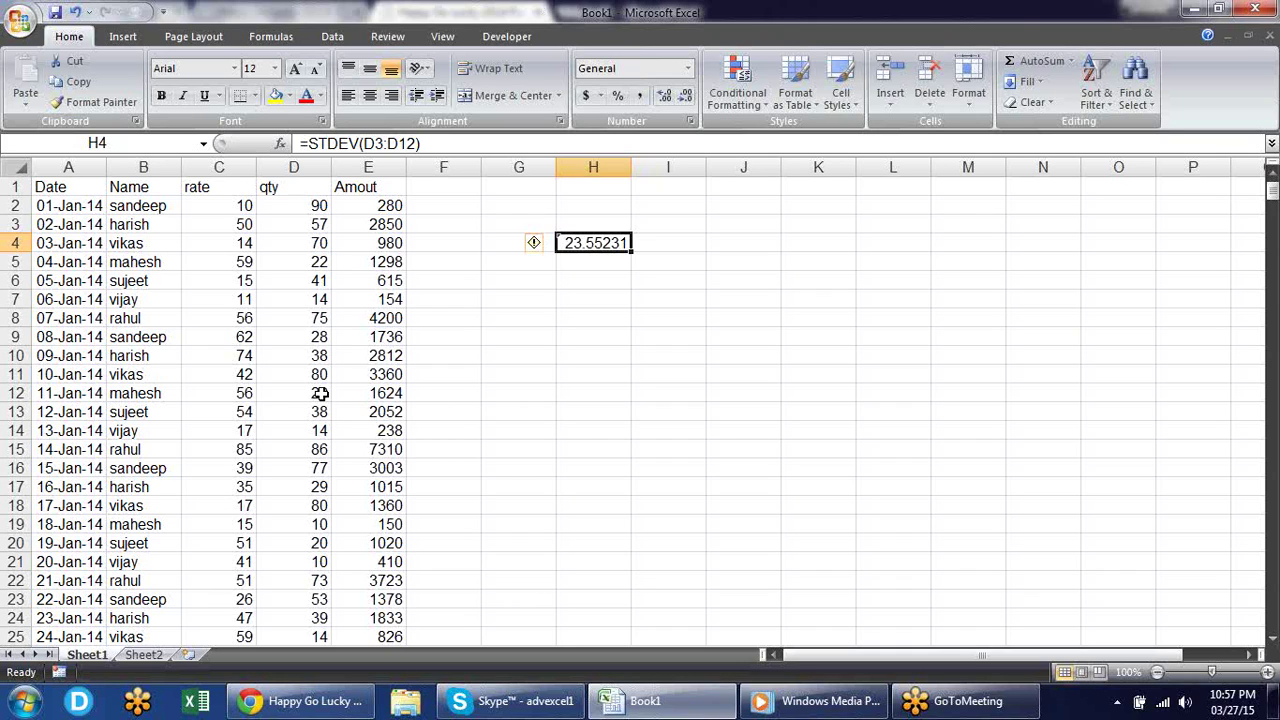
key("Delete")
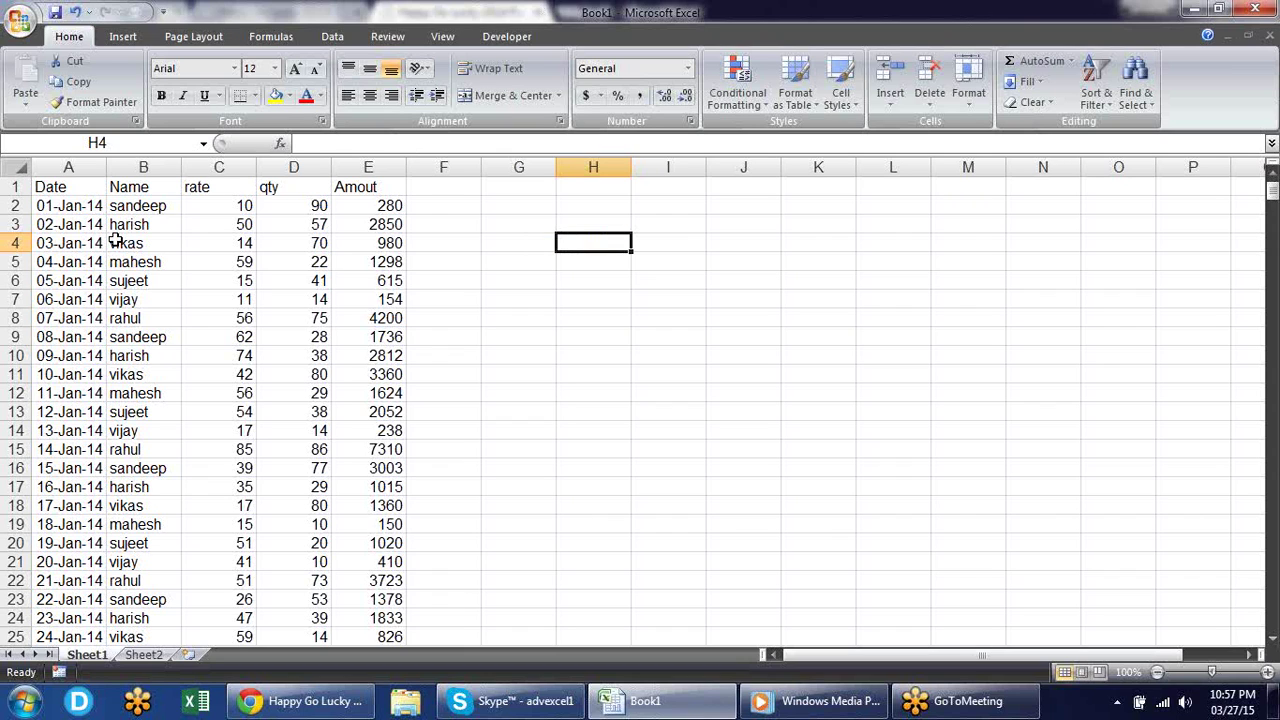
Browse the More Functions categories on the Formulas tab, including Engineering, without choosing one.
left_click(271, 36)
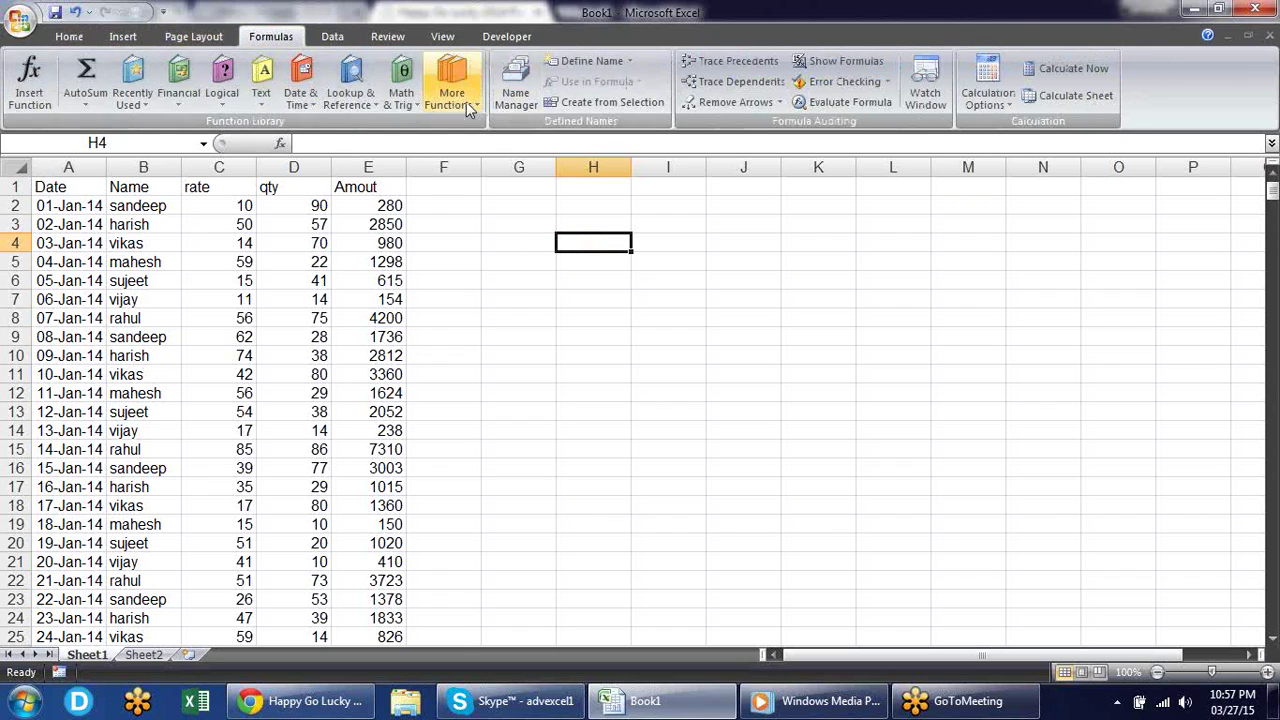
left_click(466, 101)
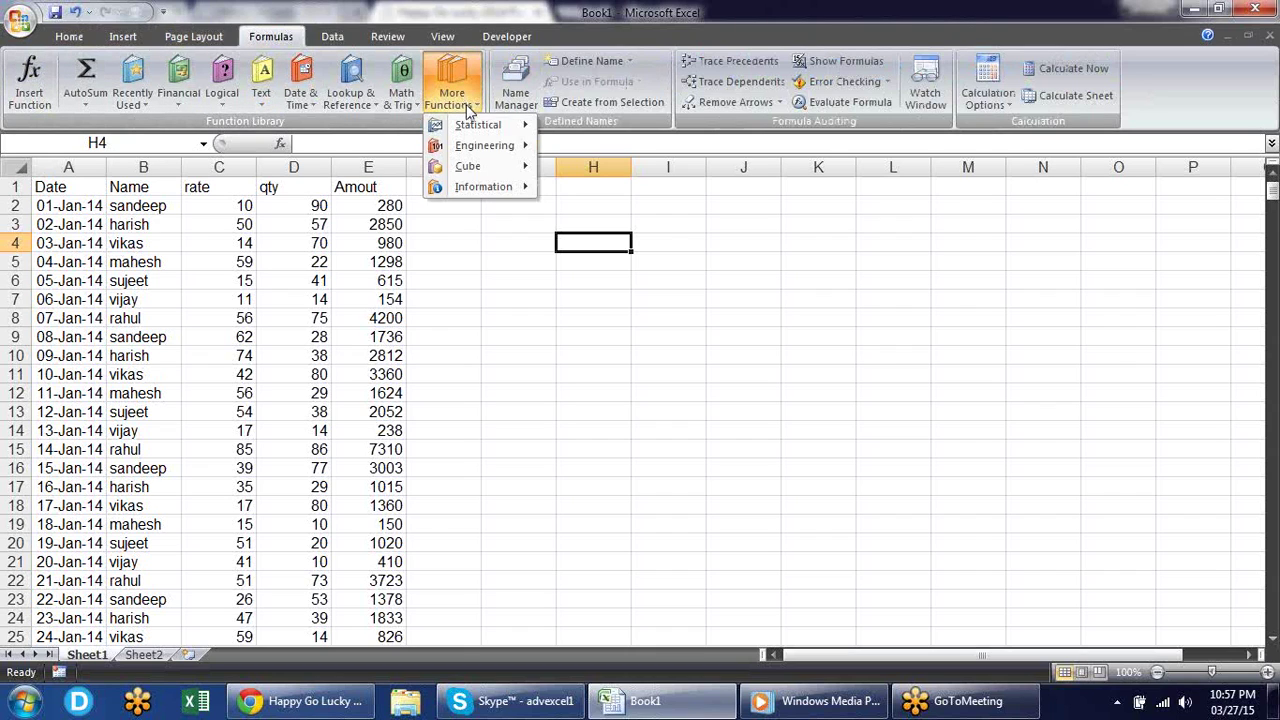
mouse_move(484, 146)
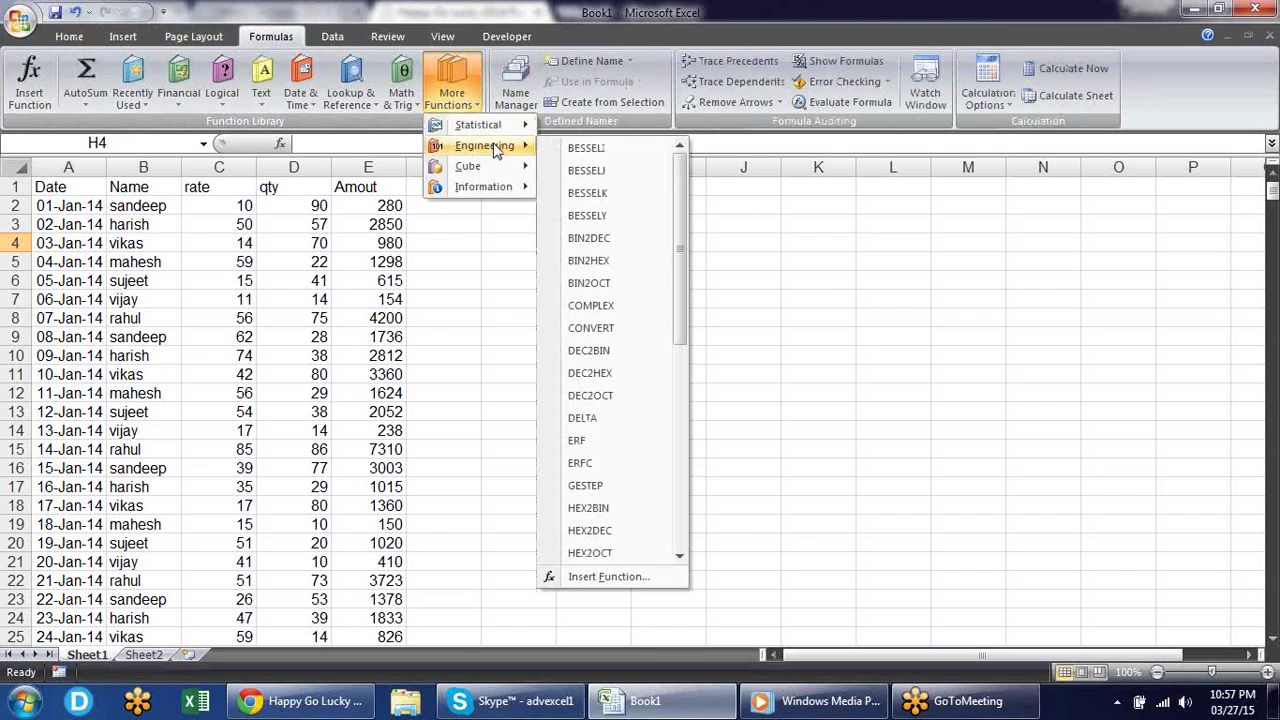
left_click(743, 214)
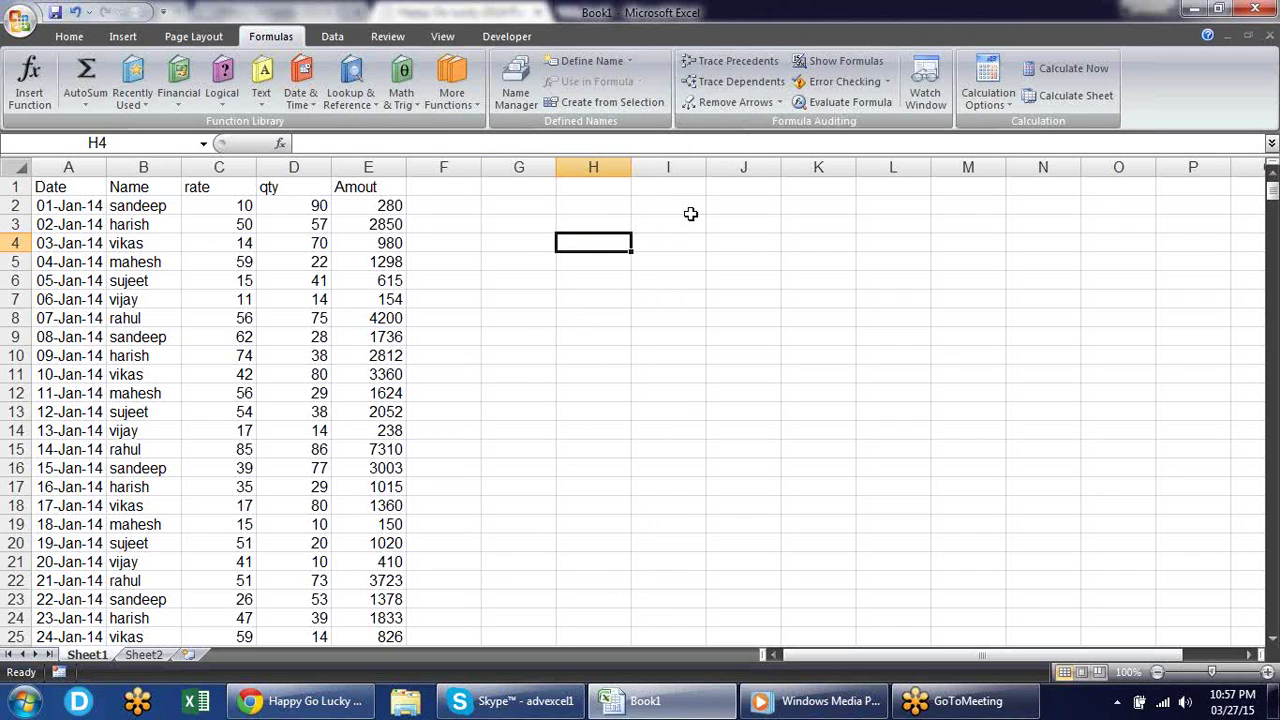
type("=stde")
key("Tab")
key("Left")
key("Left")
key("Left")
key("Left")
key("Up")
key("shift+Down")
key("shift+Down")
key("shift+Down")
key("shift+Down")
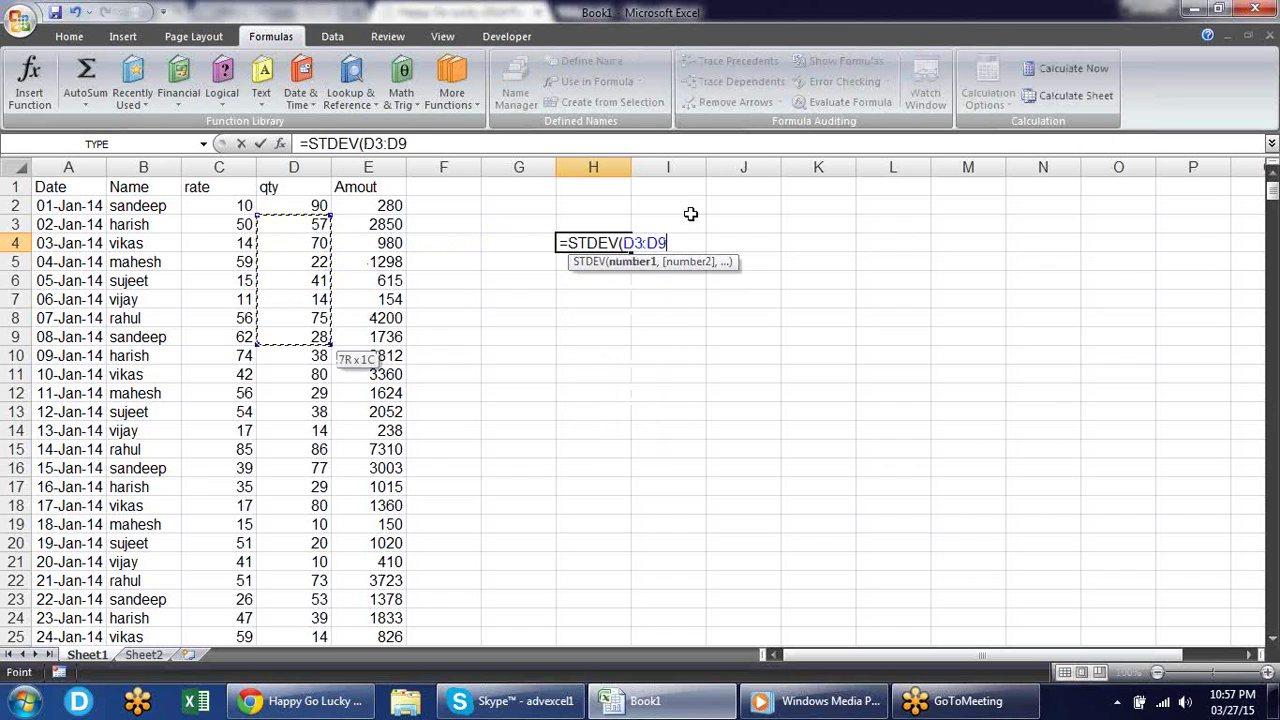
key("shift+Down")
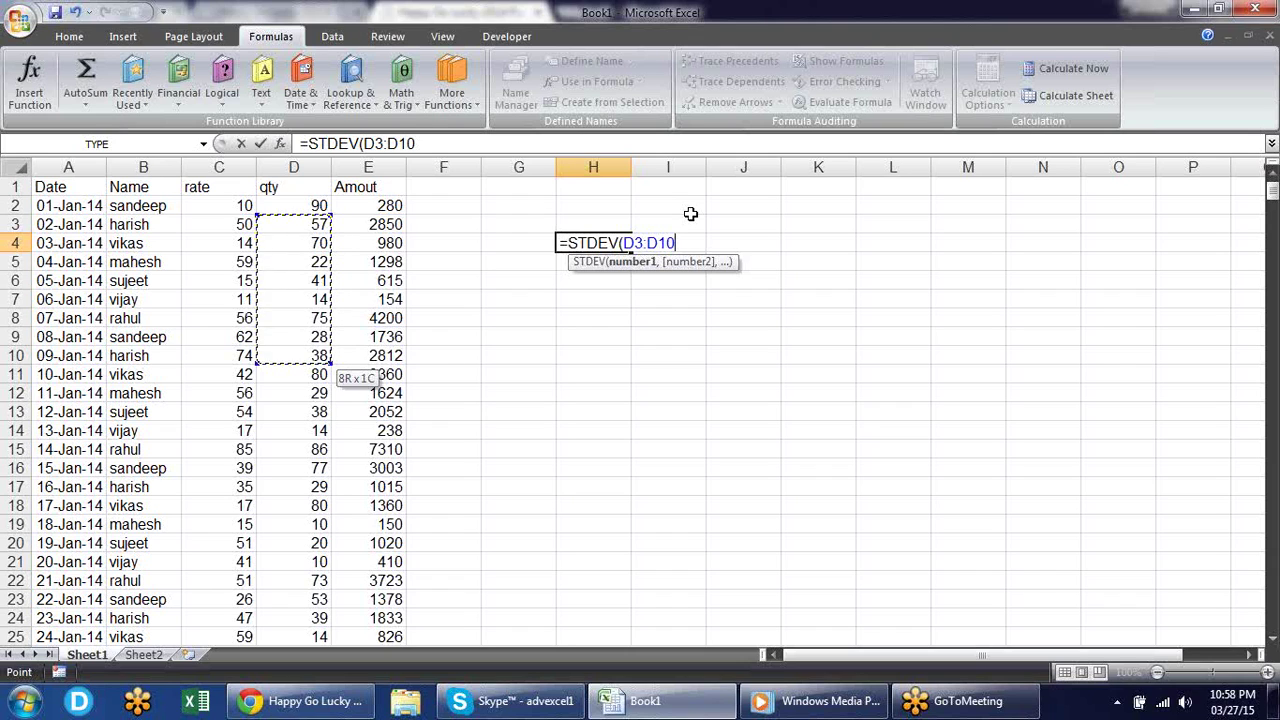
key("Escape")
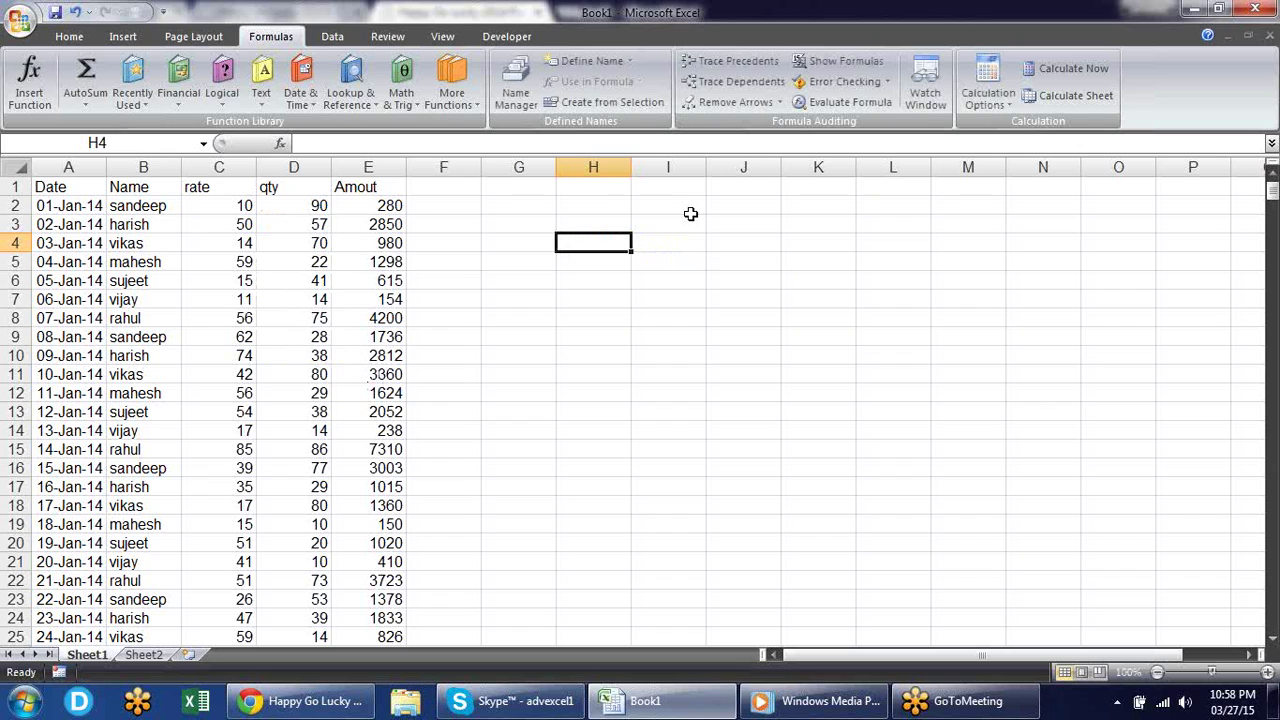
Open More Functions on the Formulas tab to browse the Statistical function list.
left_click(470, 104)
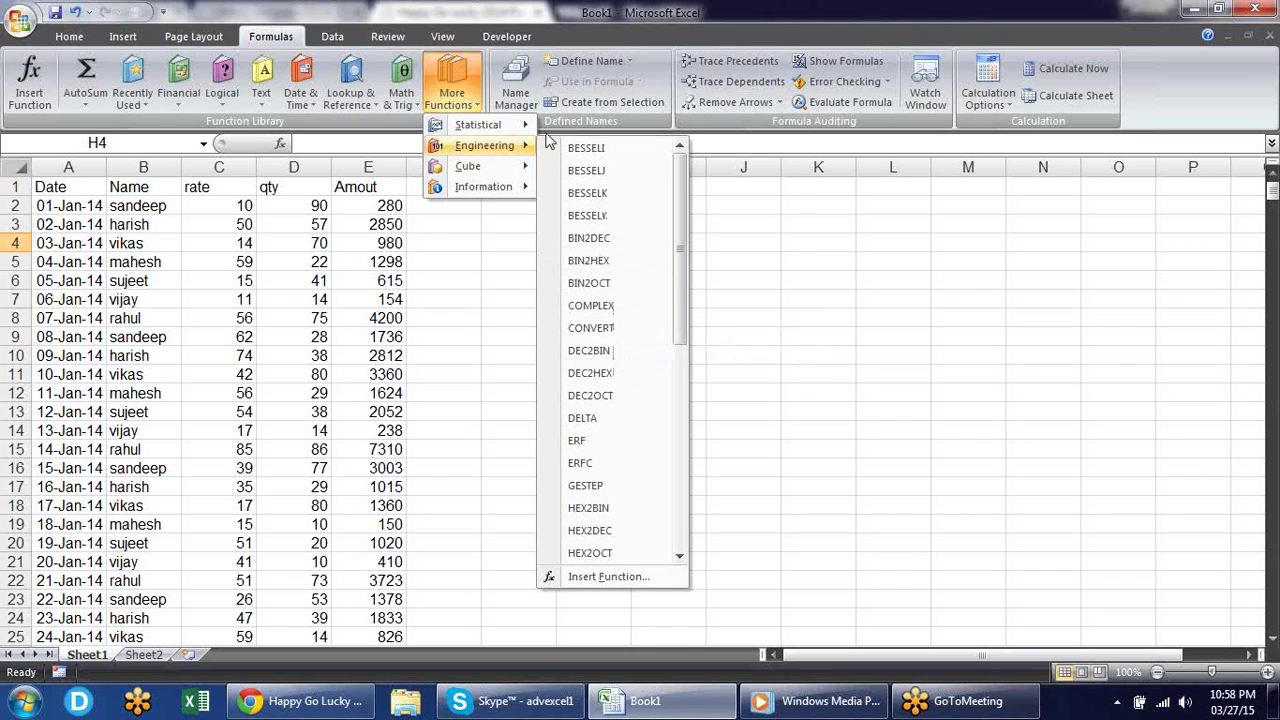
mouse_move(478, 125)
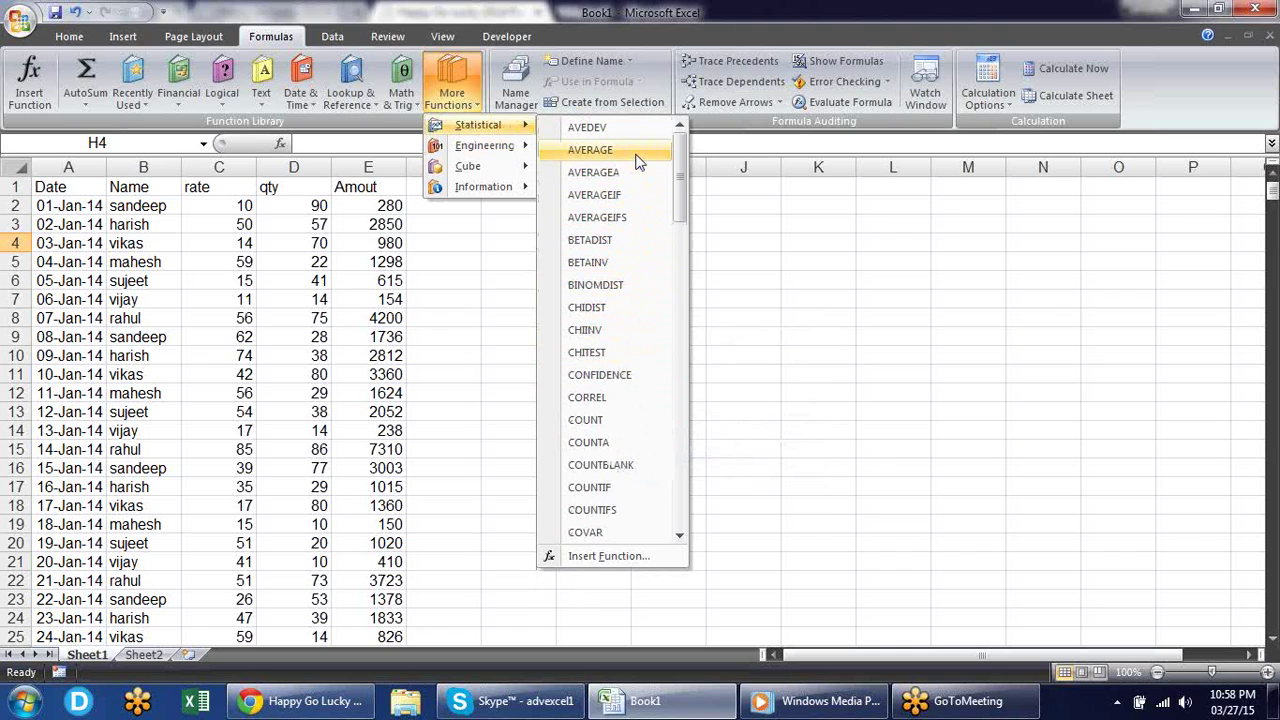
left_click(745, 206)
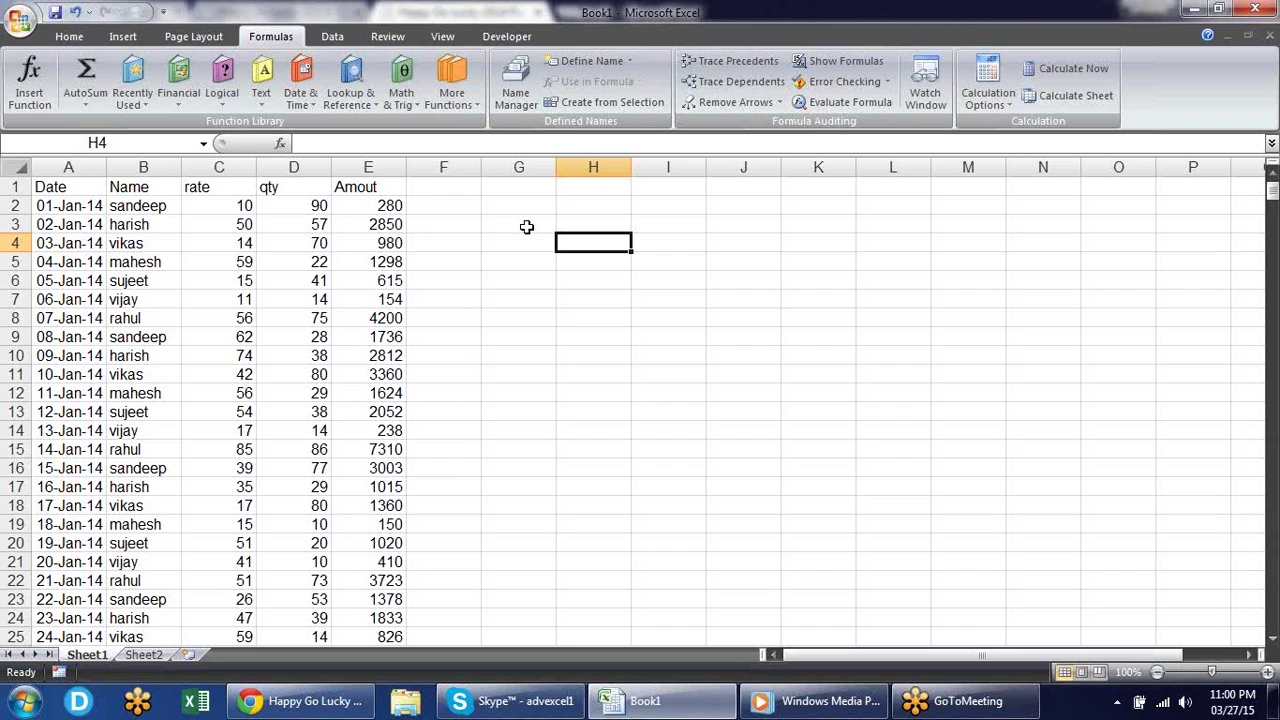
Select the Amount values E2:E558 and open the data validation options.
left_click(313, 36)
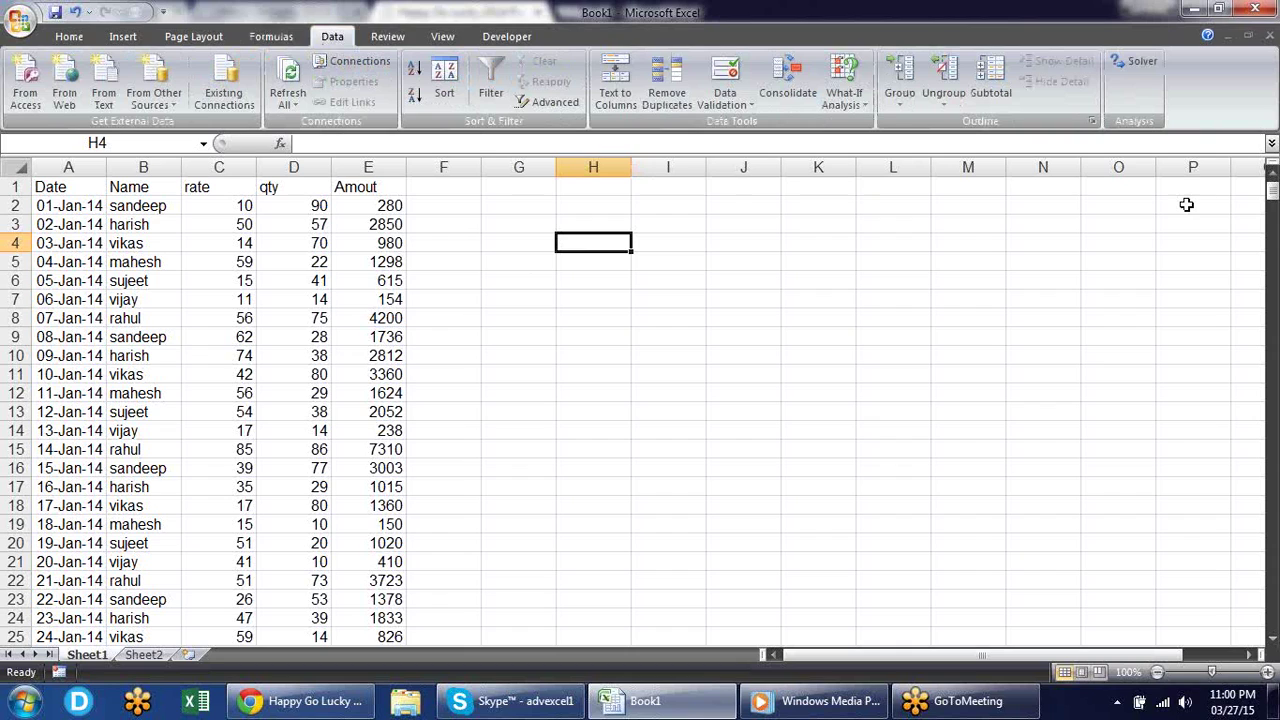
left_click(482, 207)
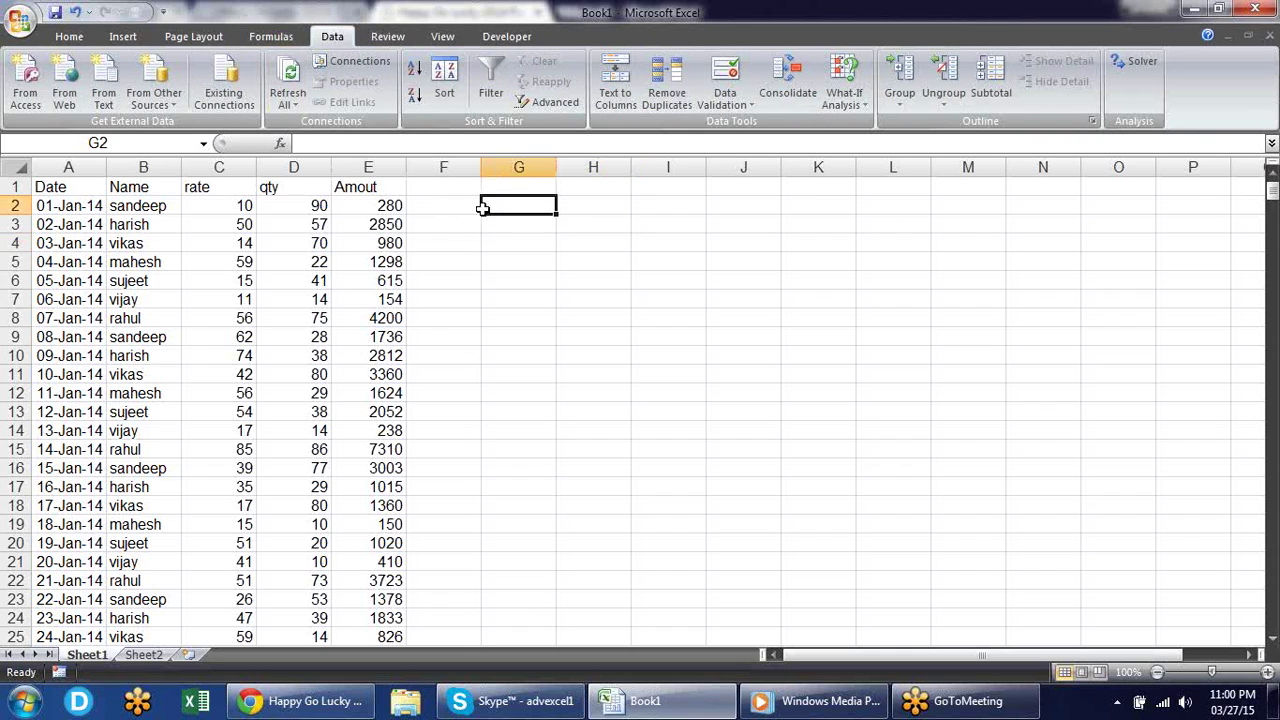
left_click(390, 212)
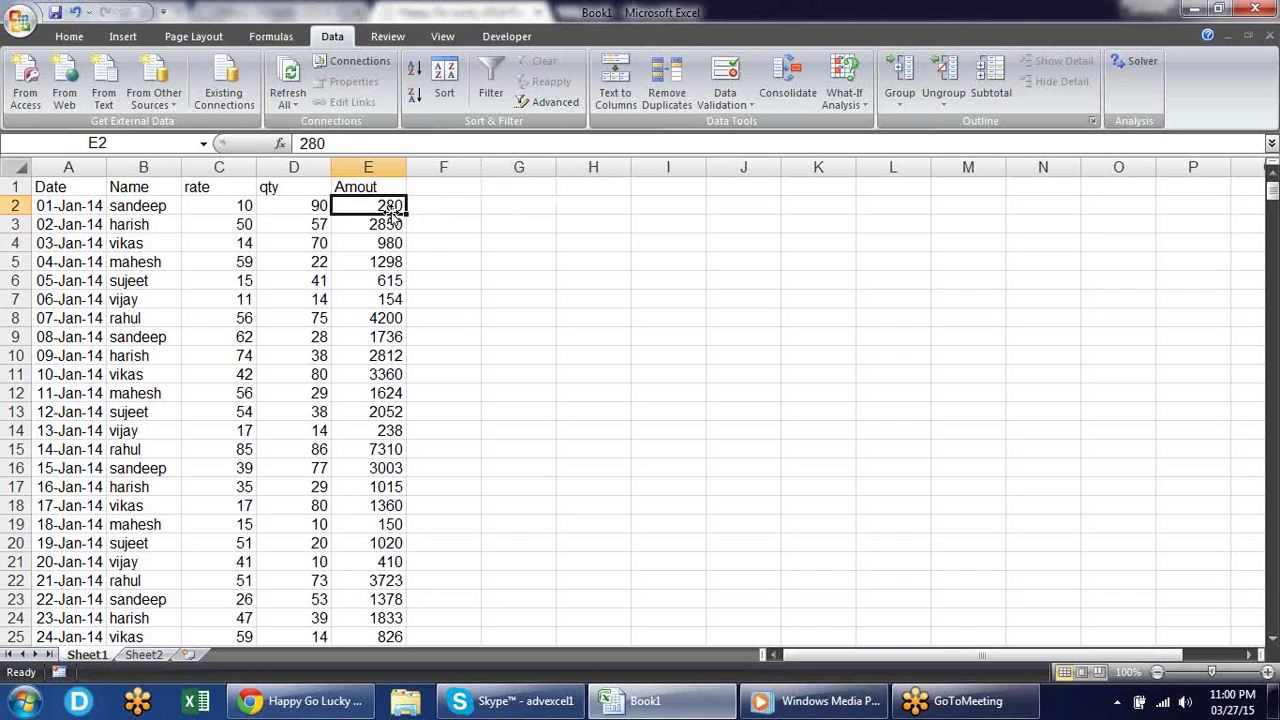
key("Right")
key("Left")
key("ctrl+shift+Down")
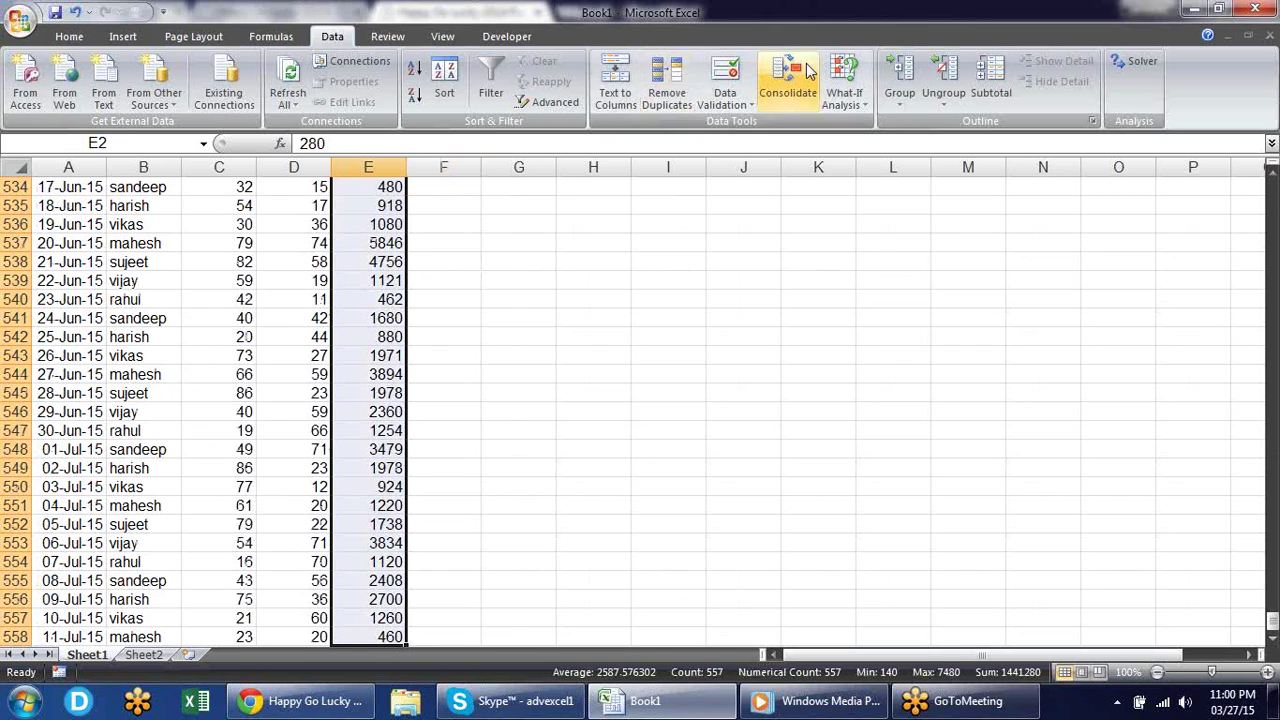
left_click(725, 105)
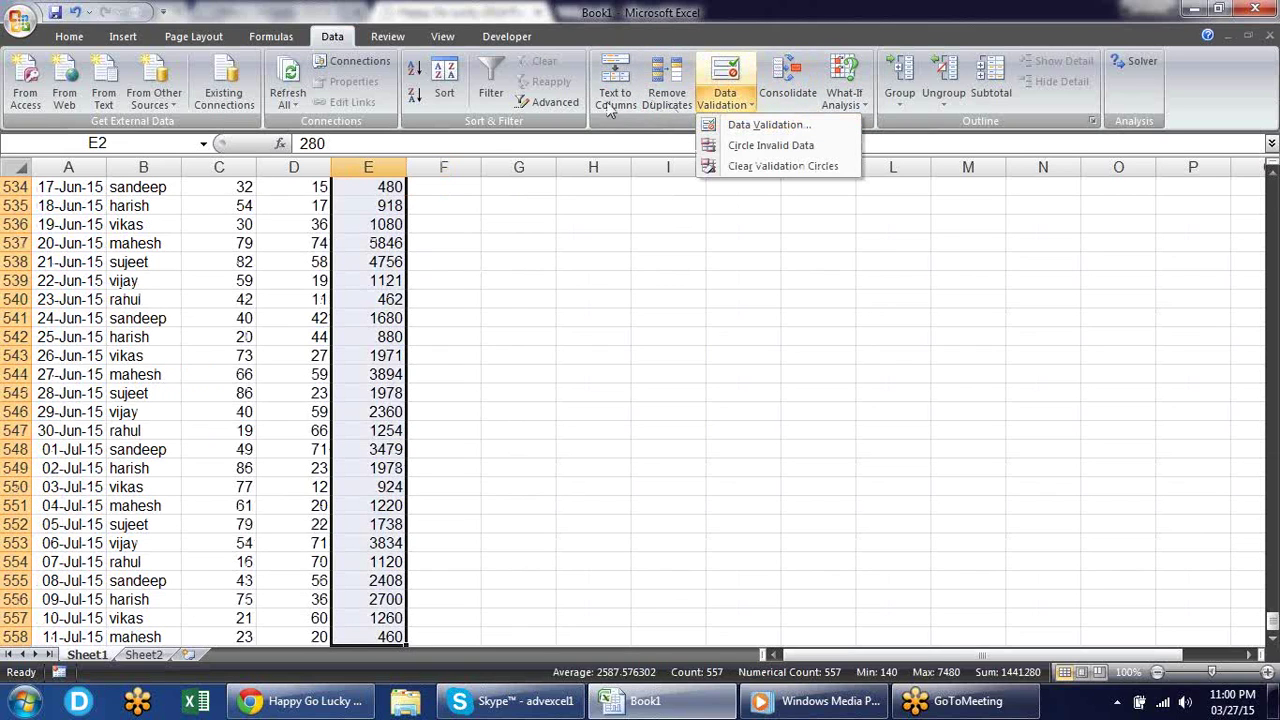
Add a 'Format only unique values' rule to E2:E558, confirmed with no format.
left_click(69, 36)
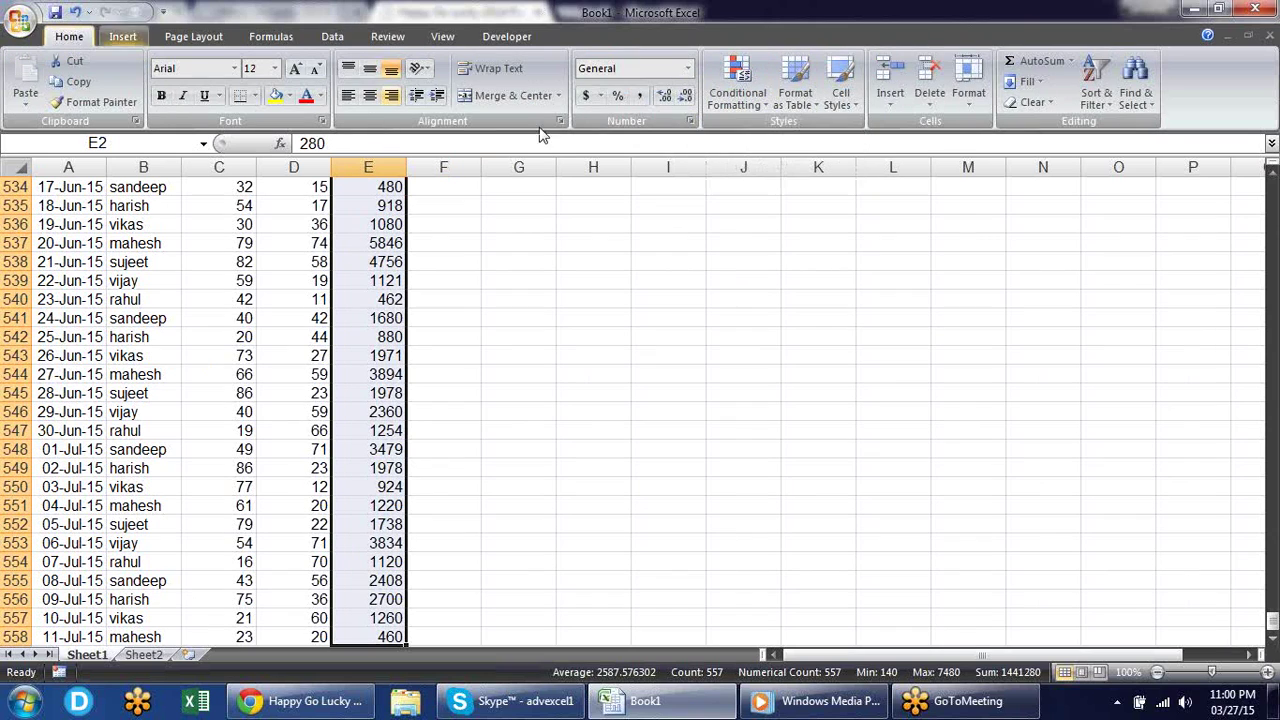
left_click(738, 105)
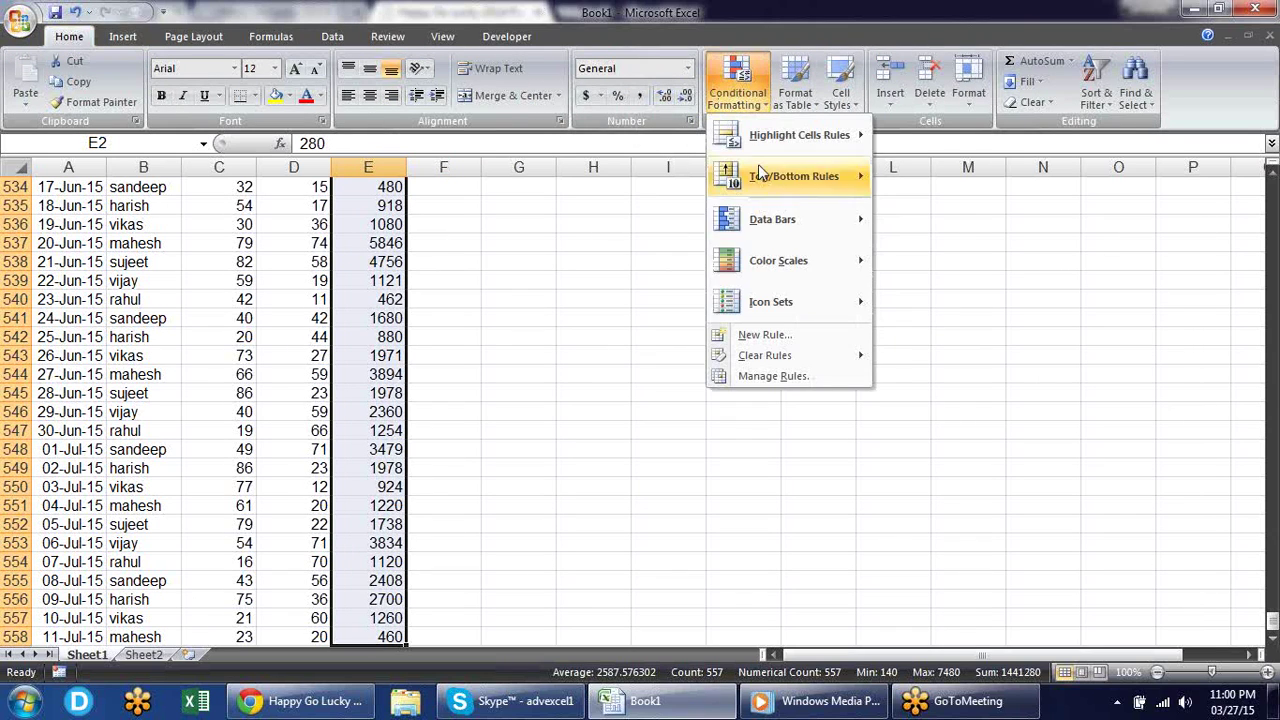
left_click(766, 335)
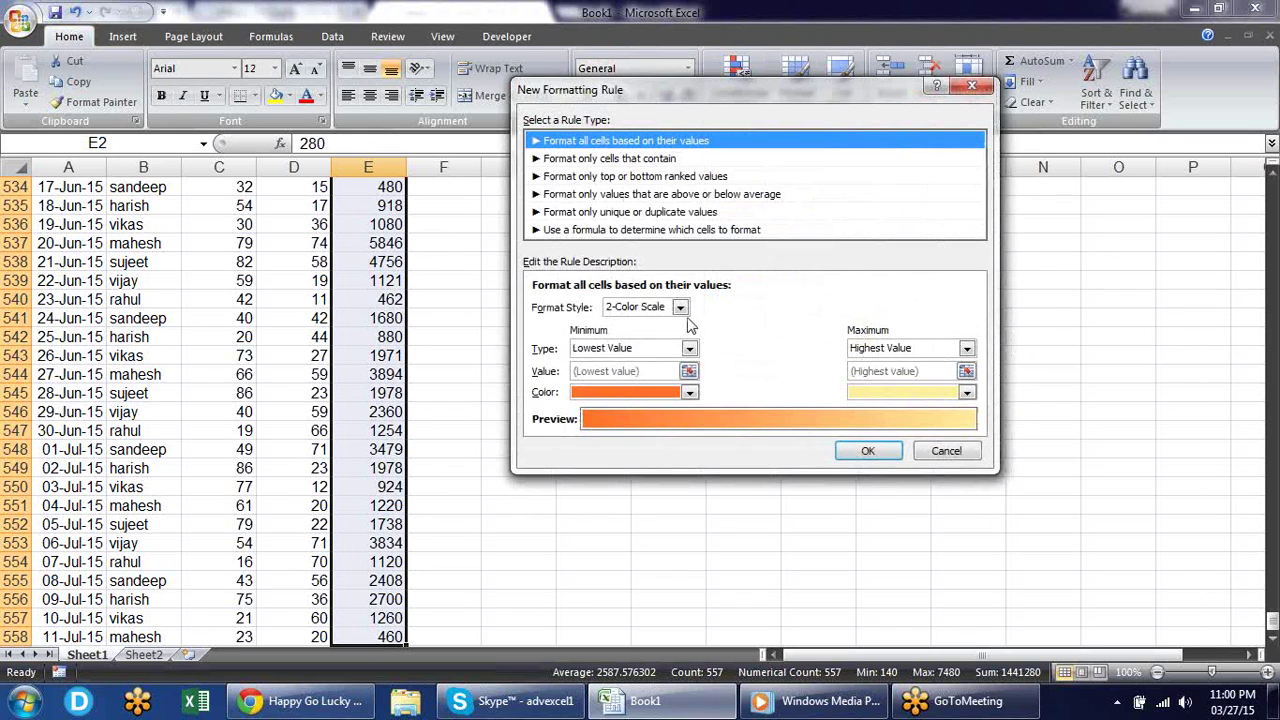
left_click(716, 196)
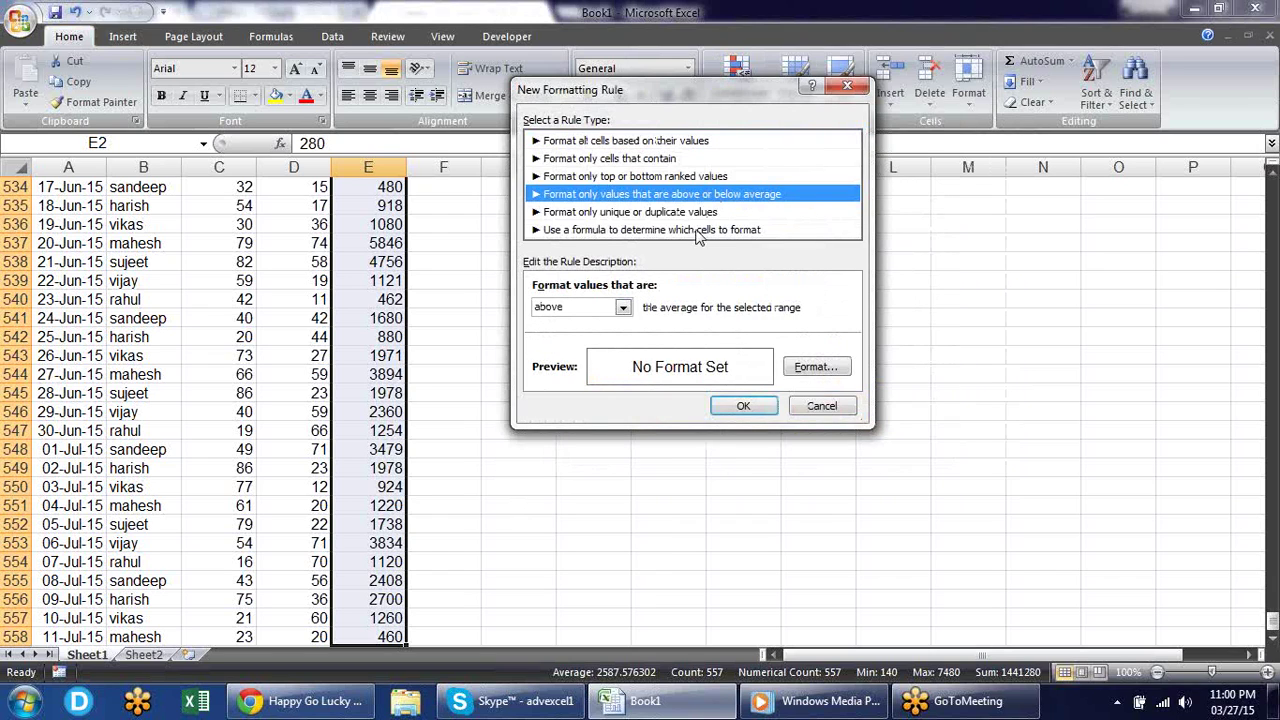
left_click(716, 214)
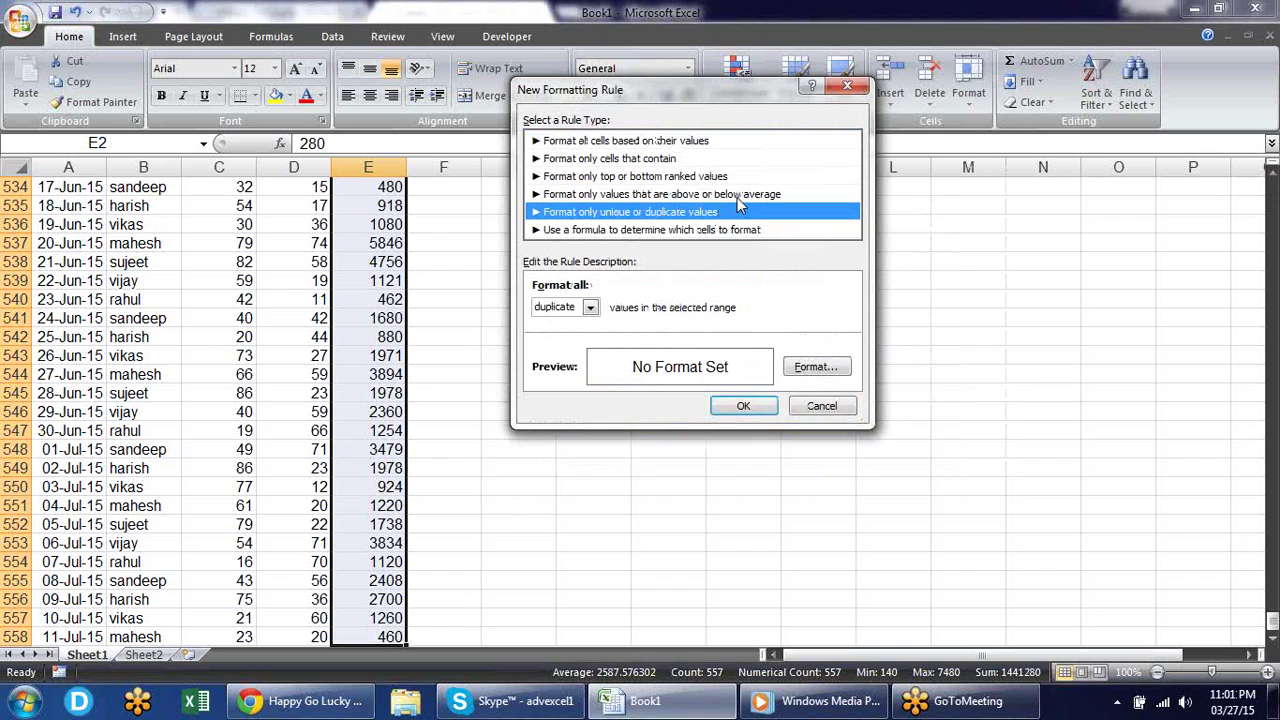
left_click(731, 196)
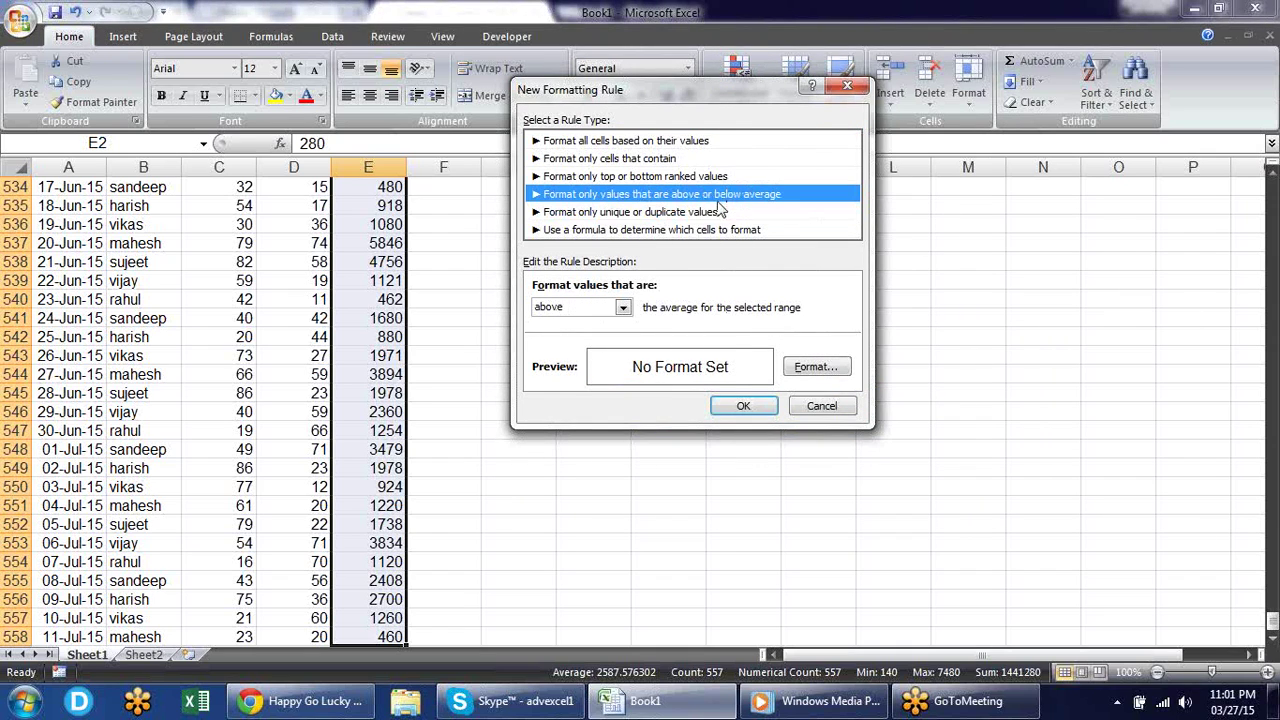
left_click(710, 214)
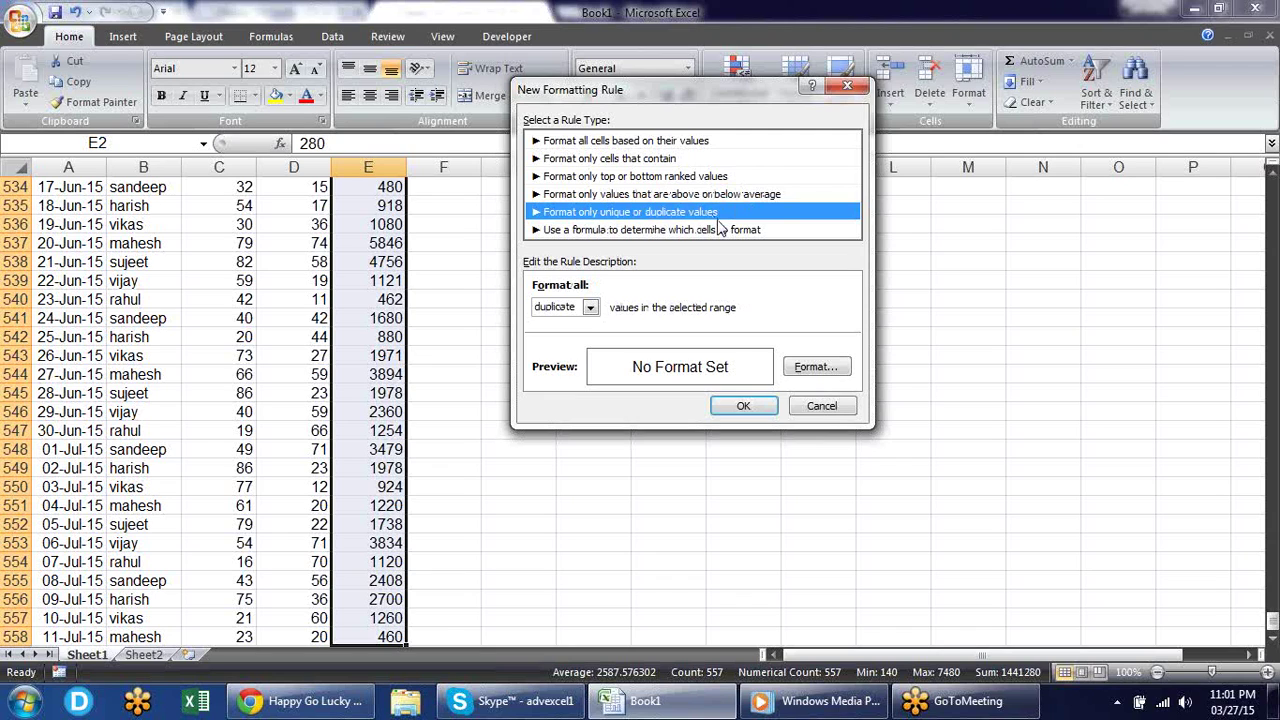
left_click(590, 308)
left_click(586, 337)
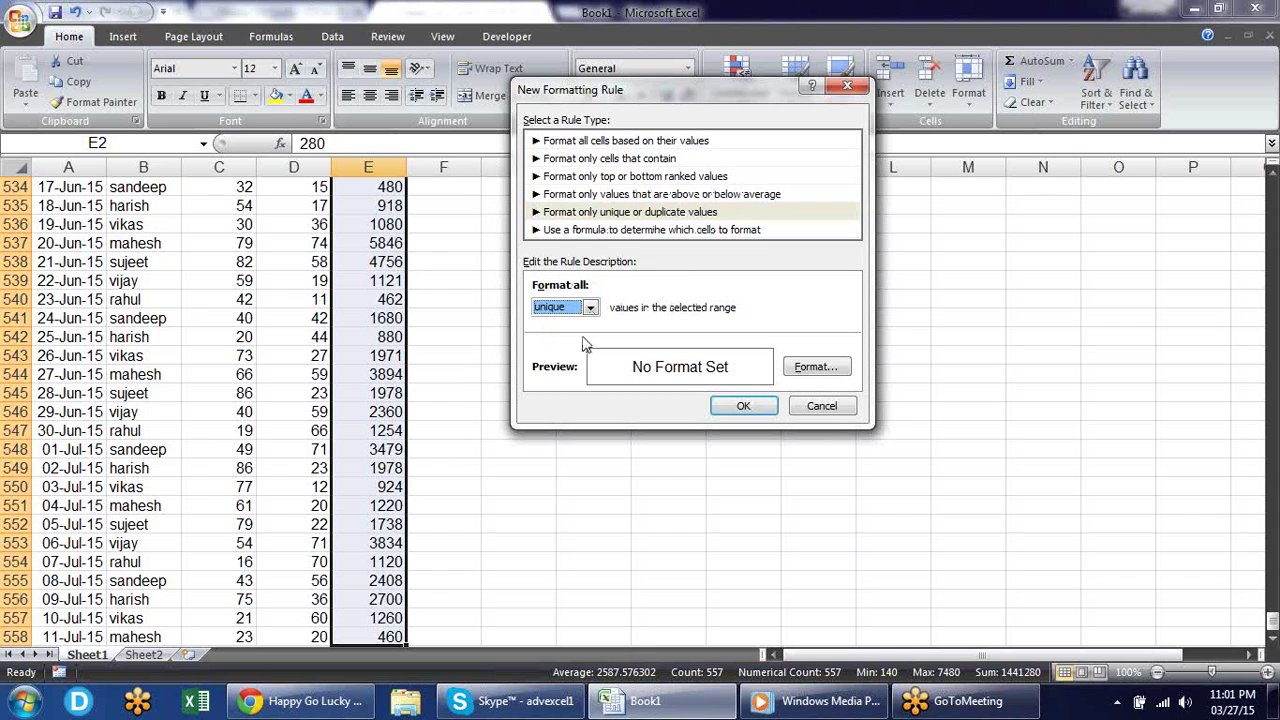
left_click(744, 404)
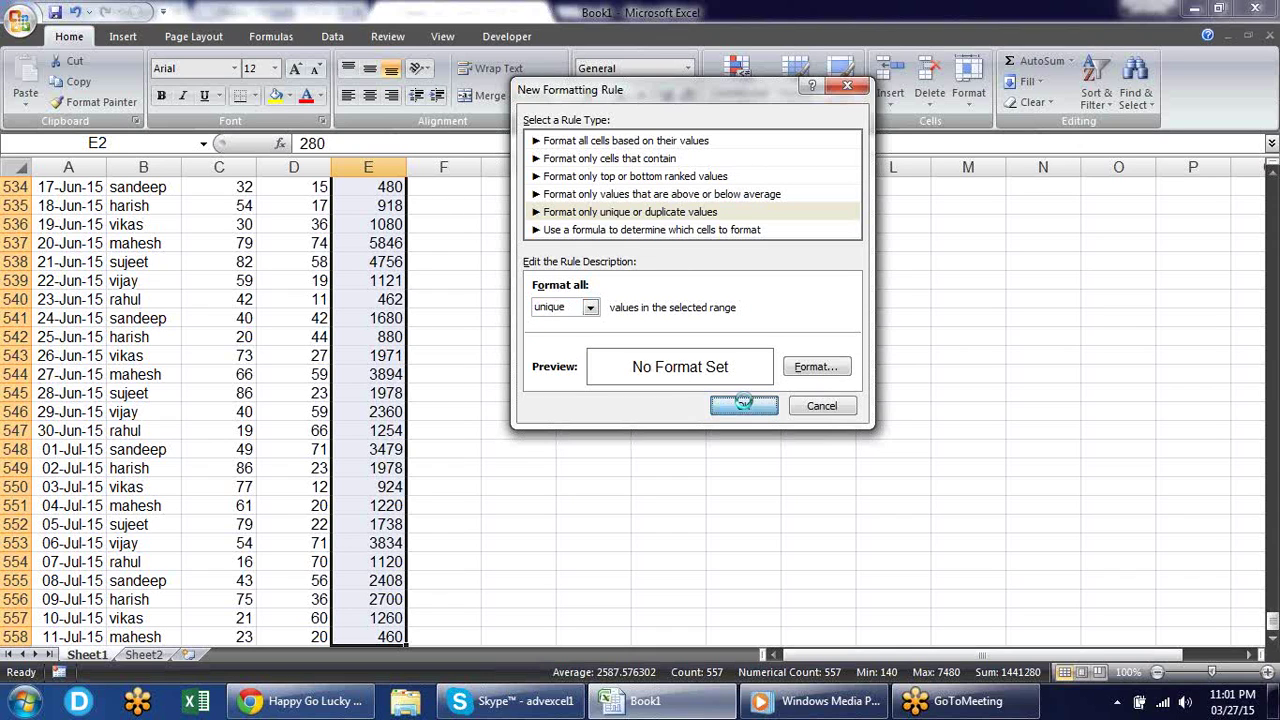
left_click_drag(1272, 620, 1272, 190)
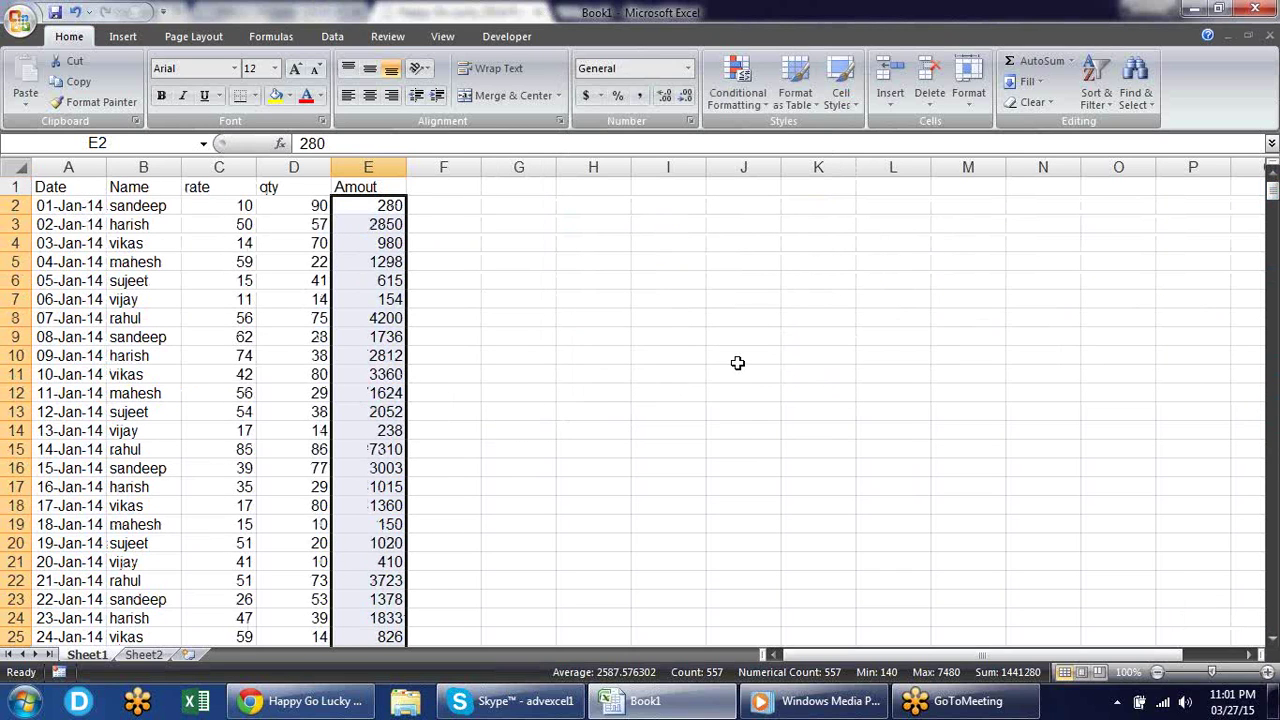
Test a value of 1 in E3, undo it, and reselect E2:E558.
left_click(378, 222)
type("1")
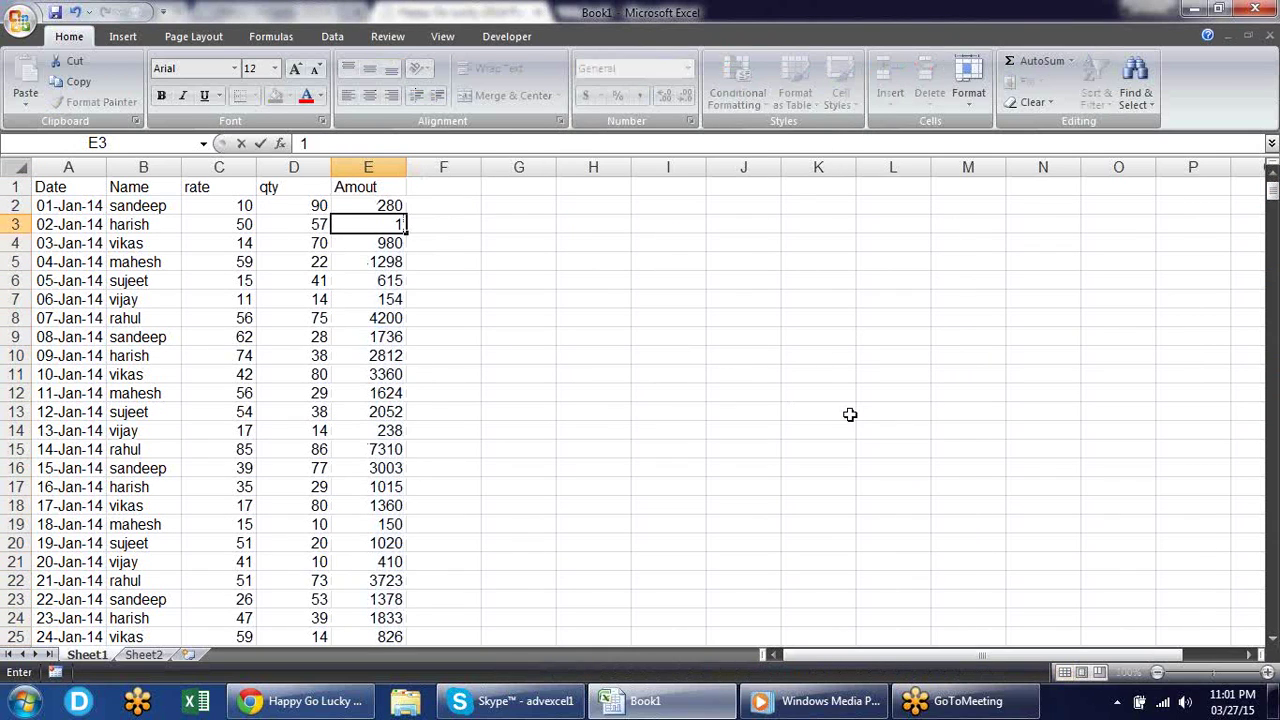
key("Return")
key("Up")
key("ctrl+z")
key("Up")
key("ctrl+shift+Down")
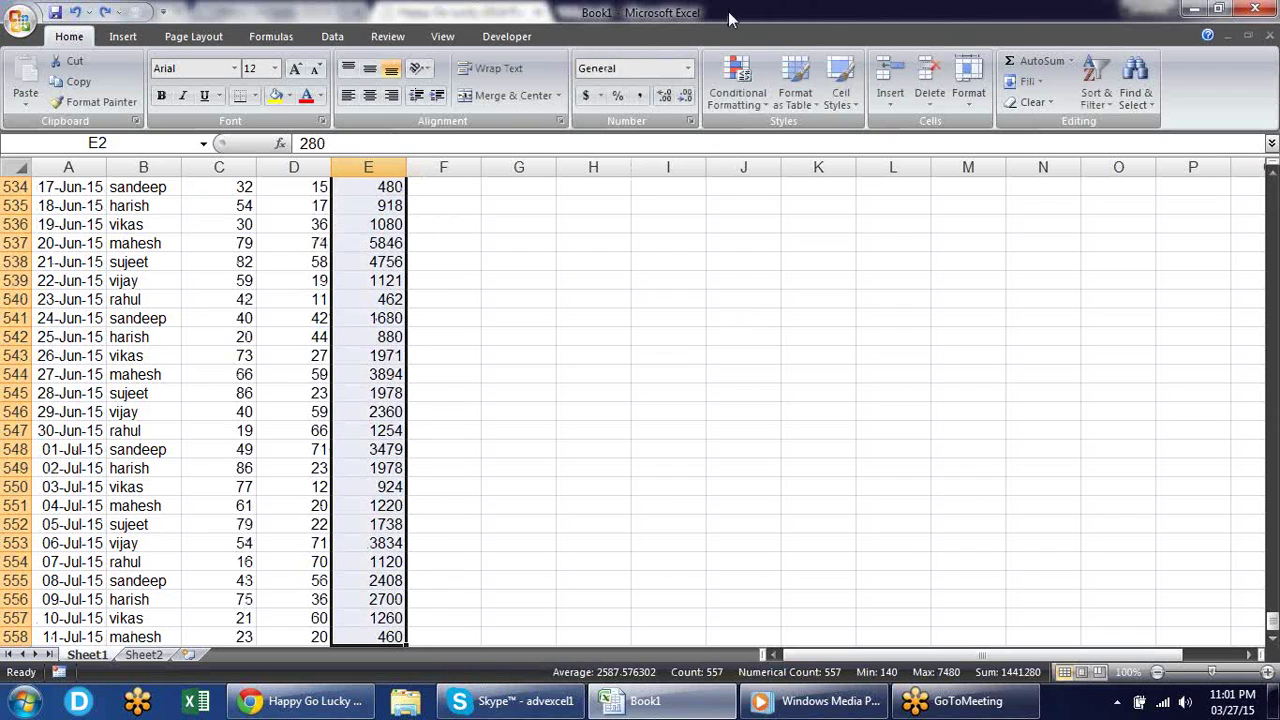
Give the Unique Values rule a yellow fill in Manage Rules and apply it.
left_click(737, 85)
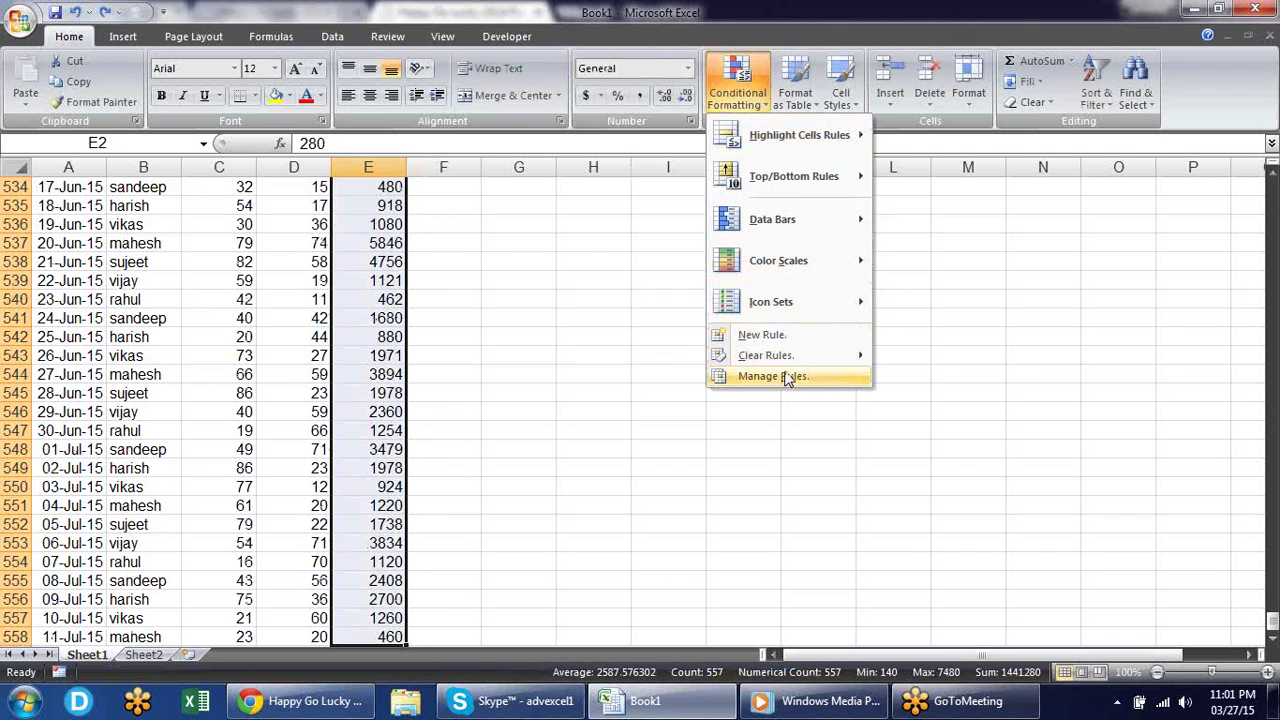
left_click(776, 375)
left_click(547, 233)
double_click(547, 233)
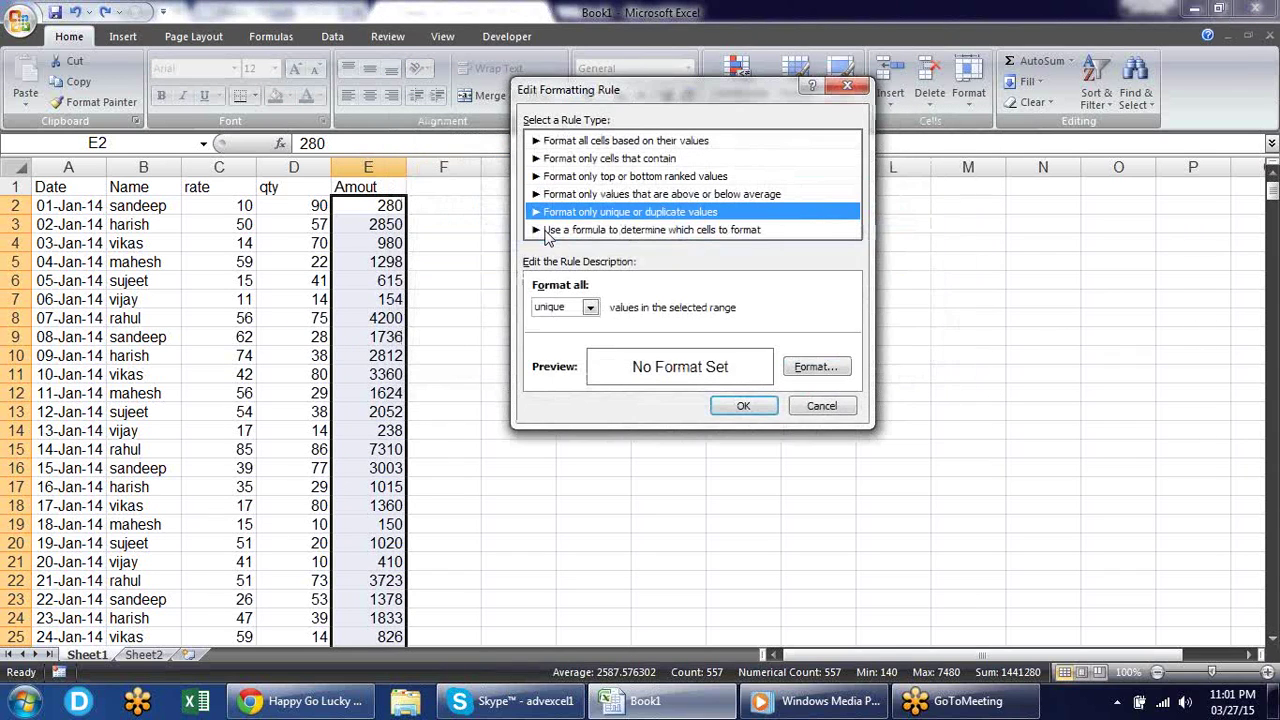
left_click(818, 368)
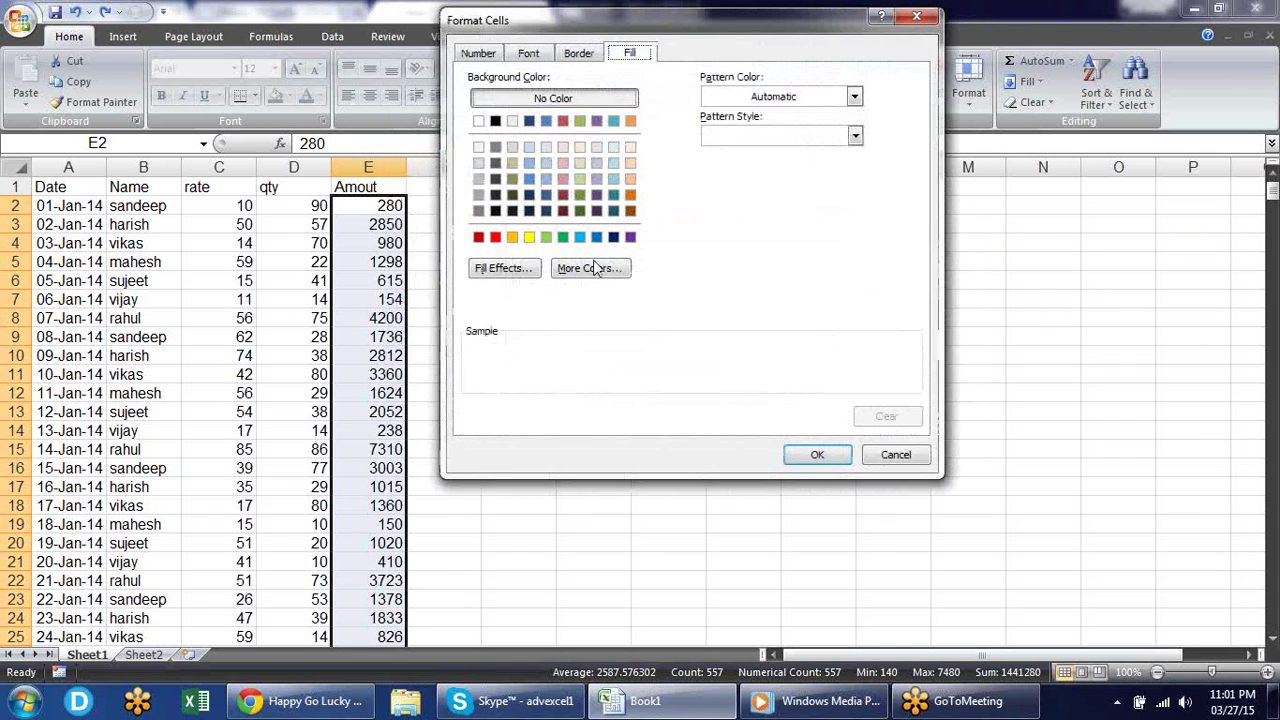
left_click(529, 237)
left_click(817, 455)
left_click(743, 406)
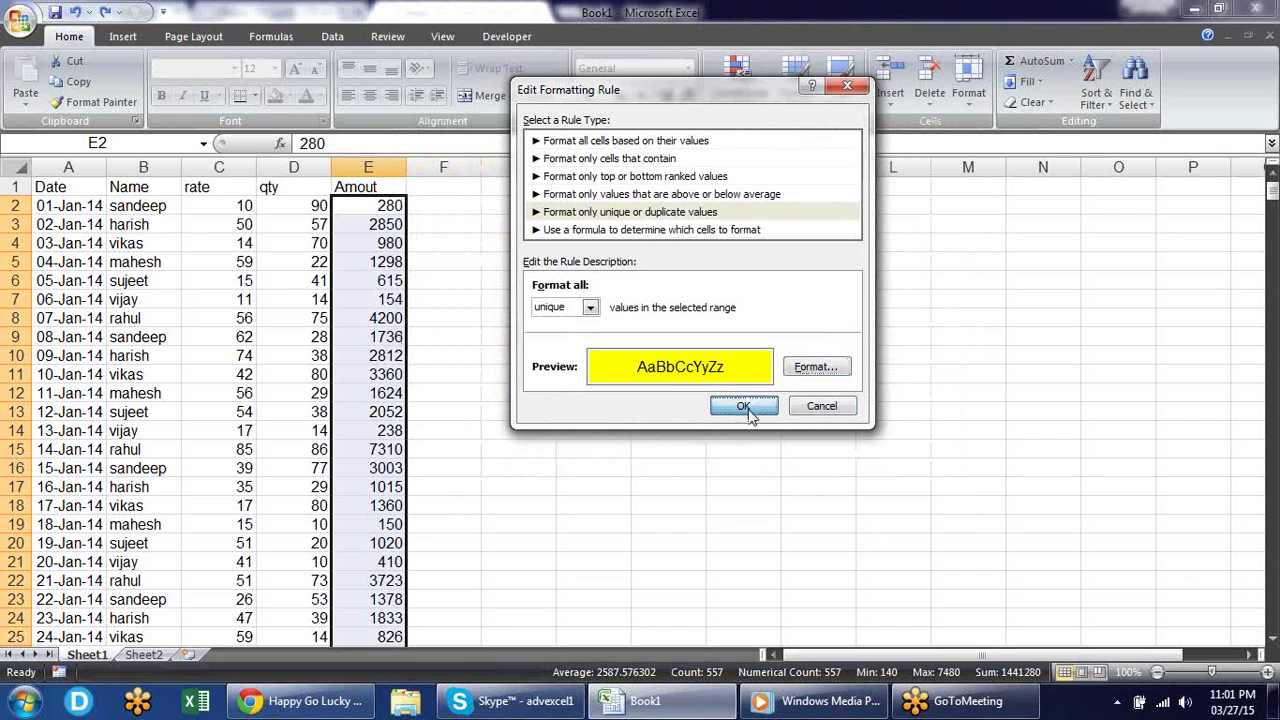
left_click(932, 380)
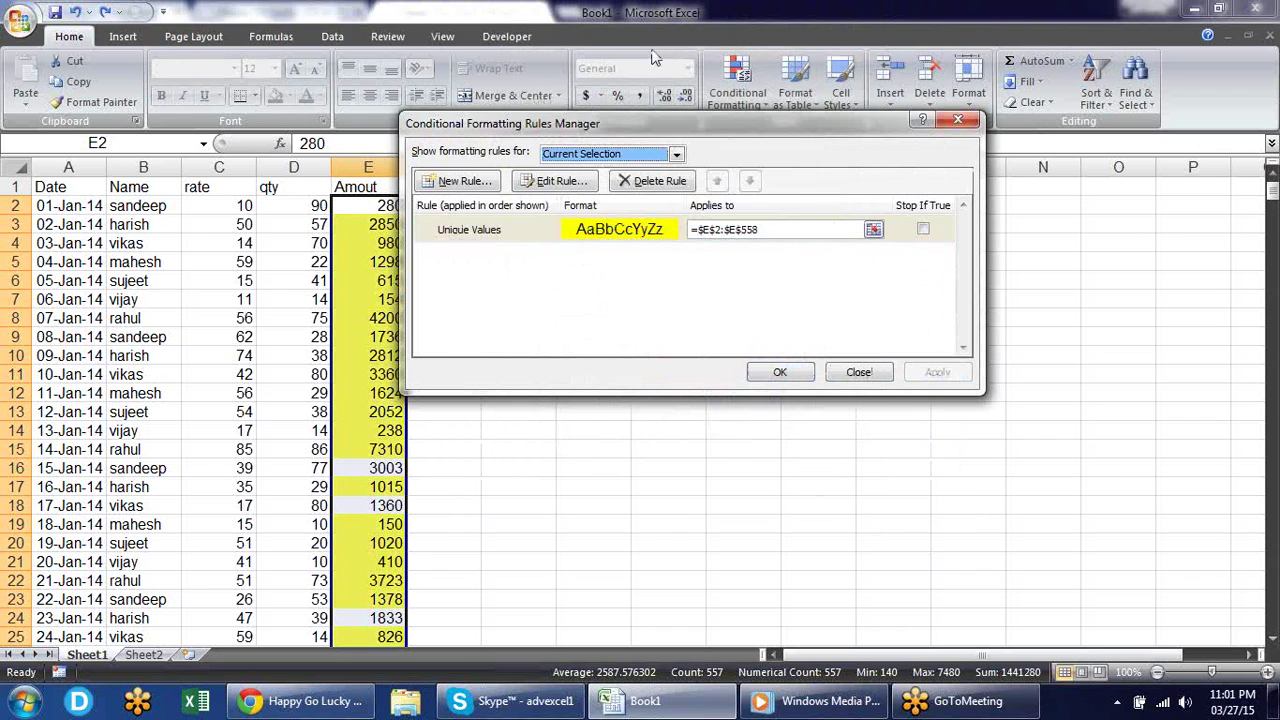
left_click_drag(636, 118, 836, 161)
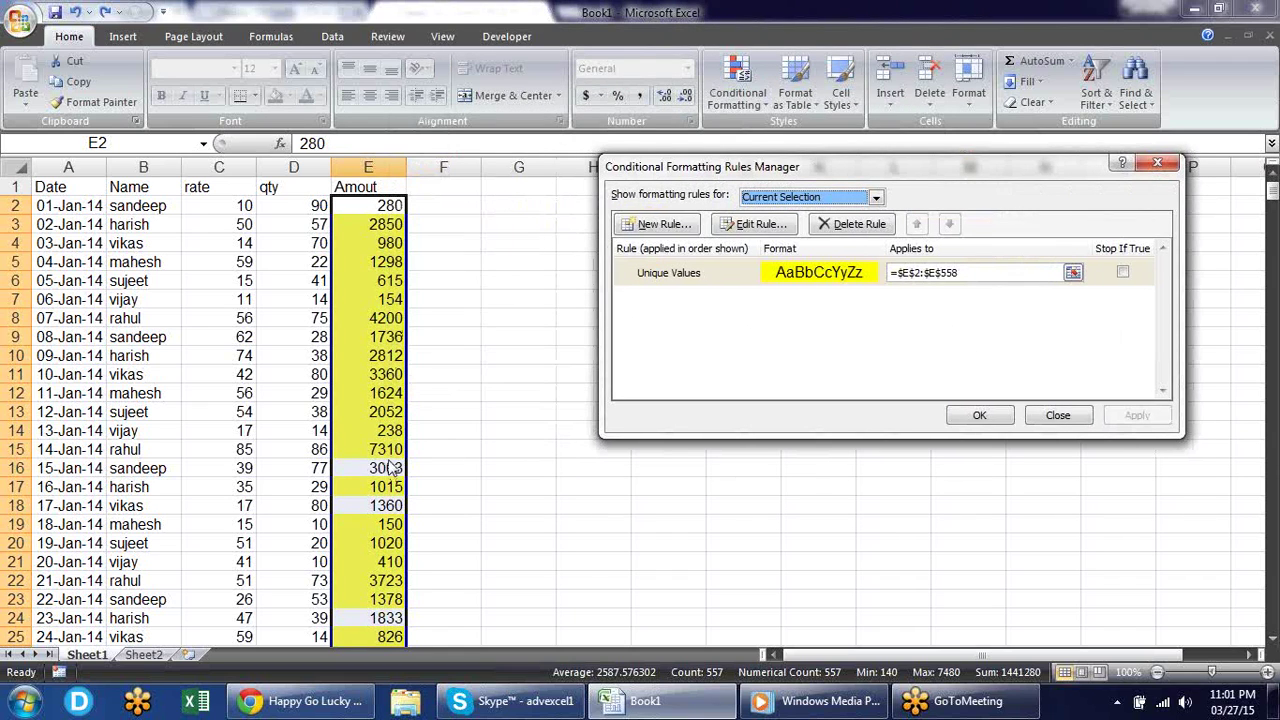
Switch the Amount rule from unique to duplicate values and apply it.
left_click(736, 282)
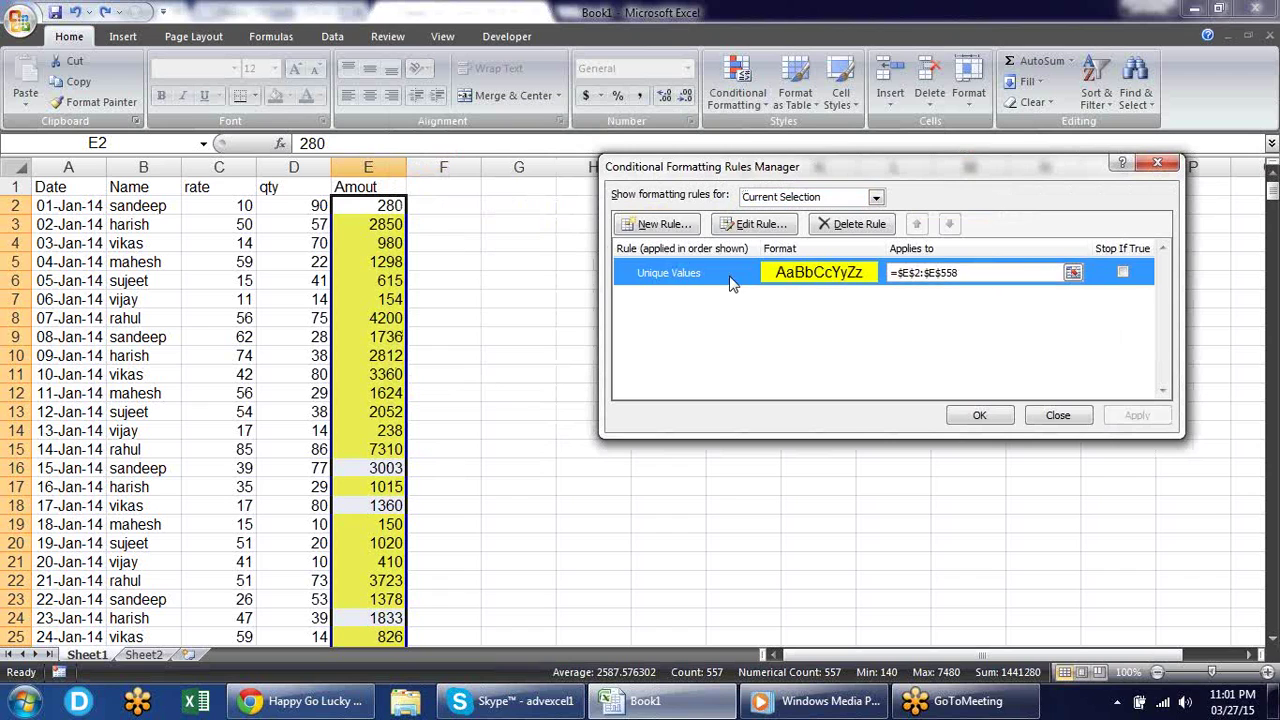
left_click(770, 226)
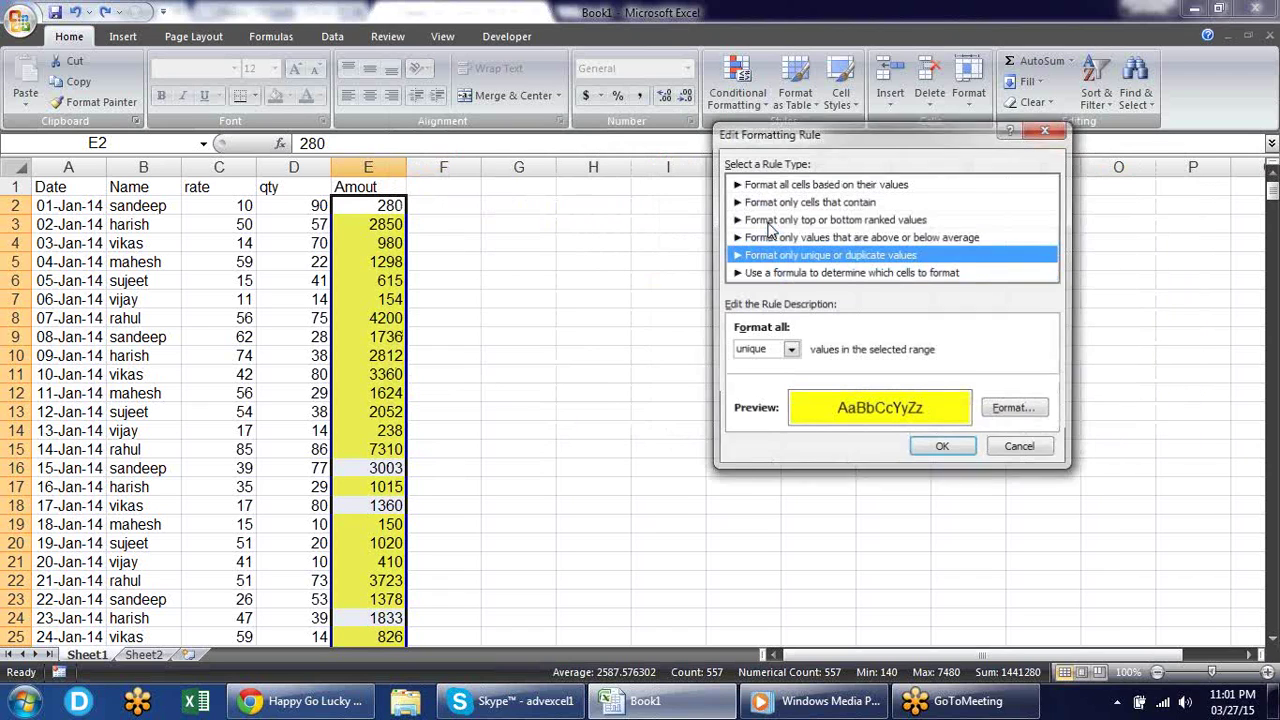
left_click(789, 351)
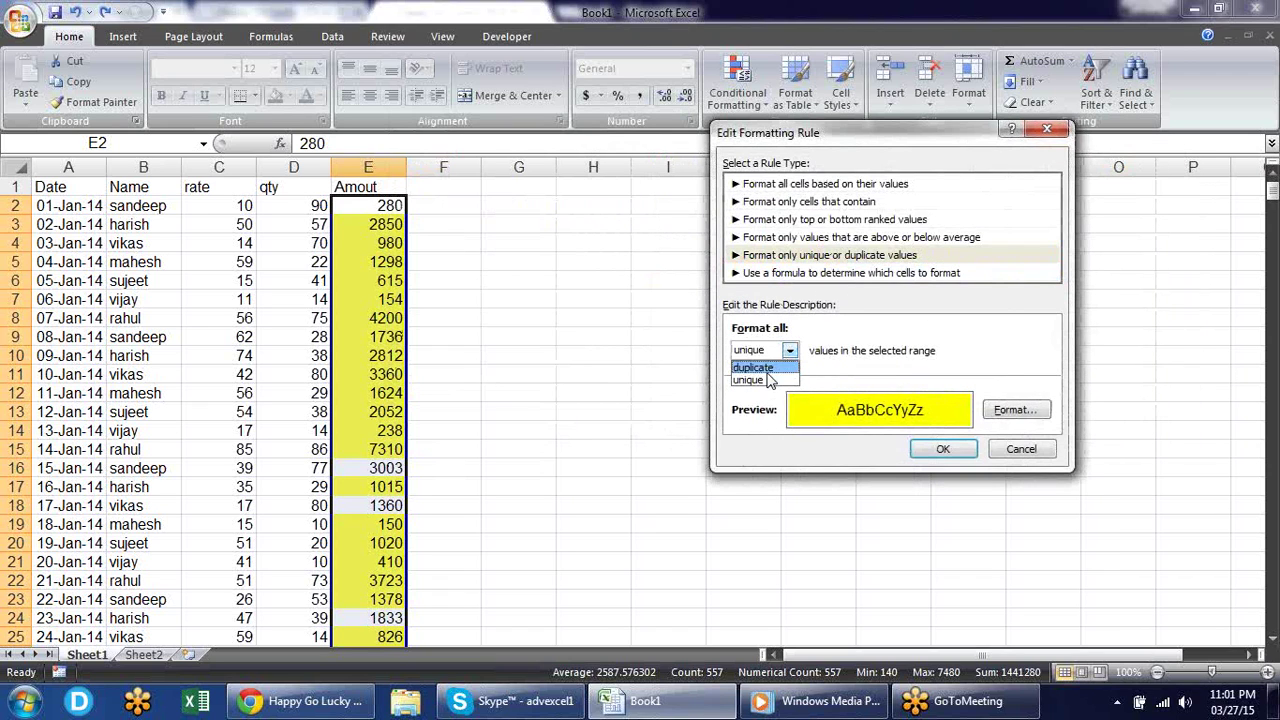
left_click(769, 369)
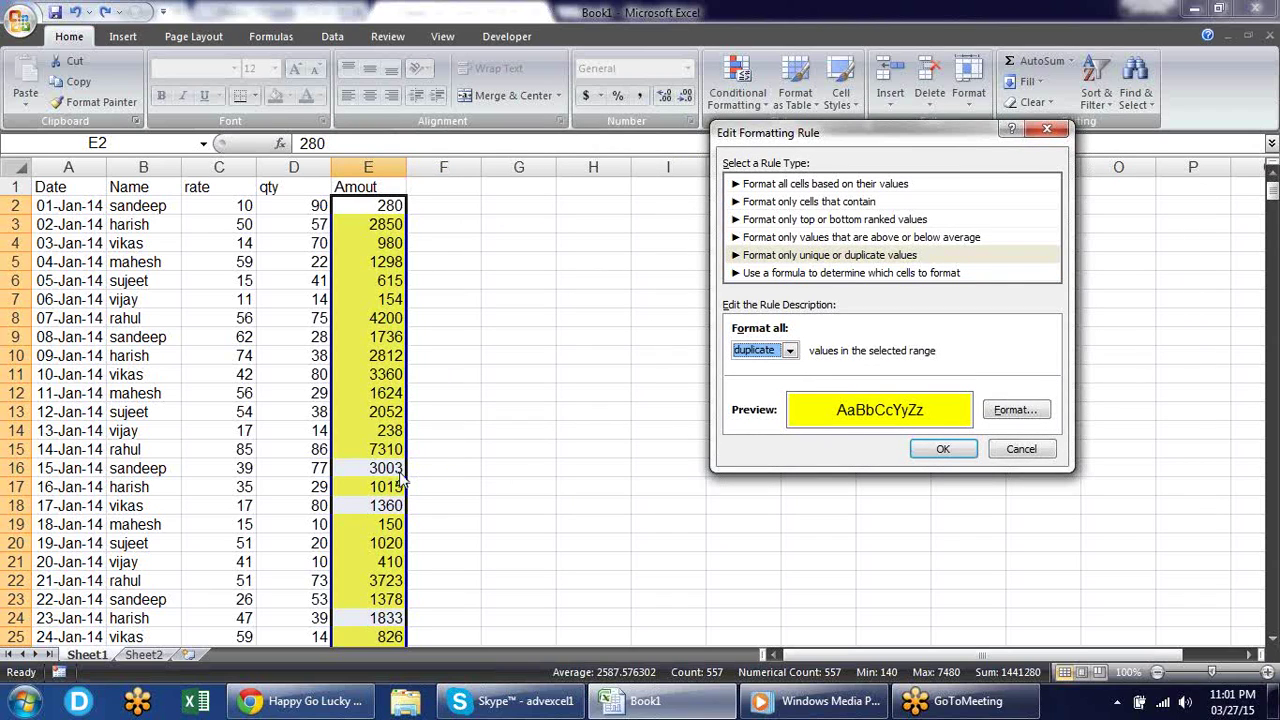
left_click(943, 450)
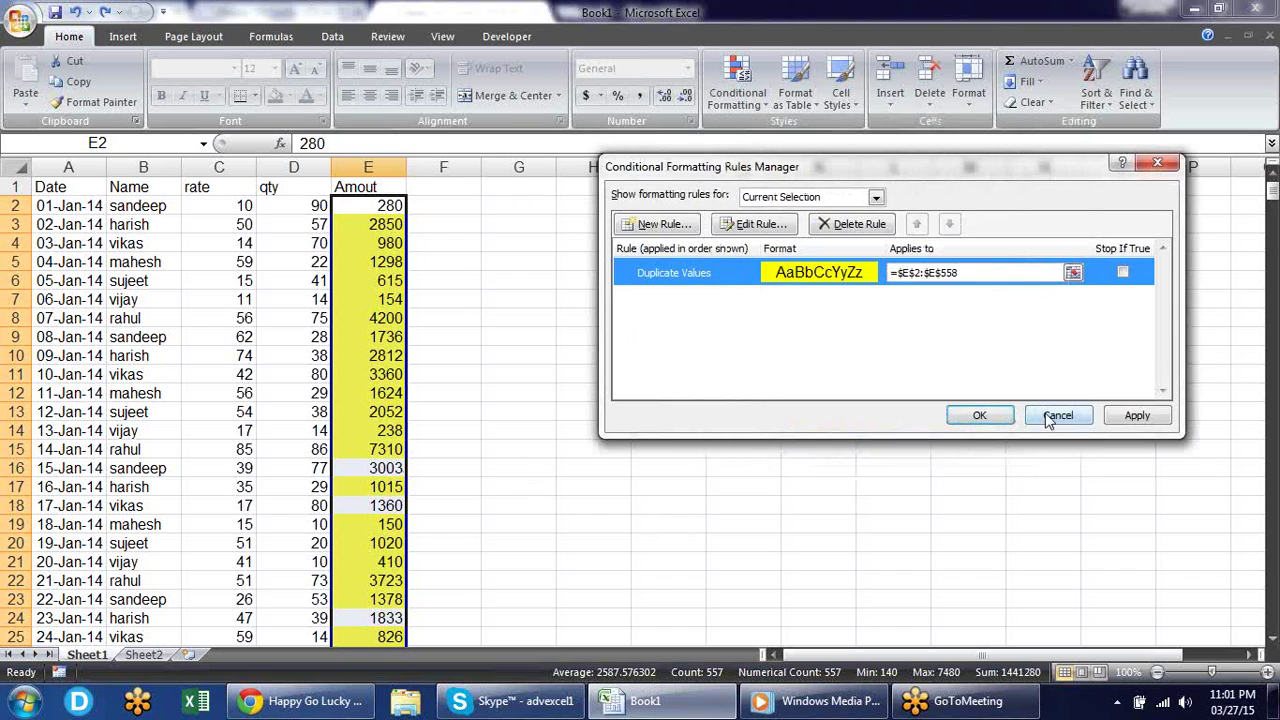
left_click(1133, 415)
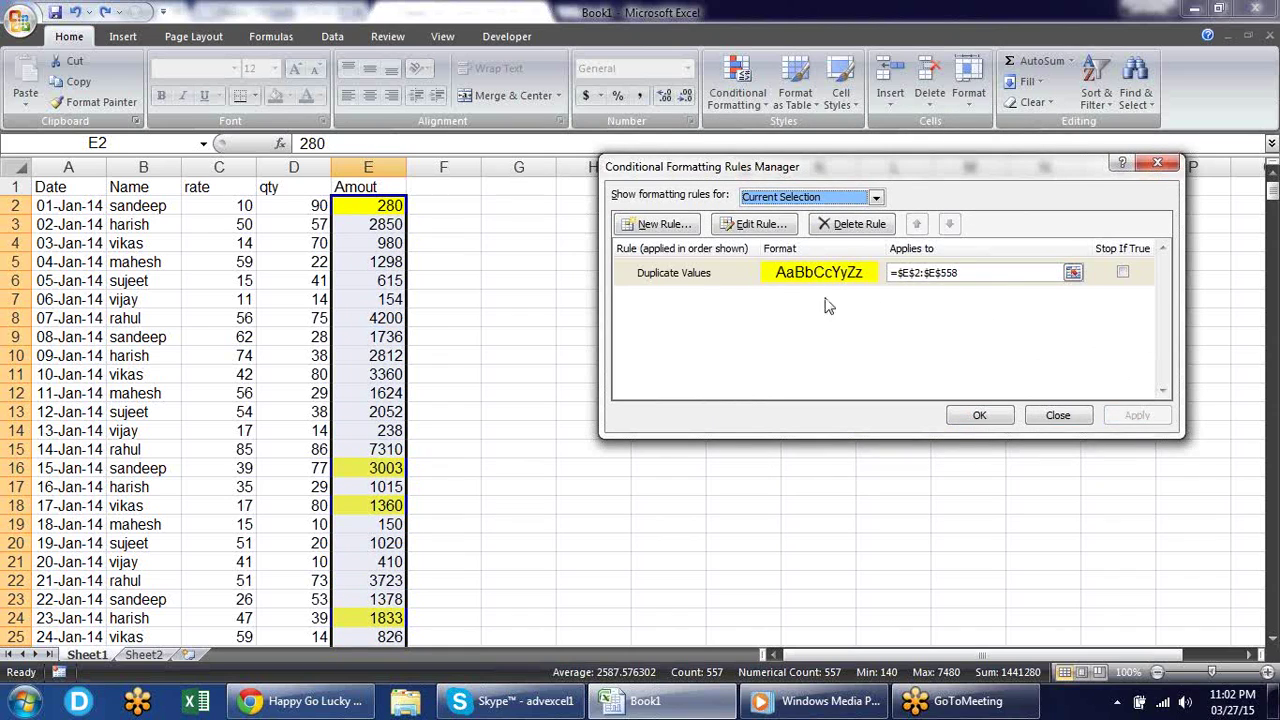
Delete the Duplicate Values rule and start a new formula-based rule with an empty formula.
left_click(755, 273)
left_click(851, 224)
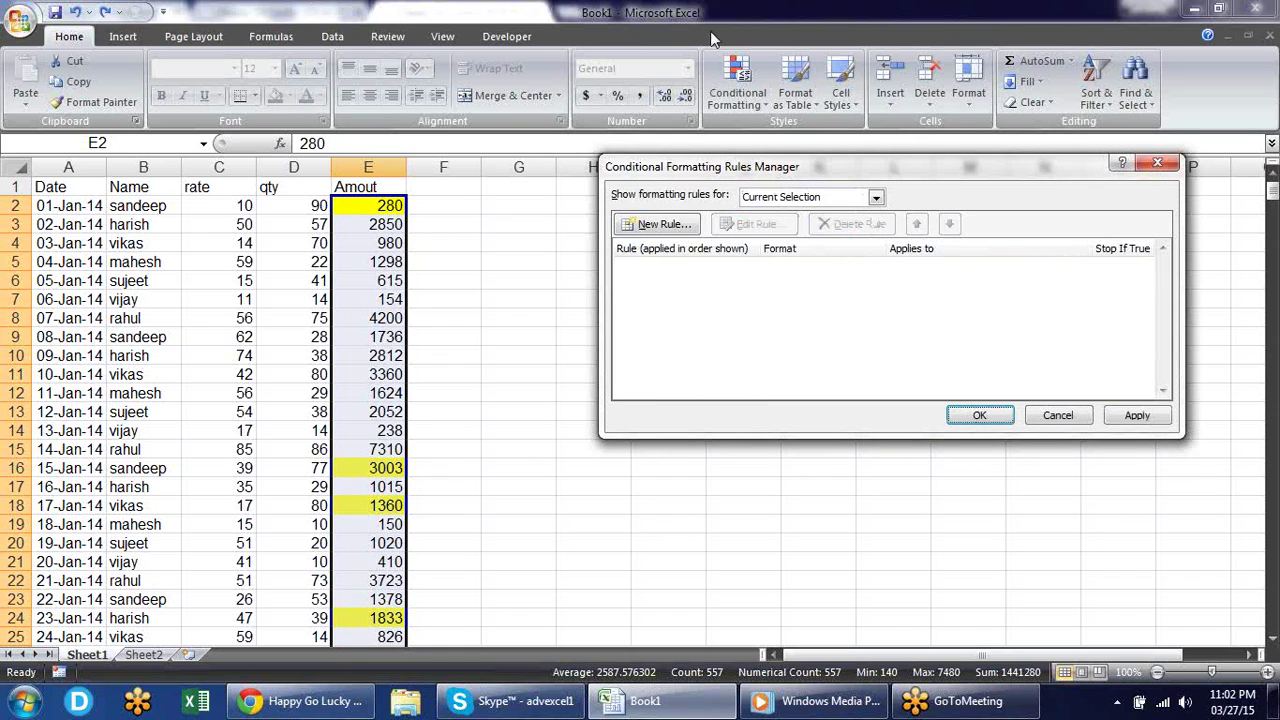
left_click(676, 225)
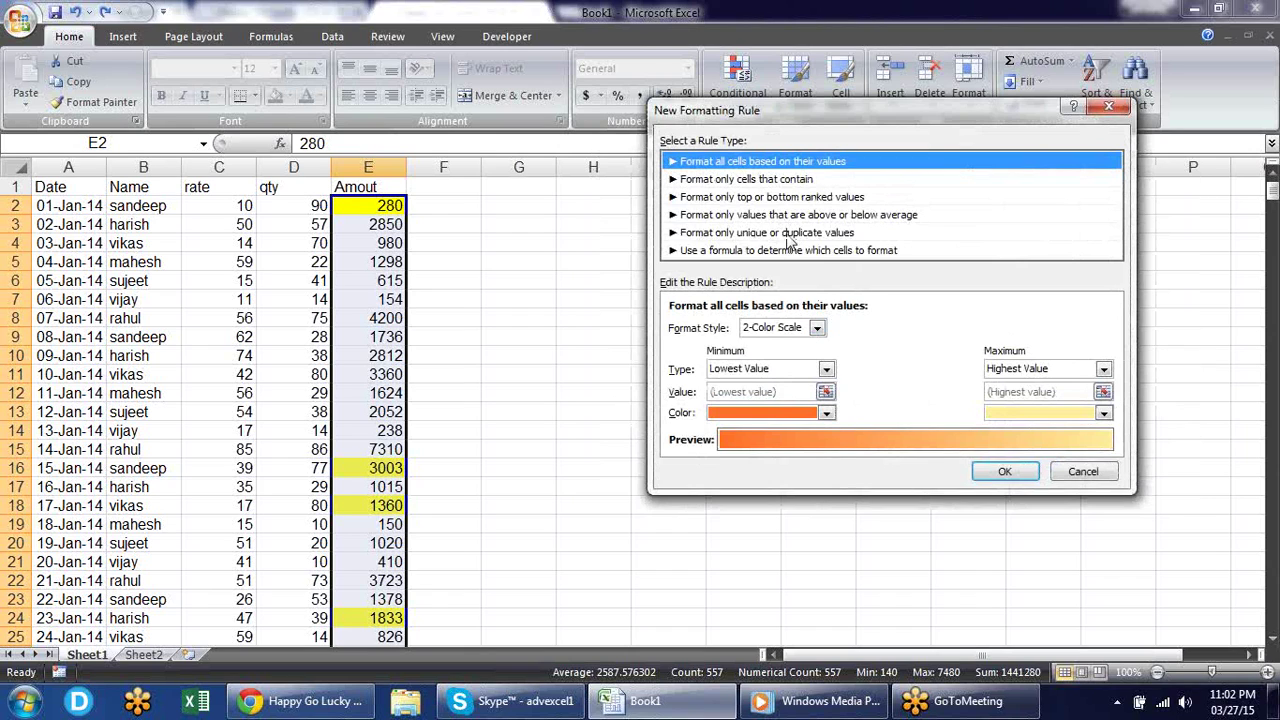
left_click(786, 252)
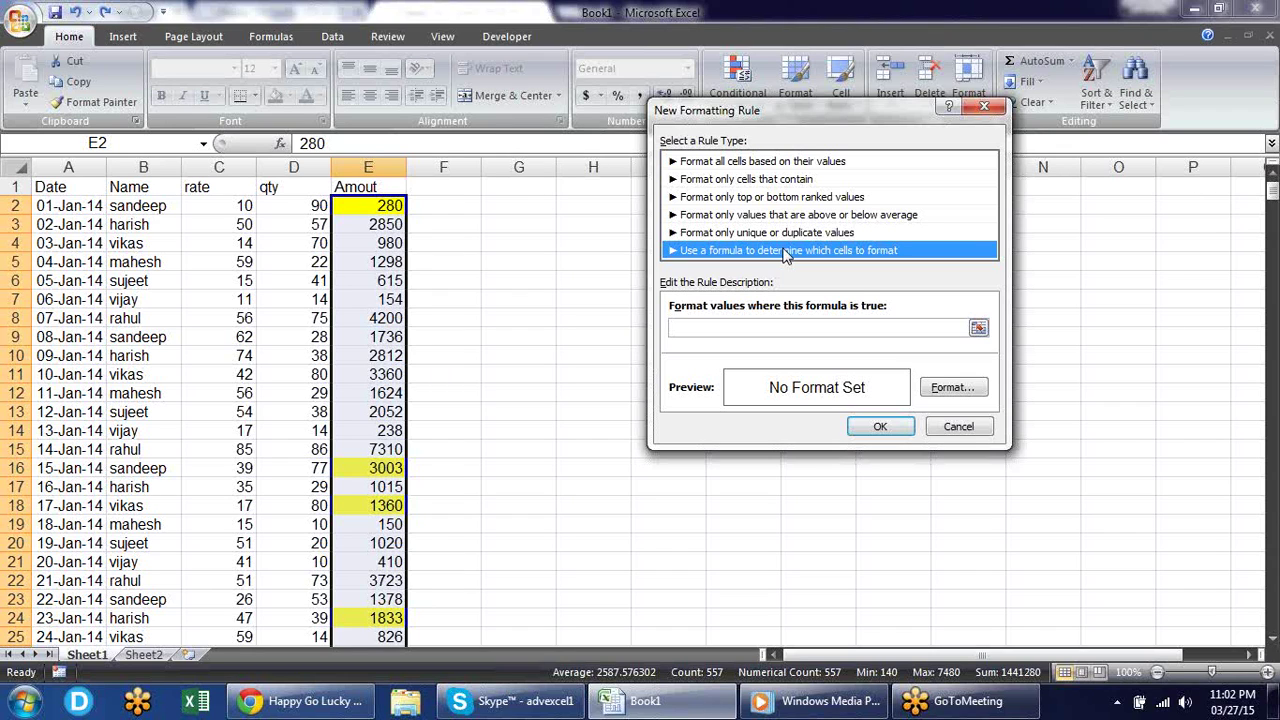
left_click(782, 328)
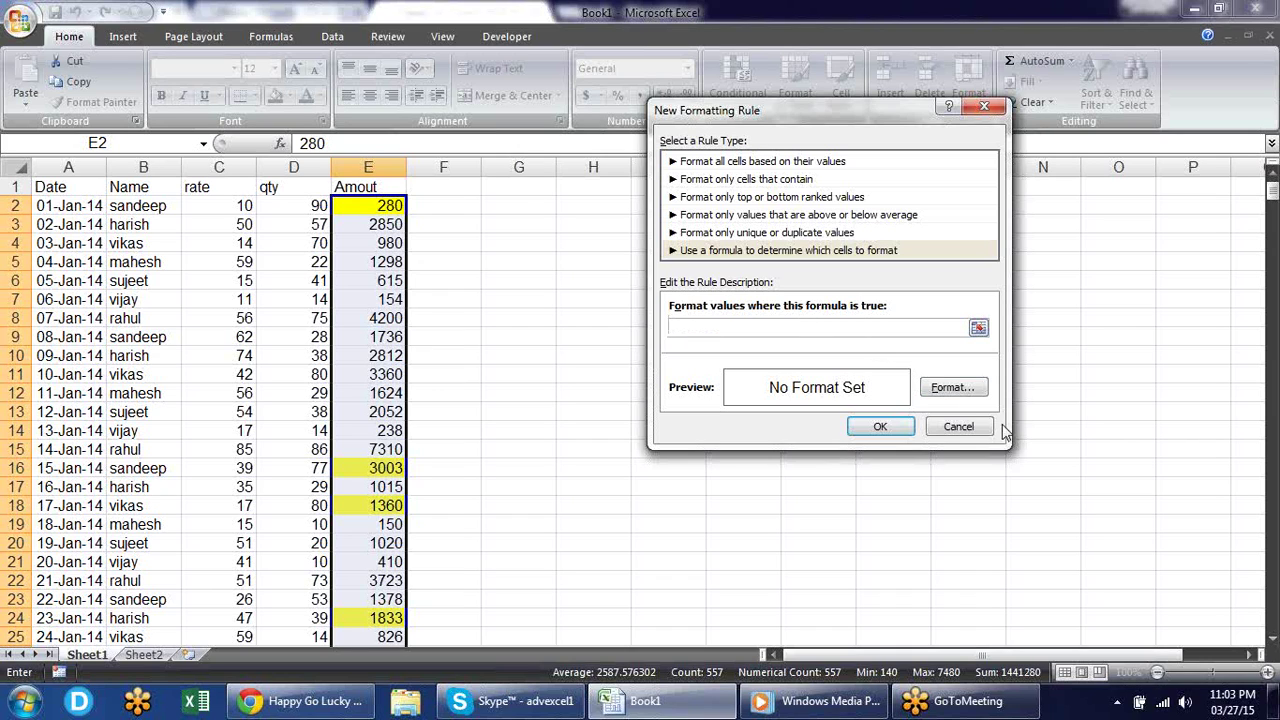
Dismiss the rule dialogs and clear all conditional formatting rules from the entire sheet.
left_click(958, 426)
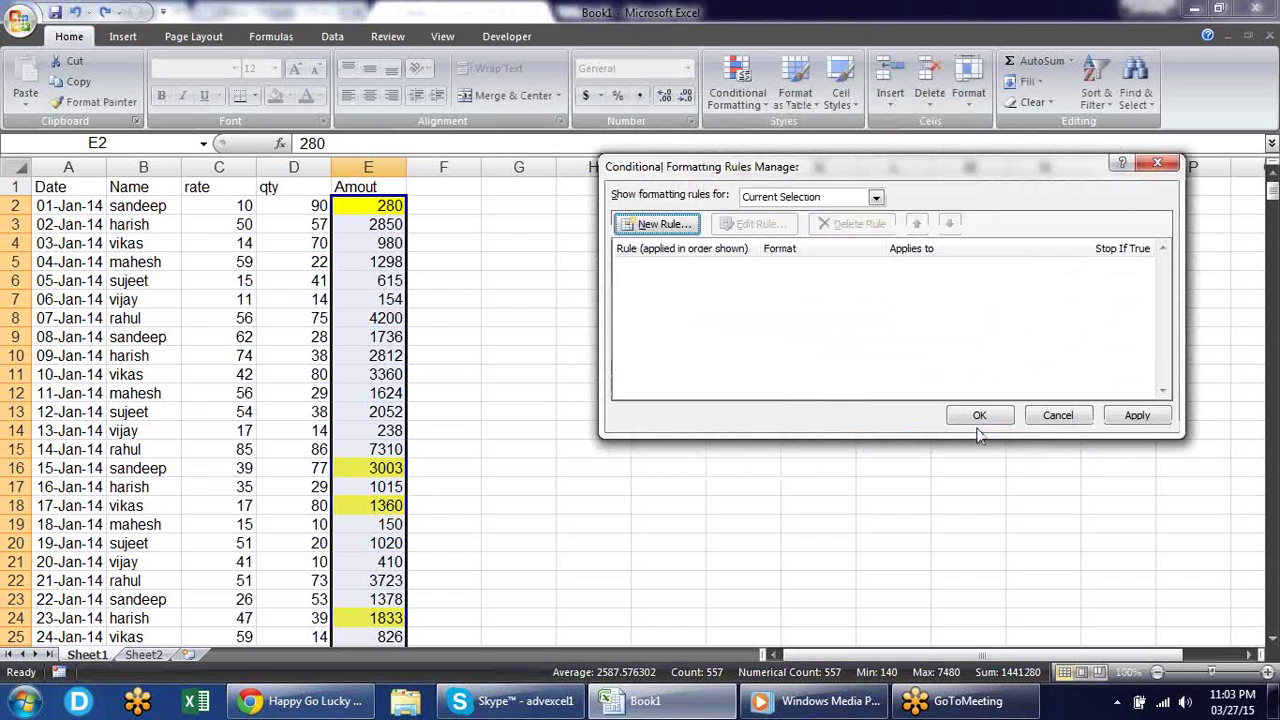
left_click(1080, 416)
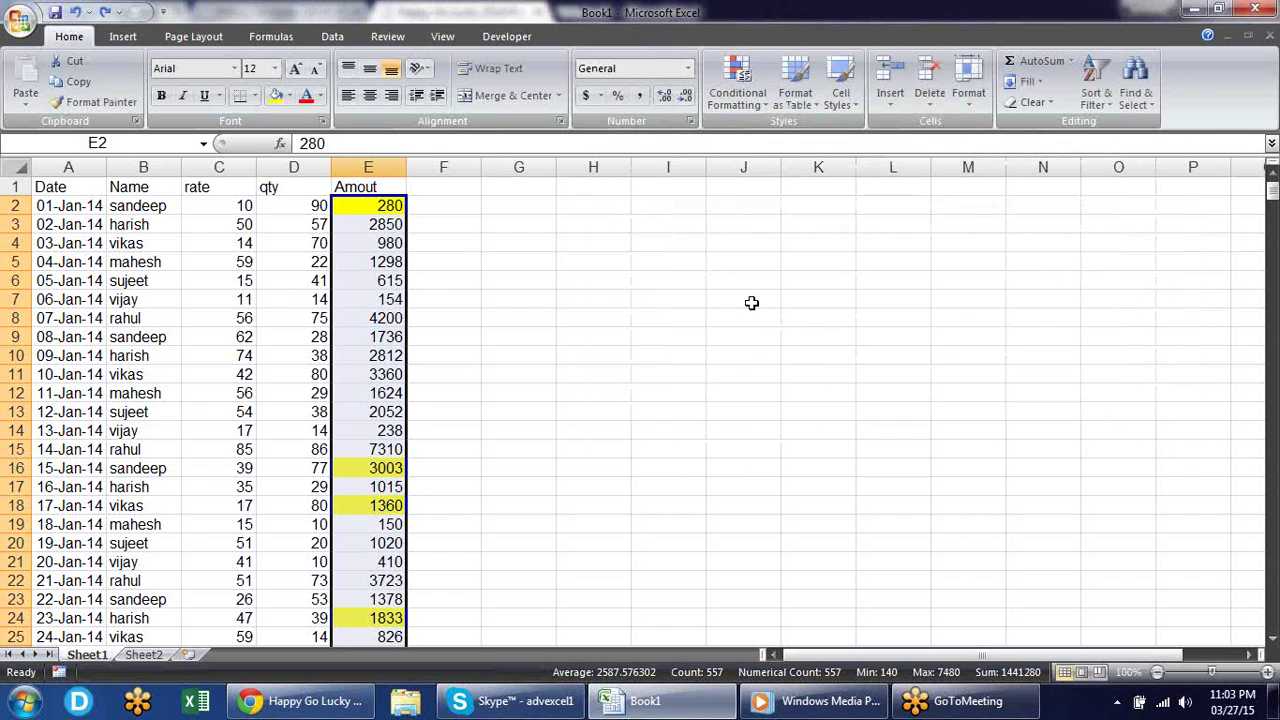
left_click(737, 82)
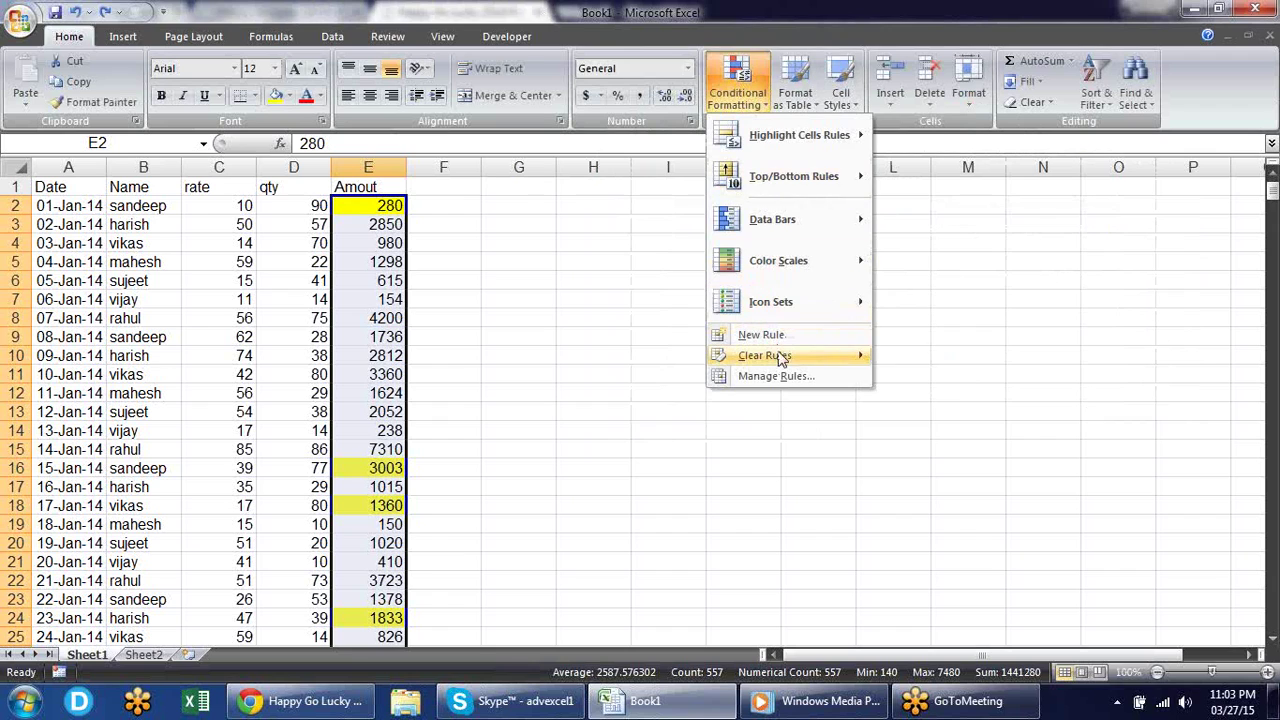
mouse_move(764, 356)
left_click(976, 378)
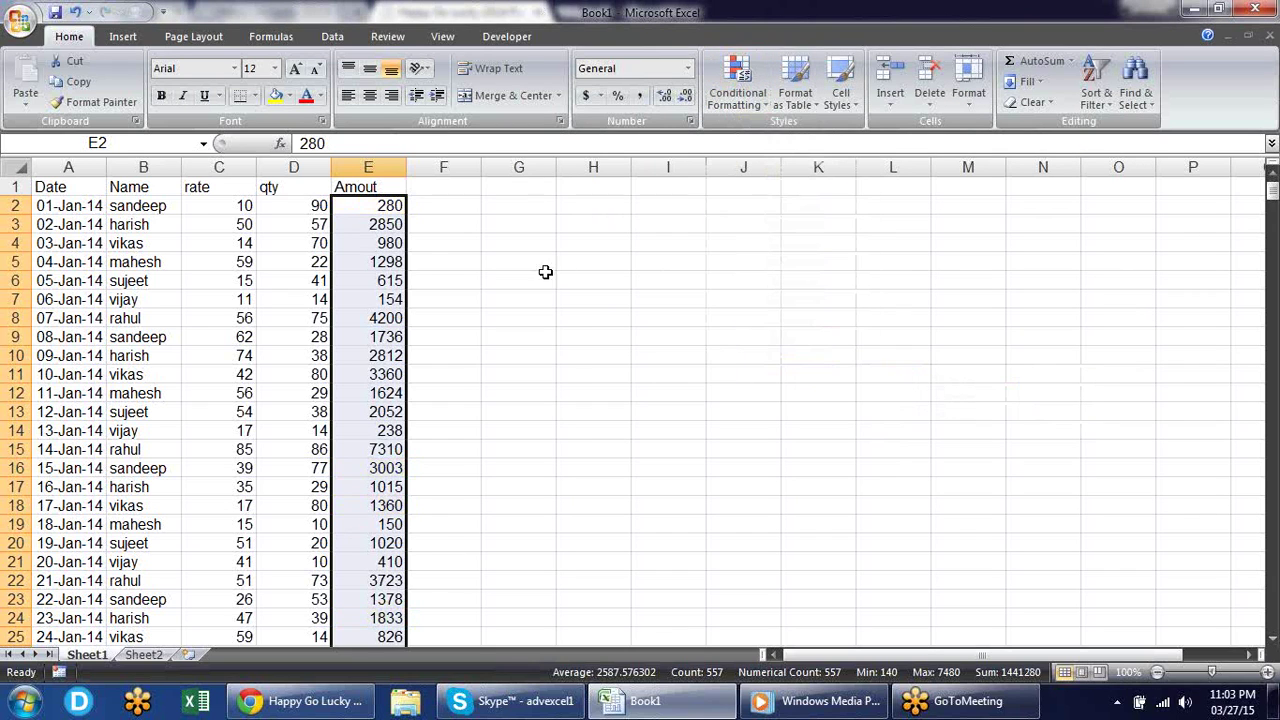
left_click(560, 262)
left_click(538, 244)
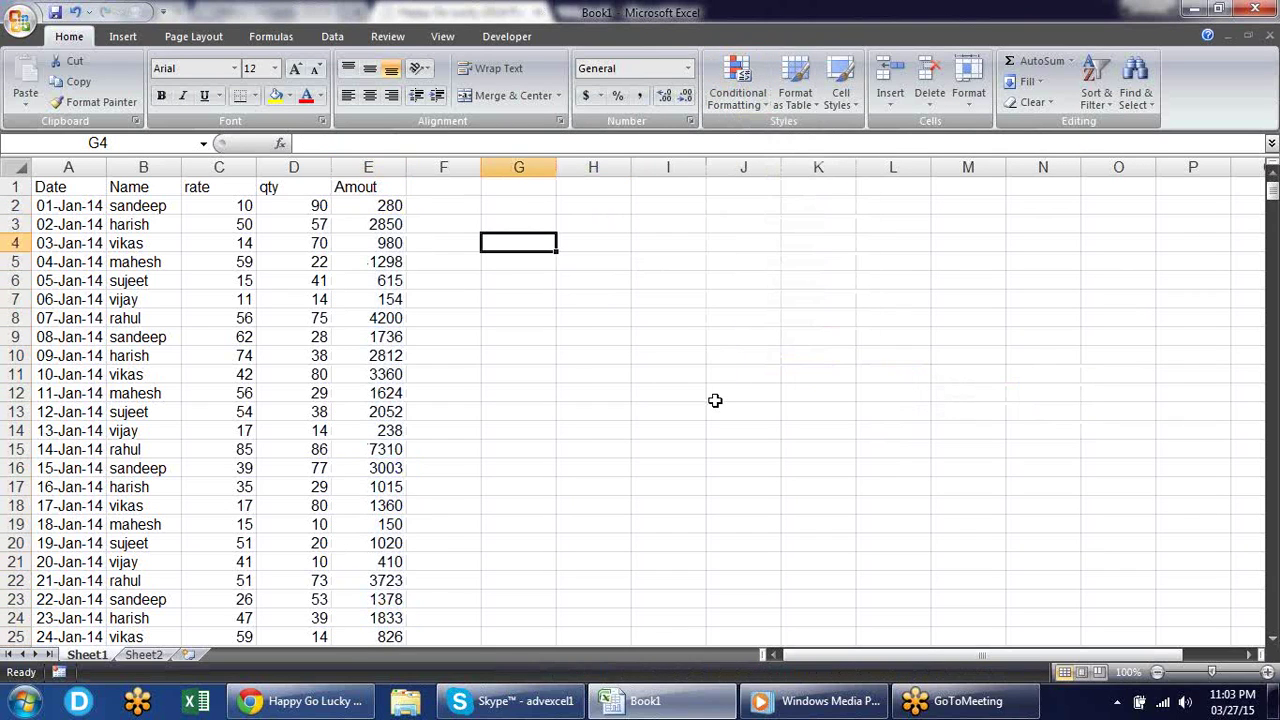
type("10")
key("Tab")
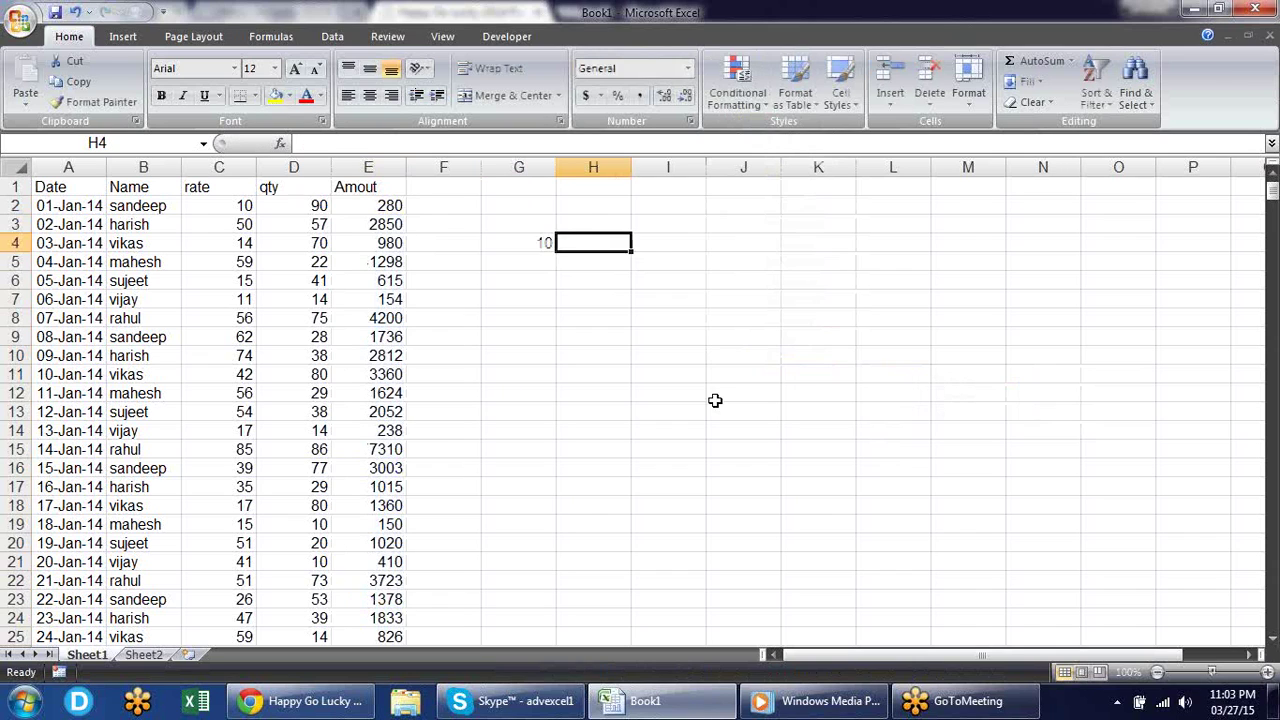
type("20")
key("Tab")
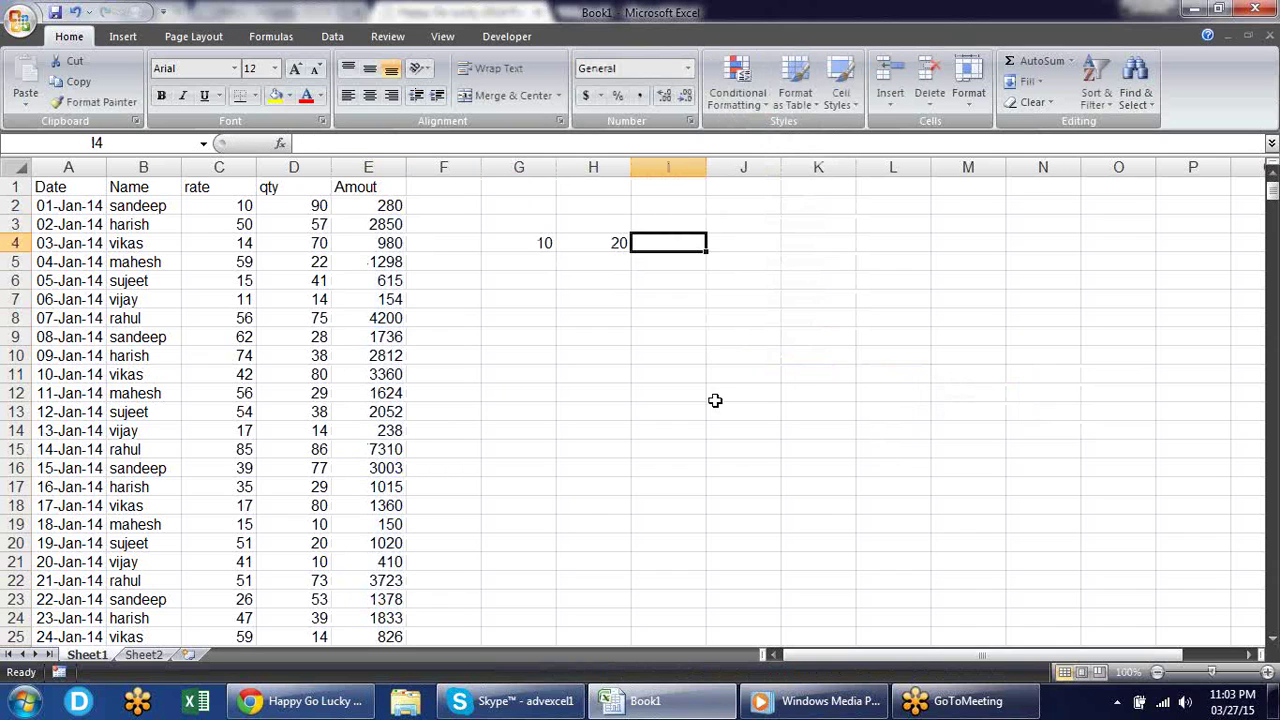
type("=")
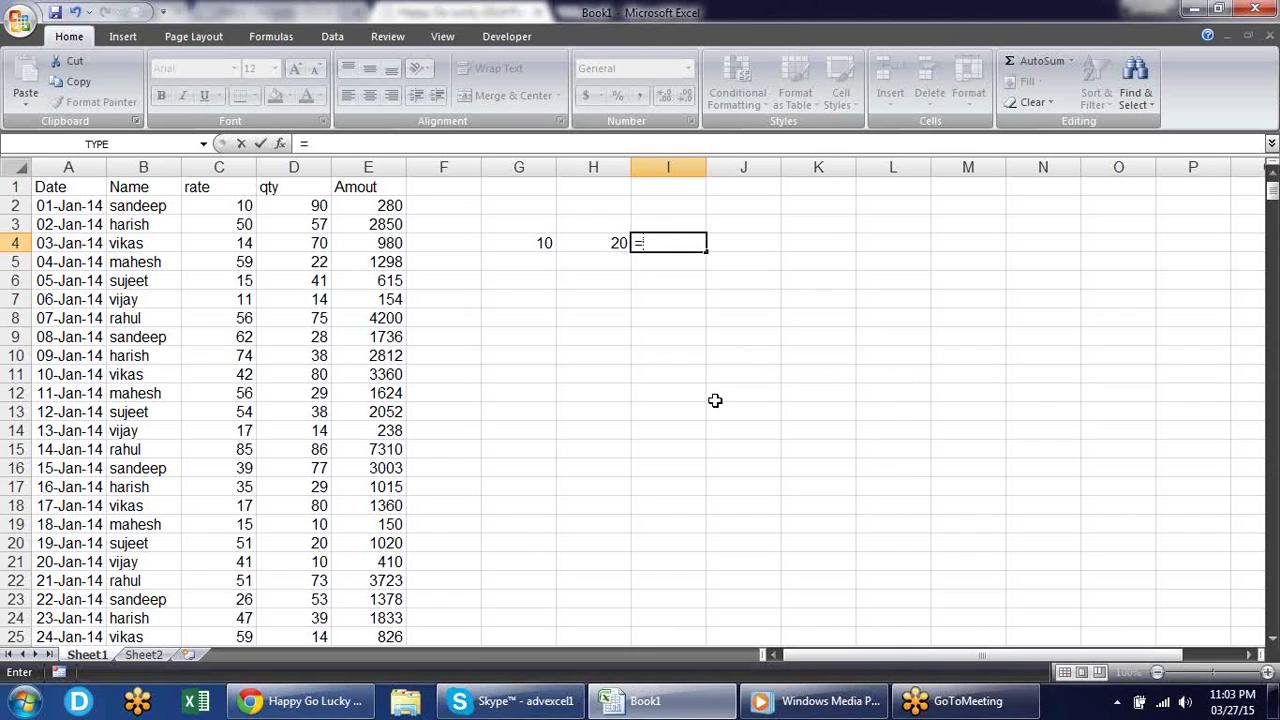
left_click(536, 247)
type(">")
left_click(607, 242)
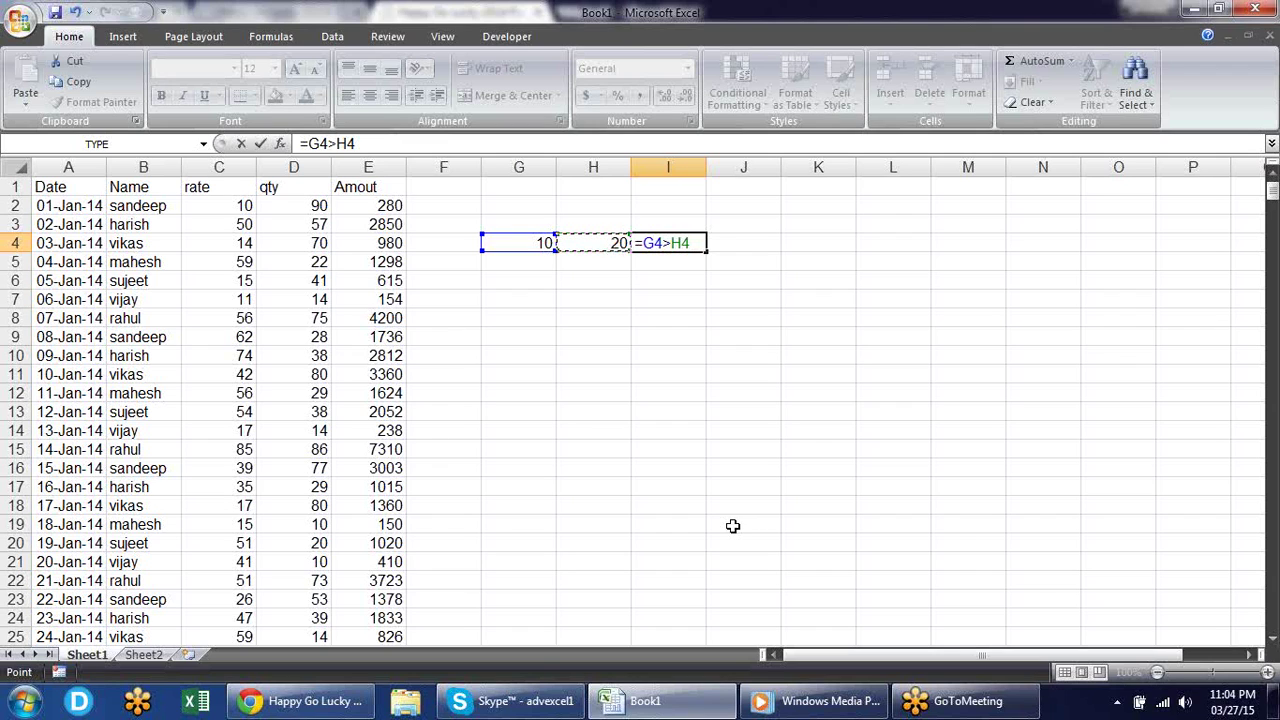
key("Return")
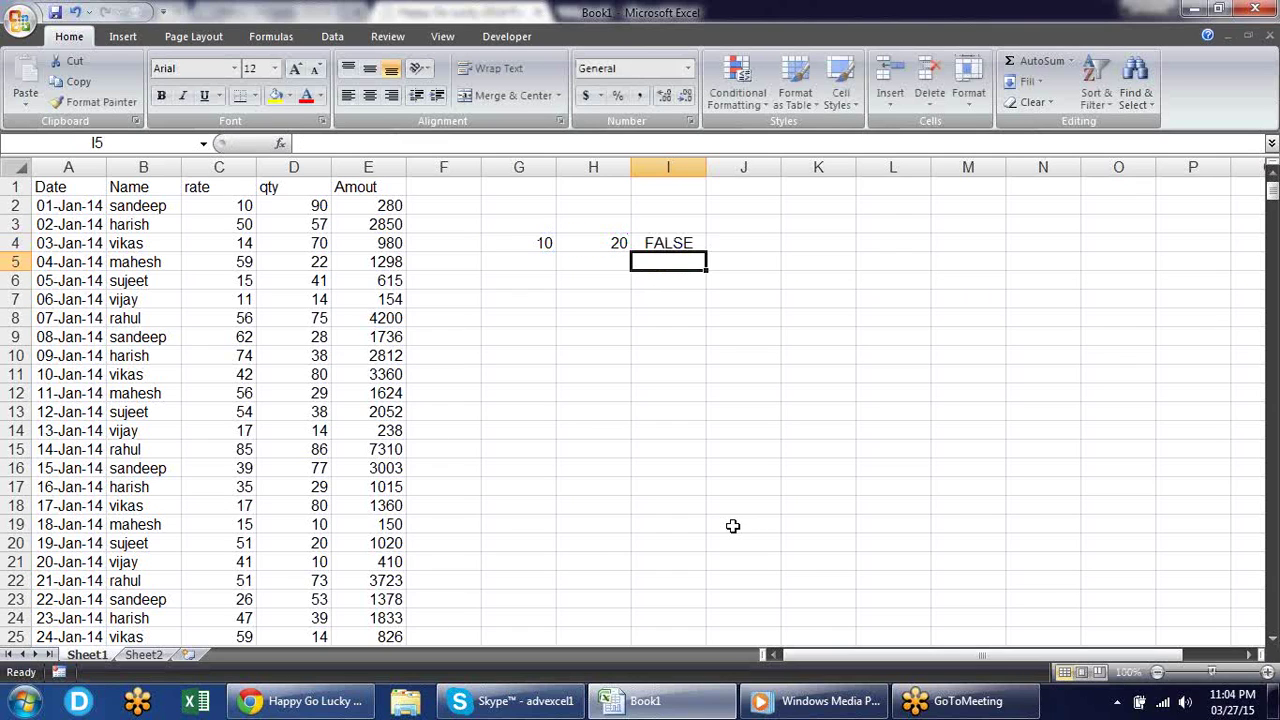
key("Left")
key("Left")
key("Up")
type("30")
key("Return")
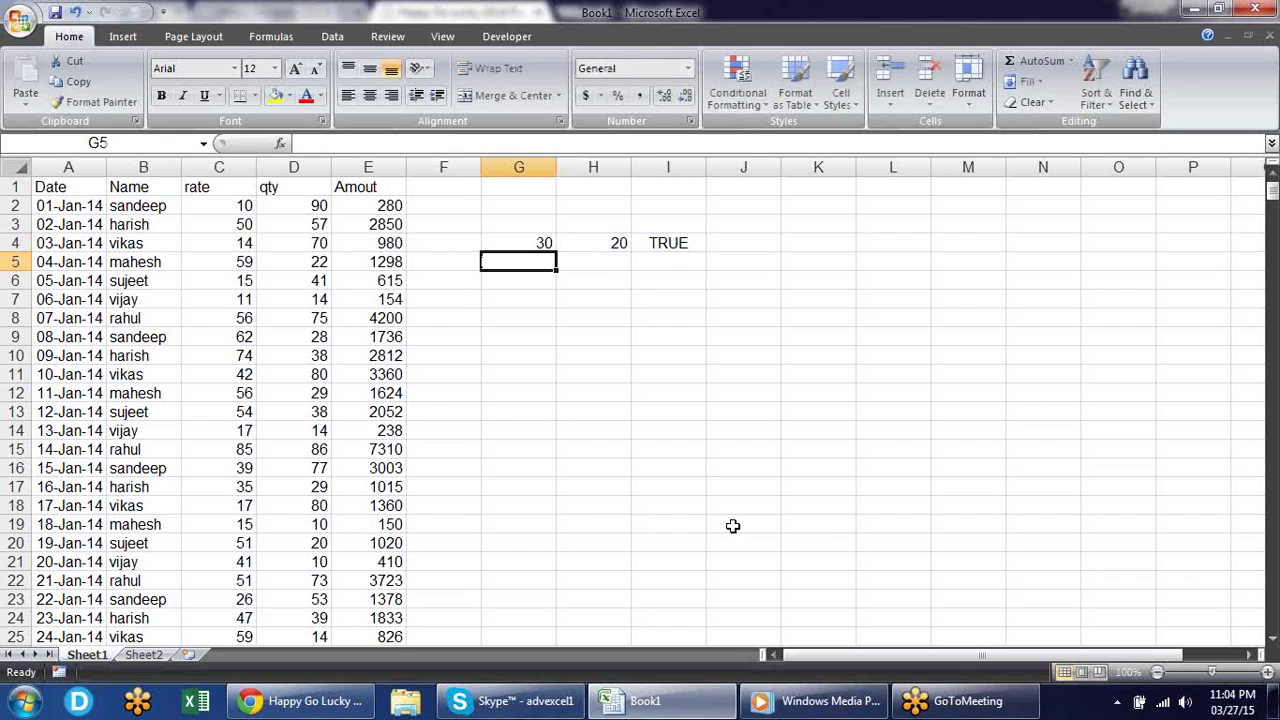
key("Up")
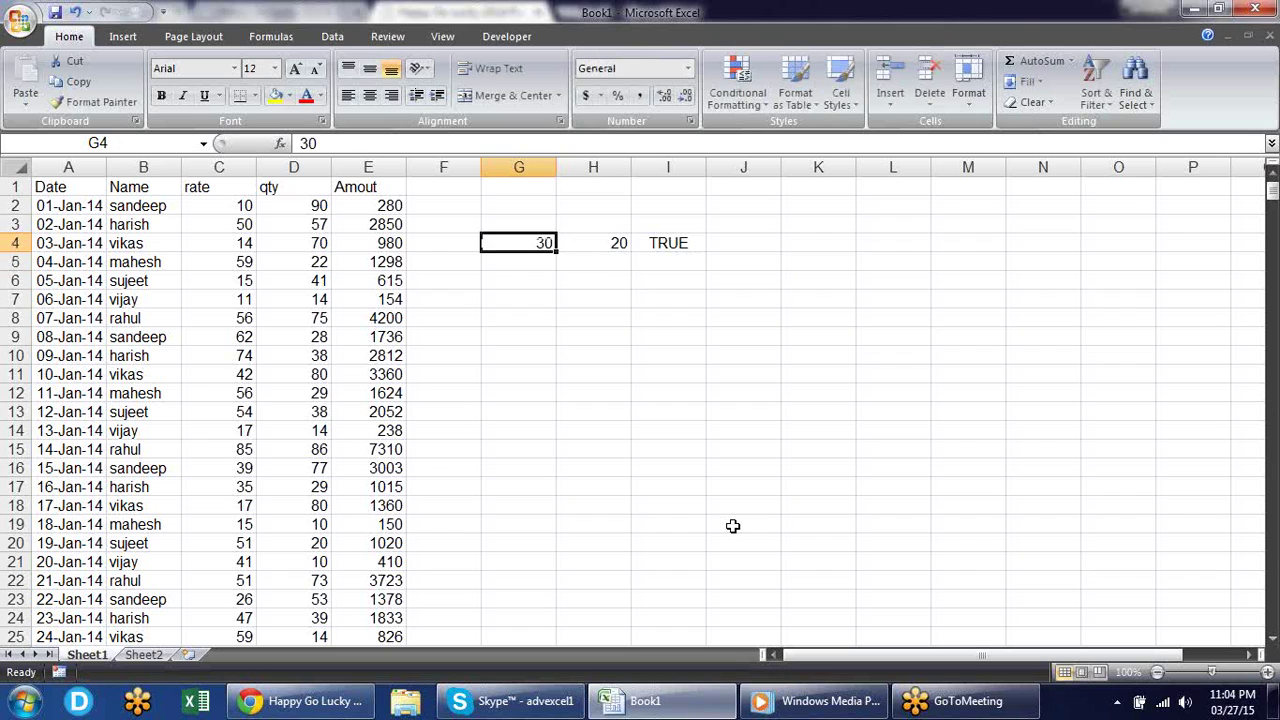
key("Right")
key("Right")
key("F2")
key("Left")
key("Left")
key("shift+Left")
key("shift+Left")
key("shift+Right")
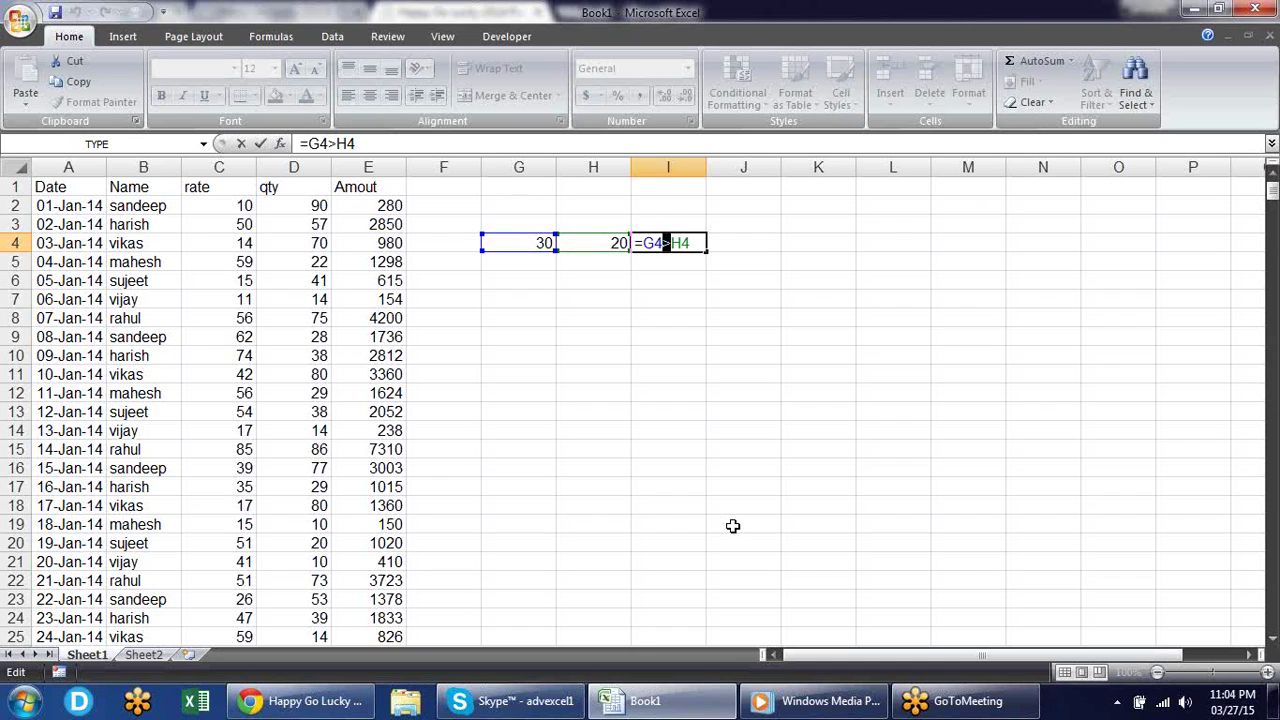
key("ctrl+Return")
left_click_drag(531, 242, 668, 247)
key("Delete")
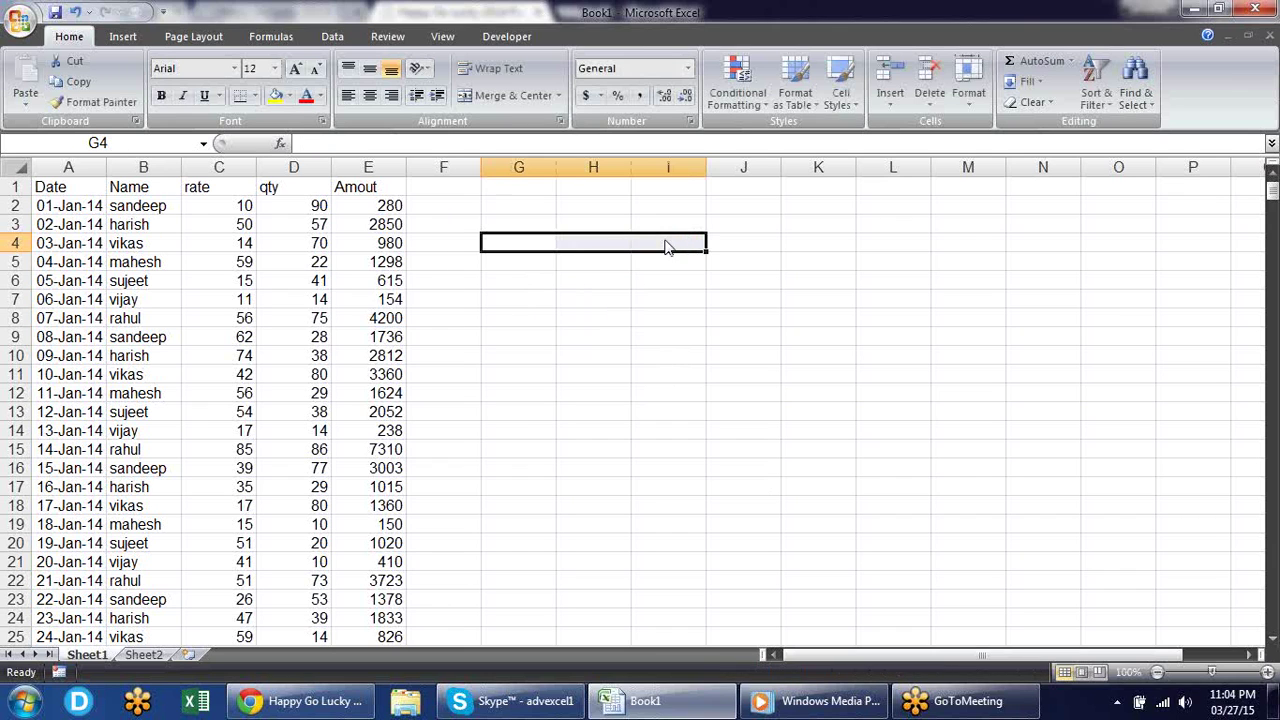
left_click(744, 104)
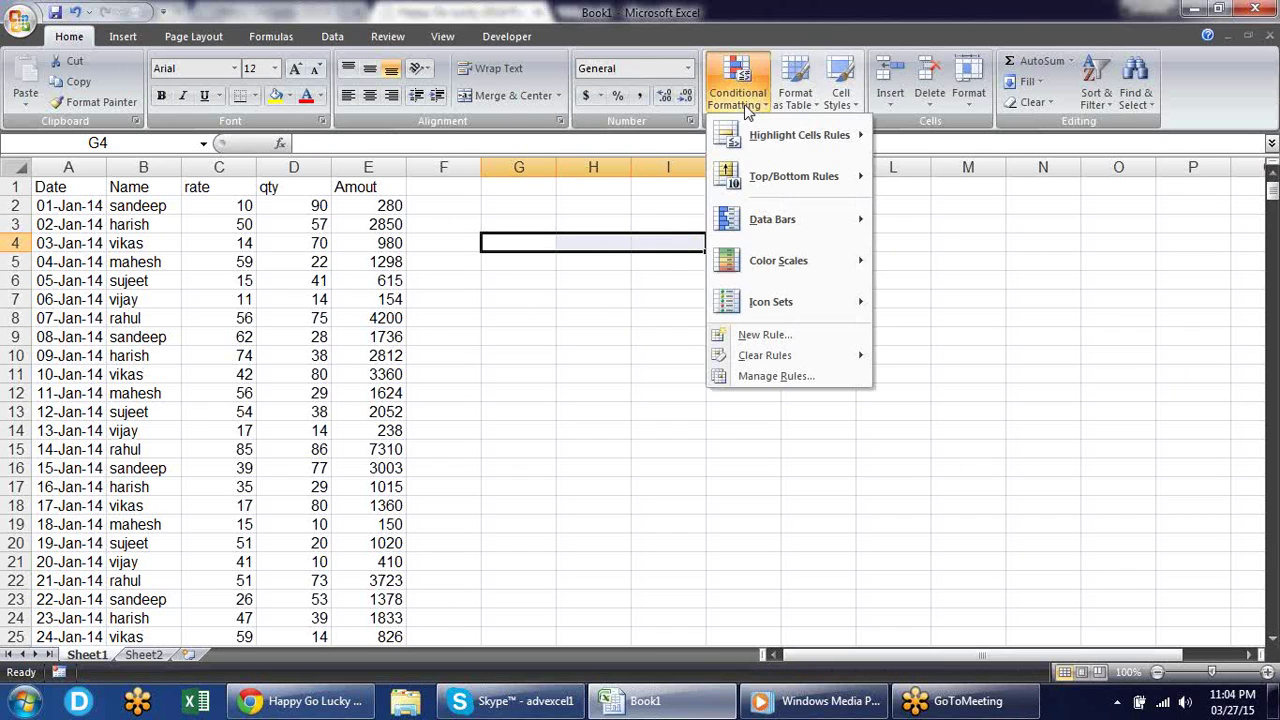
left_click(770, 336)
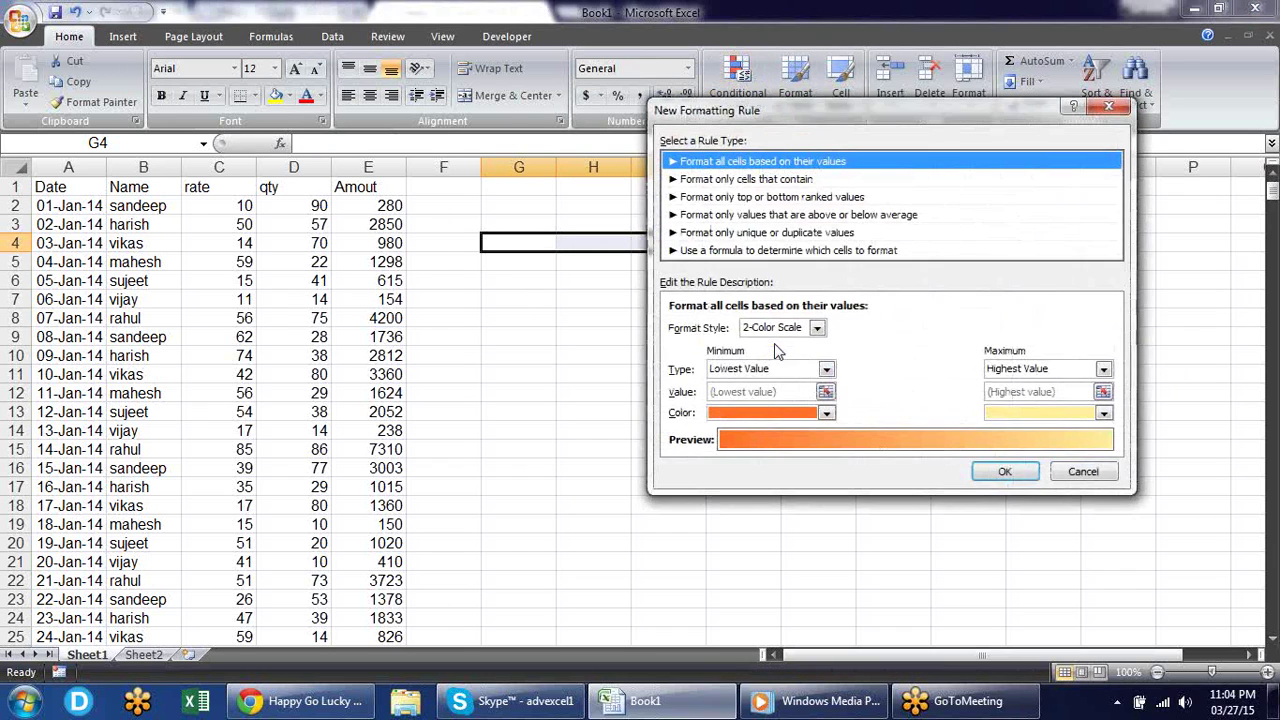
left_click(776, 251)
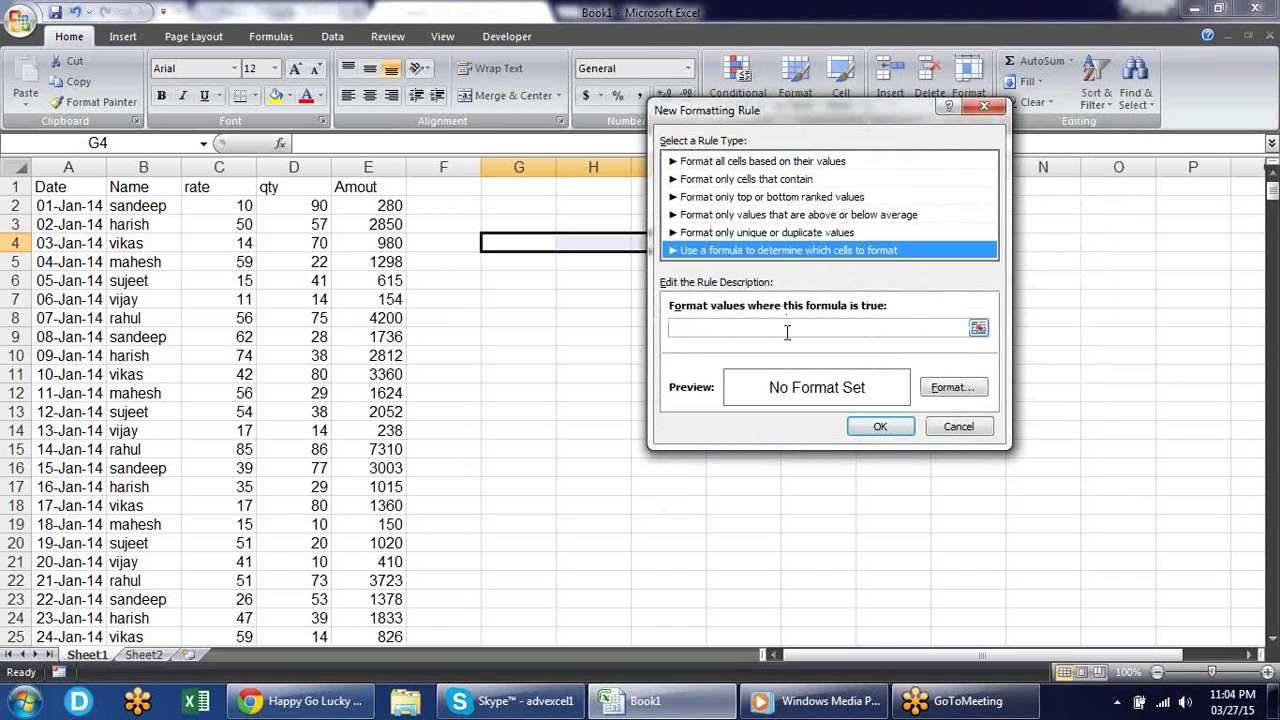
left_click(957, 426)
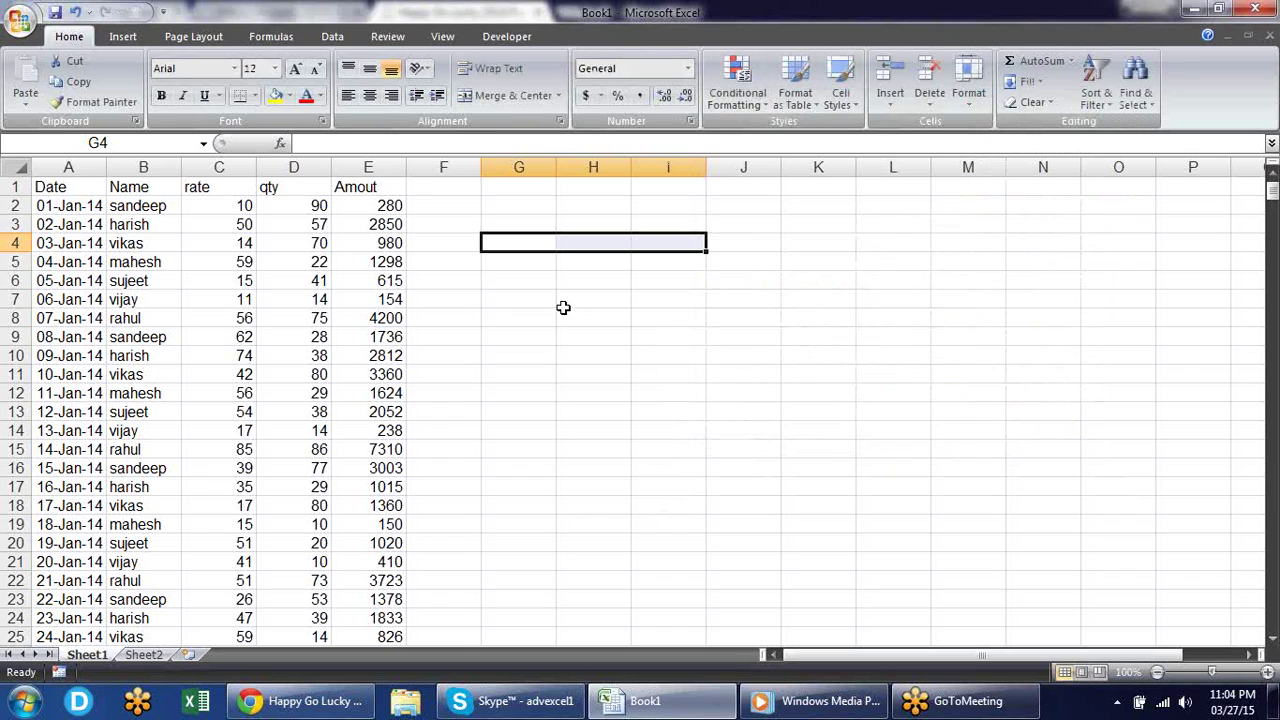
left_click(246, 205)
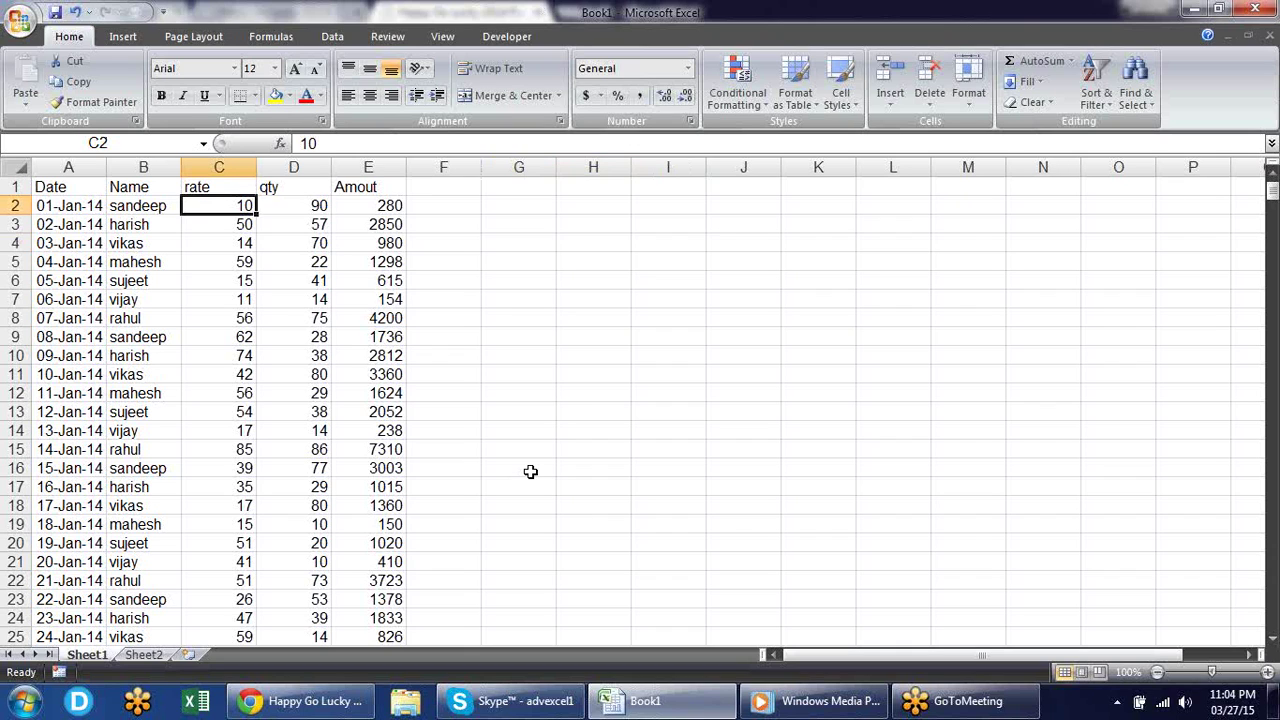
Enter =RANDBETWEEN(10,90) in C2 and fill it down column C.
type("=ran")
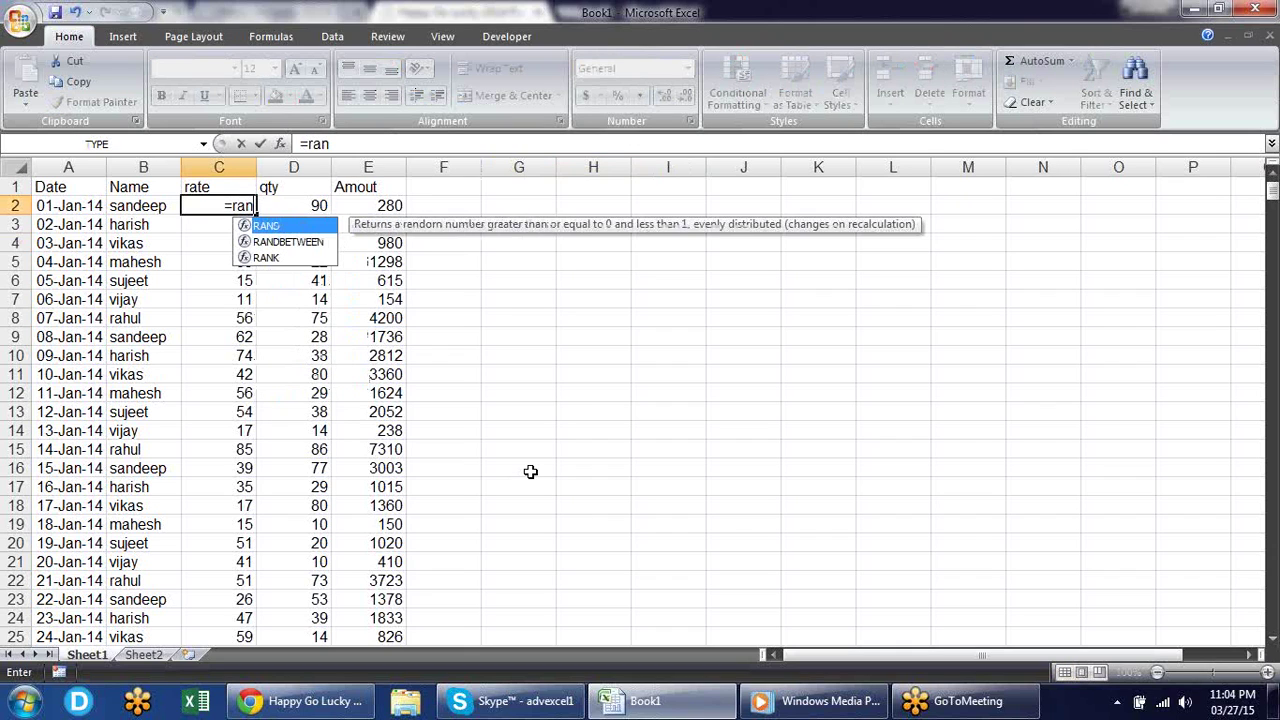
key("Down")
key("Tab")
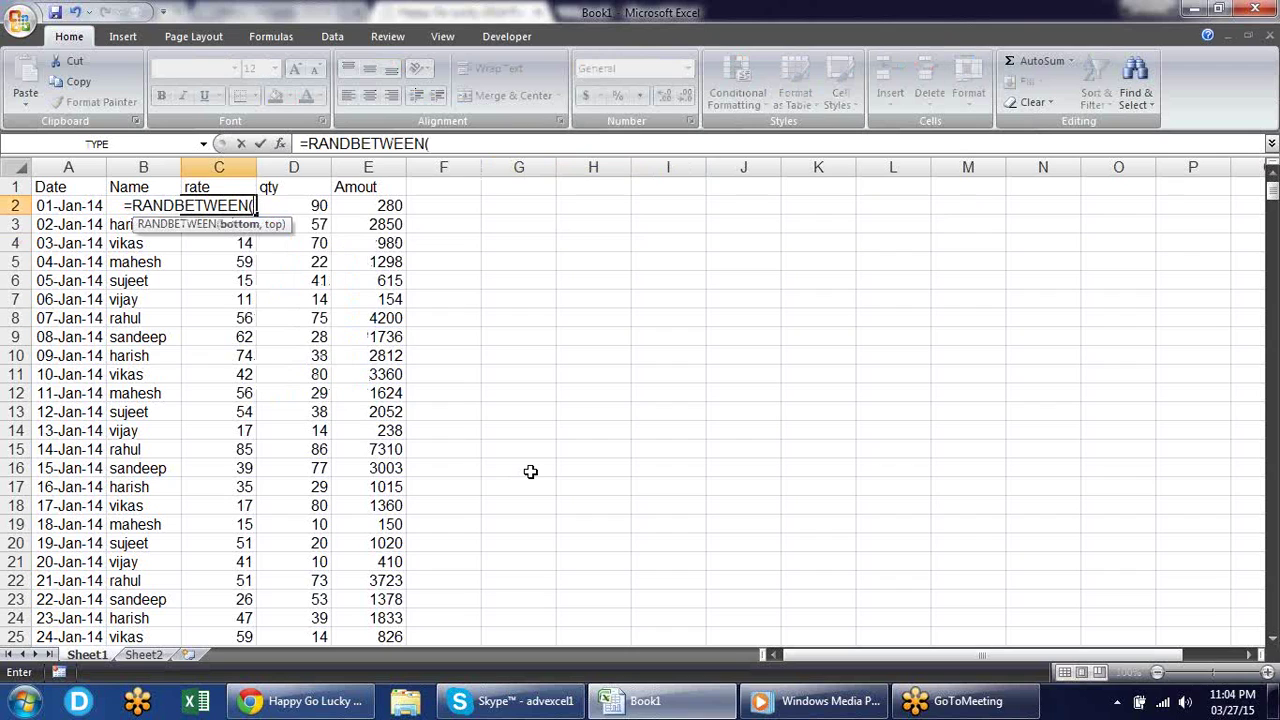
type("10,90")
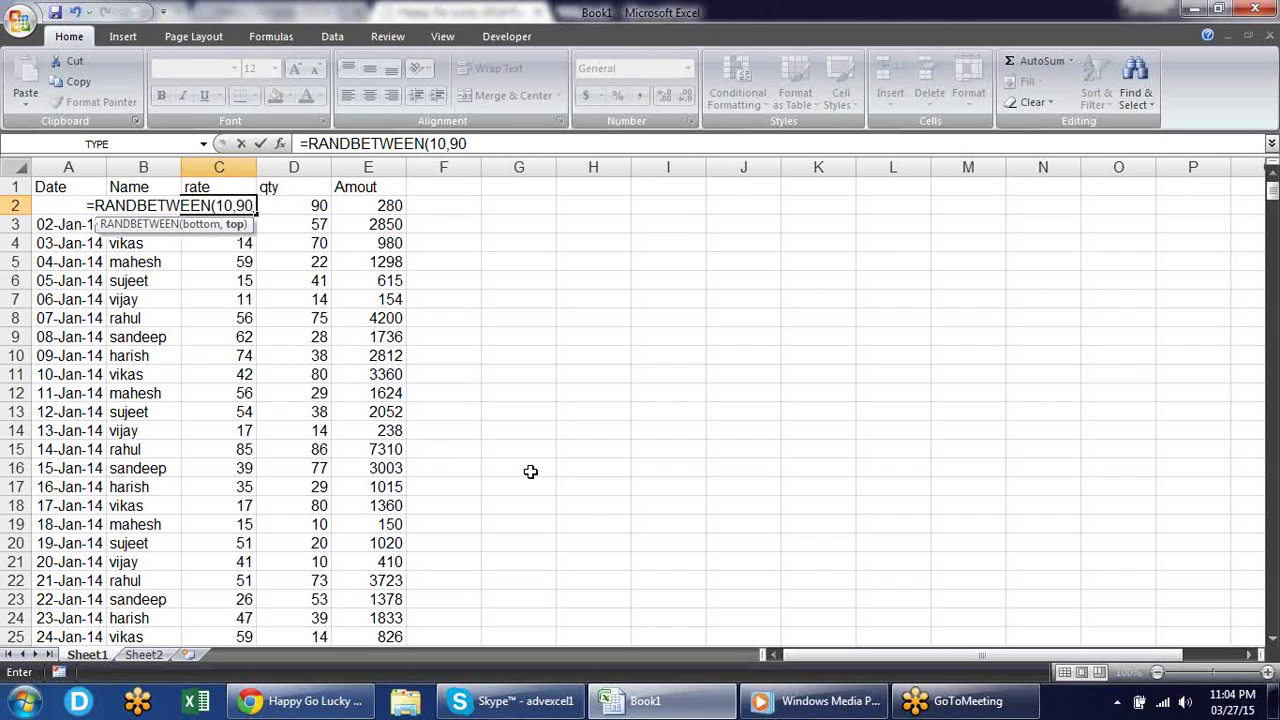
type(")")
key("Return")
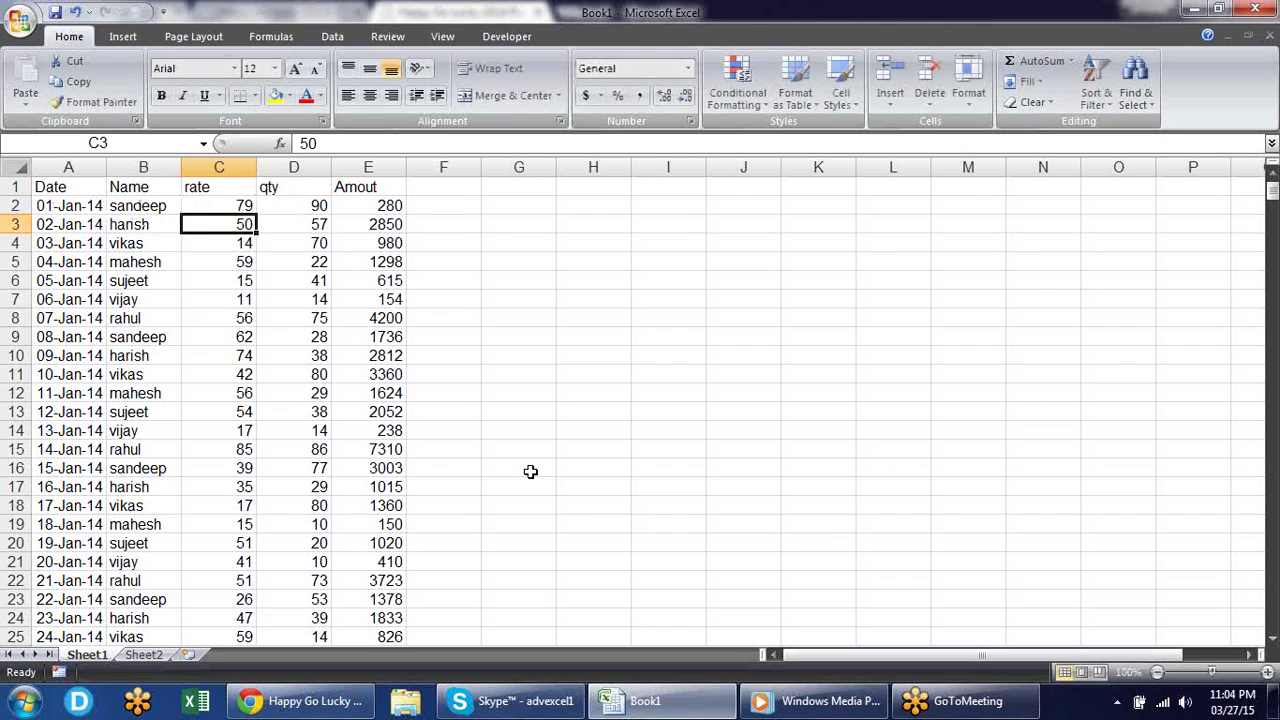
key("Up")
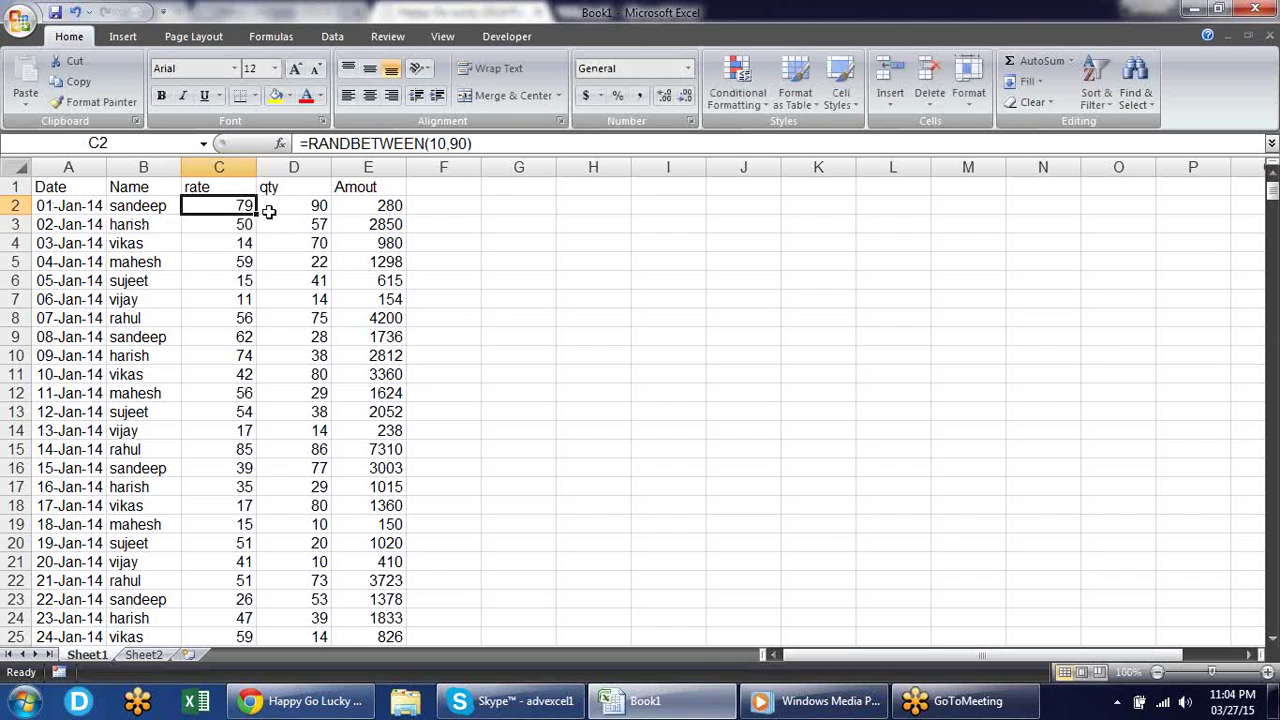
double_click(257, 215)
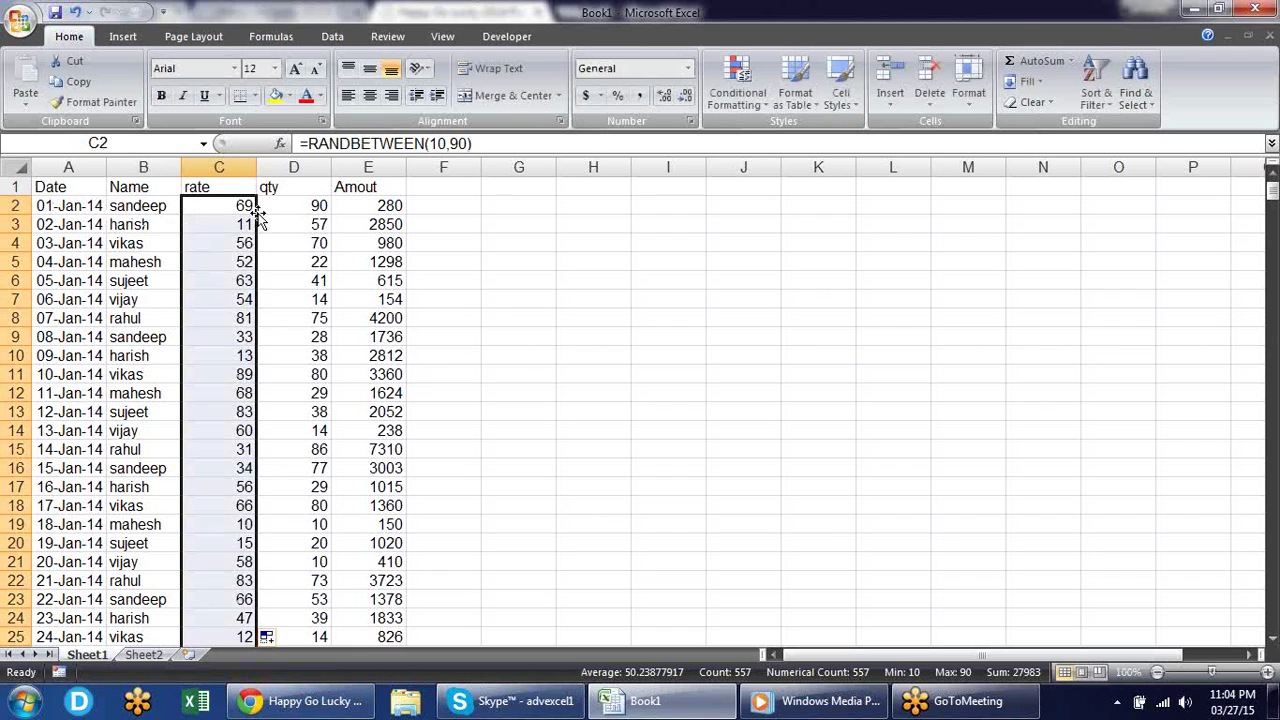
Copy the random-number formula across into columns D through H.
key("ctrl+c")
key("Right")
key("shift+Right")
key("shift+Right")
key("shift+Right")
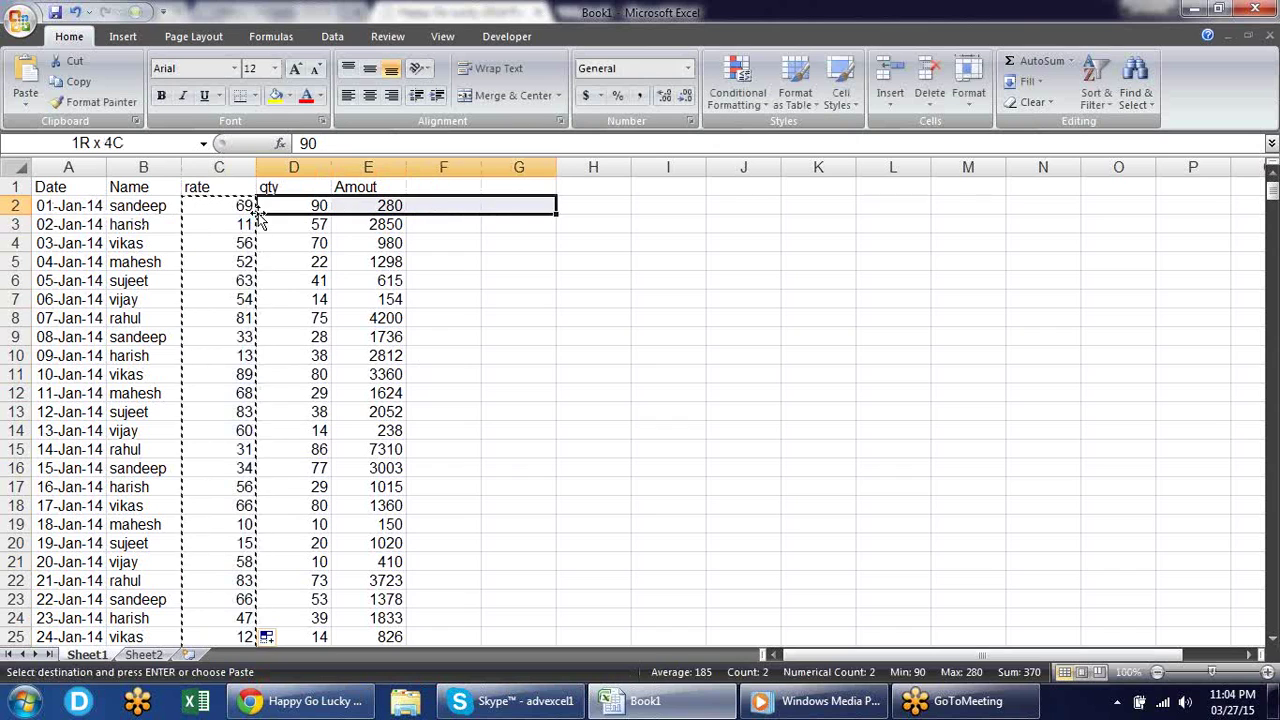
key("shift+Right")
key("Return")
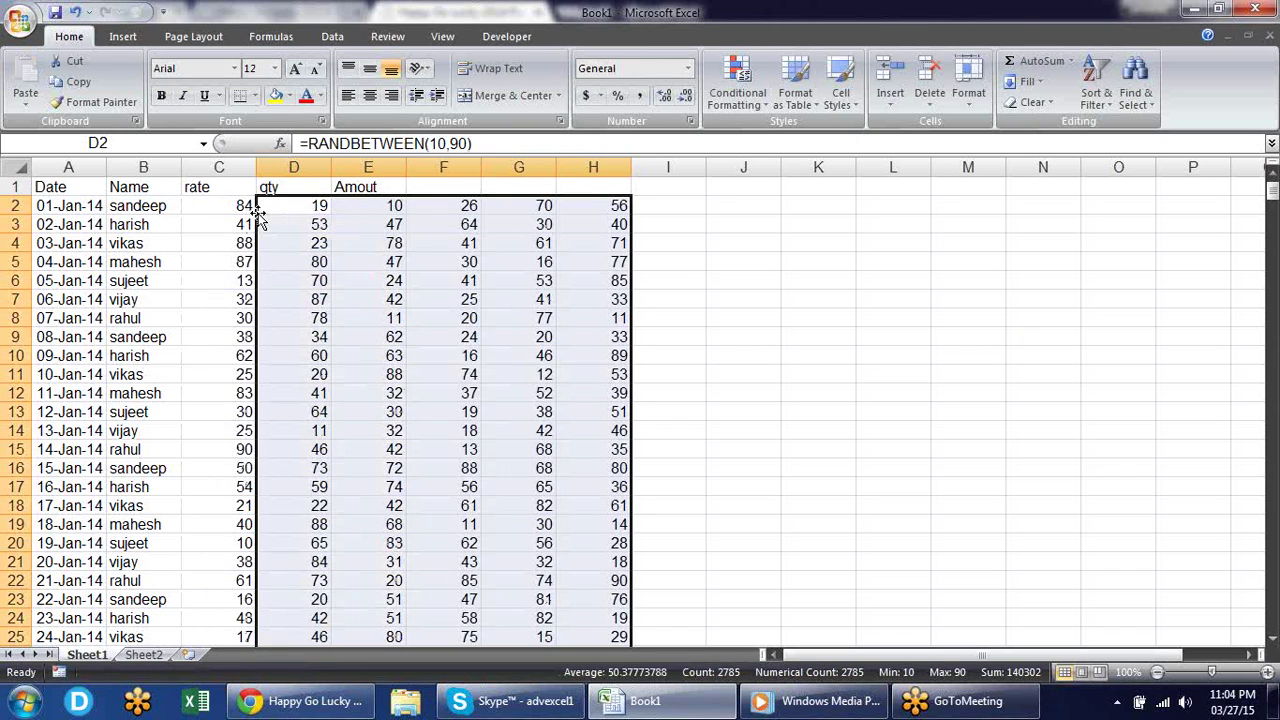
Convert the whole C–H random-number block to fixed values with Paste Special Values.
key("Up")
key("Down")
key("Left")
key("ctrl+shift+Right")
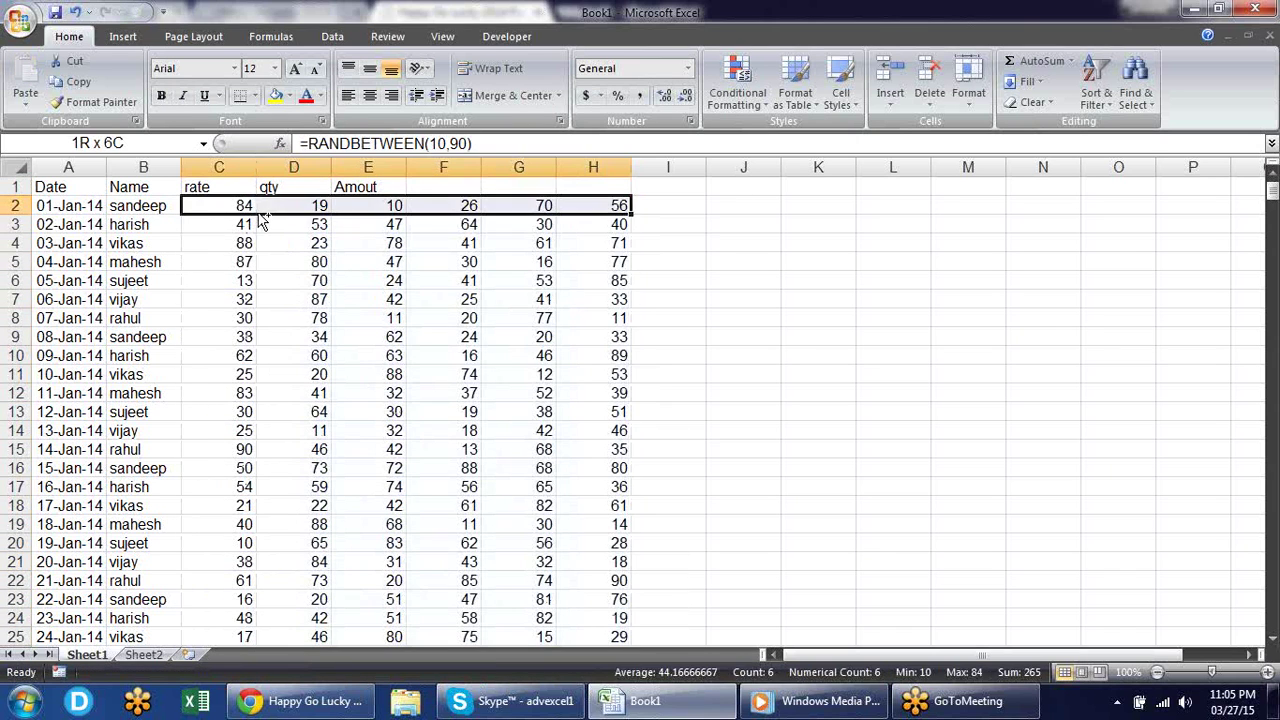
key("ctrl+shift+Down")
key("ctrl+c")
key("ctrl+BackSpace")
key("alt+e")
key("s")
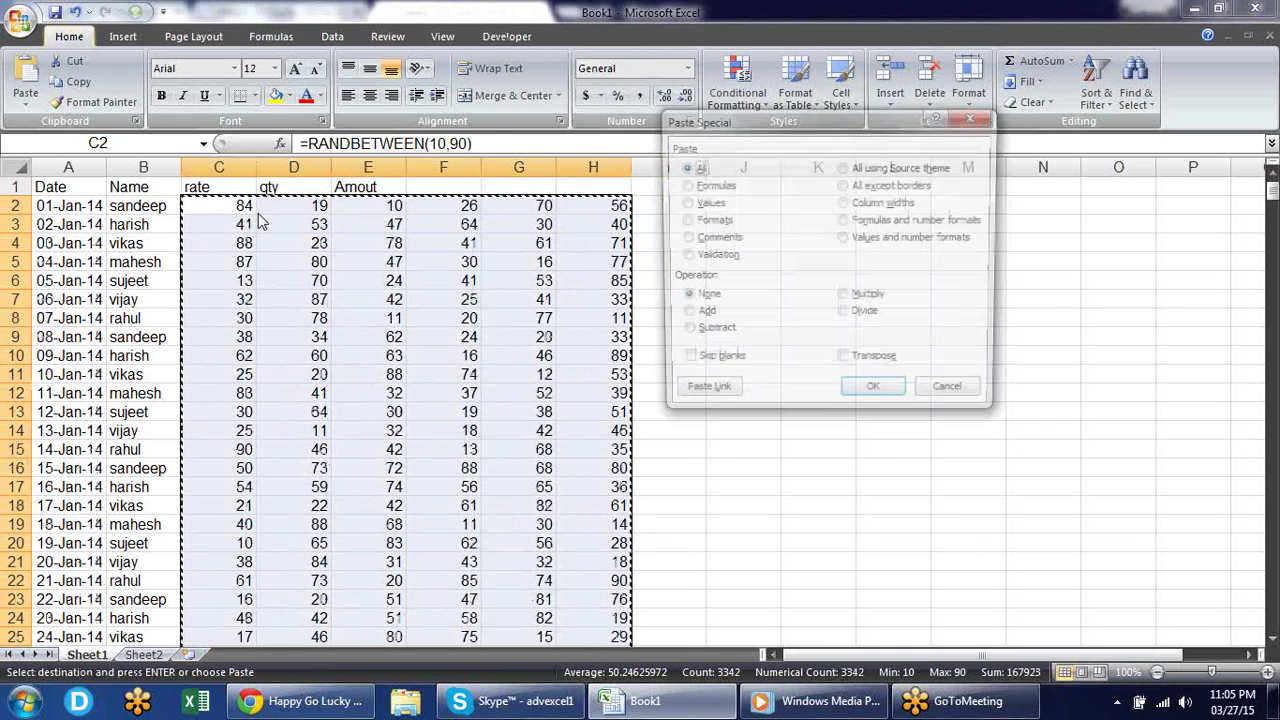
key("v")
key("Return")
key("Up")
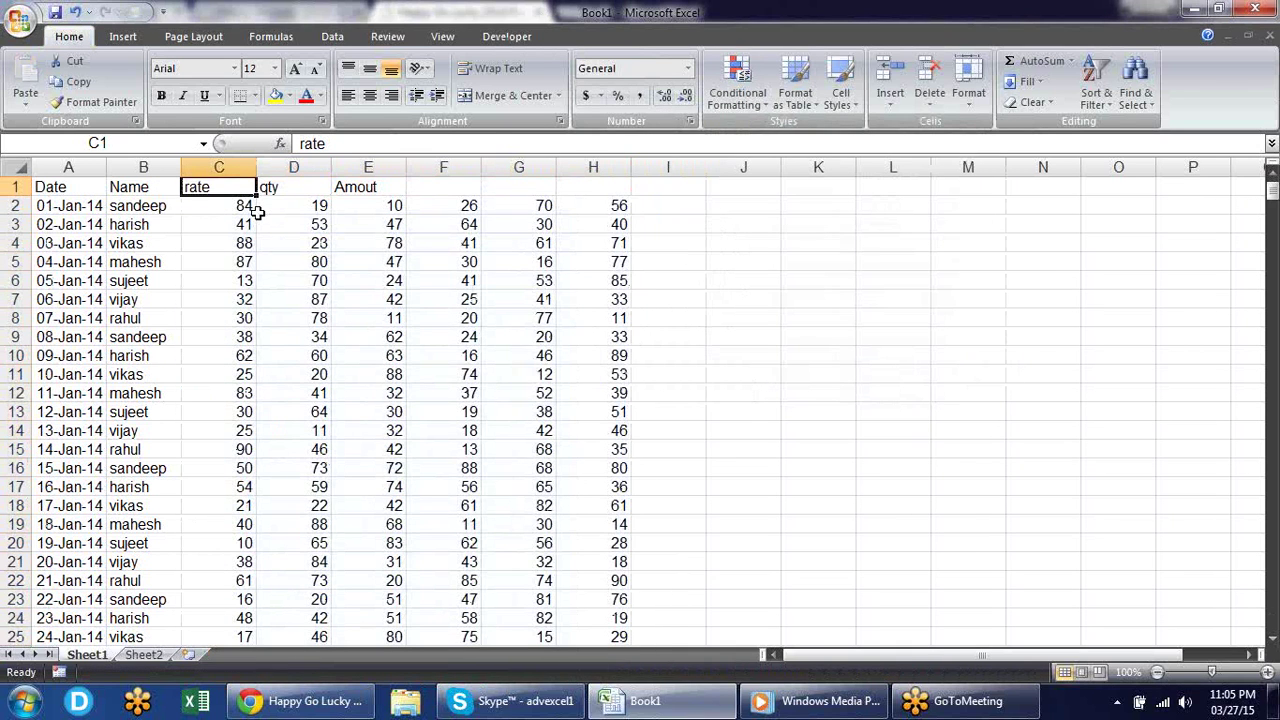
Head C1 'sale1' and fill the headers sale2 through sale6 across to H1.
type("sale1")
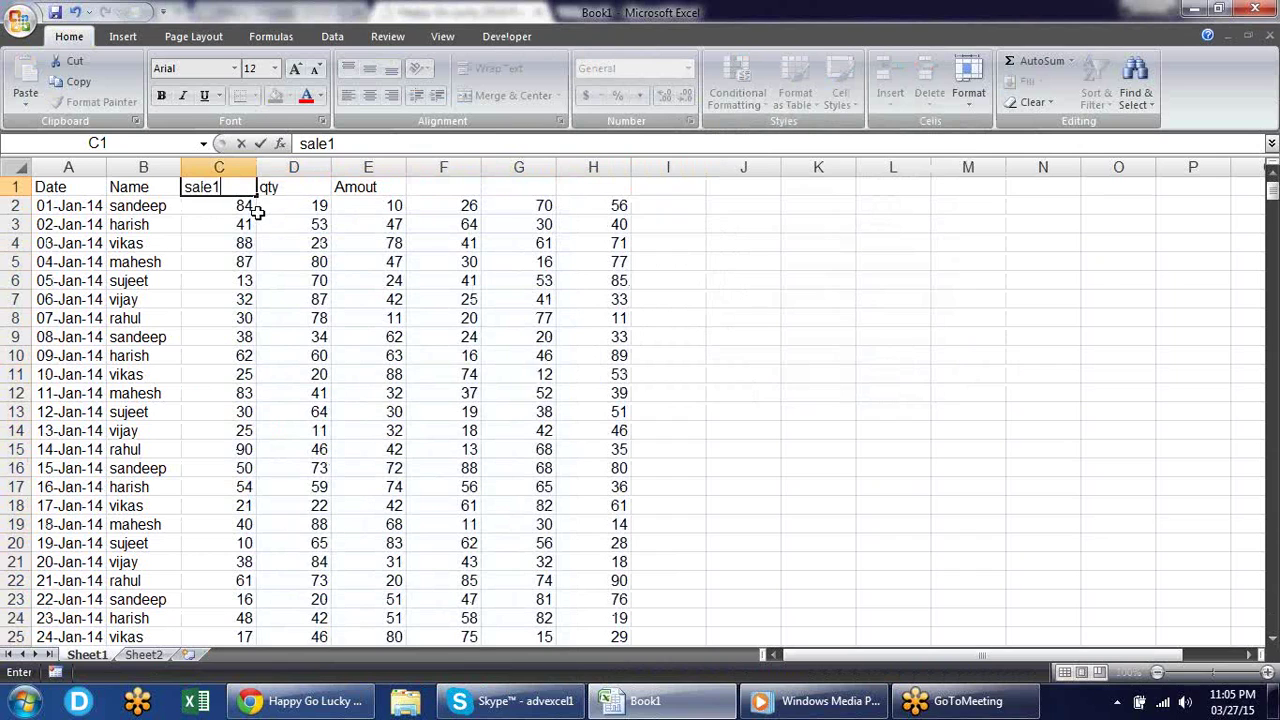
key("Return")
key("Up")
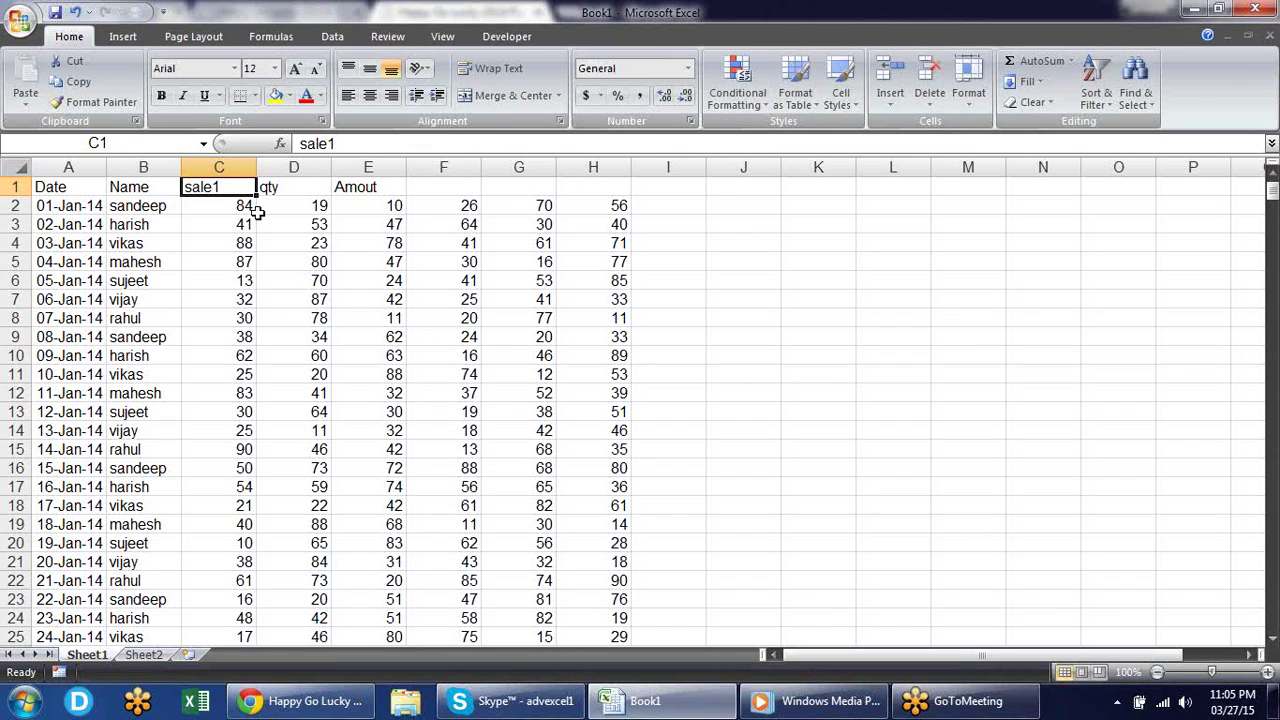
mouse_move(256, 196)
left_mouse_down()
mouse_move(689, 184)
mouse_move(628, 182)
left_mouse_up()
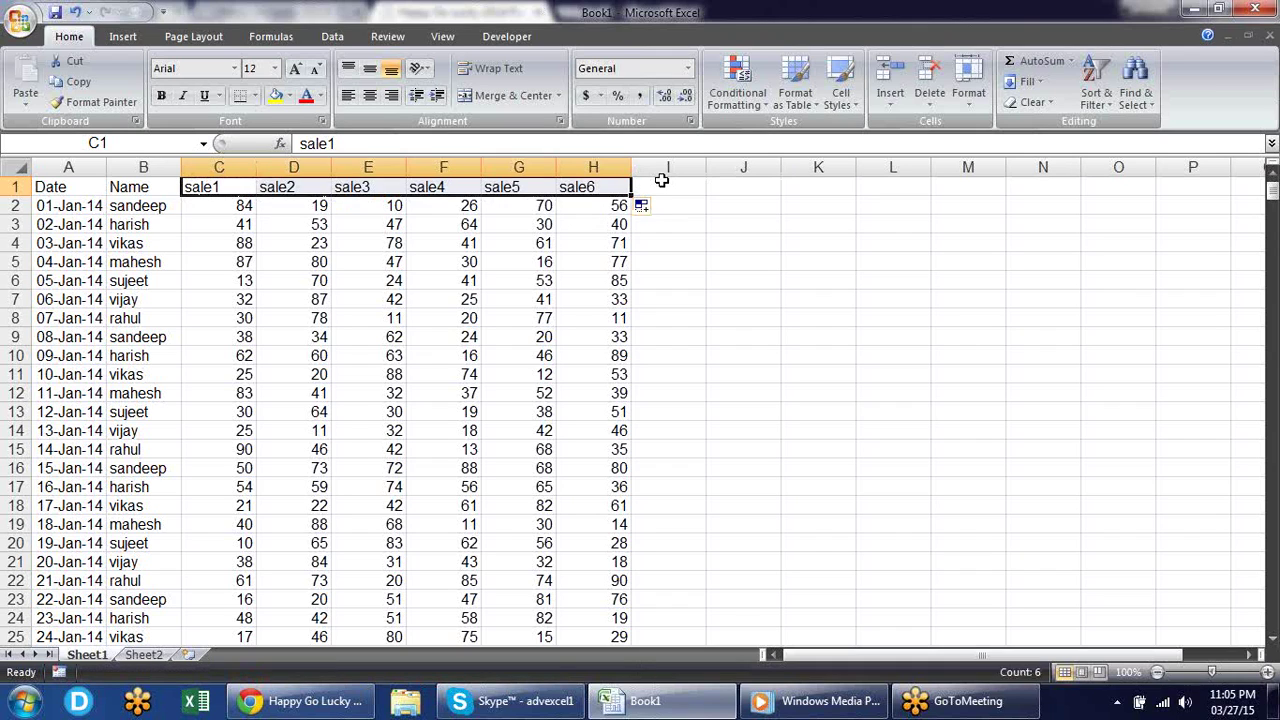
left_click(661, 182)
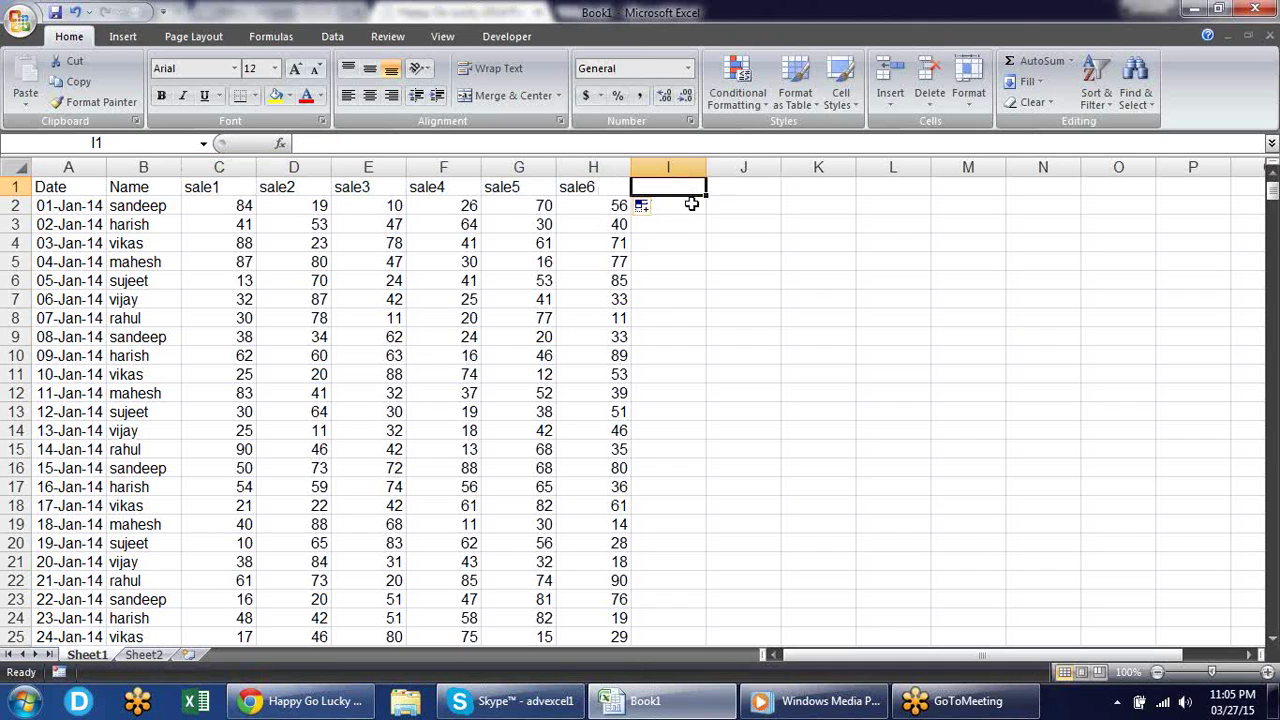
Delete the Date column A.
key("Down")
key("Down")
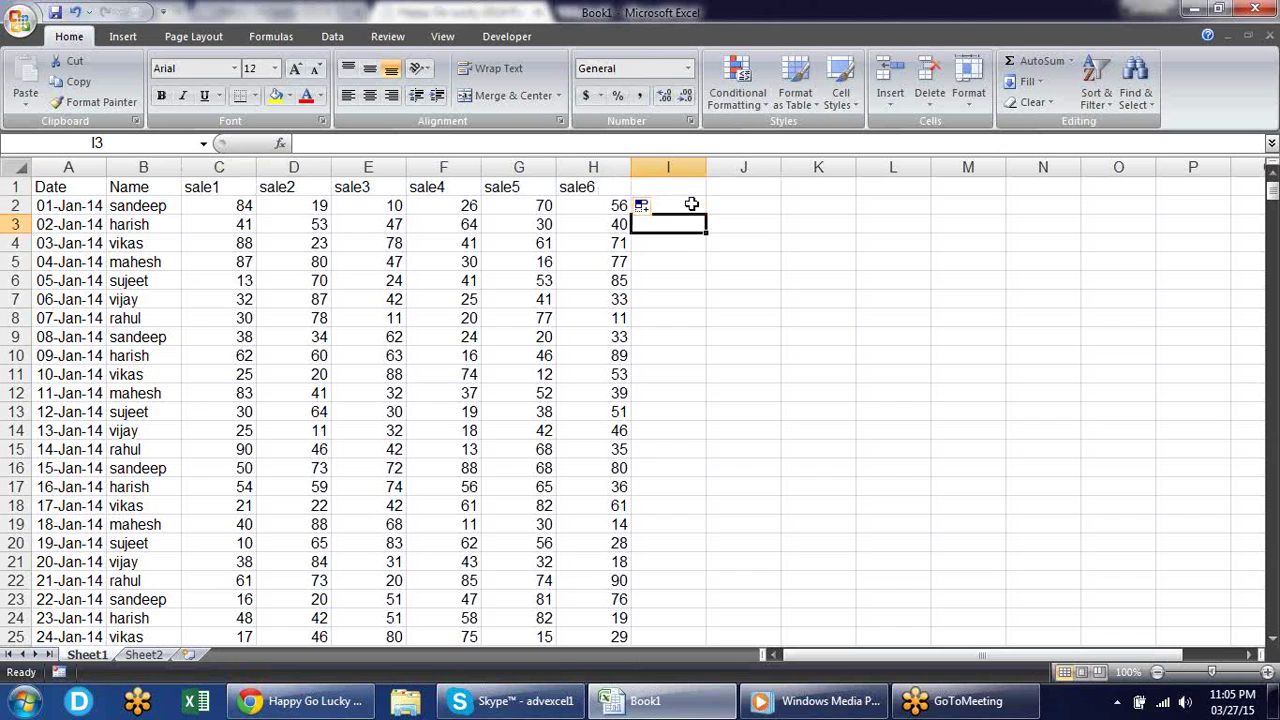
left_click(88, 166)
right_click(90, 168)
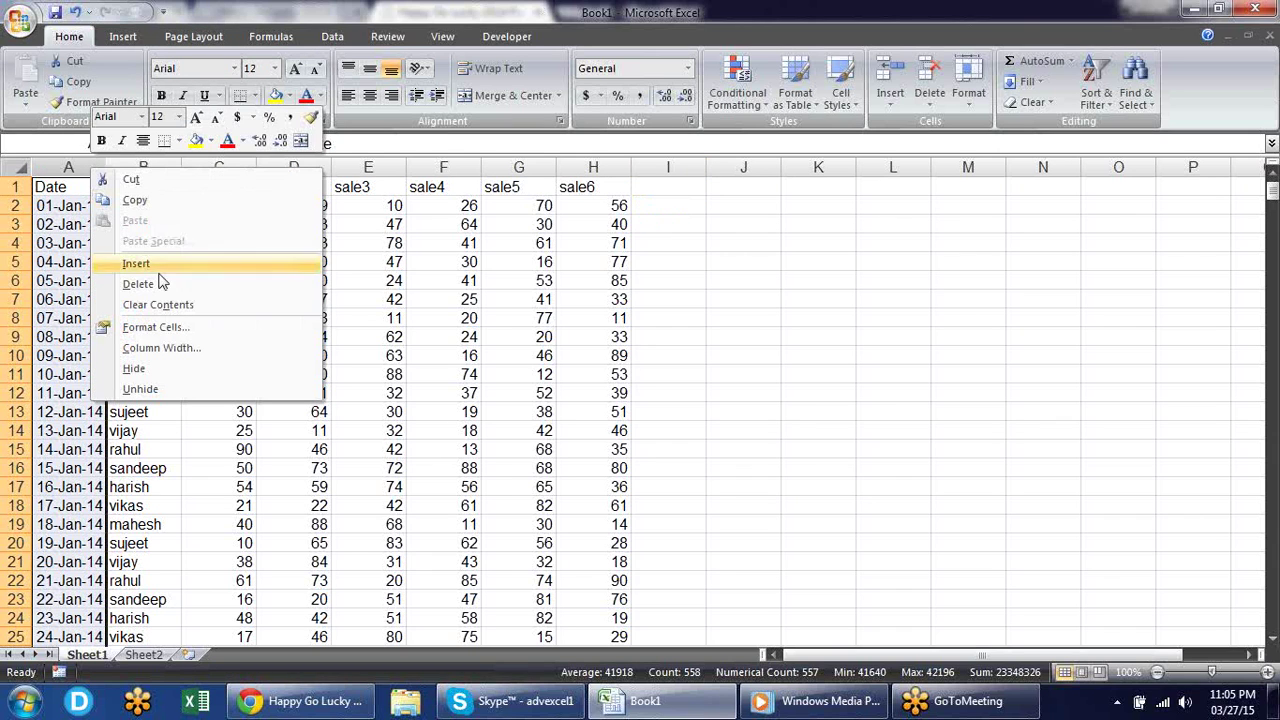
left_click(161, 285)
left_click(625, 295)
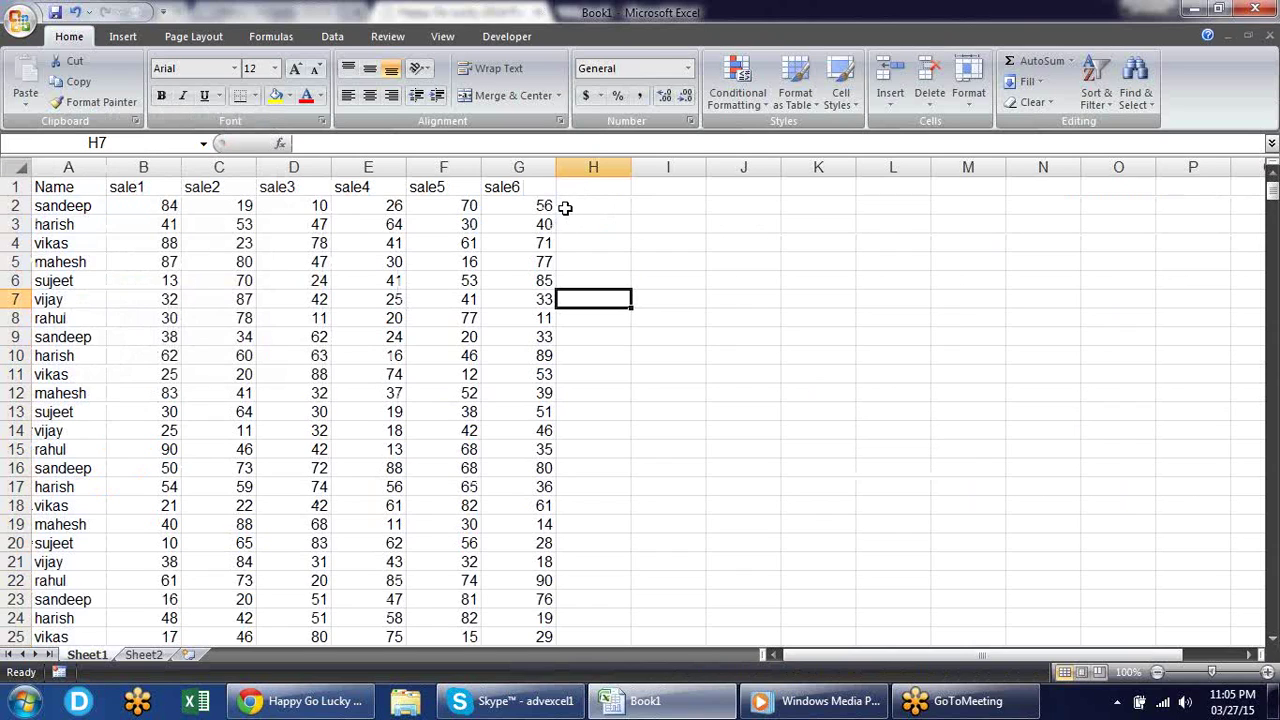
Select the sales of rows 2, 7 and 10 to check their totals in the status bar.
left_click_drag(547, 205, 165, 206)
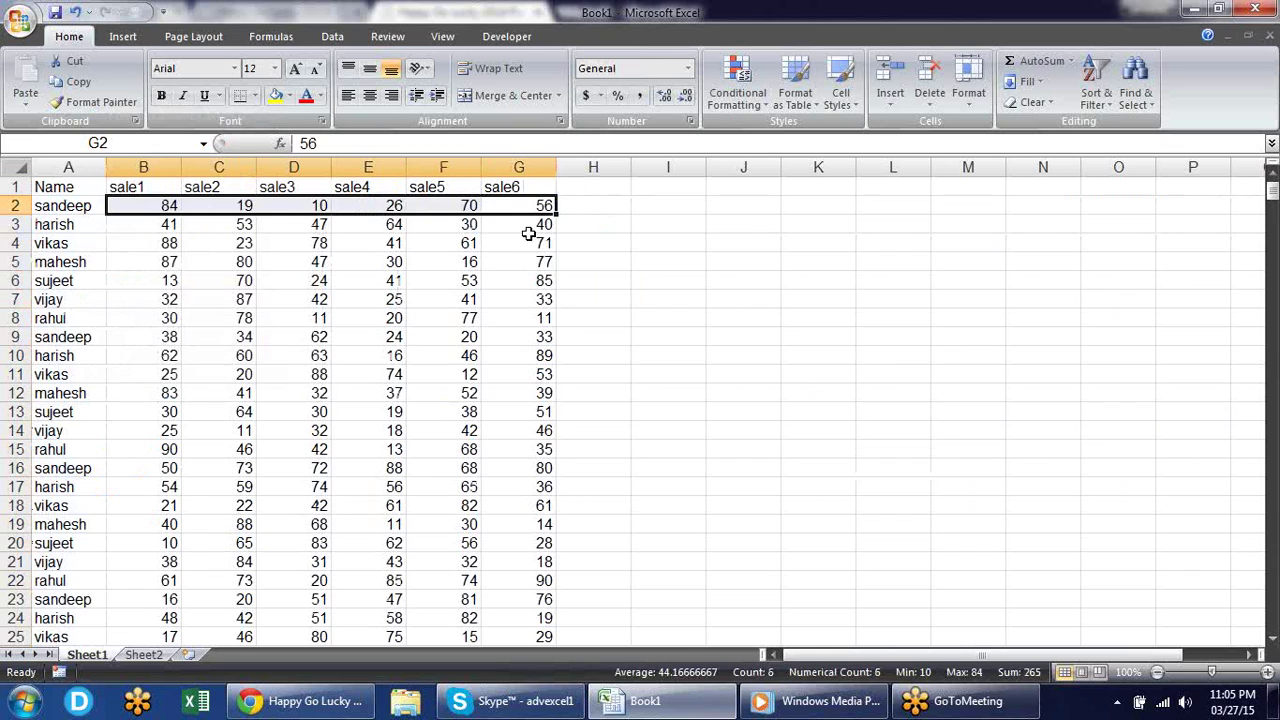
left_click_drag(544, 304, 168, 302)
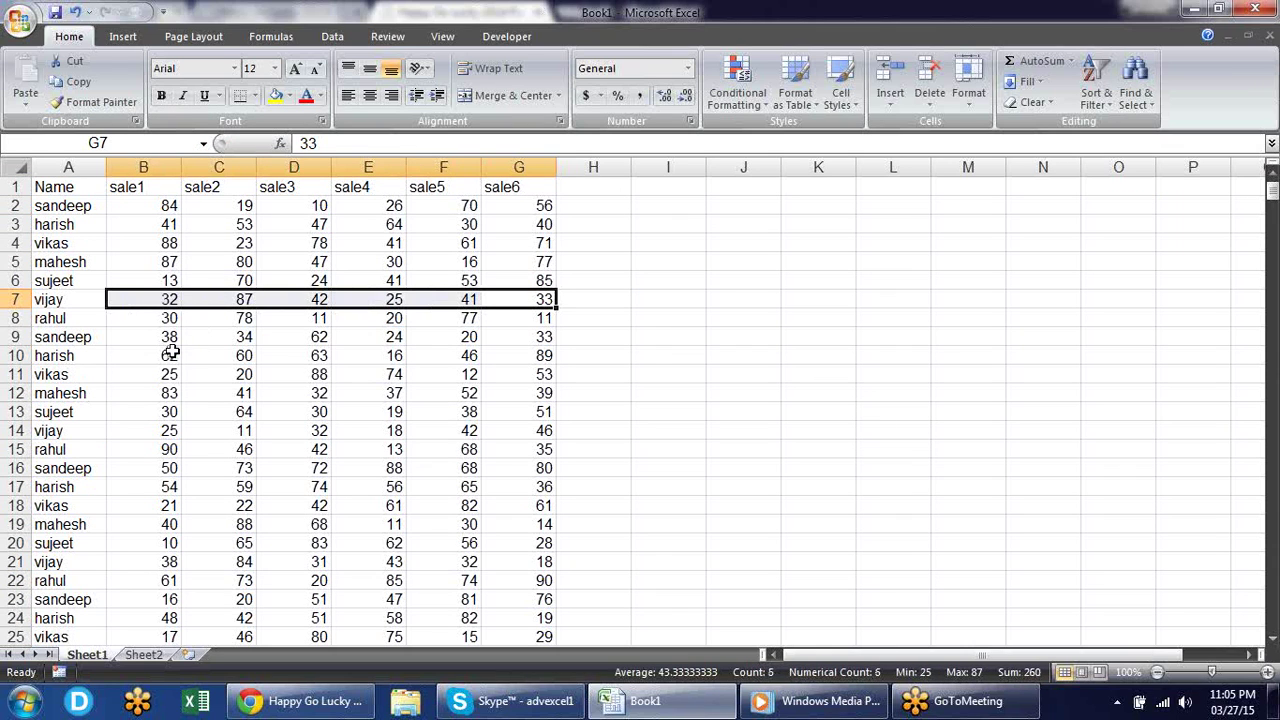
left_click_drag(168, 354, 528, 356)
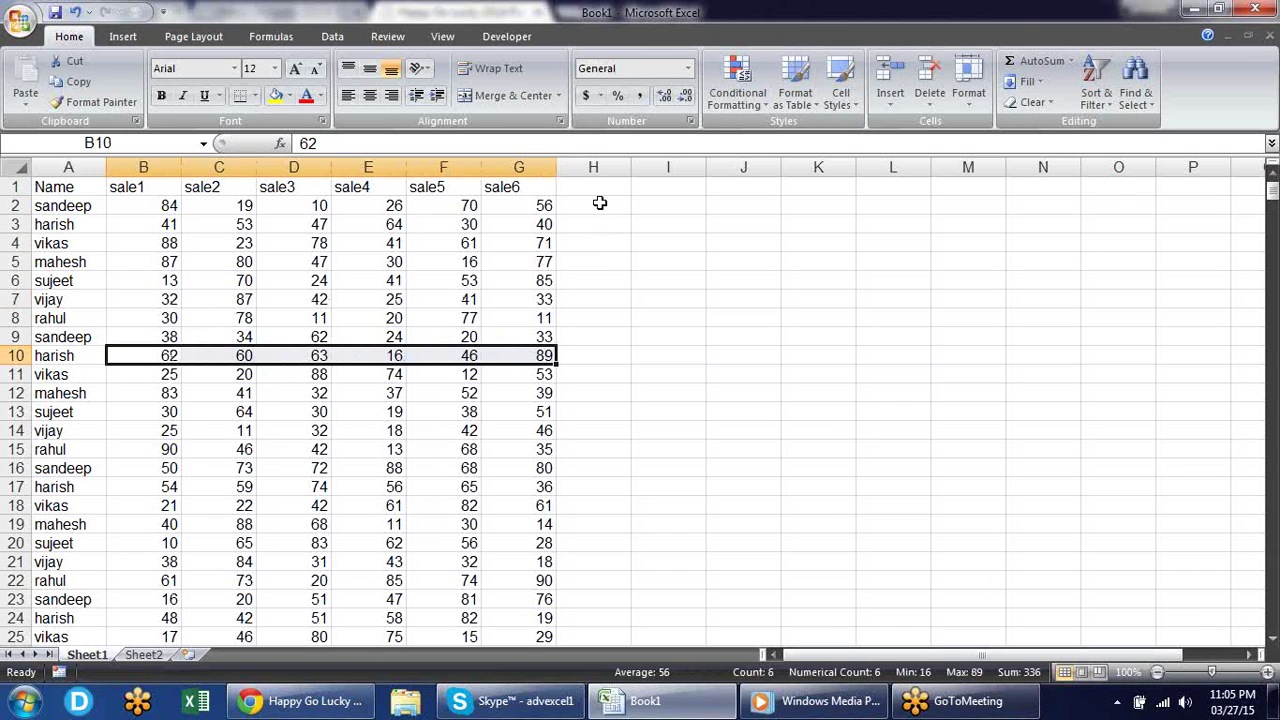
mouse_move(40, 205)
left_mouse_down()
mouse_move(267, 188)
mouse_move(545, 205)
left_mouse_up()
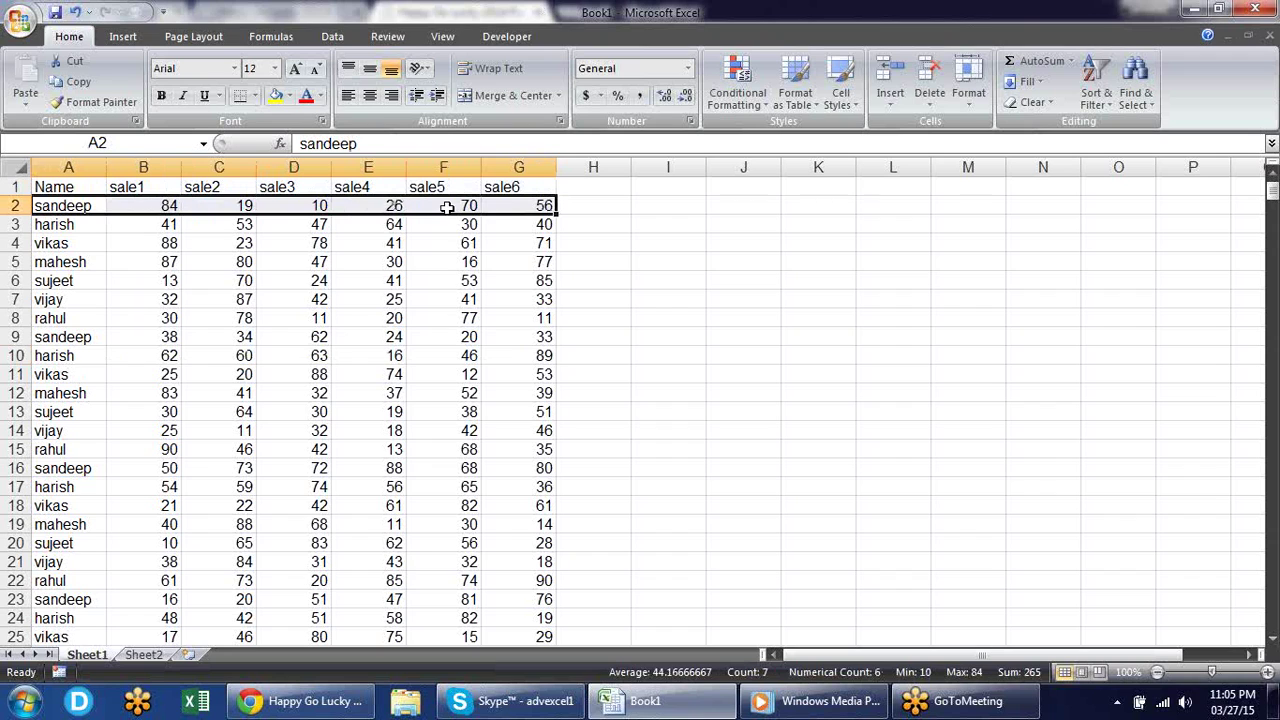
AutoSum the first row's six sales in H2 (265) and fill the total down to row 14.
left_click(601, 203)
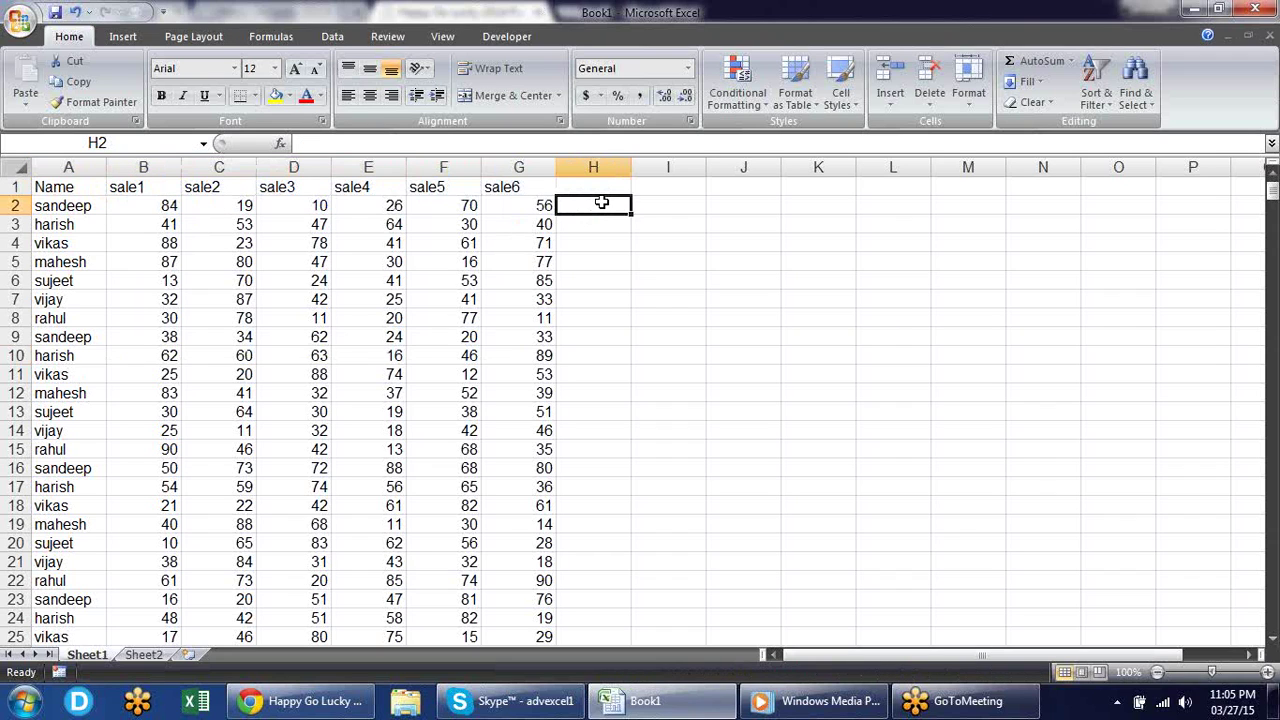
key("alt+equal")
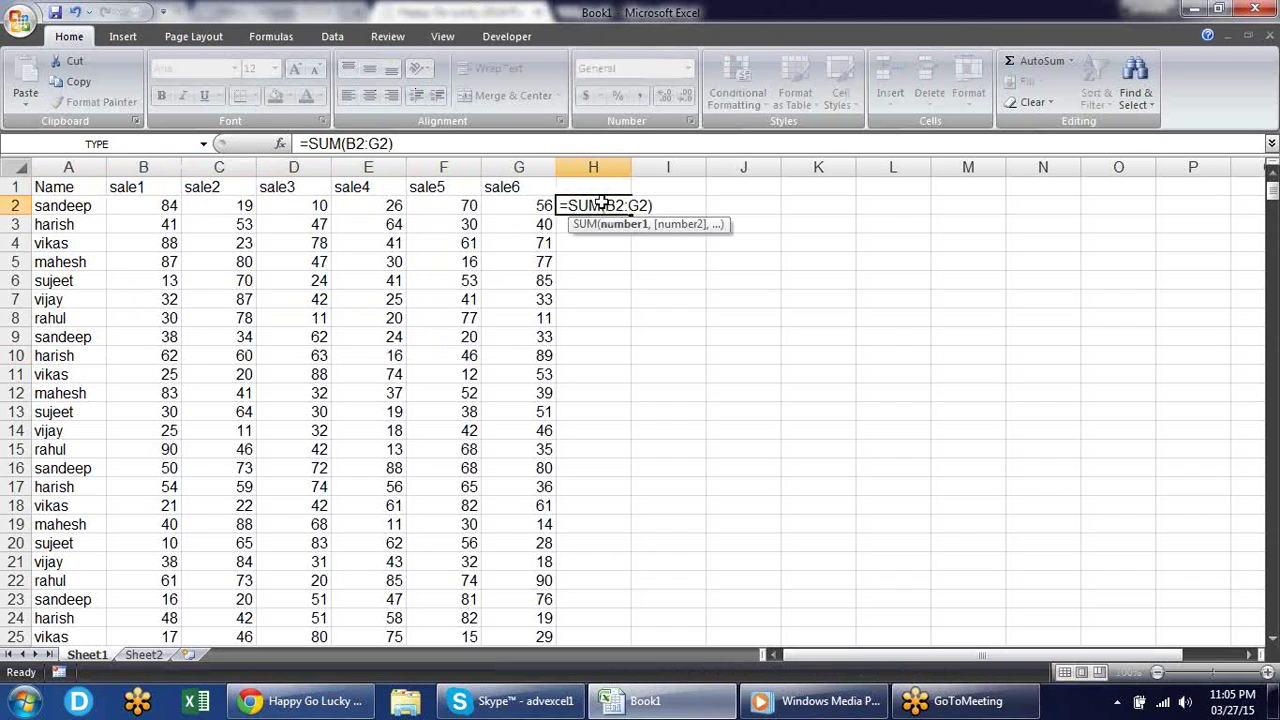
key("Return")
left_click(614, 205)
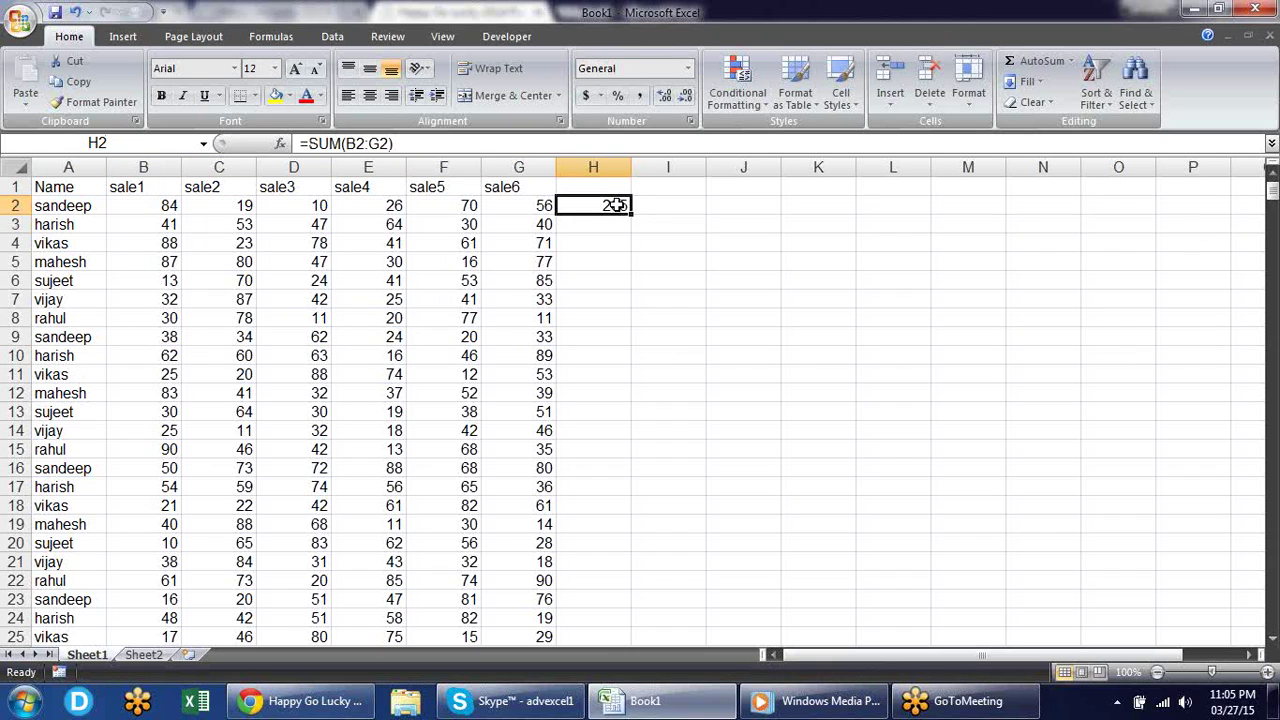
left_click_drag(632, 214, 642, 438)
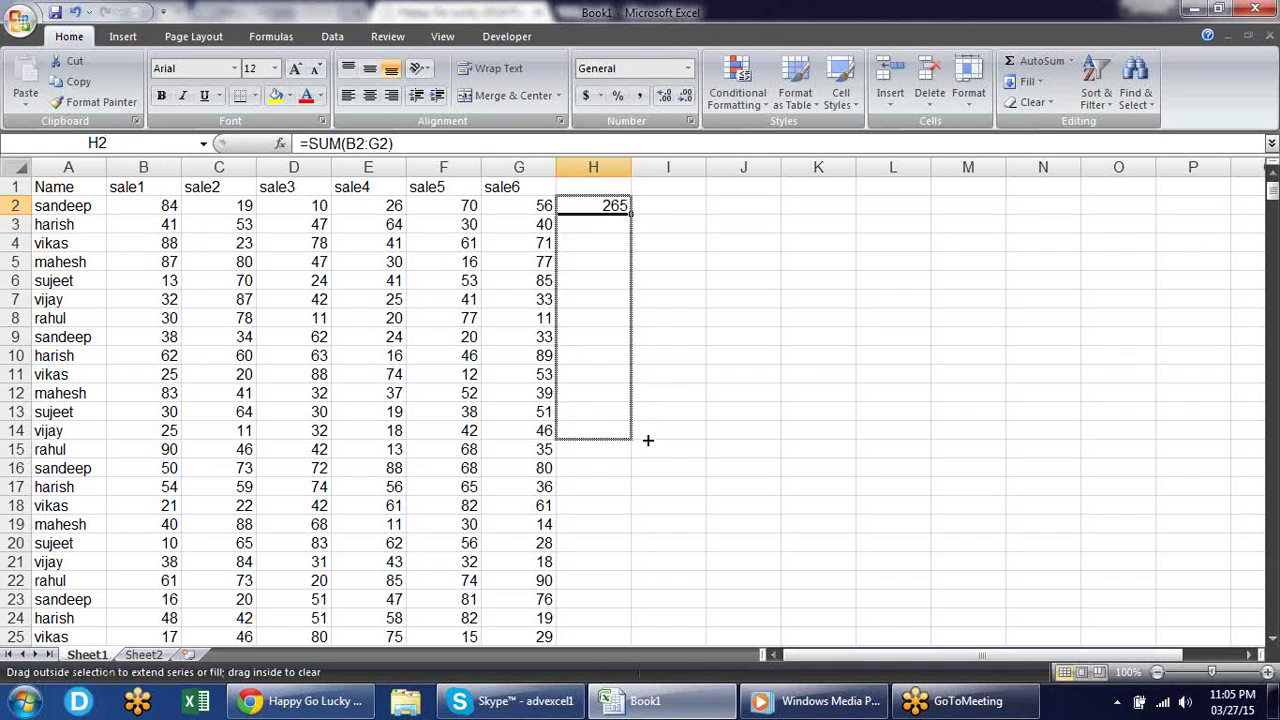
Enter =H2>300 in I2 and fill the test down through row 14.
left_click(670, 205)
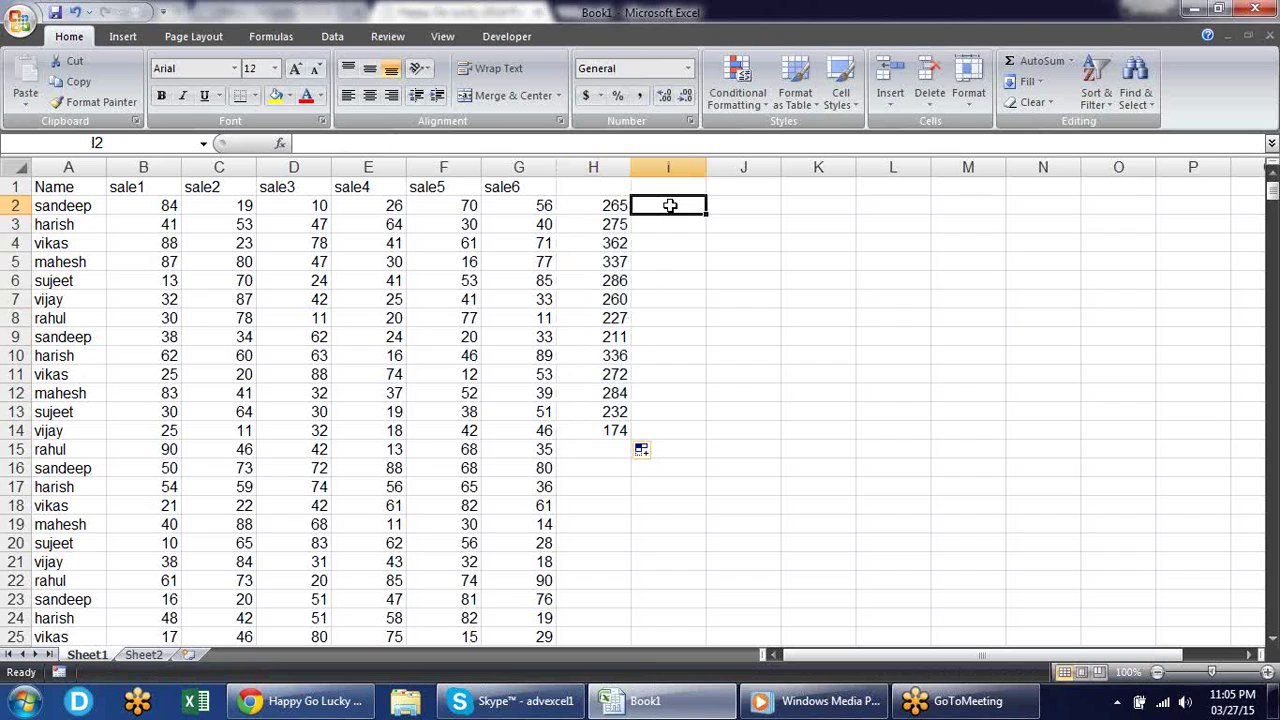
type("=")
key("Left")
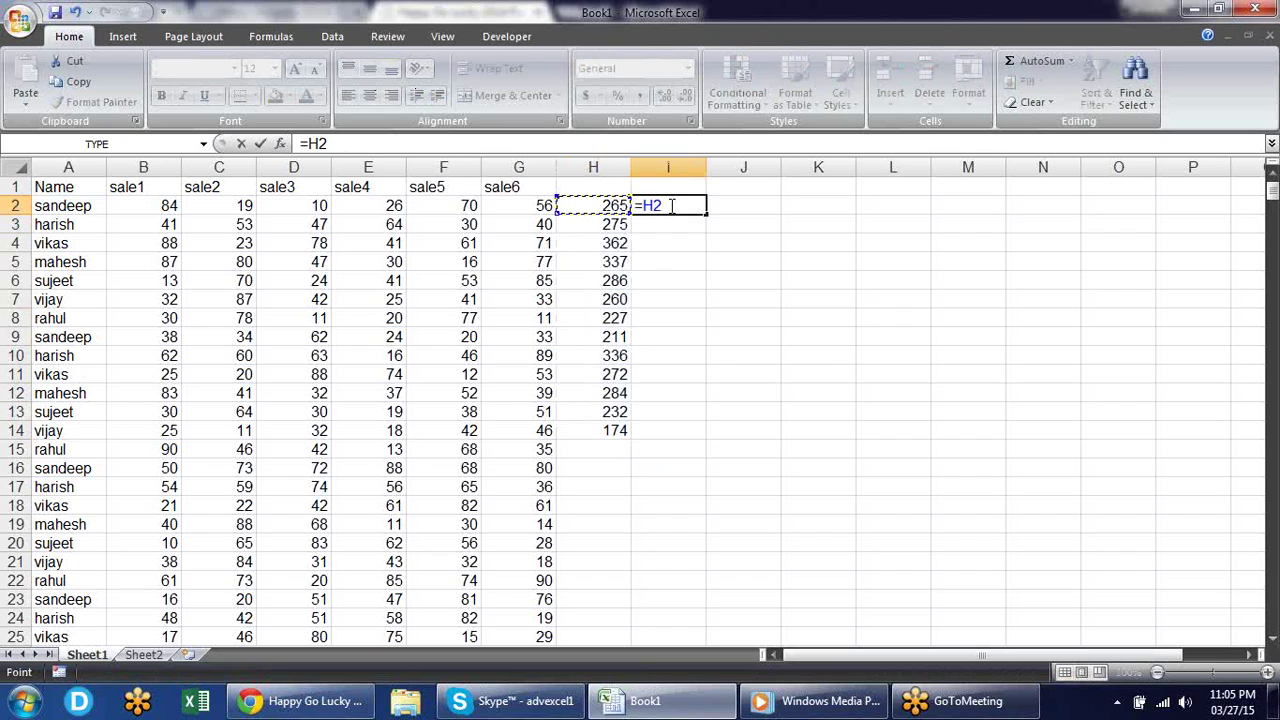
type(">300")
key("Return")
left_click(670, 205)
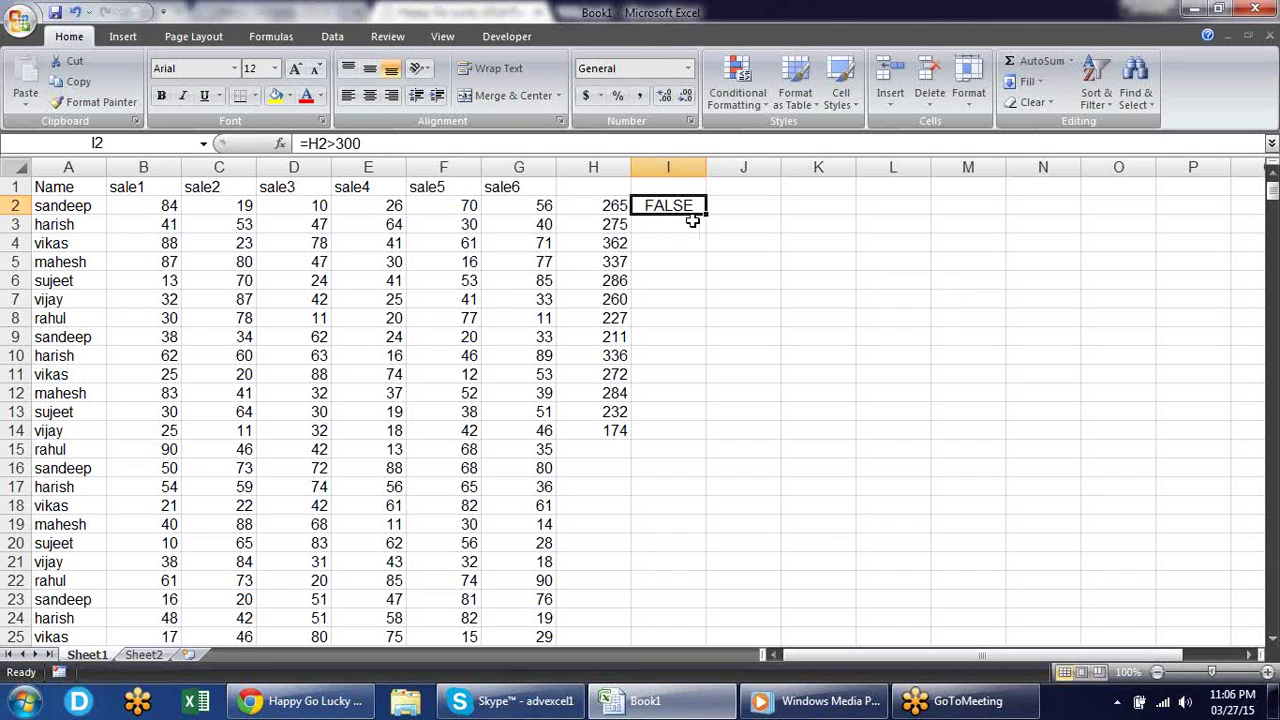
double_click(716, 212)
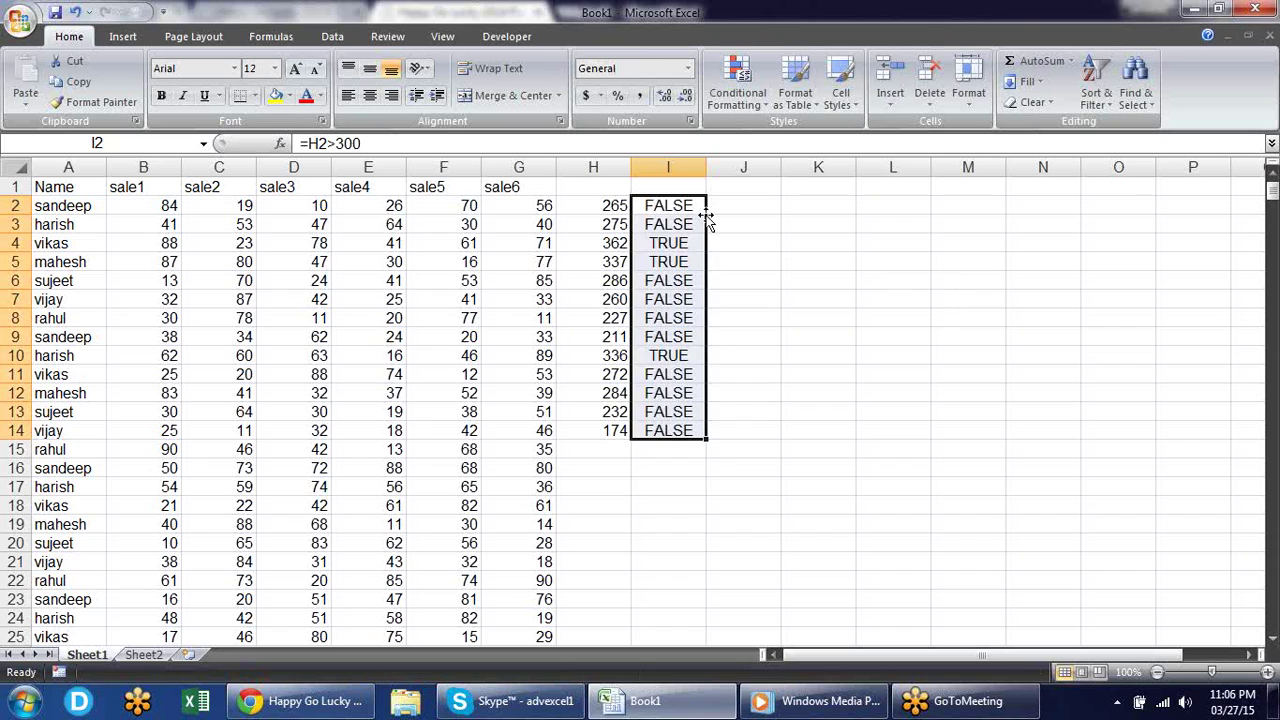
Compare results by selecting row 4 (A4:G4), then H2:I14 and column I.
left_click(668, 257)
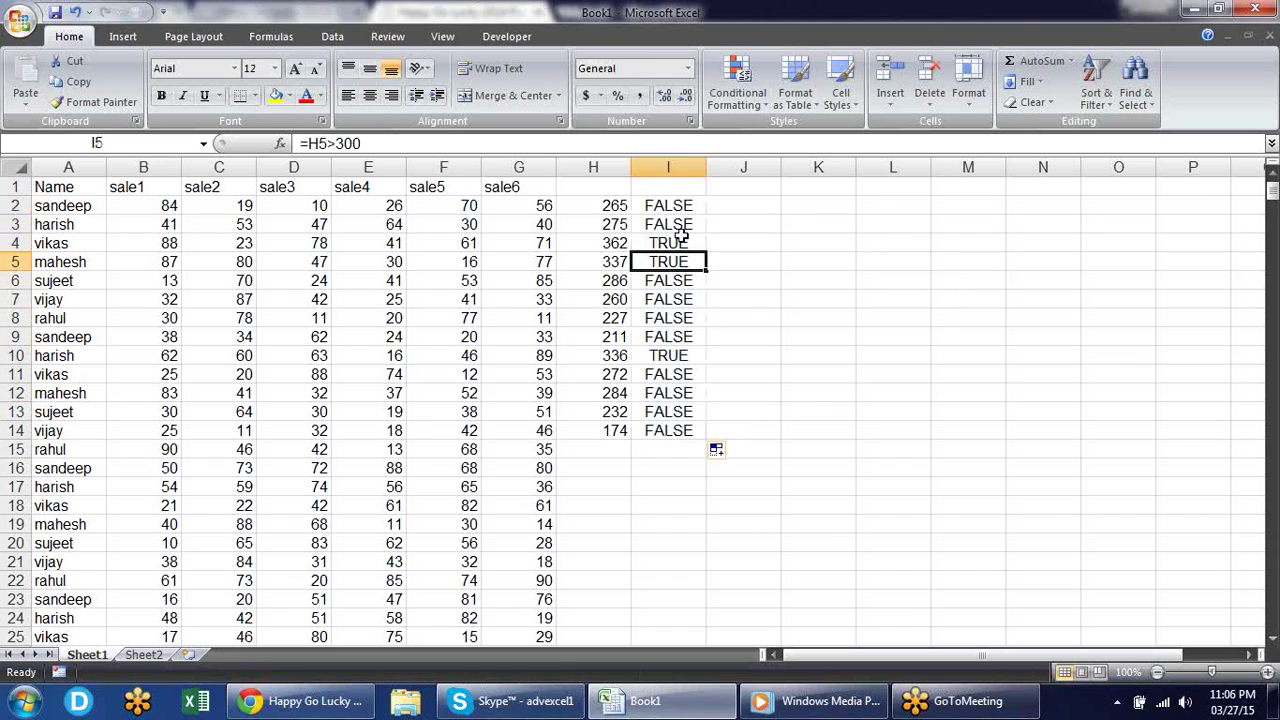
left_click(683, 243)
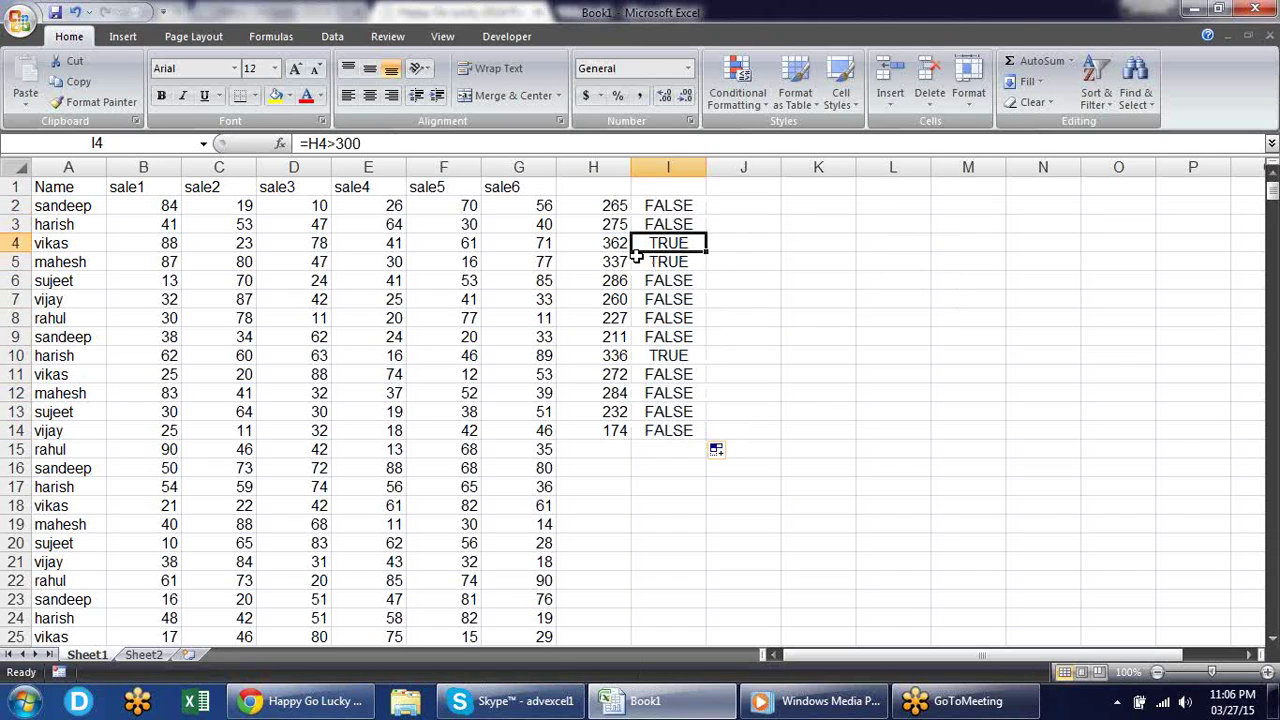
left_click(543, 243)
left_click_drag(543, 243, 62, 248)
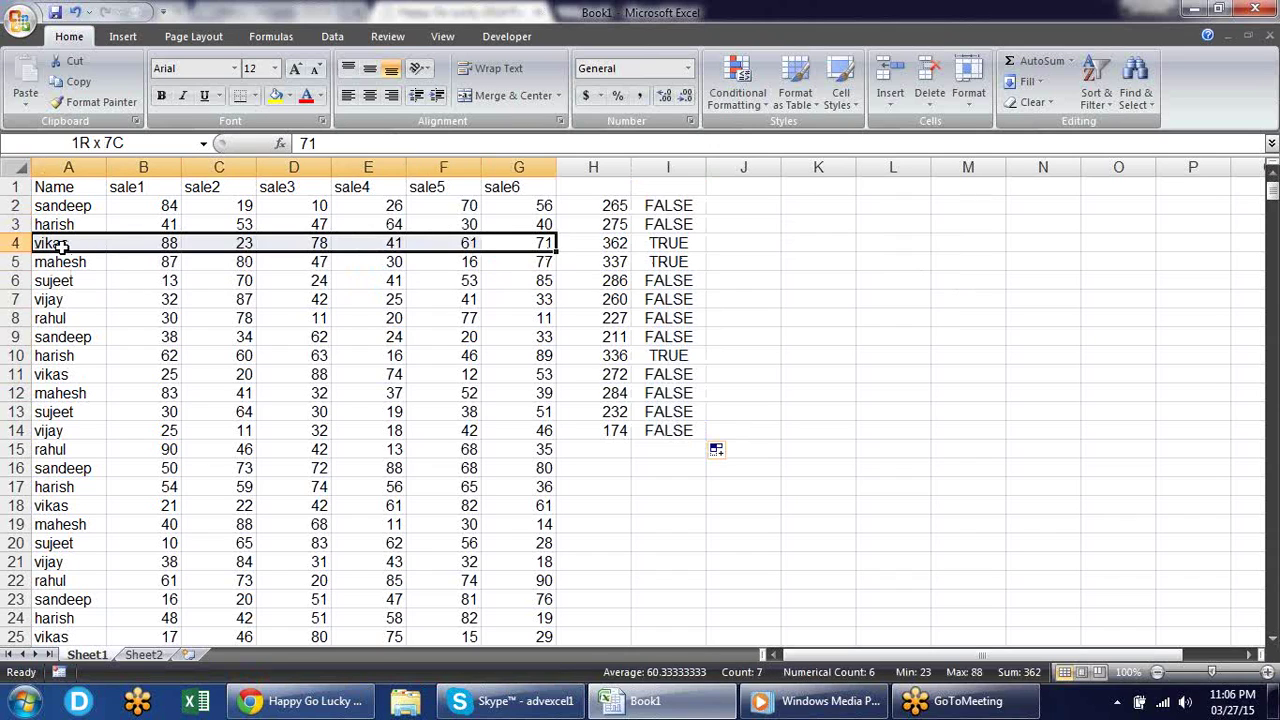
left_click_drag(618, 205, 678, 438)
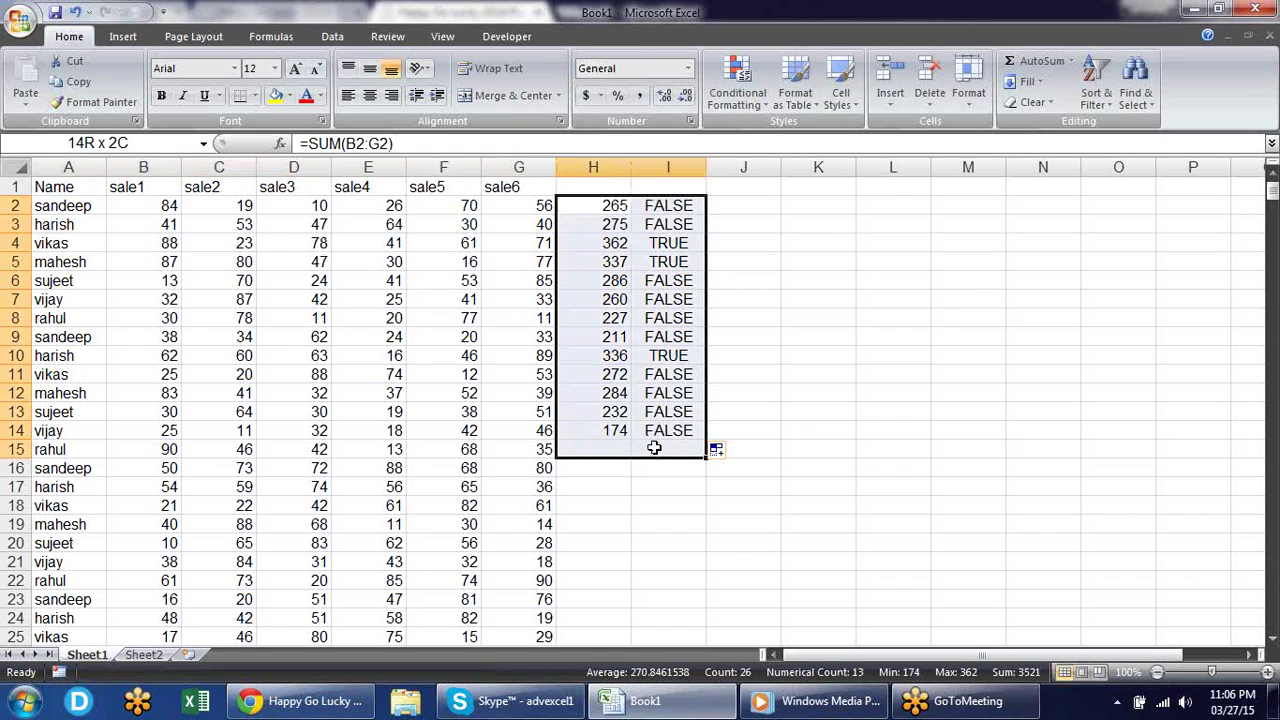
left_click(690, 166)
Delete the separate TRUE/FALSE column I.
right_click(690, 167)
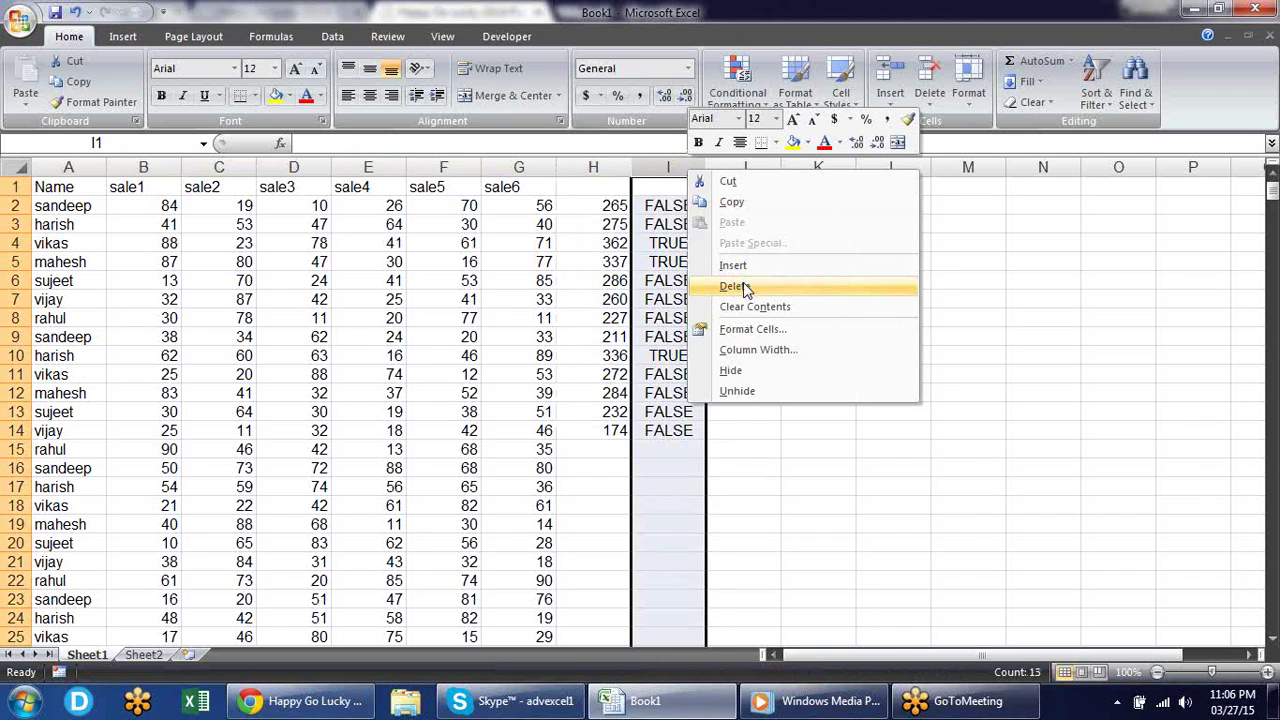
left_click(745, 288)
left_click(775, 268)
Append >300 to H2's SUM formula and fill it down to H16.
left_click(612, 205)
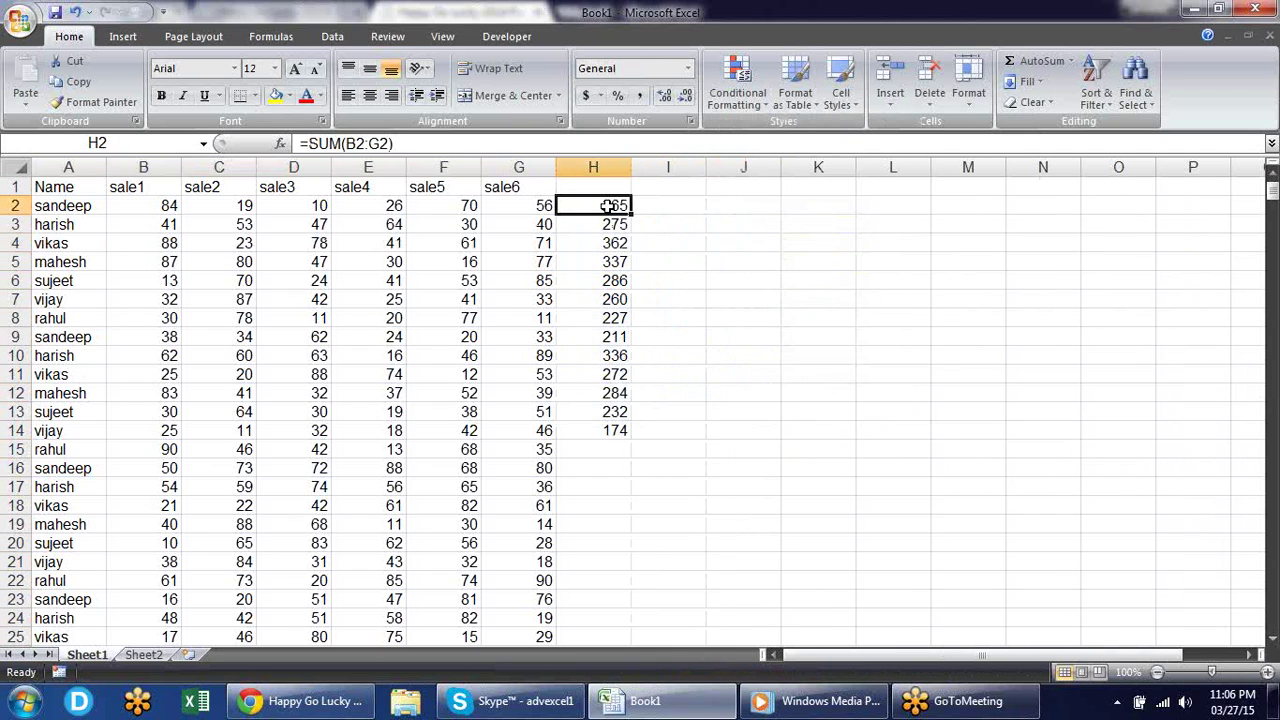
double_click(612, 205)
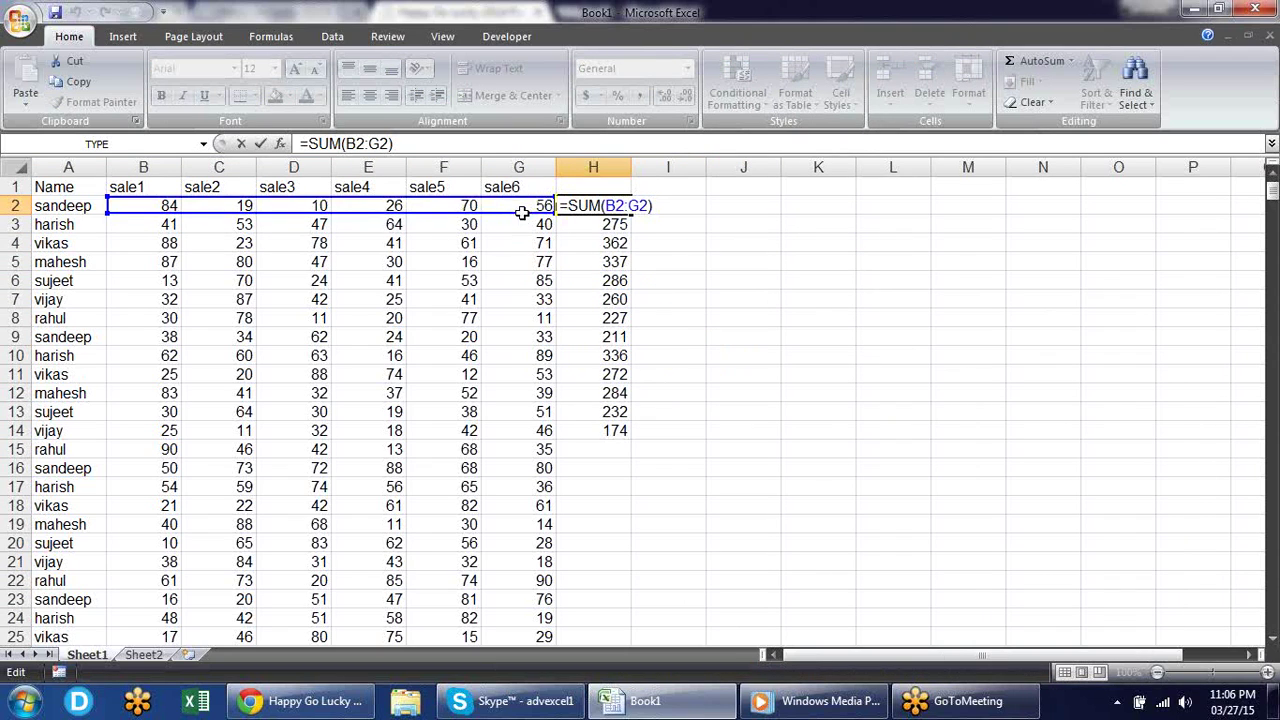
type(">")
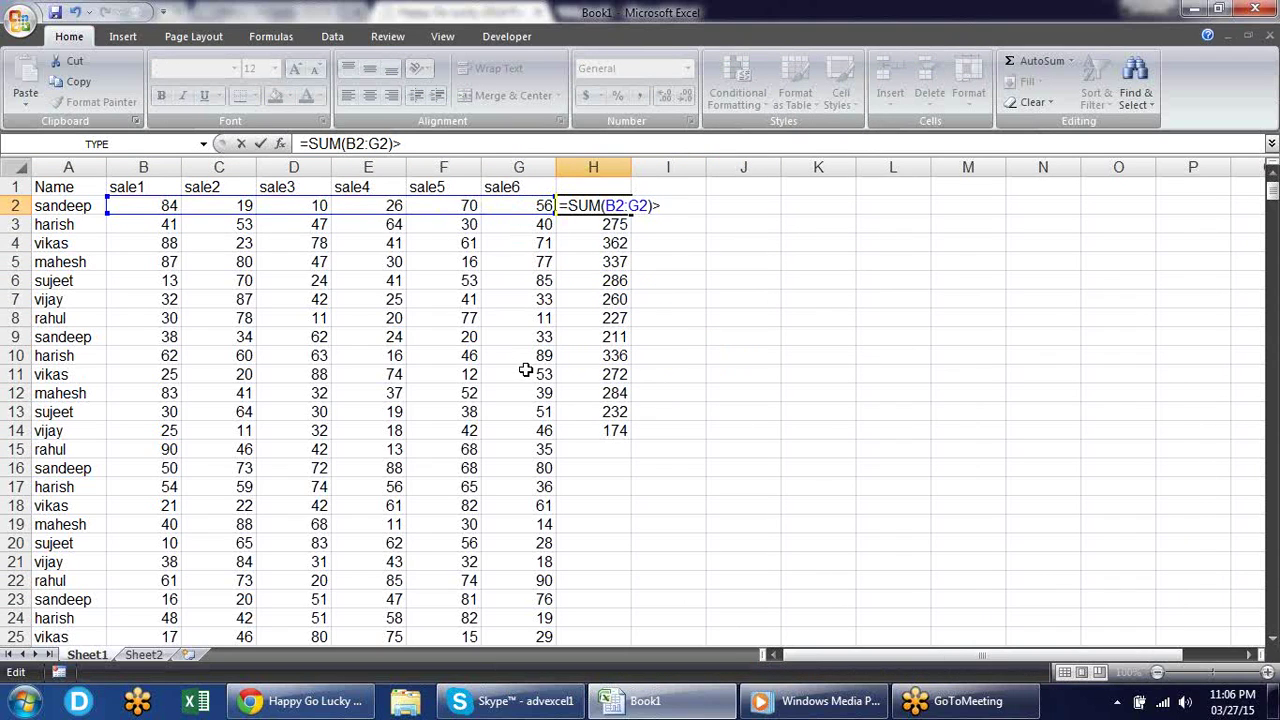
type("300")
key("Return")
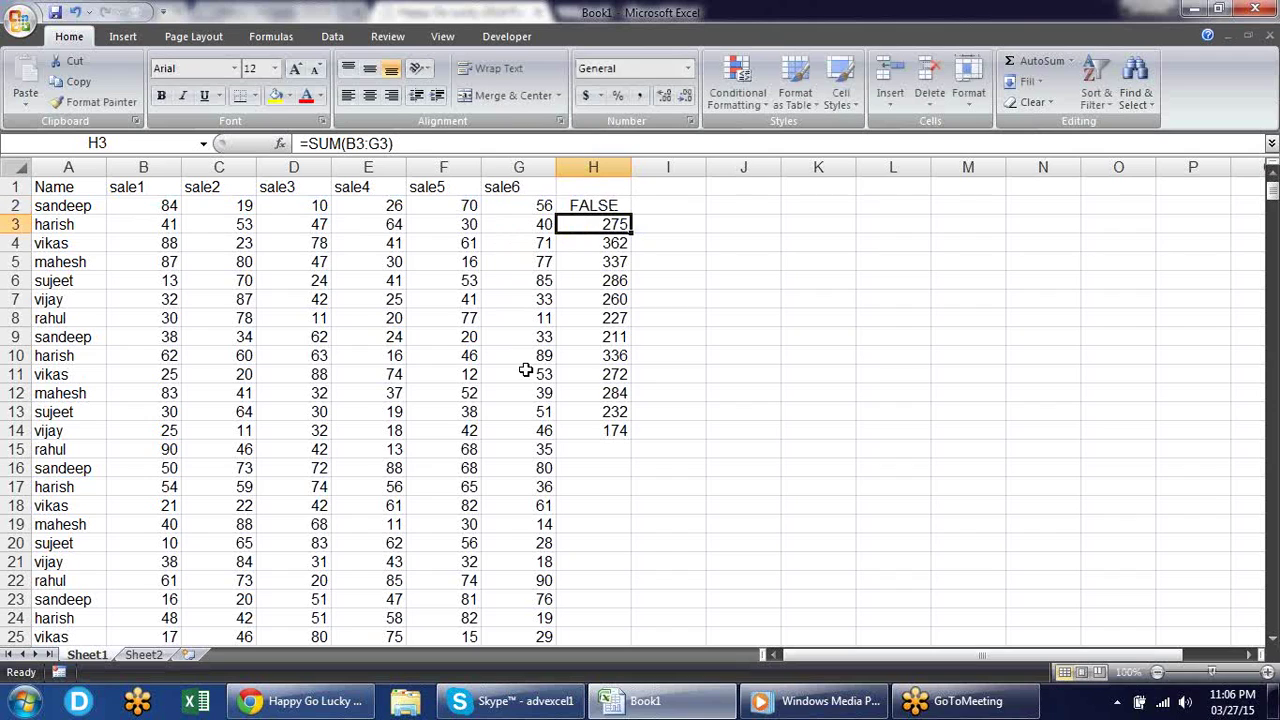
left_click(600, 206)
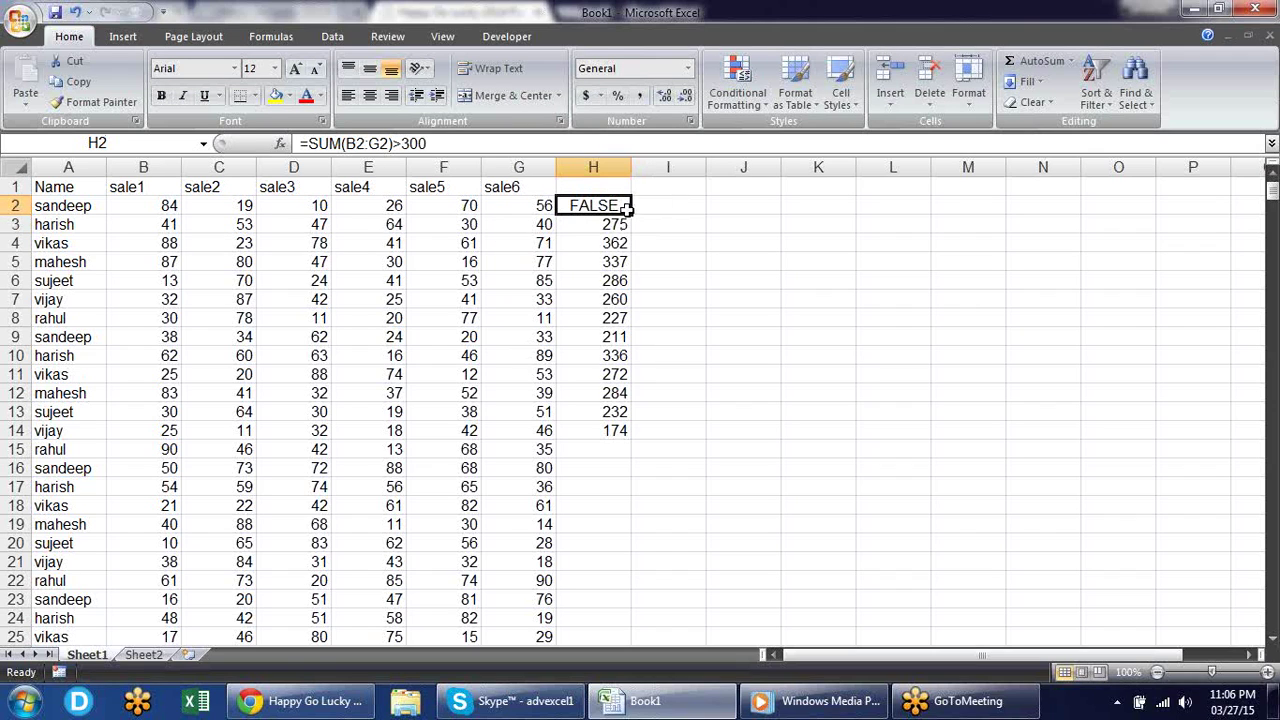
left_click_drag(632, 210, 624, 480)
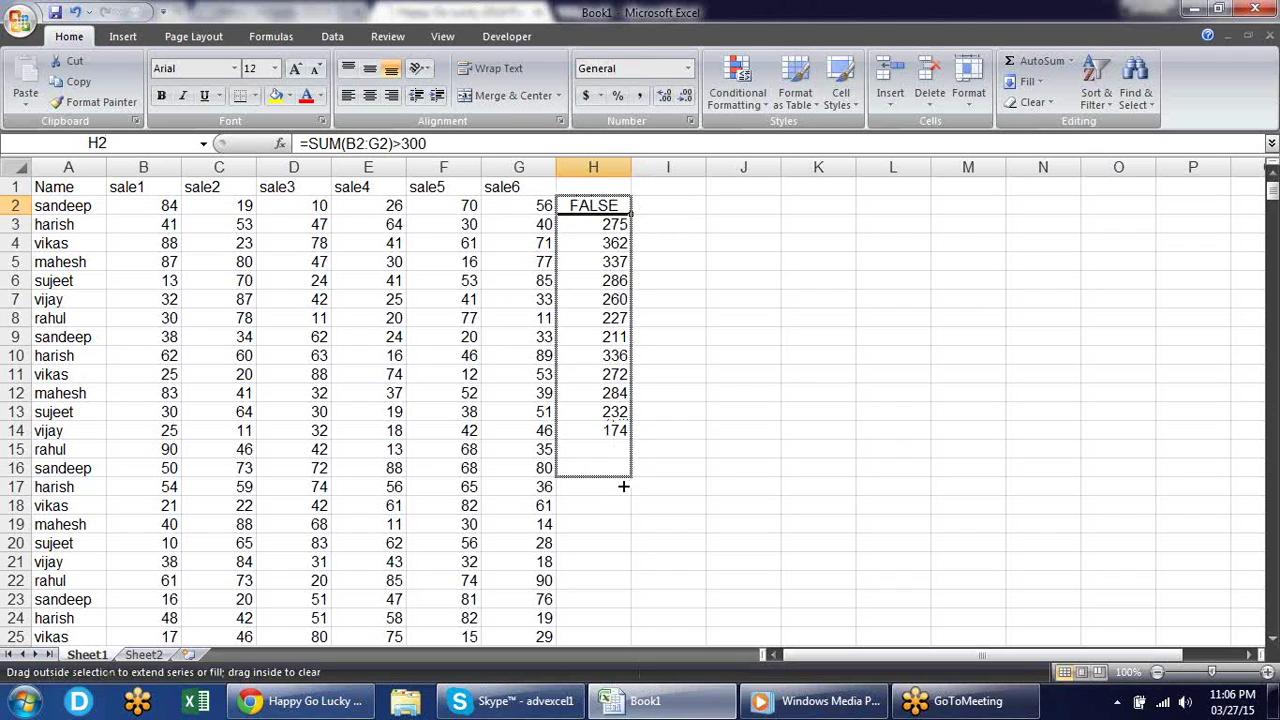
left_click(614, 241)
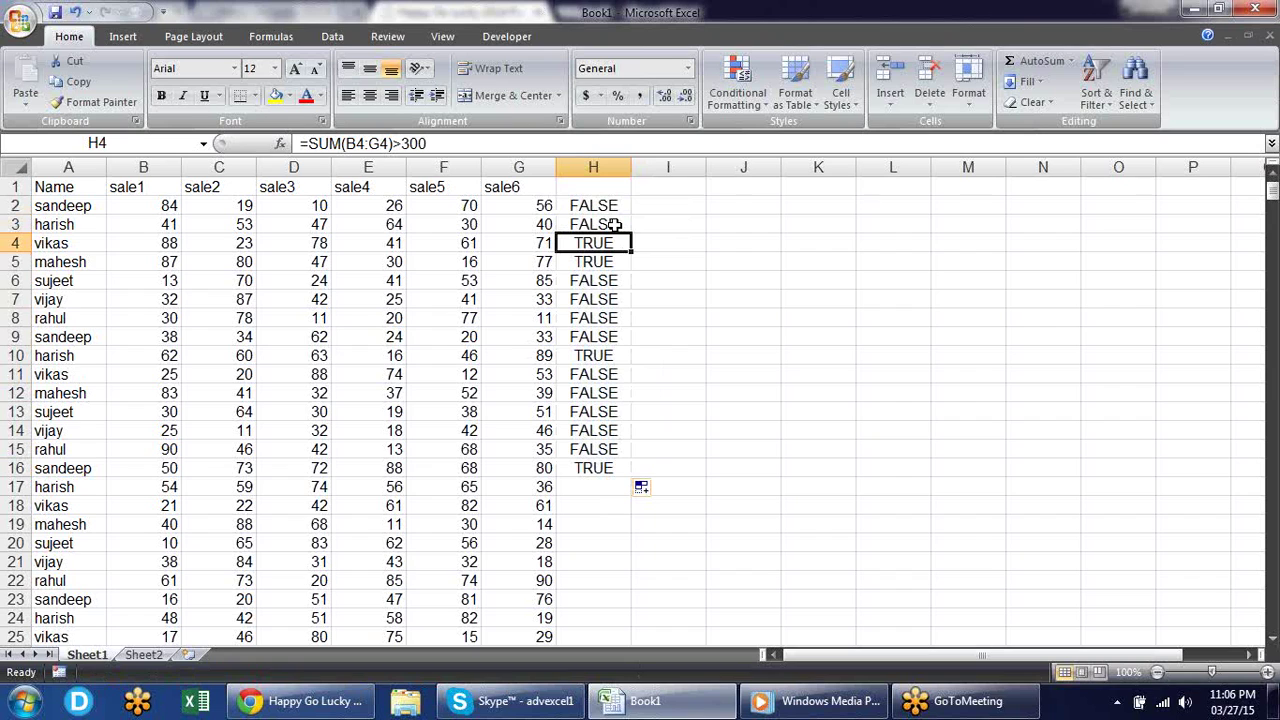
left_click(609, 200)
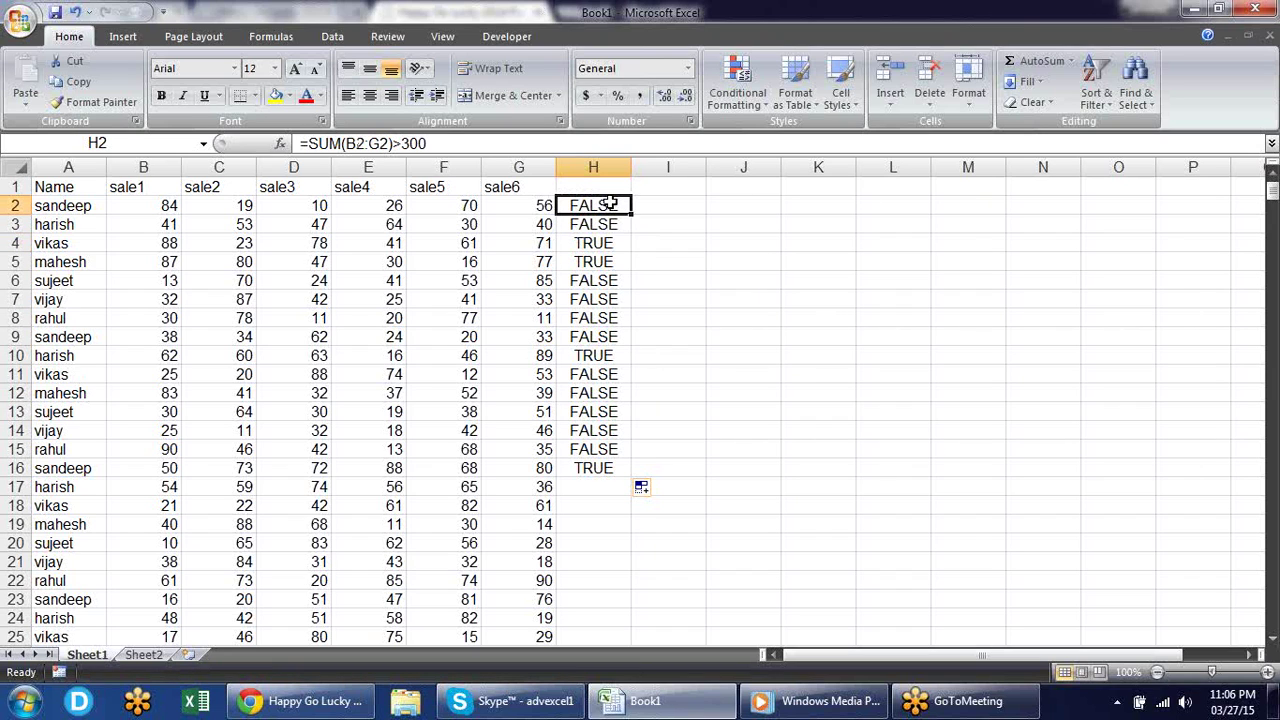
left_click_drag(169, 205, 537, 430)
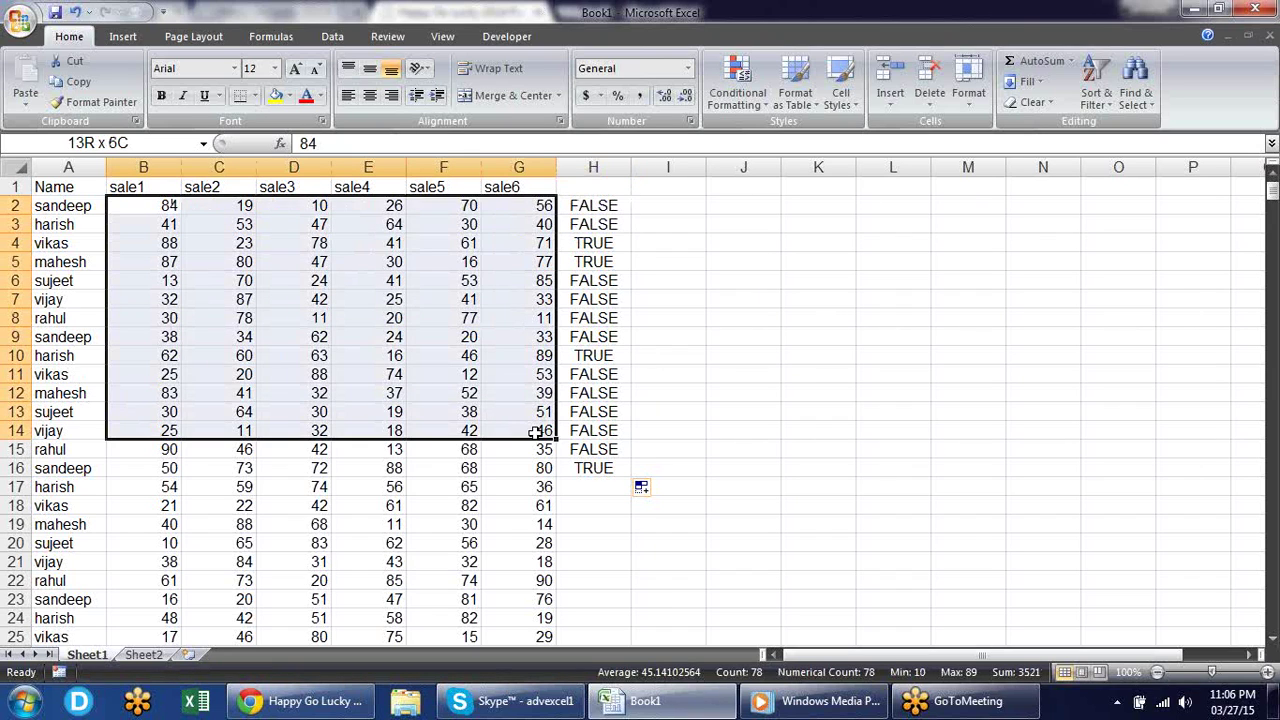
left_click(708, 318)
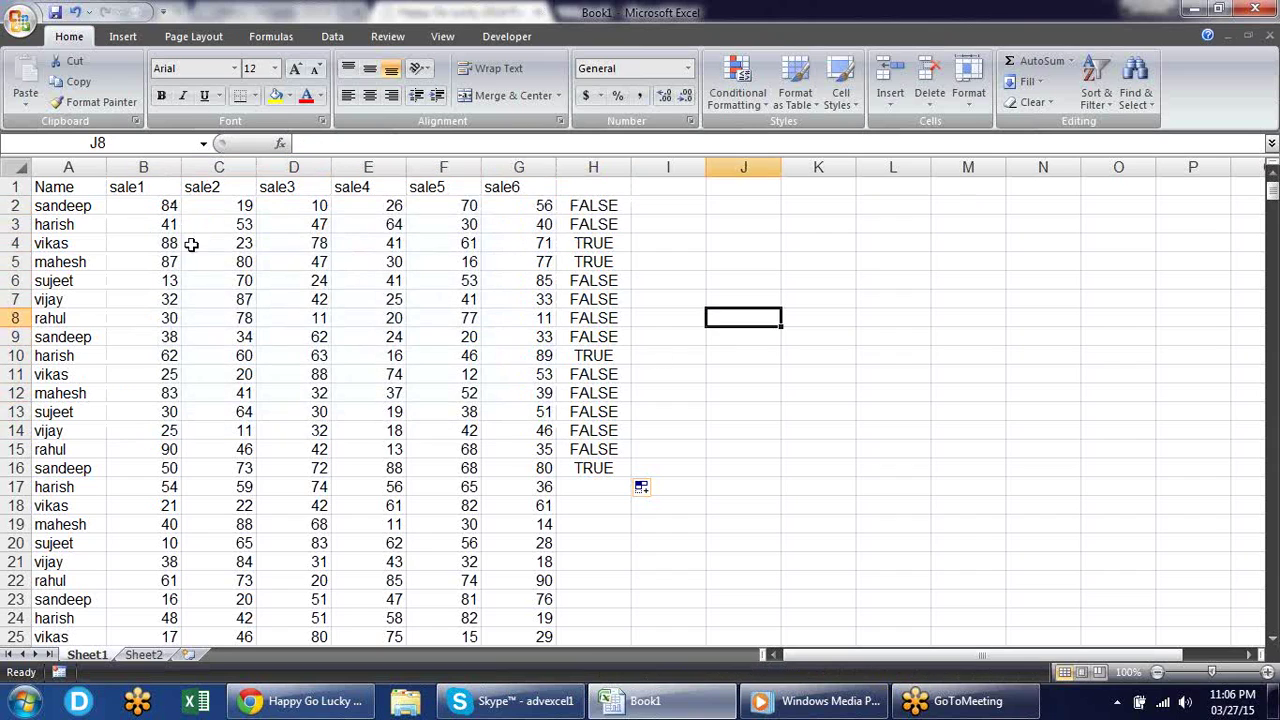
left_click(139, 205)
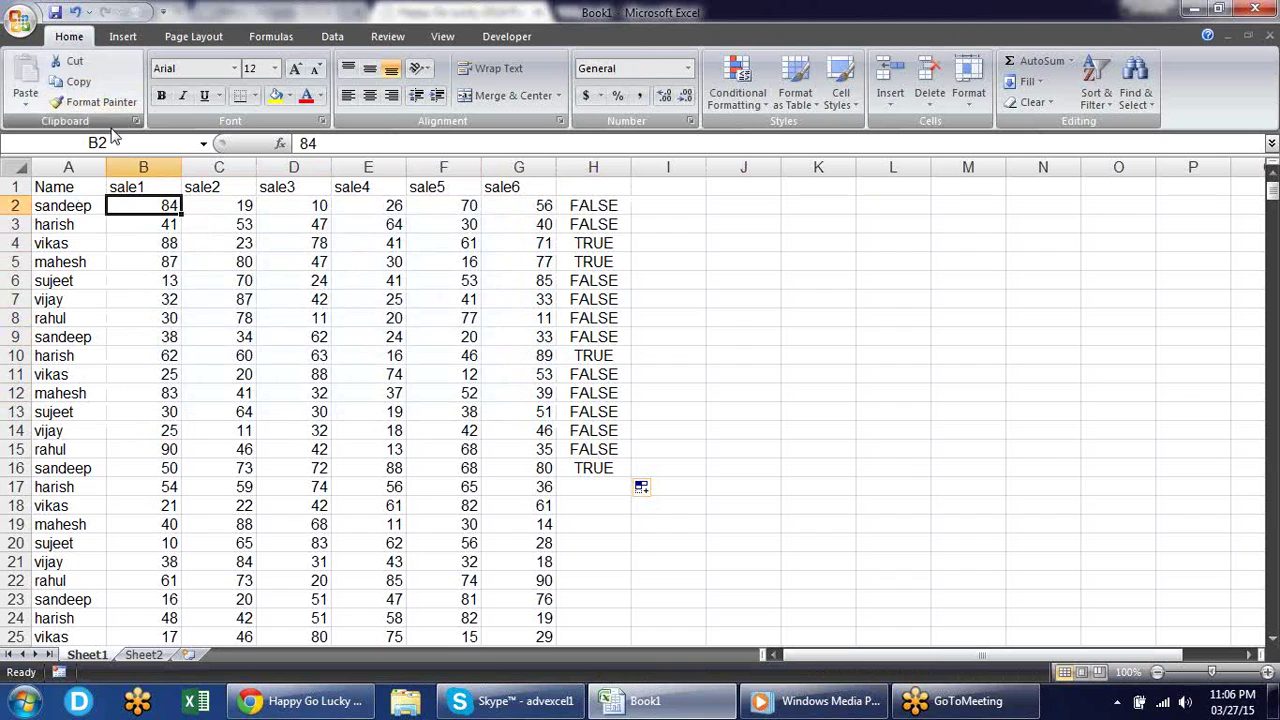
left_click_drag(160, 205, 540, 210)
left_click(610, 205)
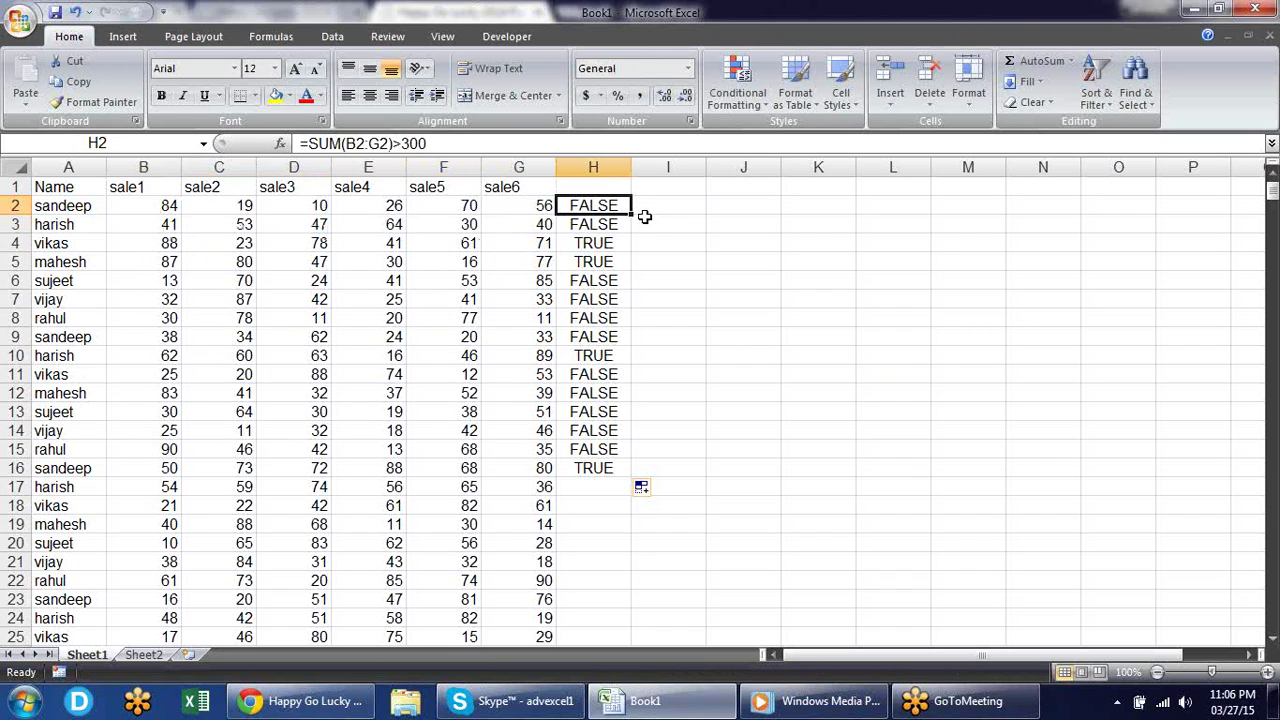
left_click_drag(631, 214, 790, 222)
left_click(735, 207)
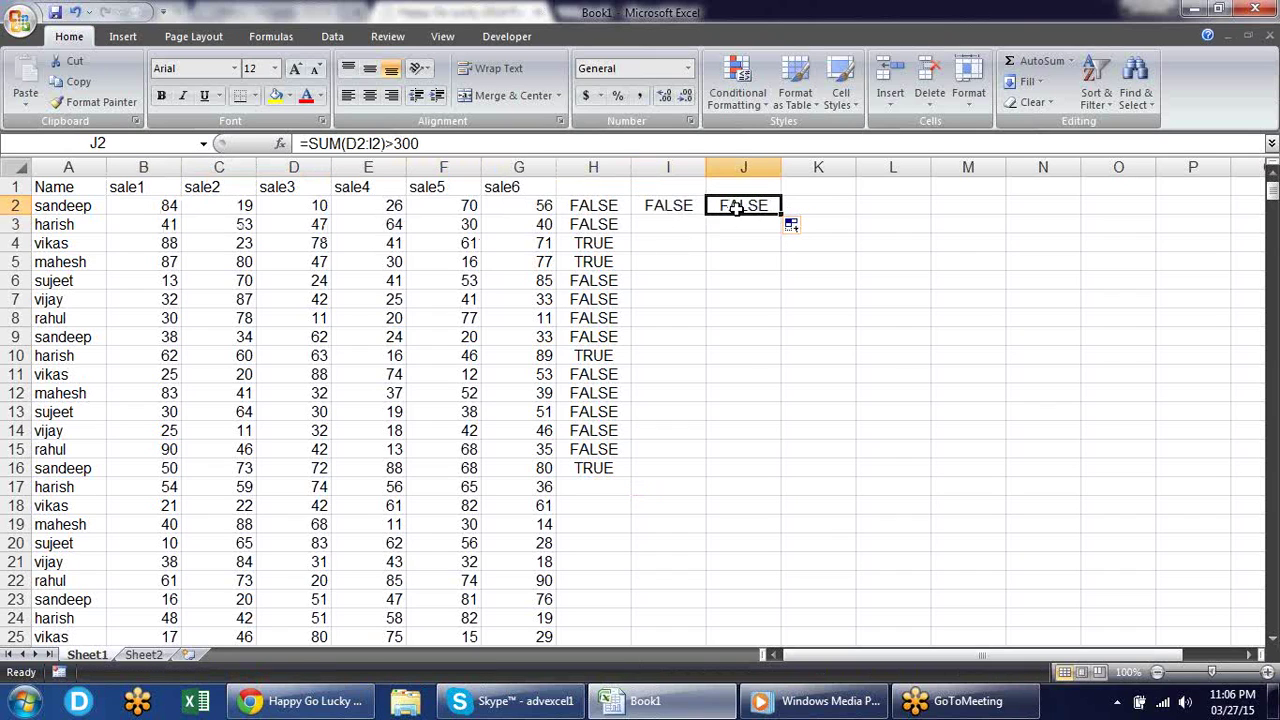
double_click(735, 207)
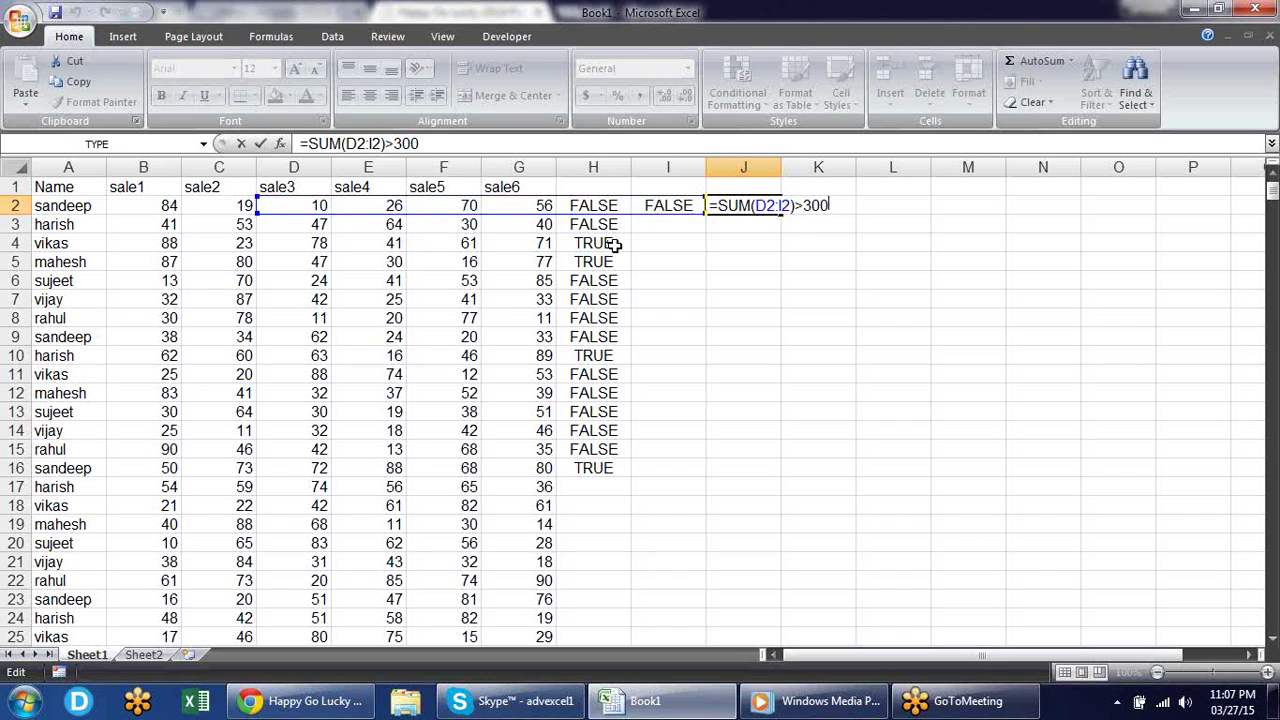
key("ctrl+Return")
left_click_drag(666, 206, 745, 206)
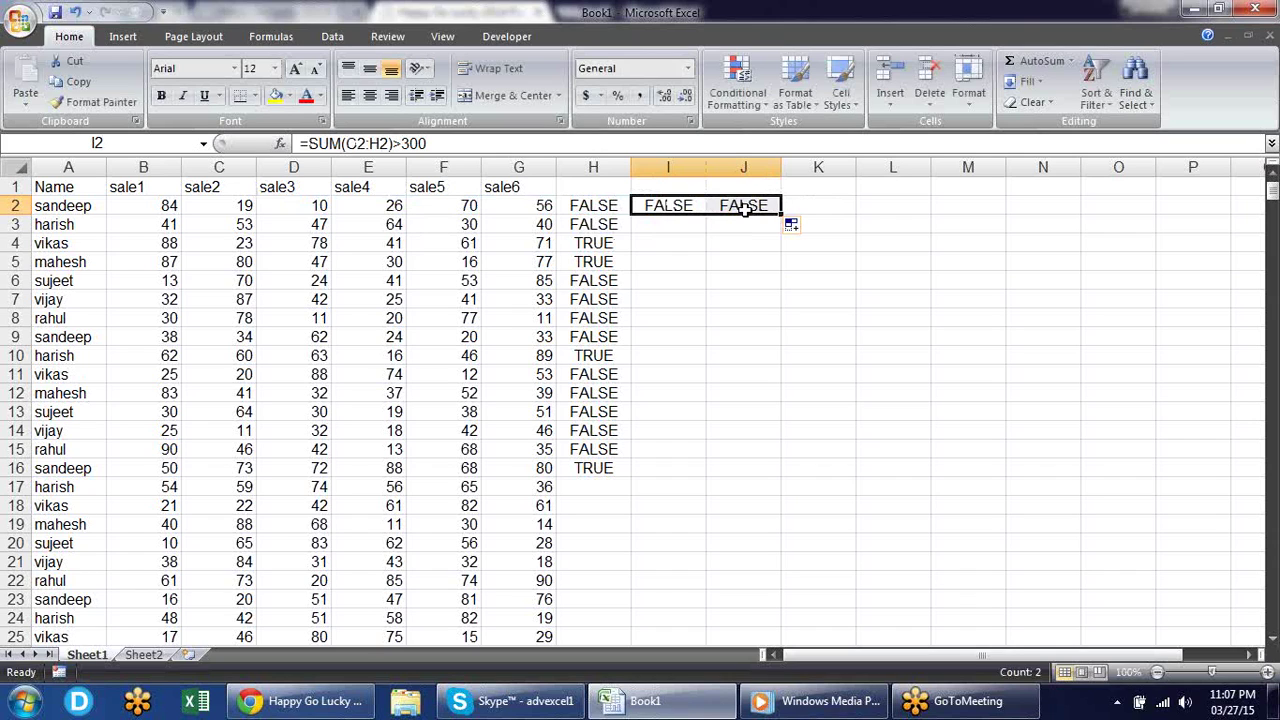
key("Delete")
key("Left")
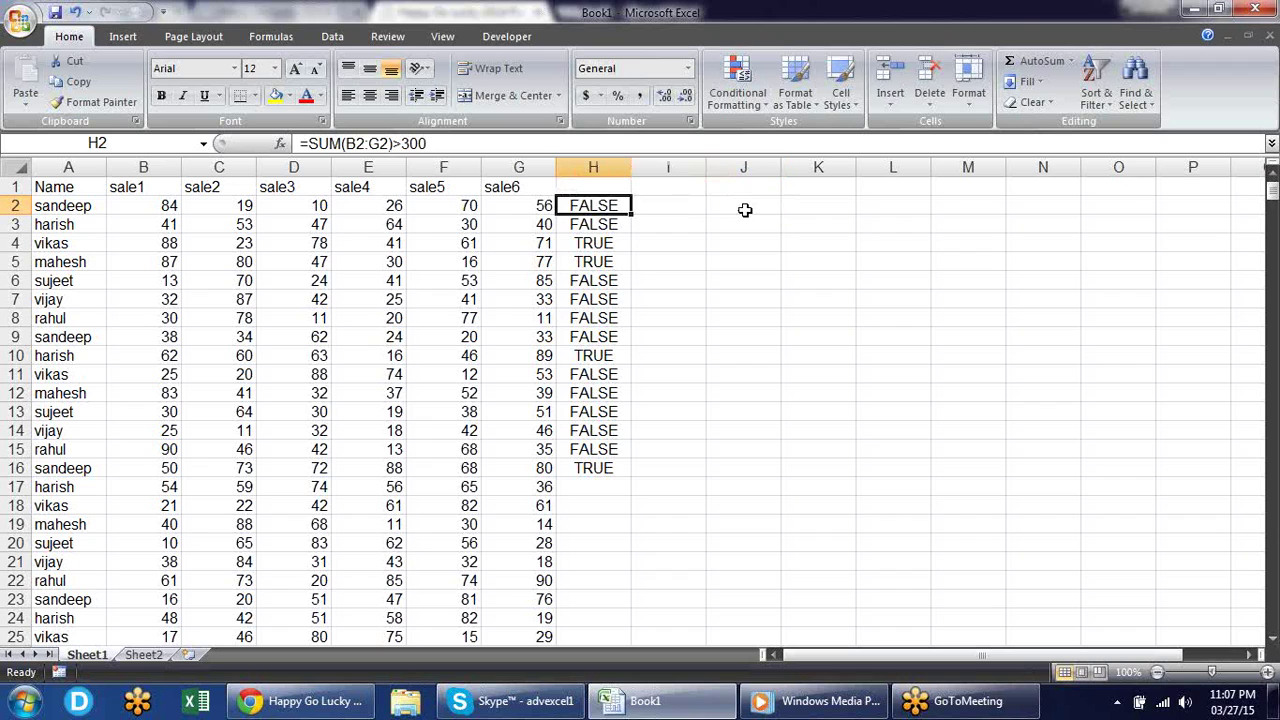
key("F2")
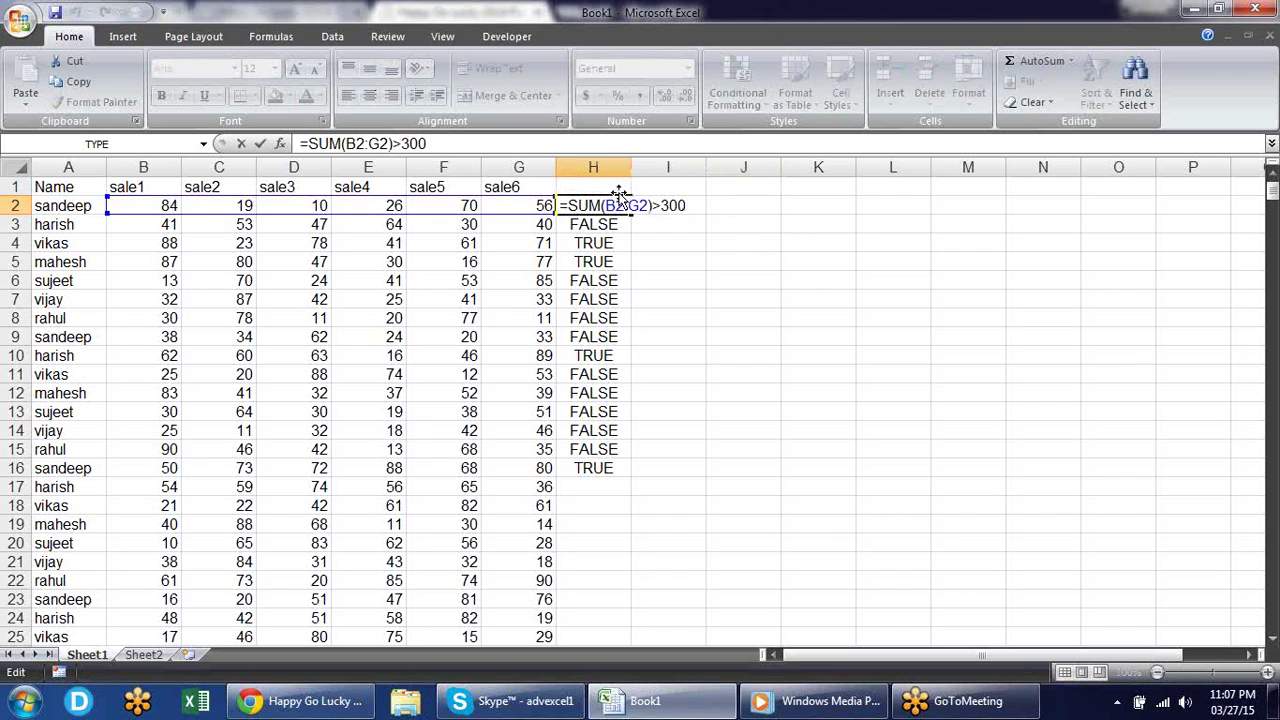
Lock the columns in H2's formula so it reads =SUM($B2:$G2)>300.
left_click(617, 205)
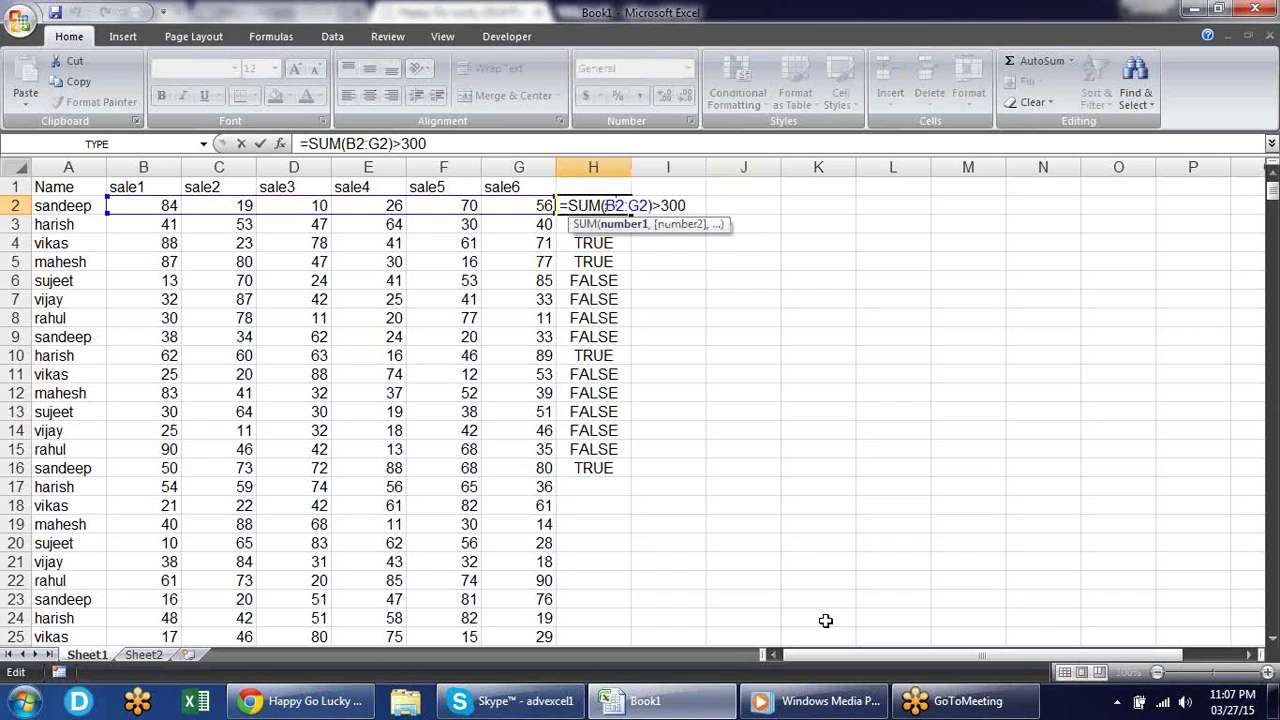
type("$B2:")
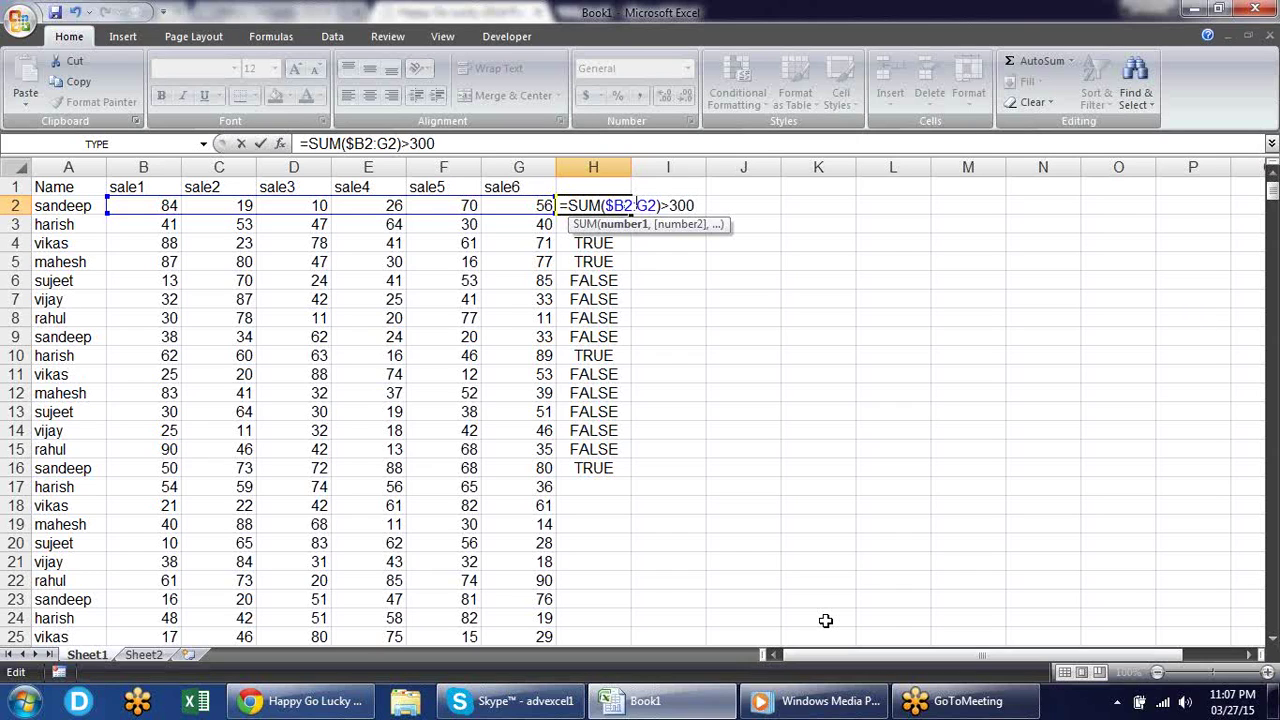
type("$")
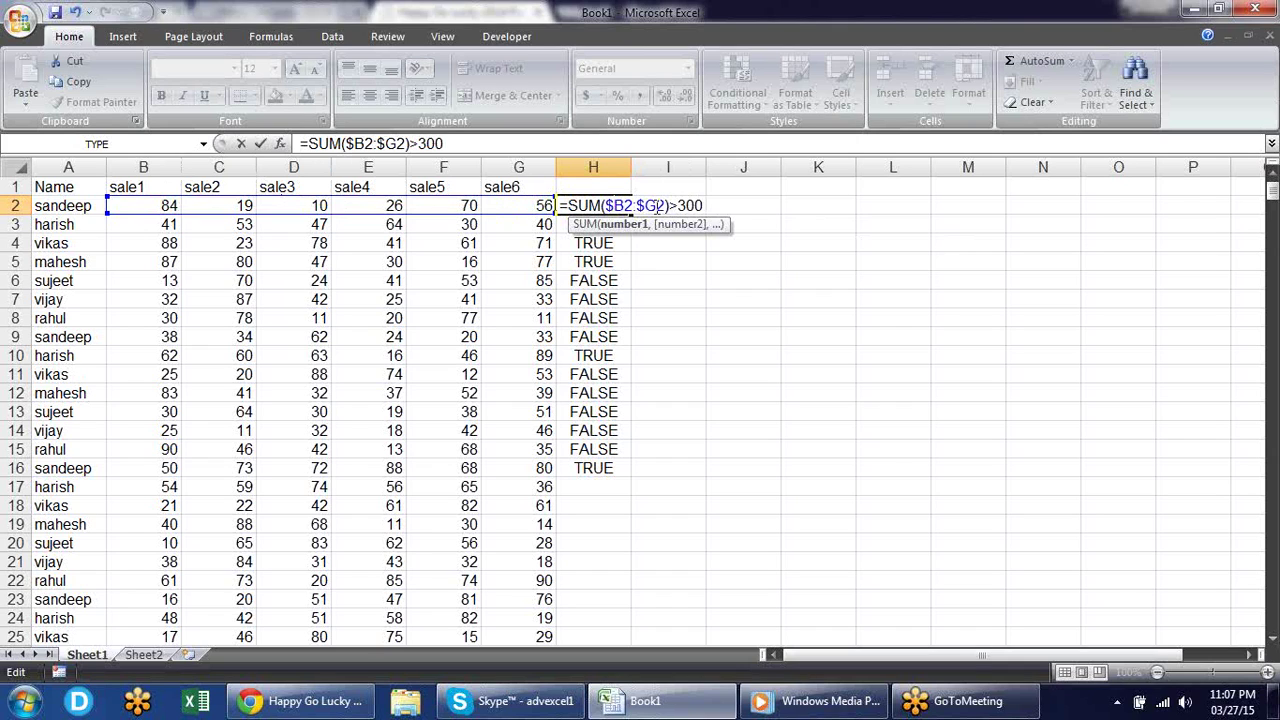
left_click(642, 205)
key("Return")
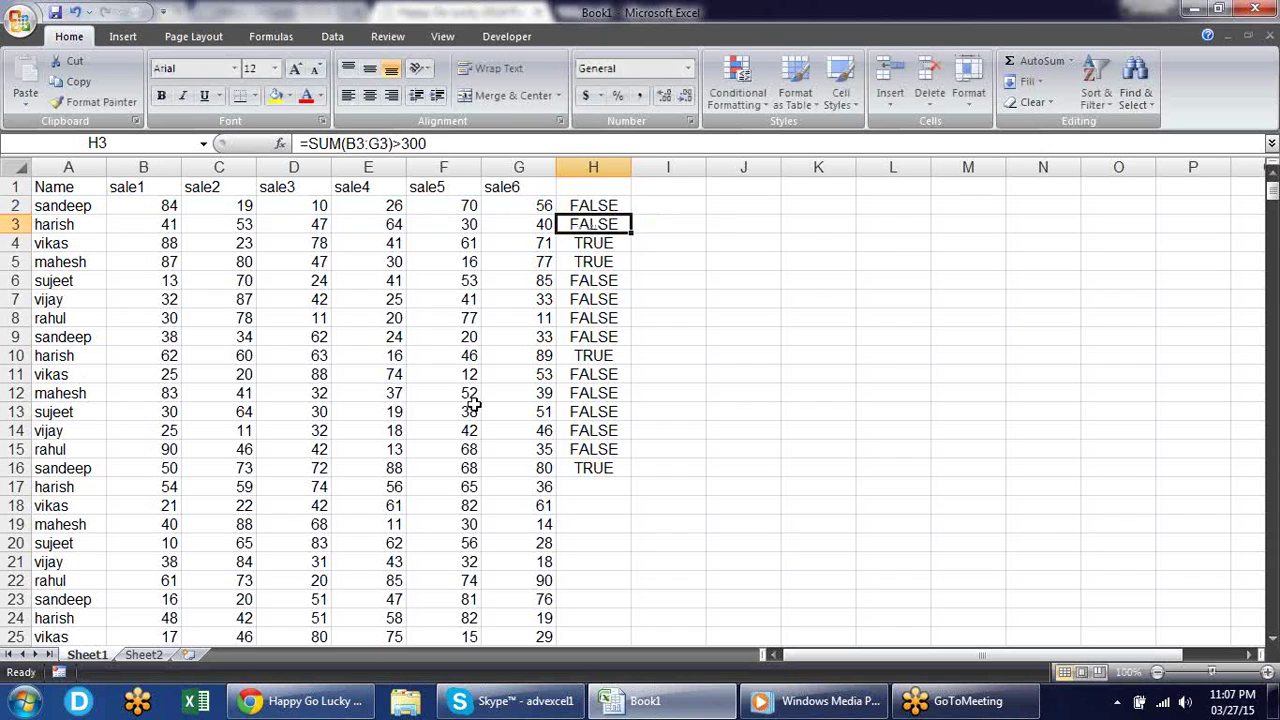
Clear the TRUE/FALSE test results from H2:H16 and return to B2.
key("Up")
key("F2")
key("shift+Left")
key("shift+Left")
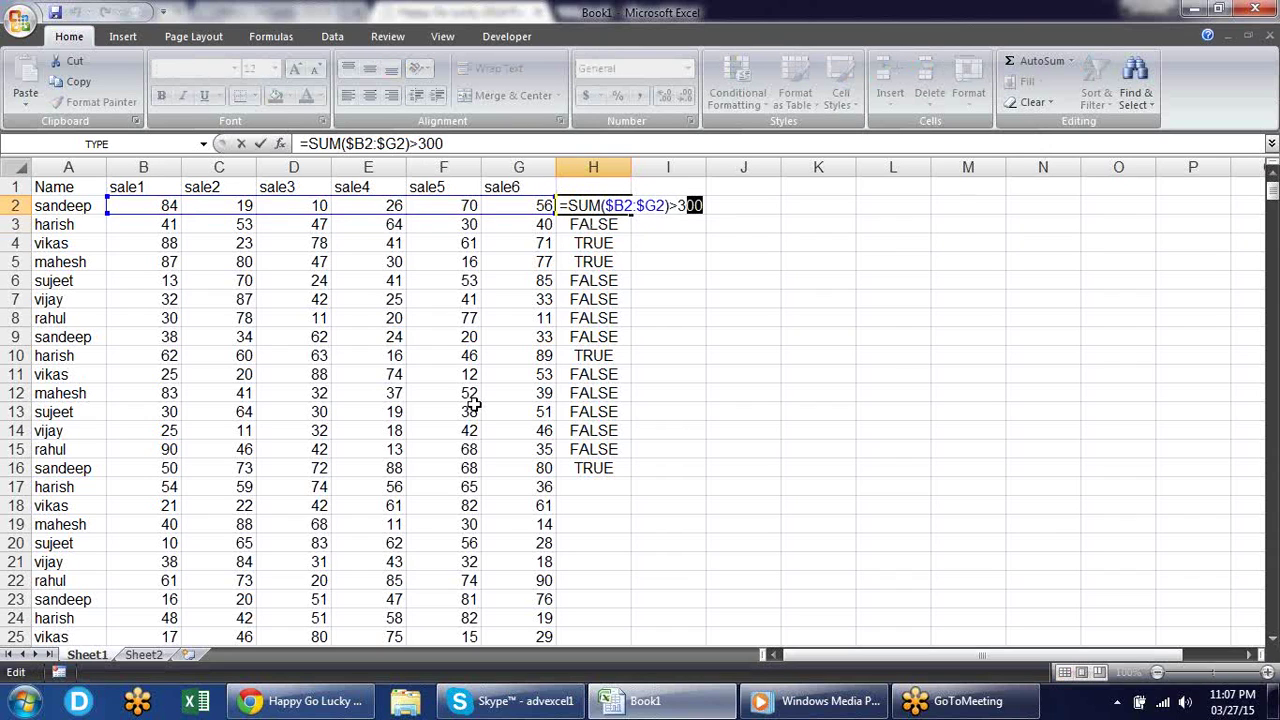
key("shift+Left")
key("shift+Left")
key("shift+Left")
key("shift+Left")
key("shift+Left")
key("shift+Left")
key("shift+Left")
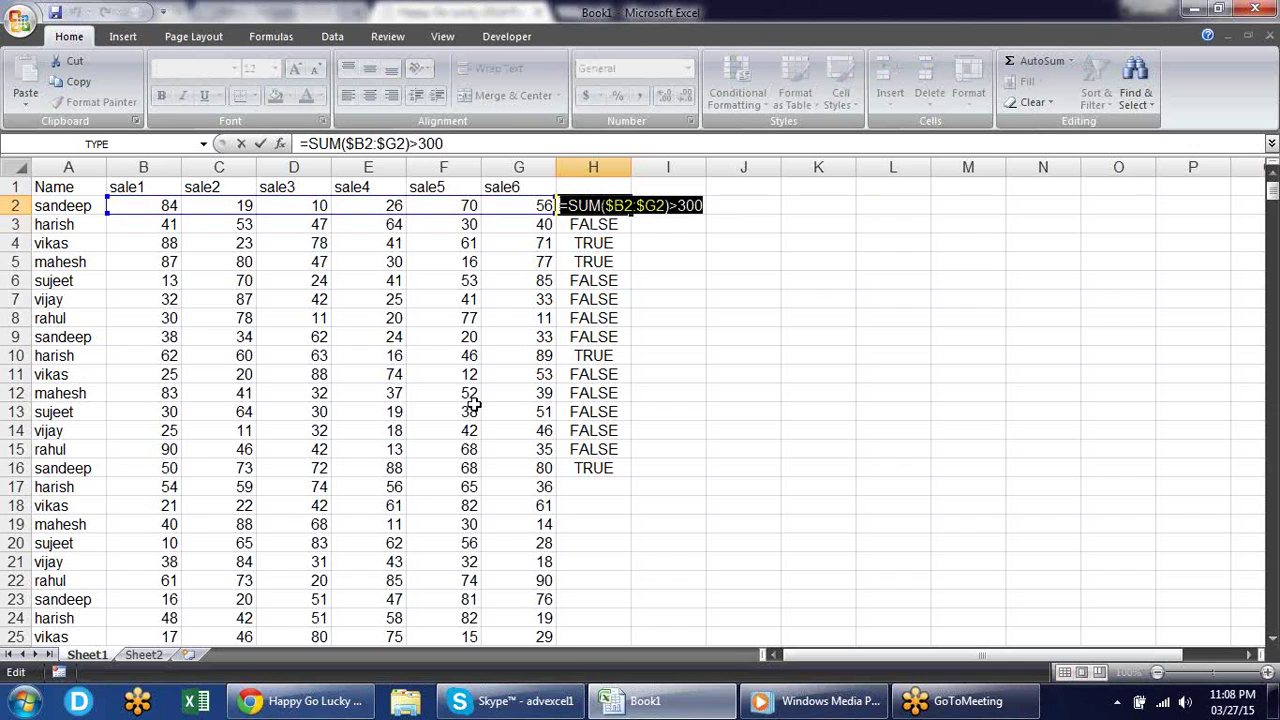
key("Escape")
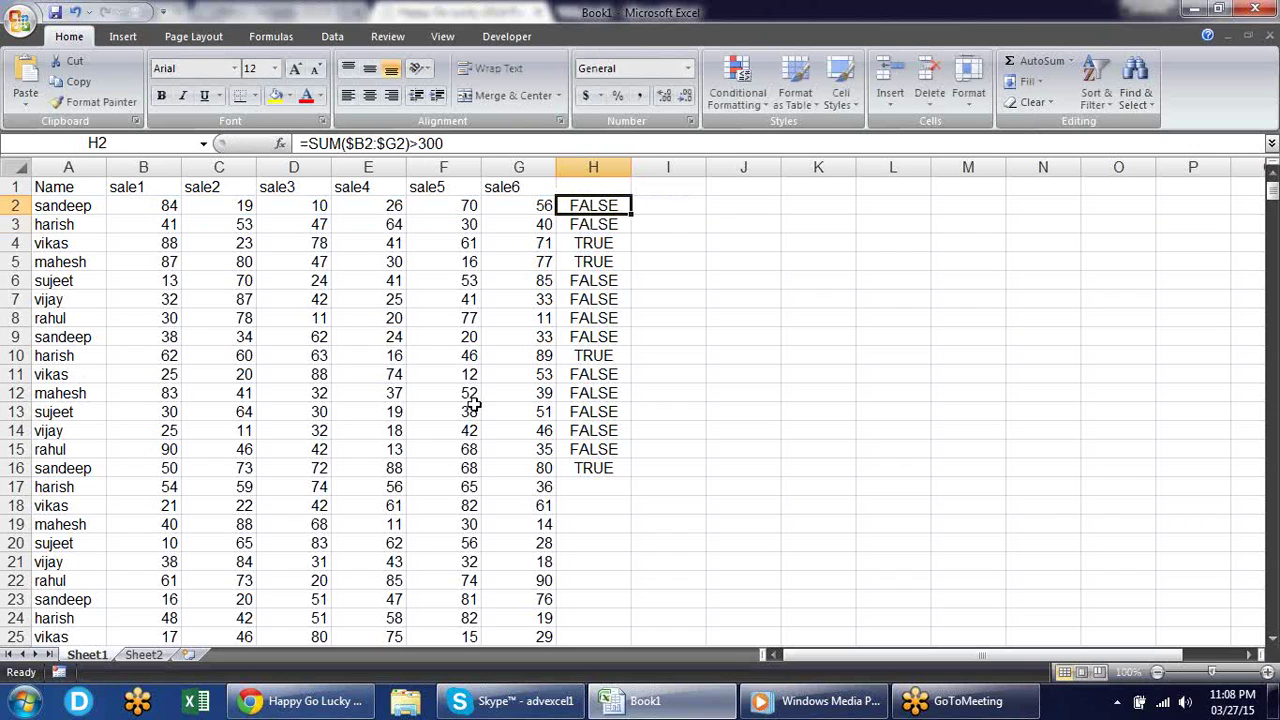
key("ctrl+shift+Down")
key("Delete")
key("Left")
key("Left")
key("Left")
key("Left")
key("Left")
key("Left")
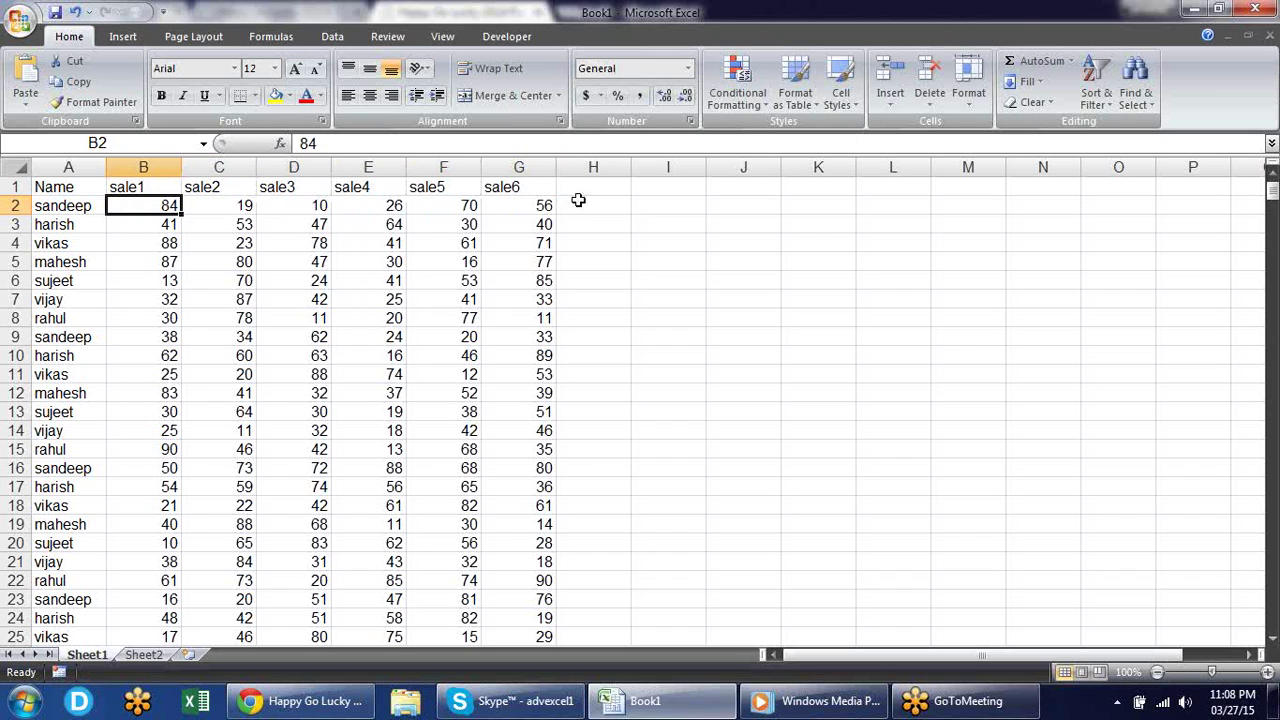
Add a formula rule =SUM($B2:$G2)>300 to B2 with a yellow fill.
left_click(760, 106)
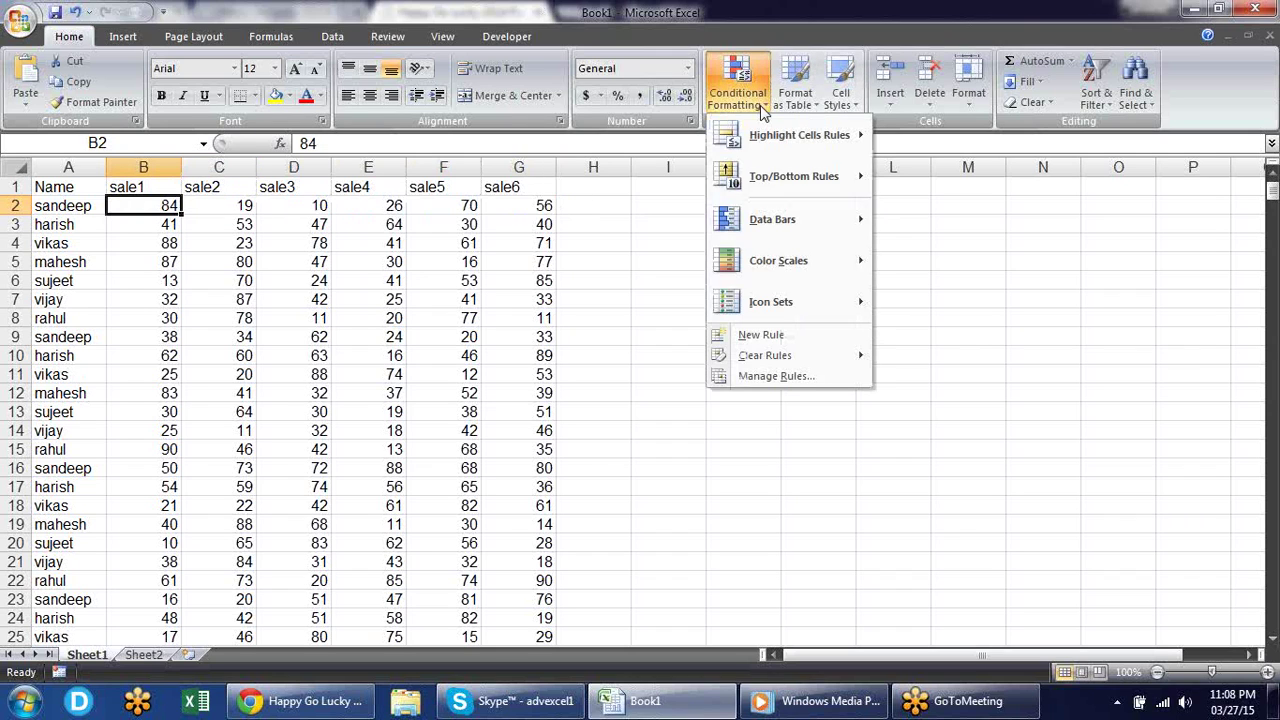
left_click(775, 337)
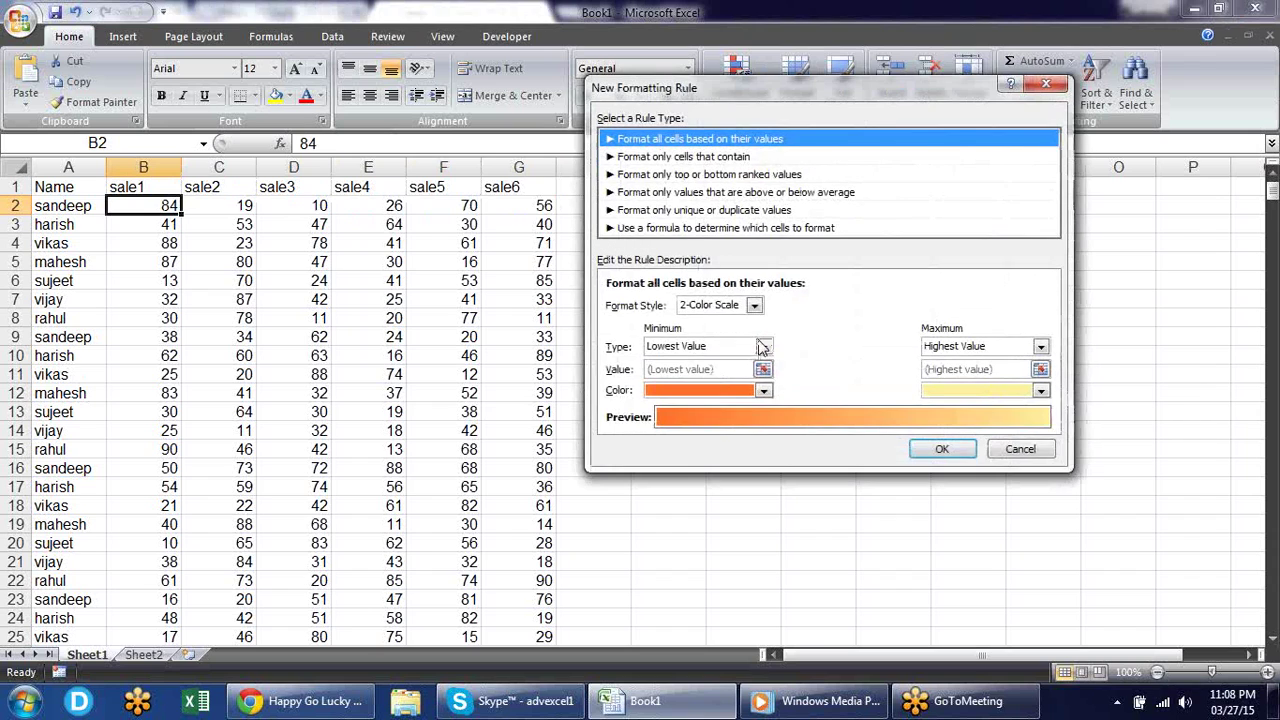
left_click(714, 230)
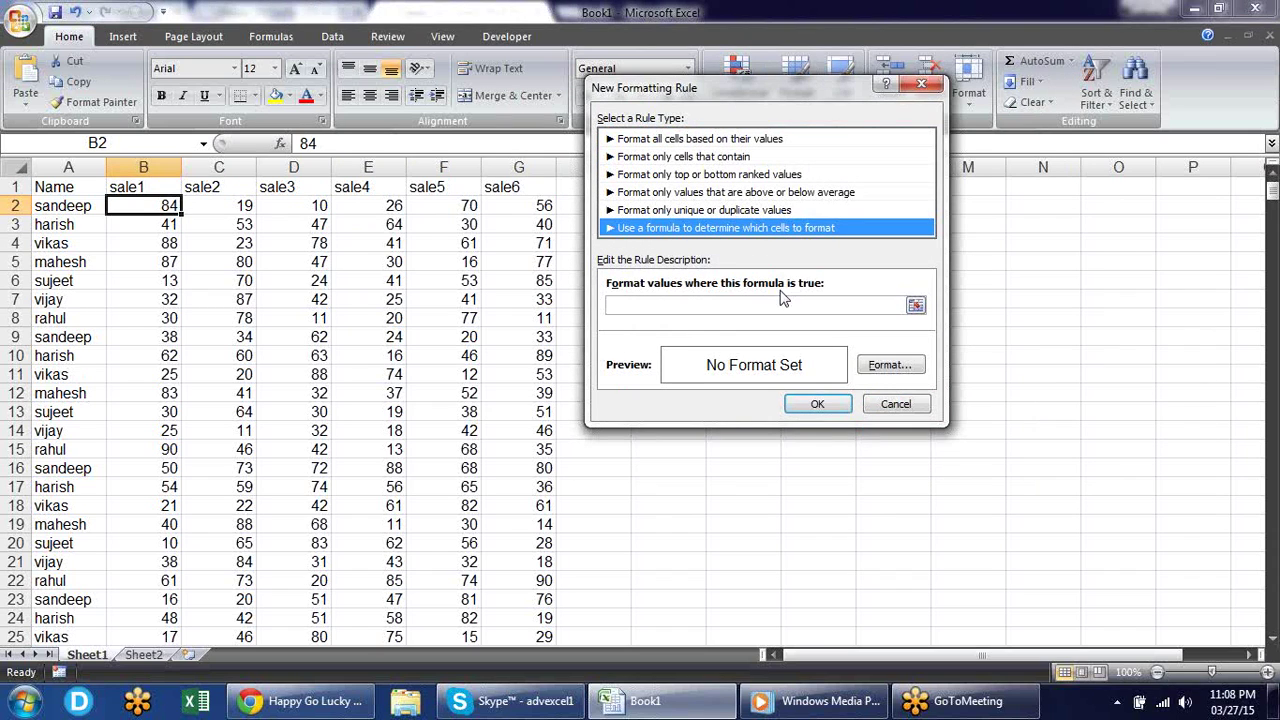
left_click(686, 304)
type("=SUM($B2:$G2)>300")
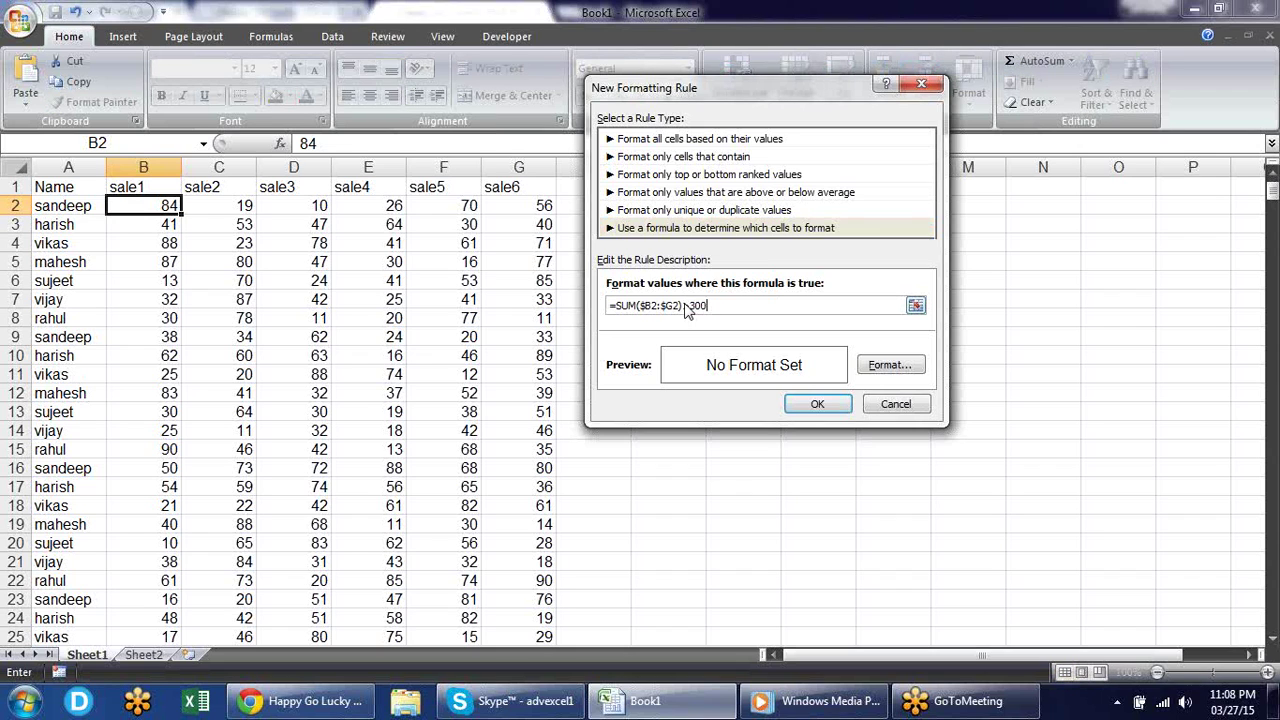
left_click(884, 365)
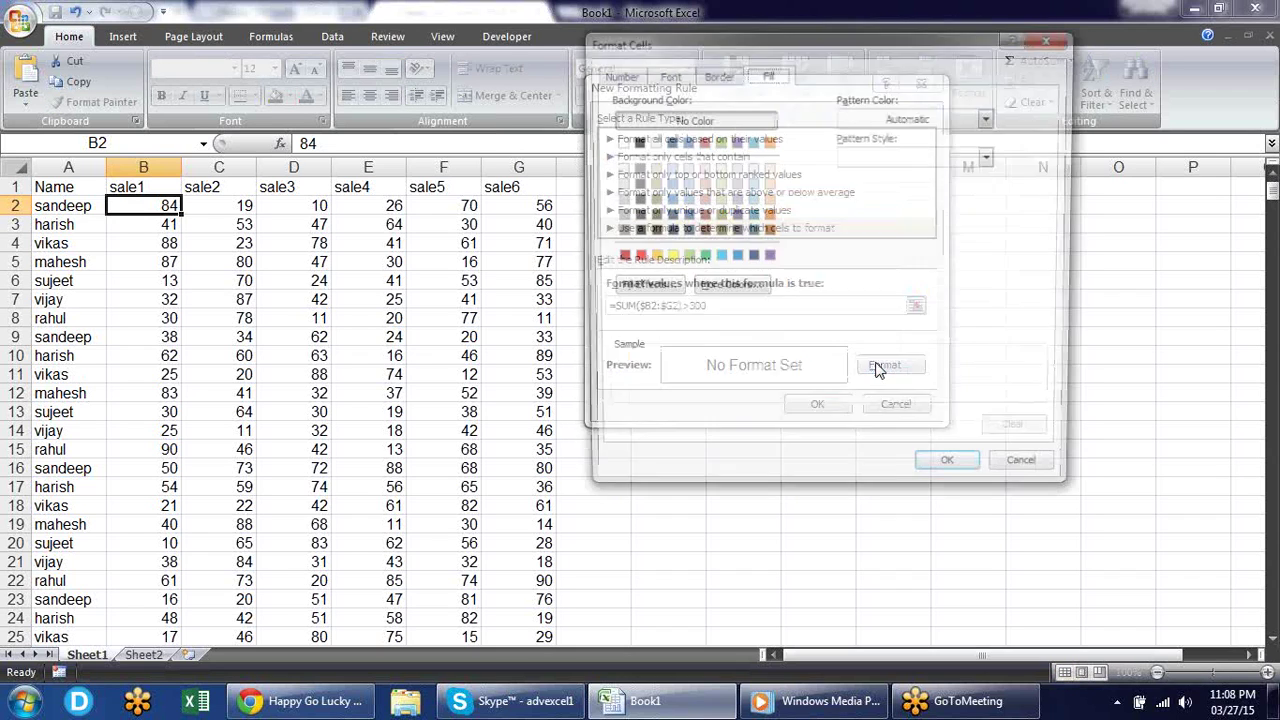
left_click(667, 258)
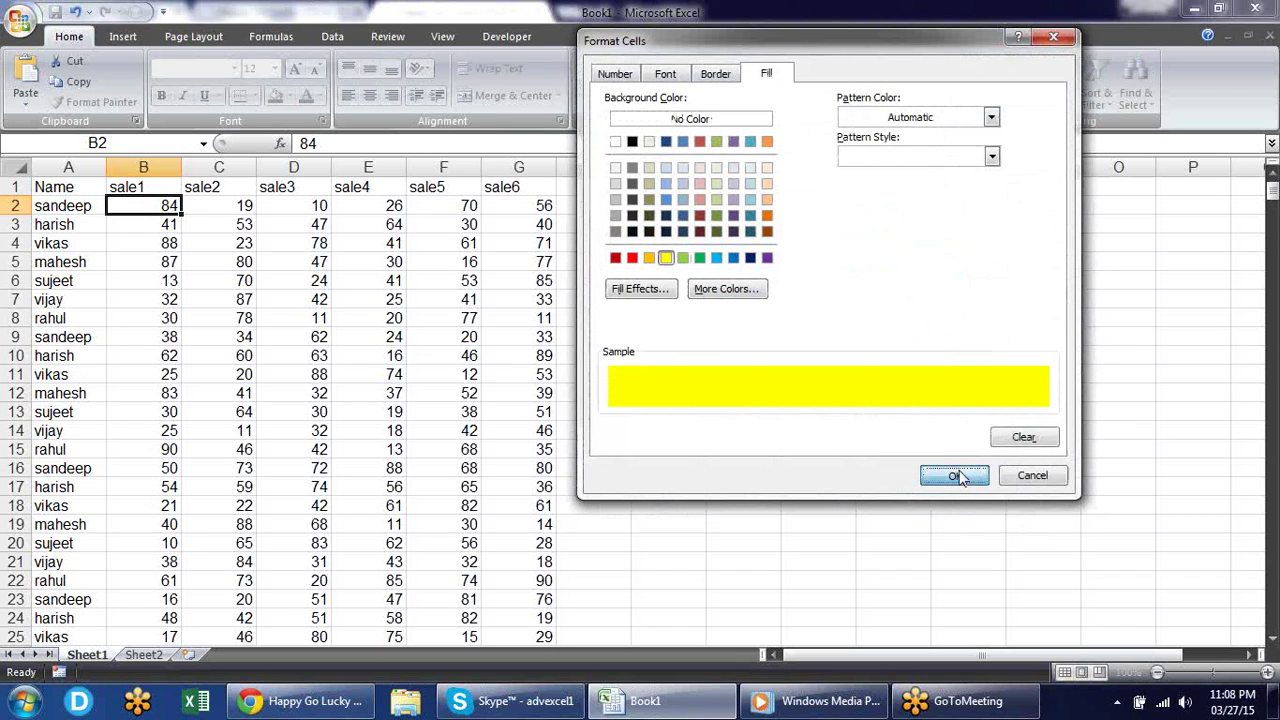
left_click(954, 475)
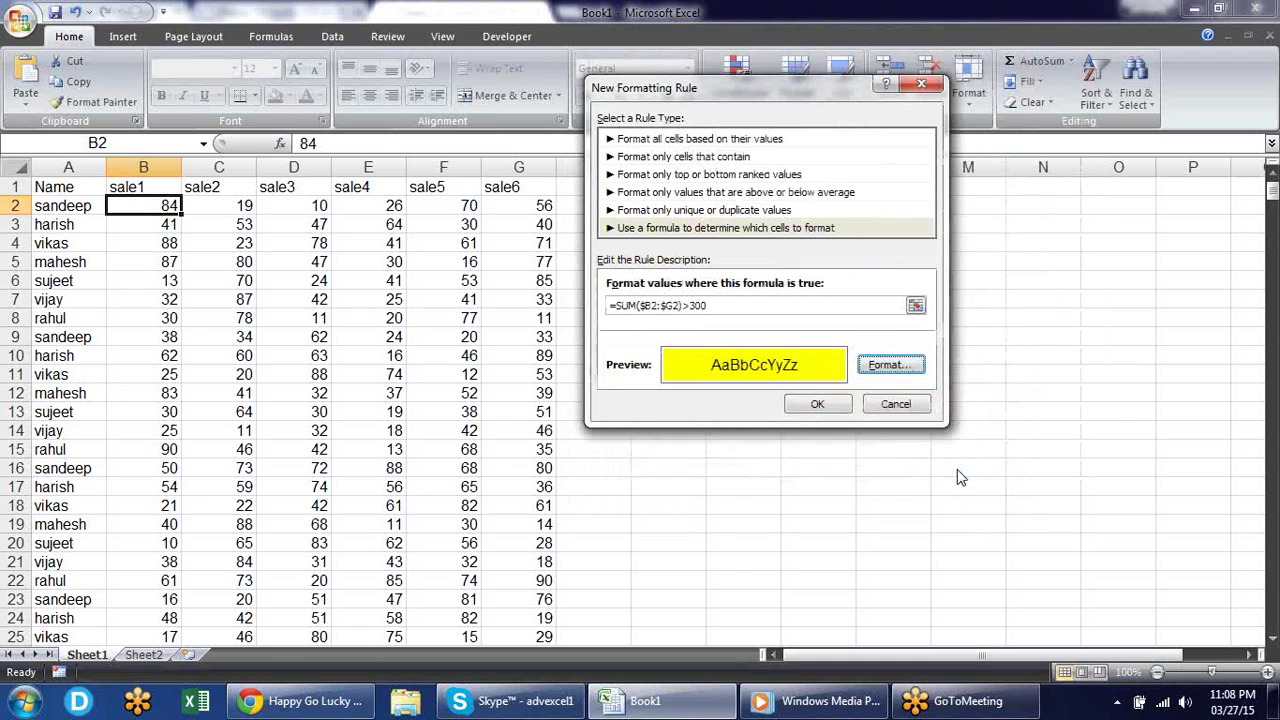
left_click(818, 404)
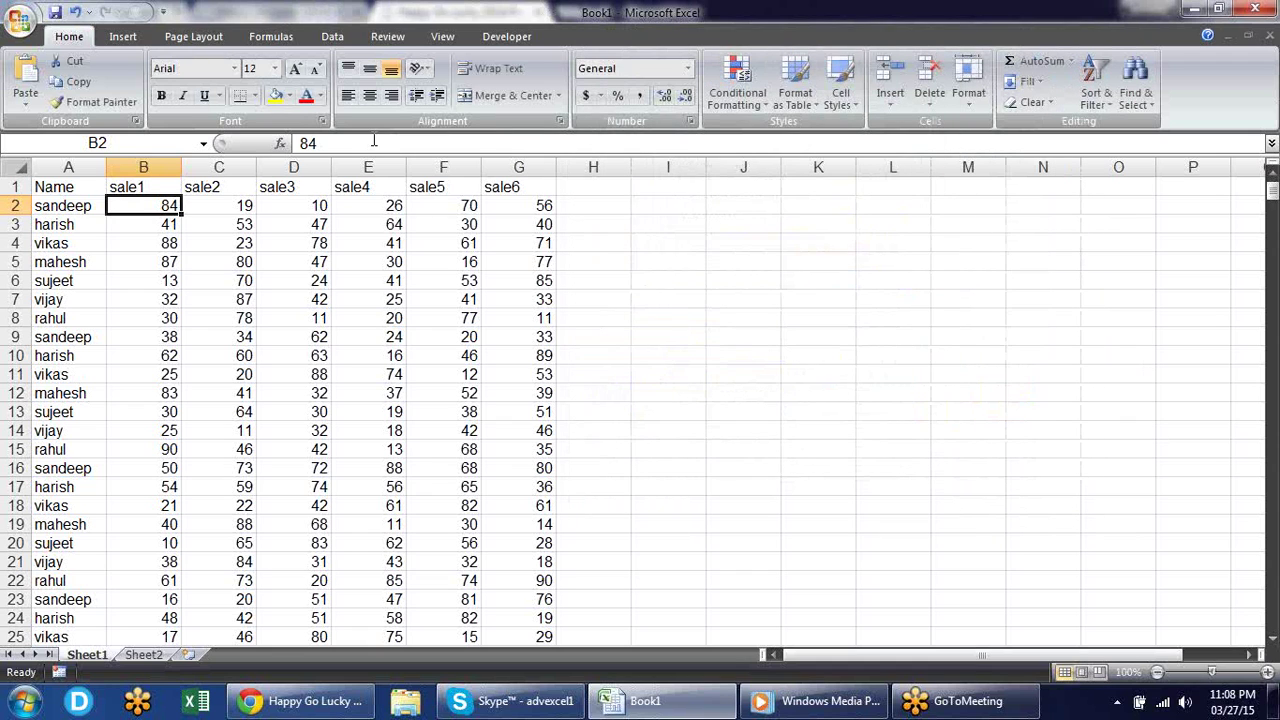
Format Painter B2's rule over the entire Name–sale6 table.
left_click(95, 102)
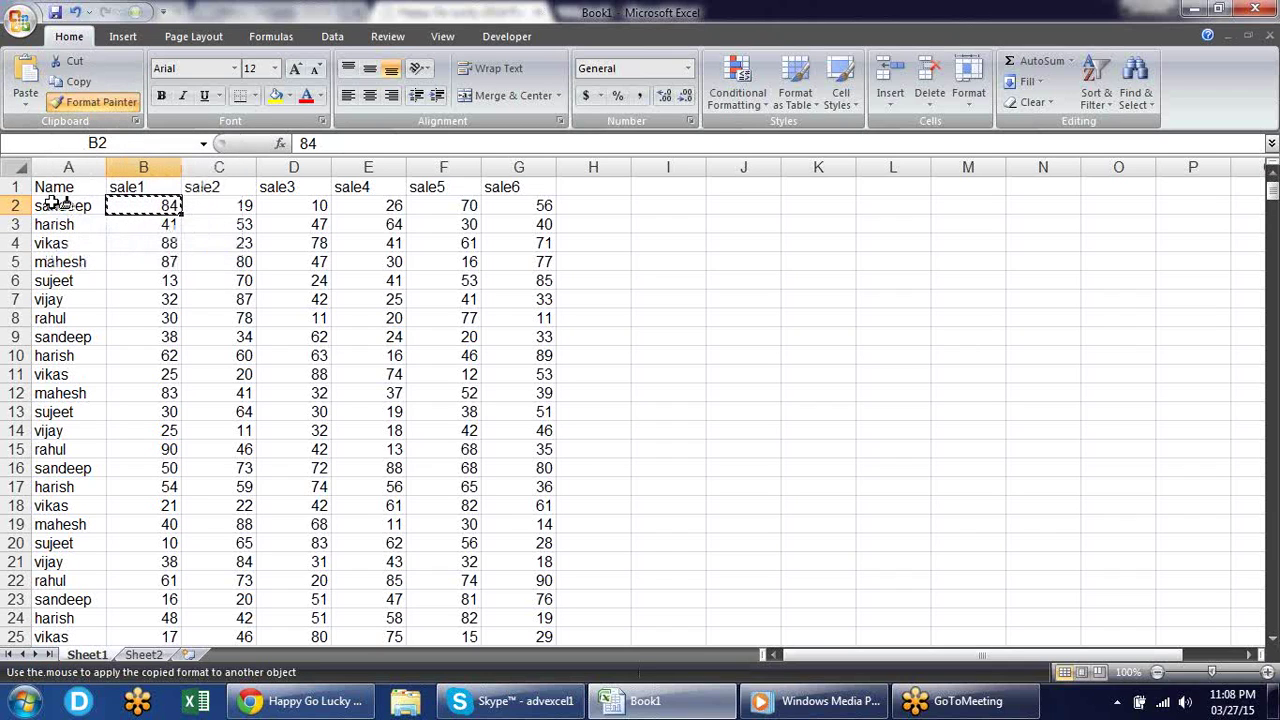
mouse_move(58, 205)
left_mouse_down()
mouse_move(468, 283)
mouse_move(540, 240)
mouse_move(543, 205)
mouse_move(528, 712)
mouse_move(513, 472)
mouse_move(529, 597)
mouse_move(540, 566)
mouse_move(543, 585)
mouse_move(535, 576)
left_mouse_up()
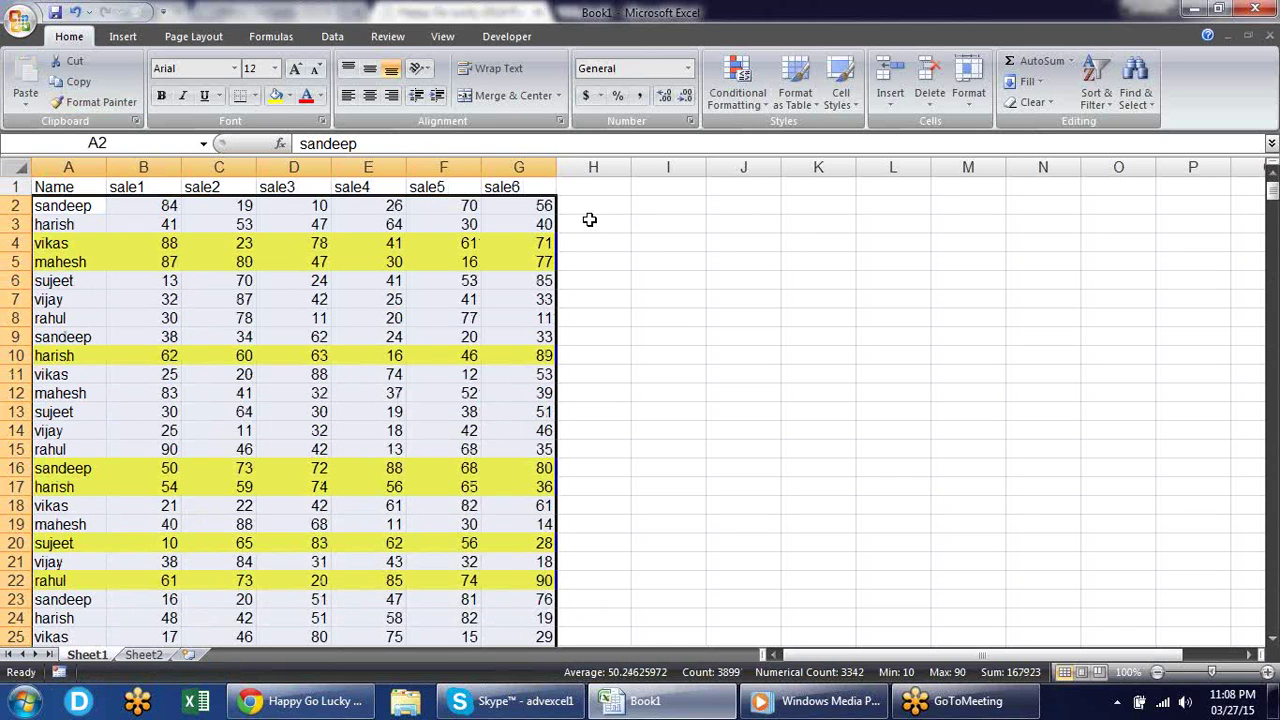
left_click(374, 244)
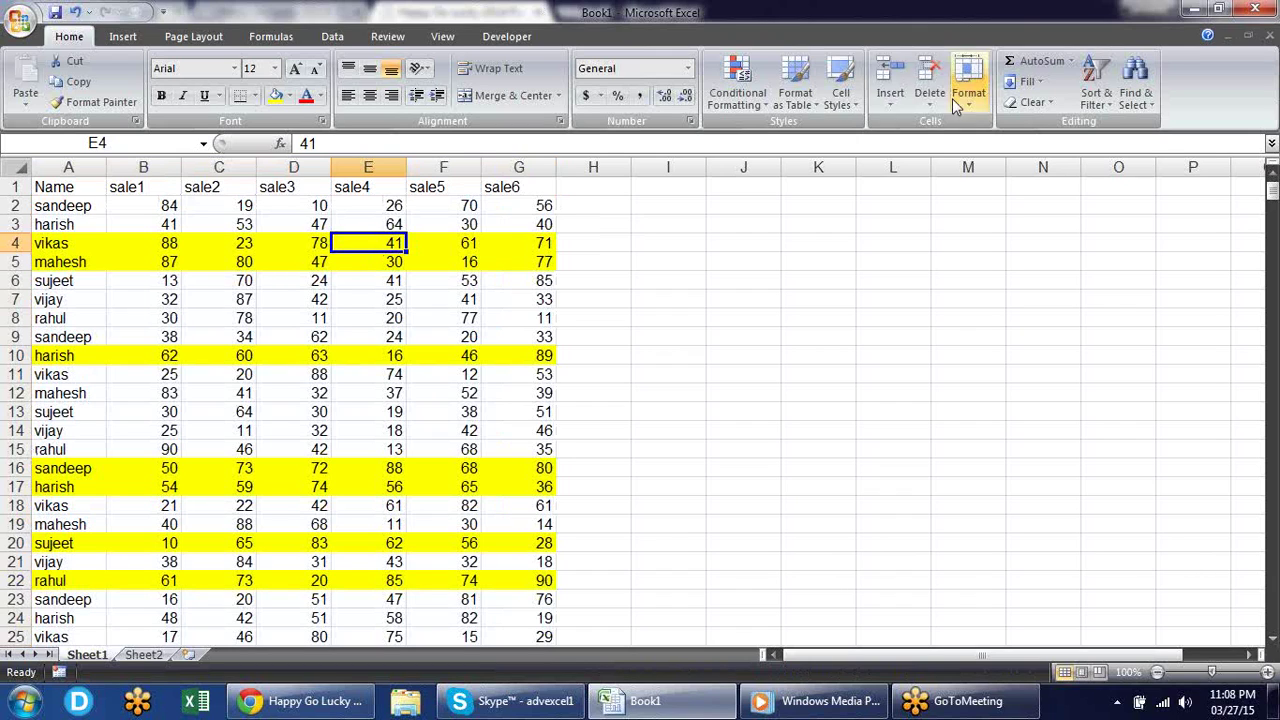
Review the yellow rows, stepping across row 4's sales values.
left_click(737, 85)
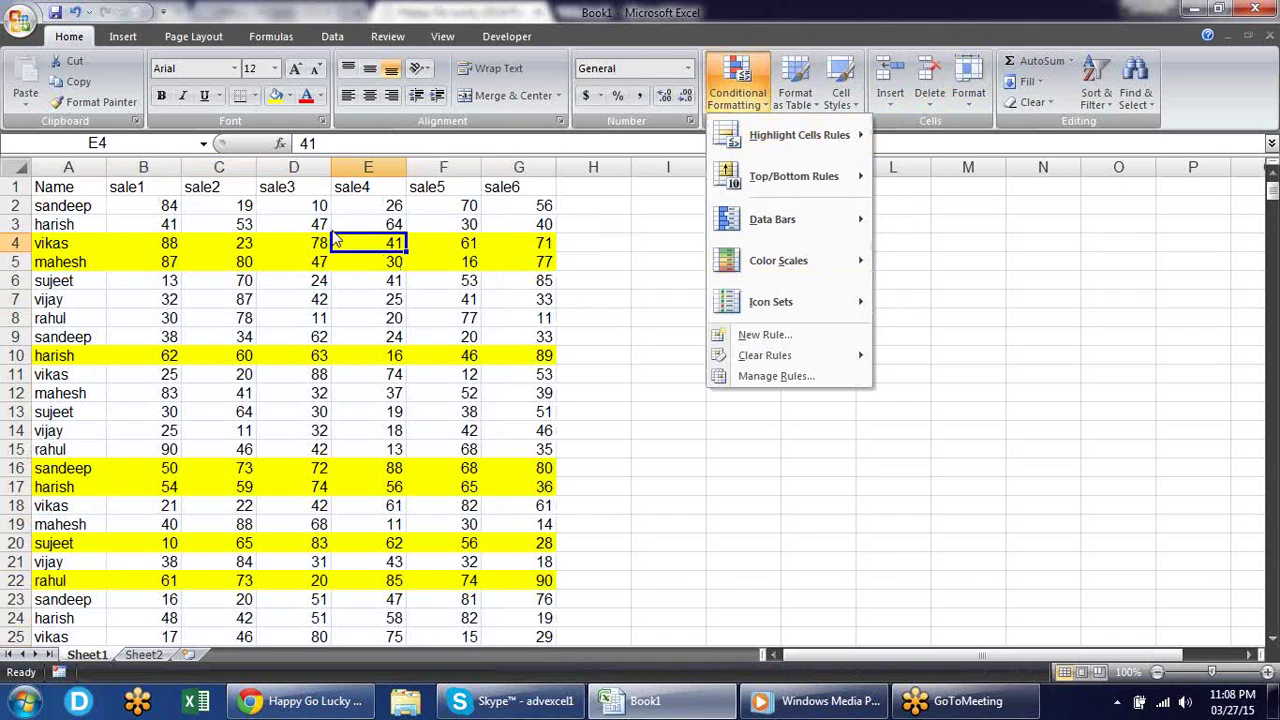
left_click(591, 262)
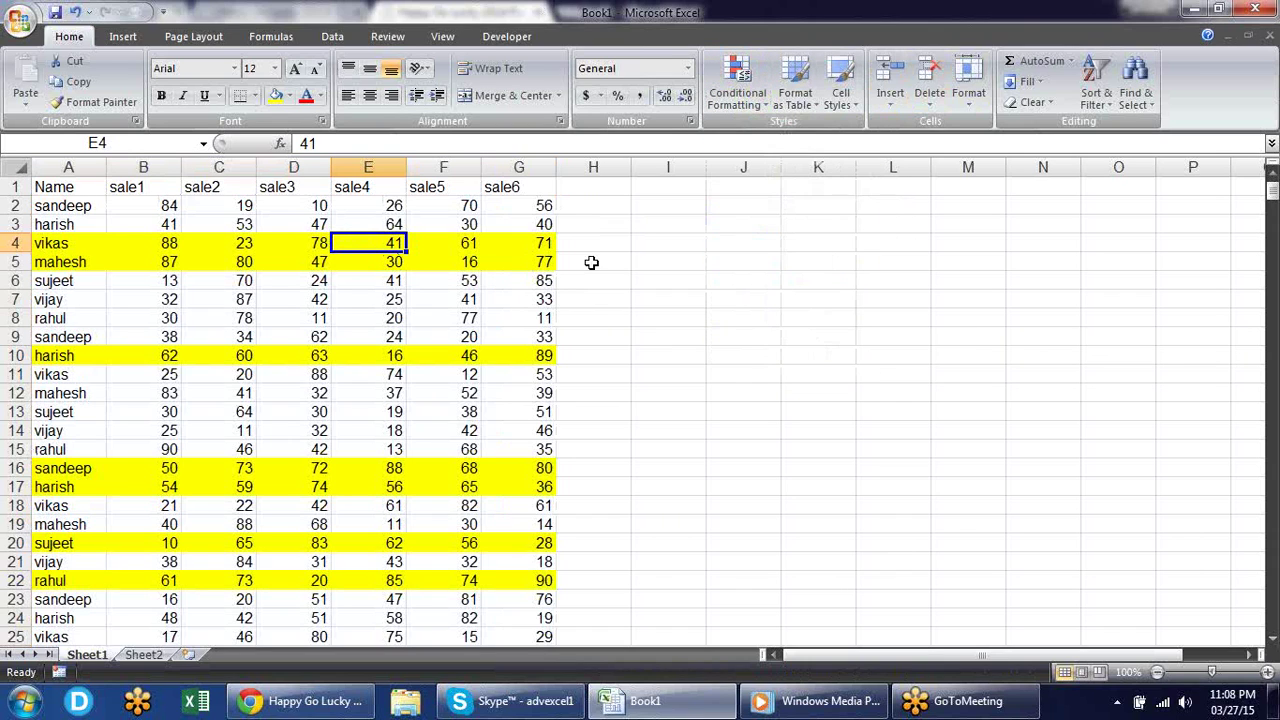
key("Left")
key("Left")
key("Left")
key("Left")
key("Right")
key("Right")
key("Right")
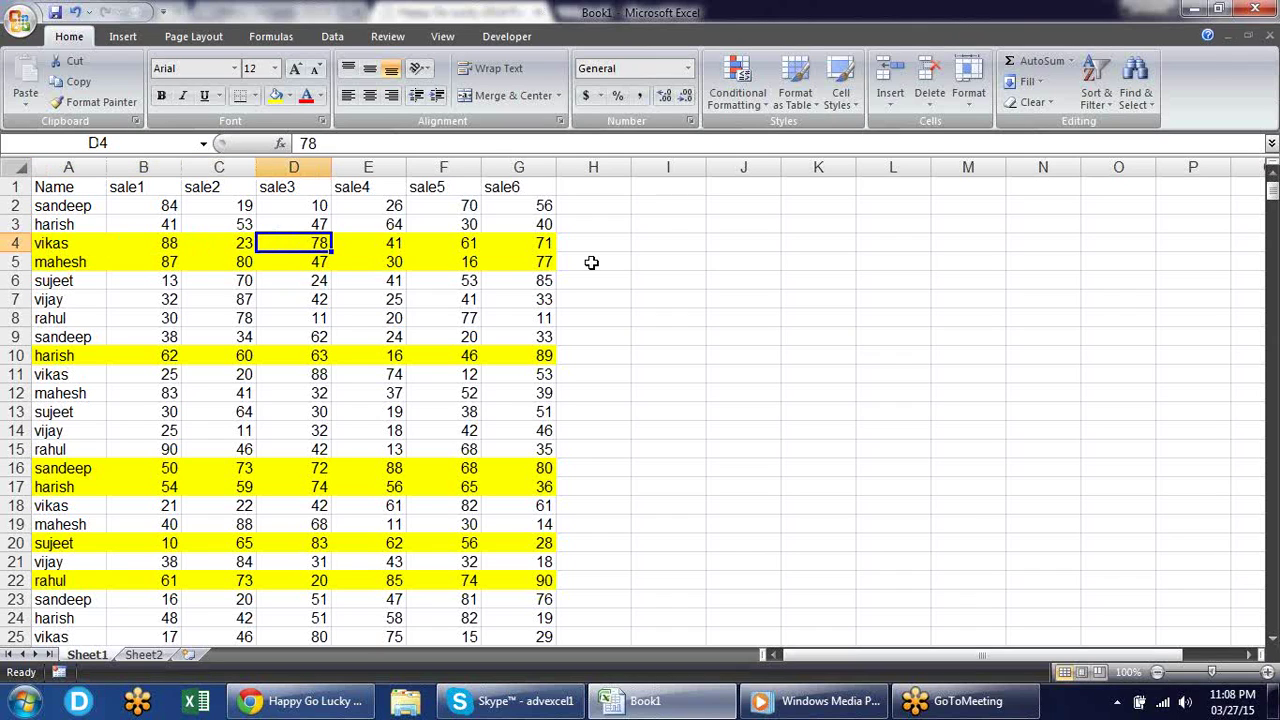
key("Right")
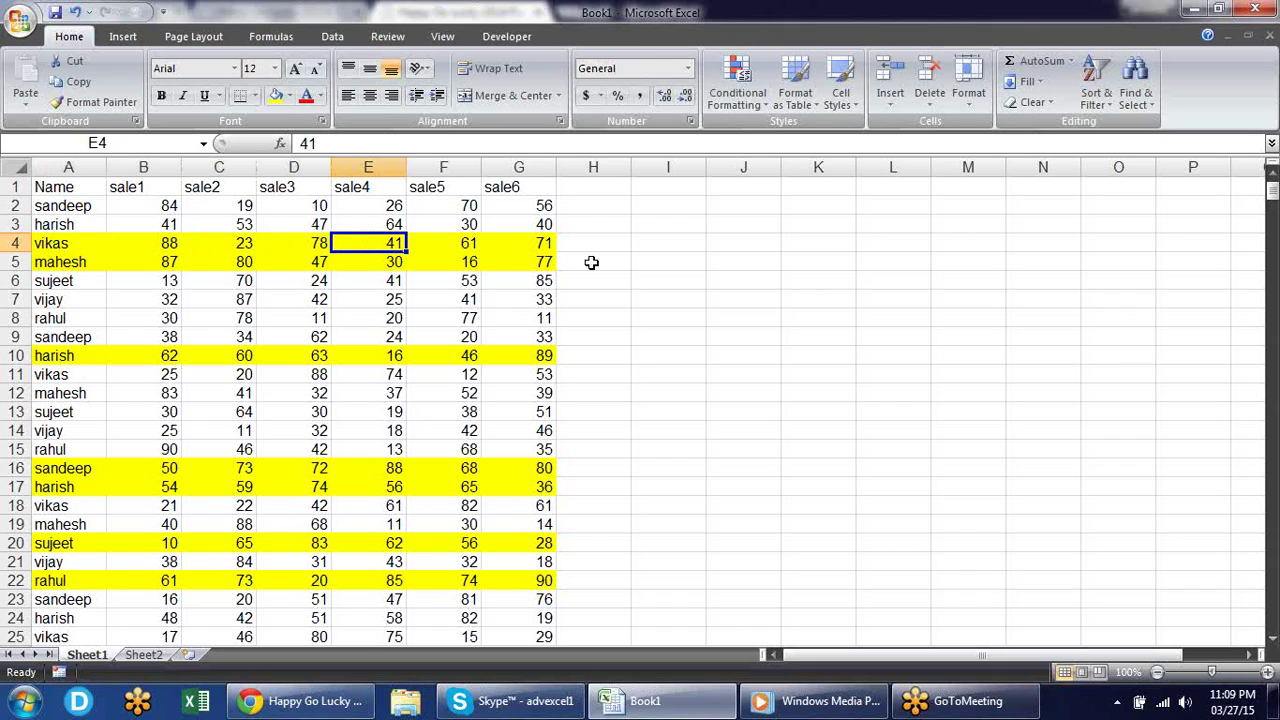
left_click(743, 100)
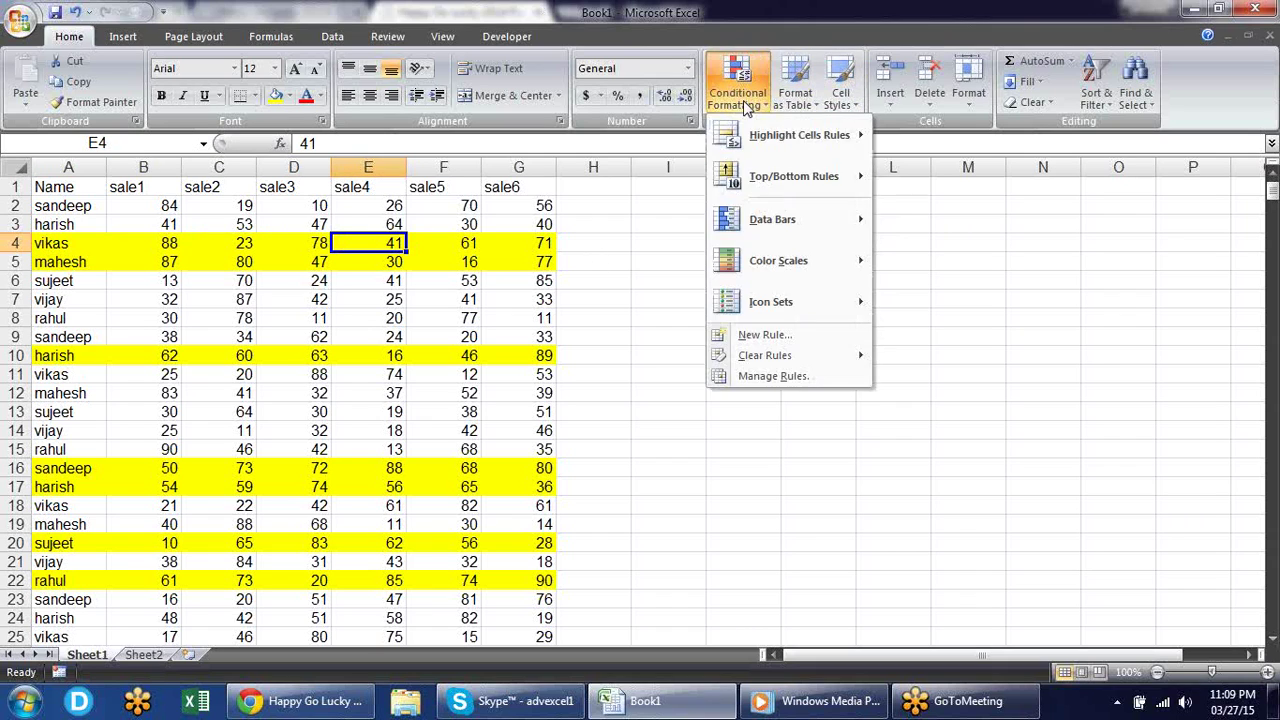
left_click(764, 334)
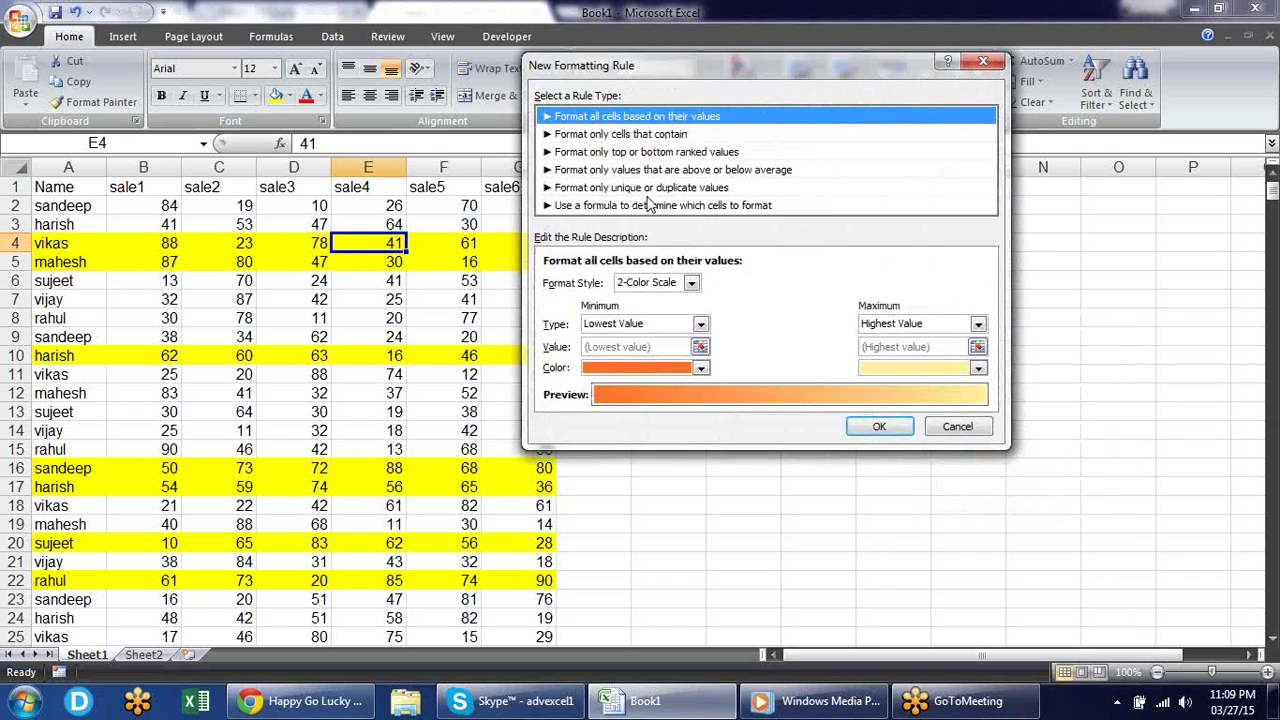
left_click(632, 207)
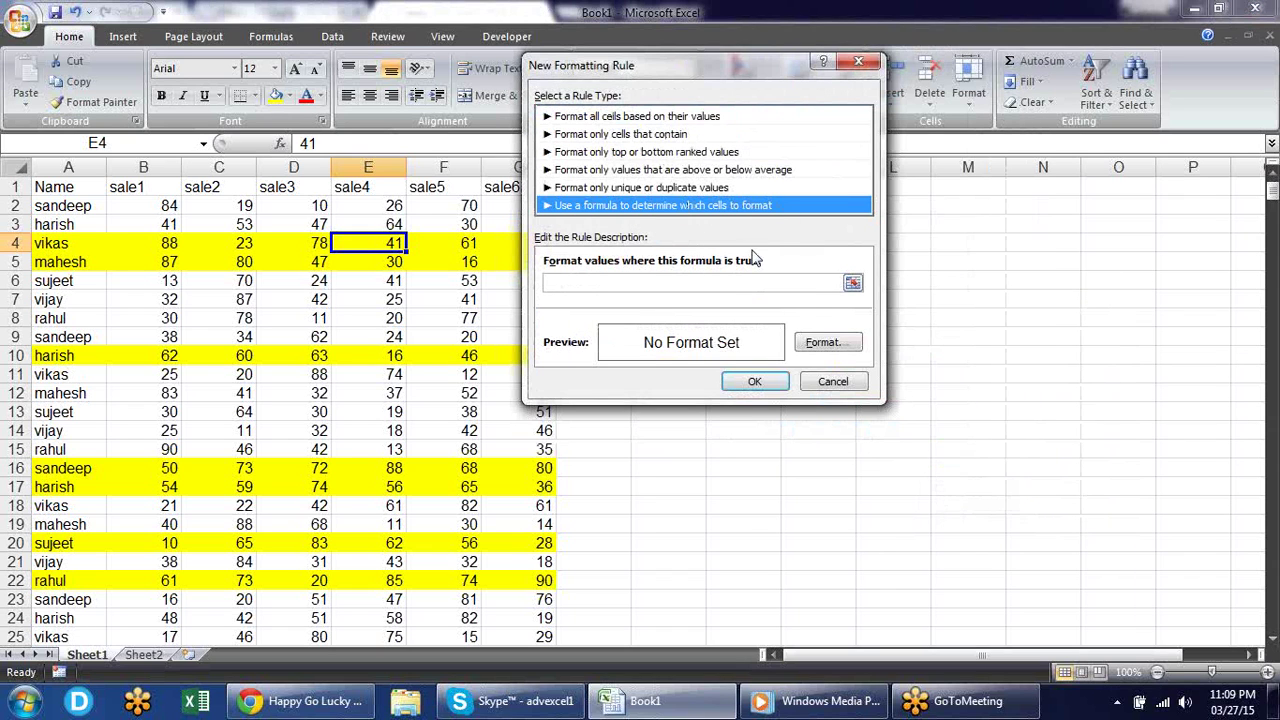
left_click(672, 284)
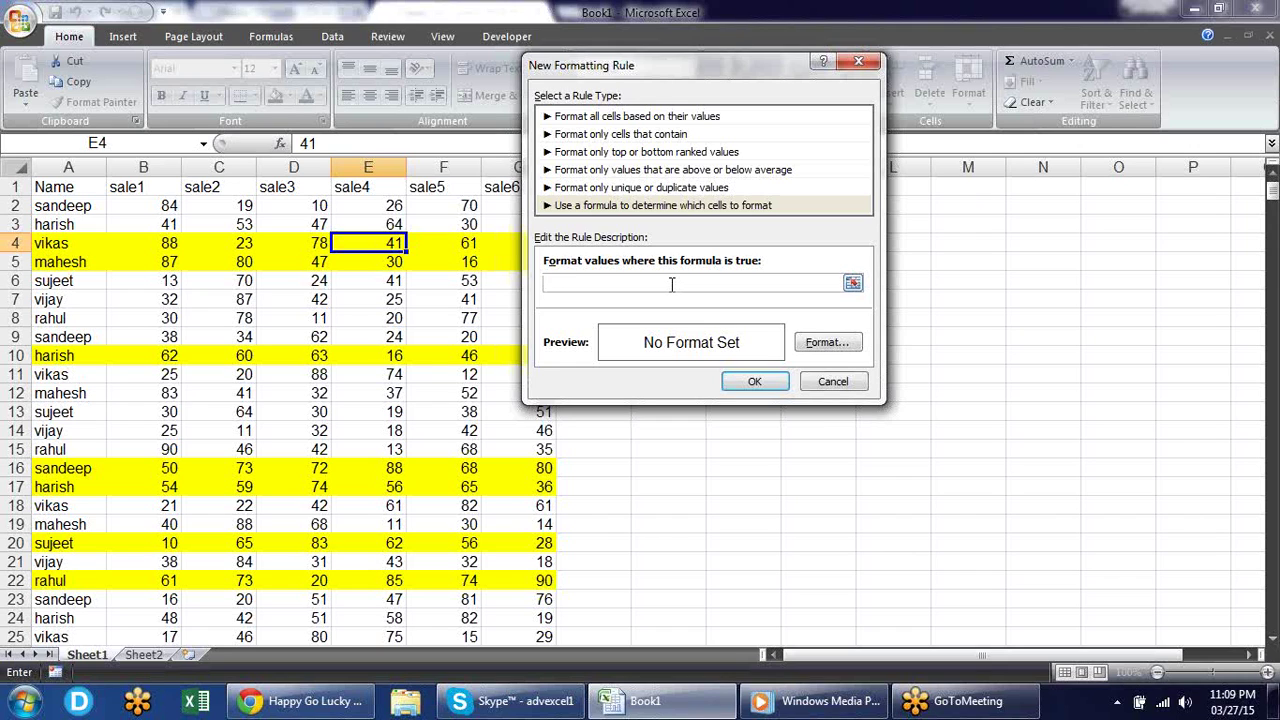
left_click(833, 382)
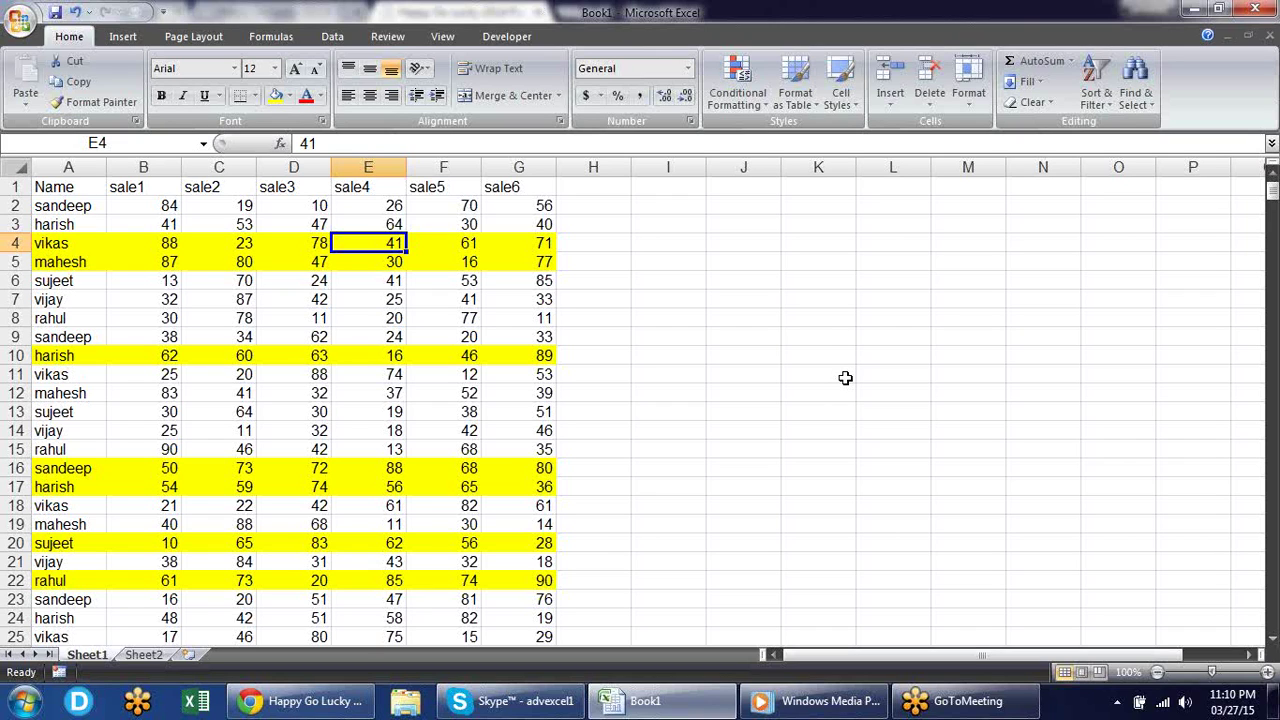
left_click(1028, 15)
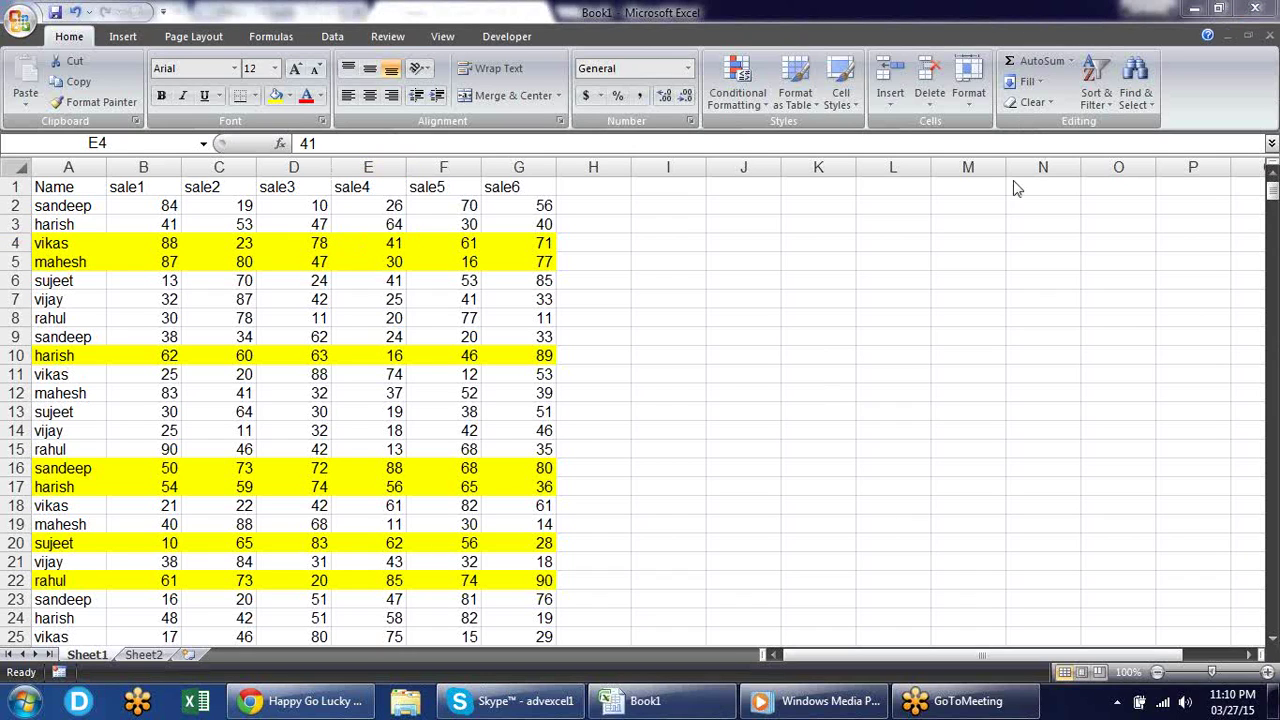